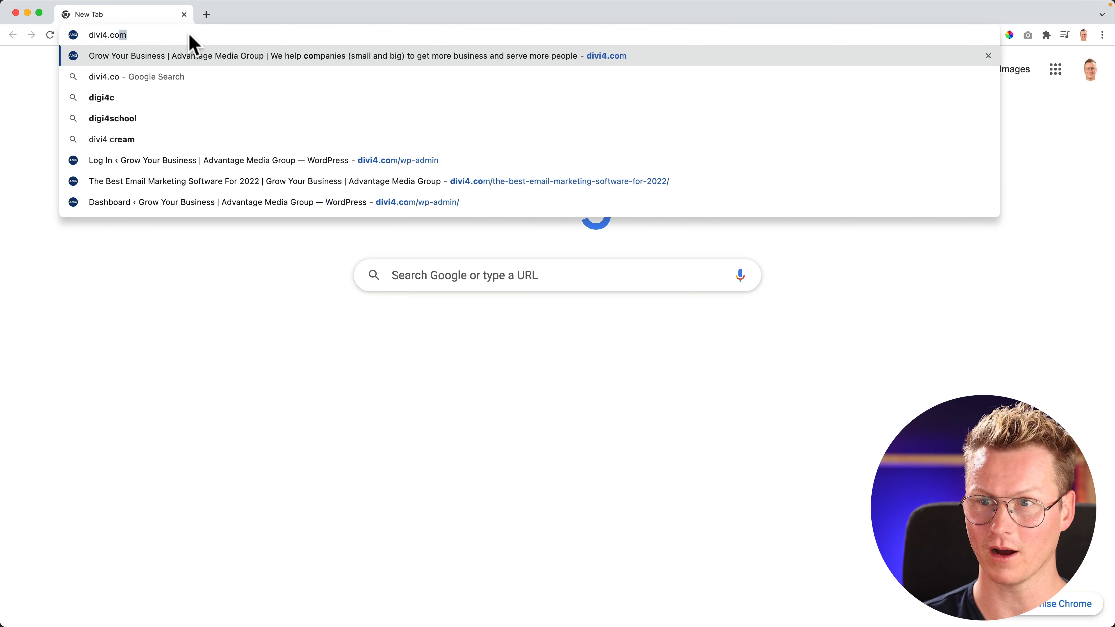
- Open divi4.com and look through the finished home page from the header down to its custom footer
key(Return)
scroll(465, 215, down, 10)
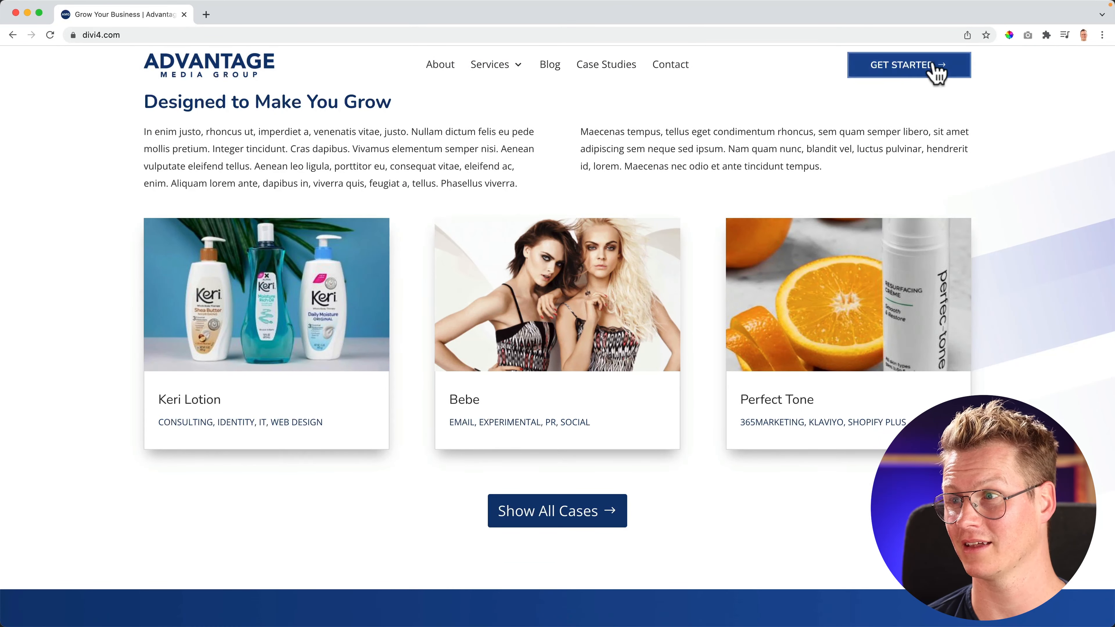
scroll(299, 223, down, 10)
scroll(294, 214, down, 15)
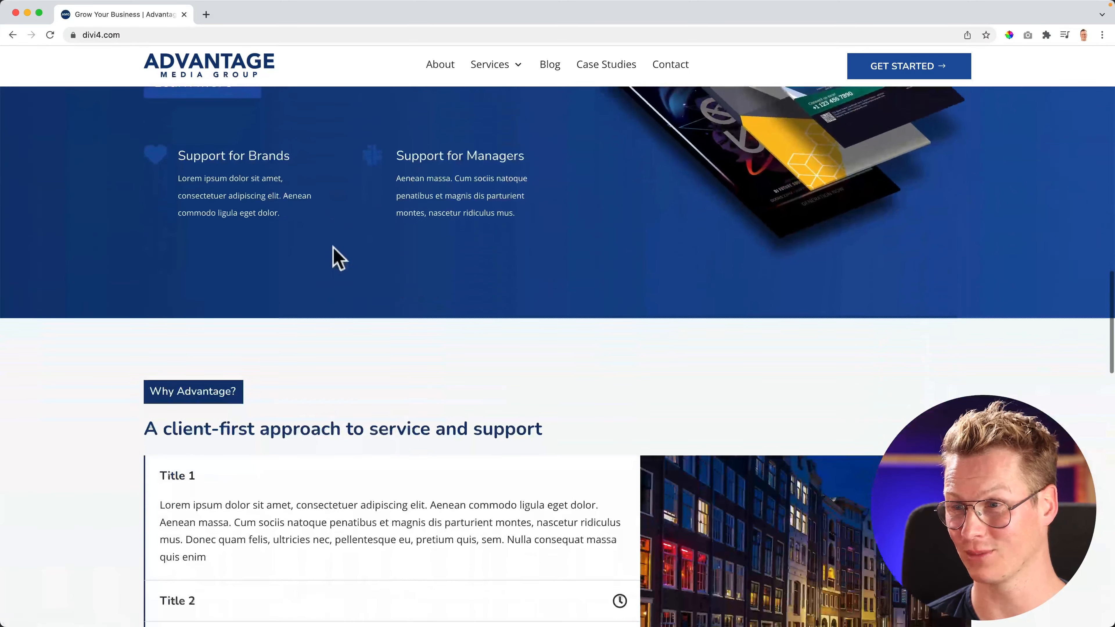
scroll(461, 259, down, 1)
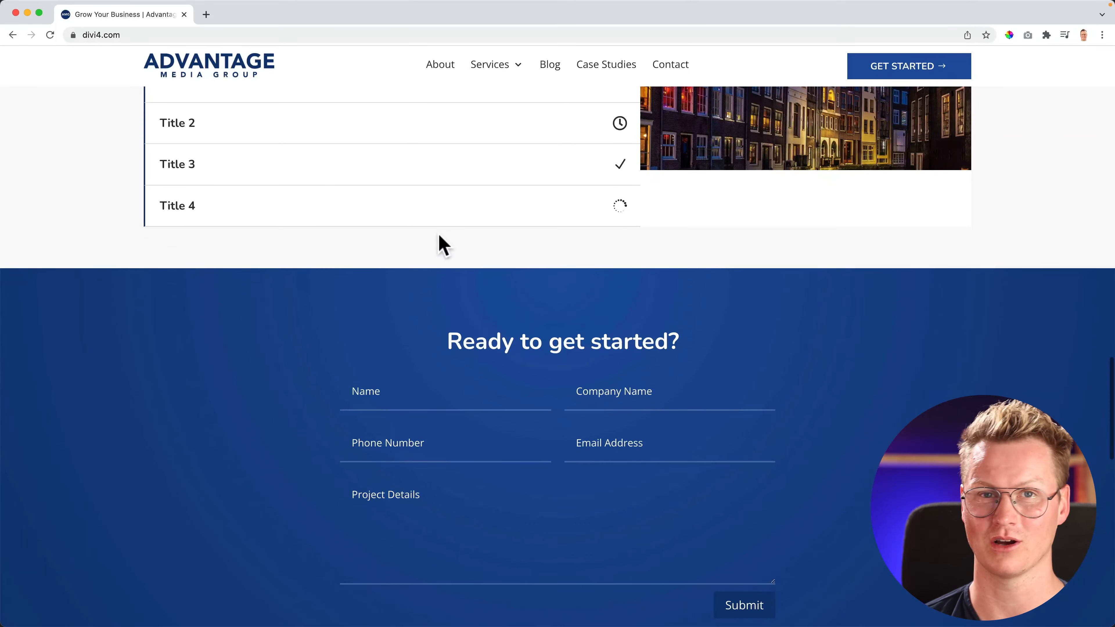
scroll(441, 244, down, 15)
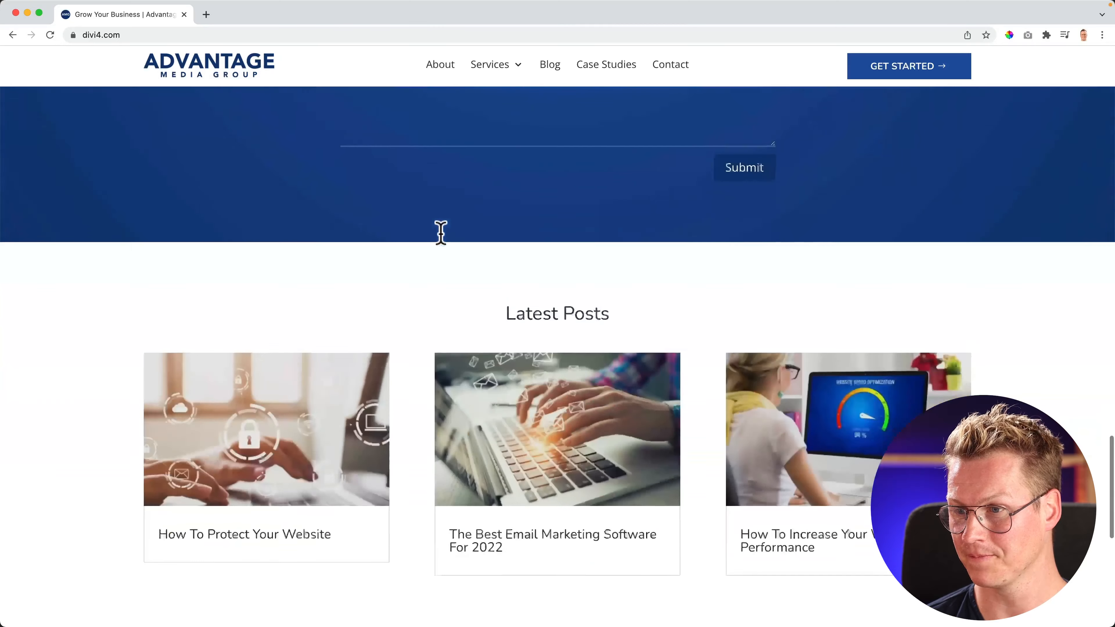
scroll(441, 248, down, 5)
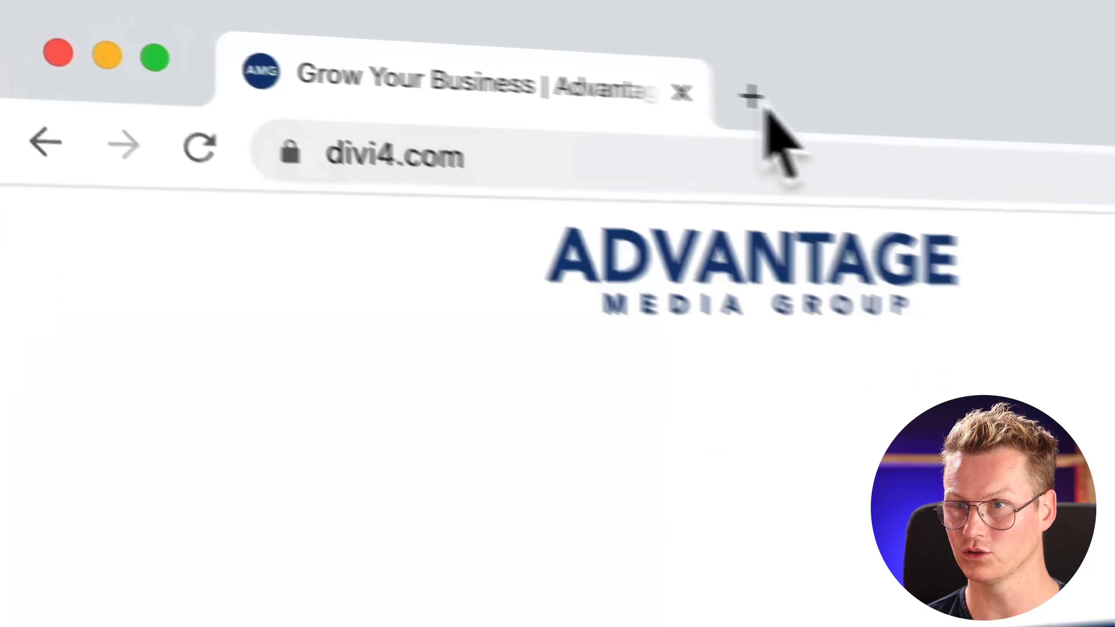
- Open divi.ferdykorp.com in a new tab, close that tab and return to the beginning of the divi4.com home page
click(206, 14)
text(divi.ferdykorp.)
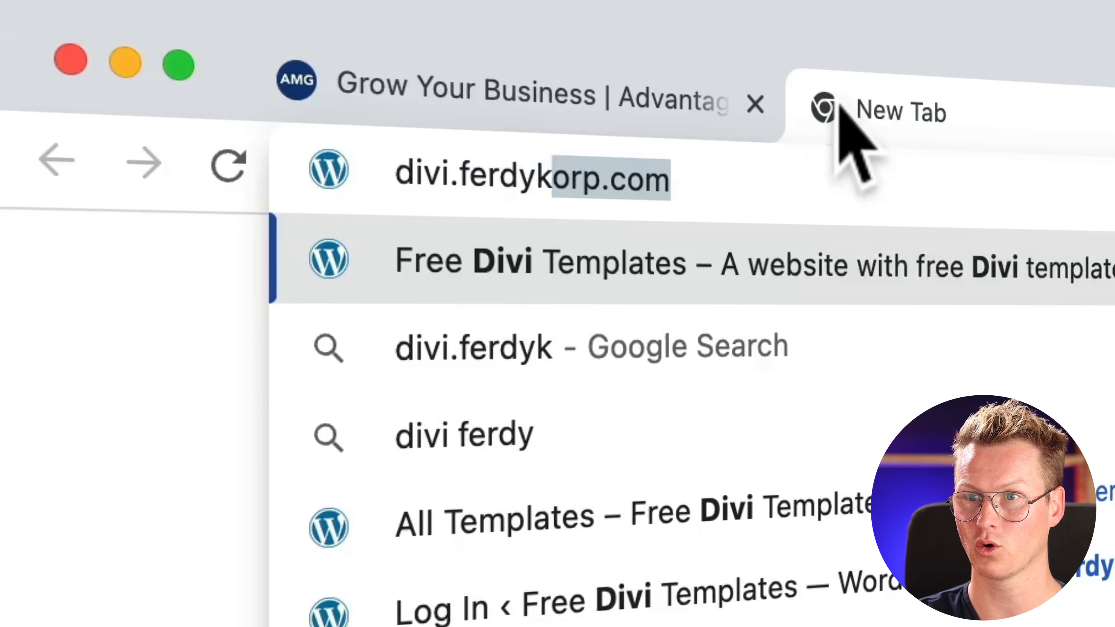
key(Return)
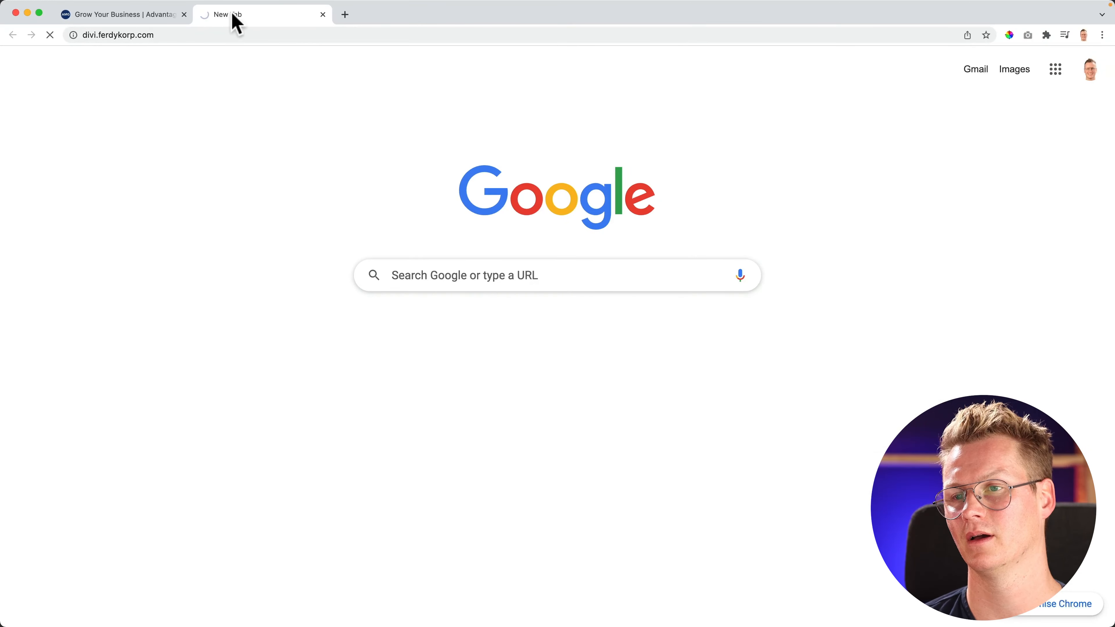
click(323, 15)
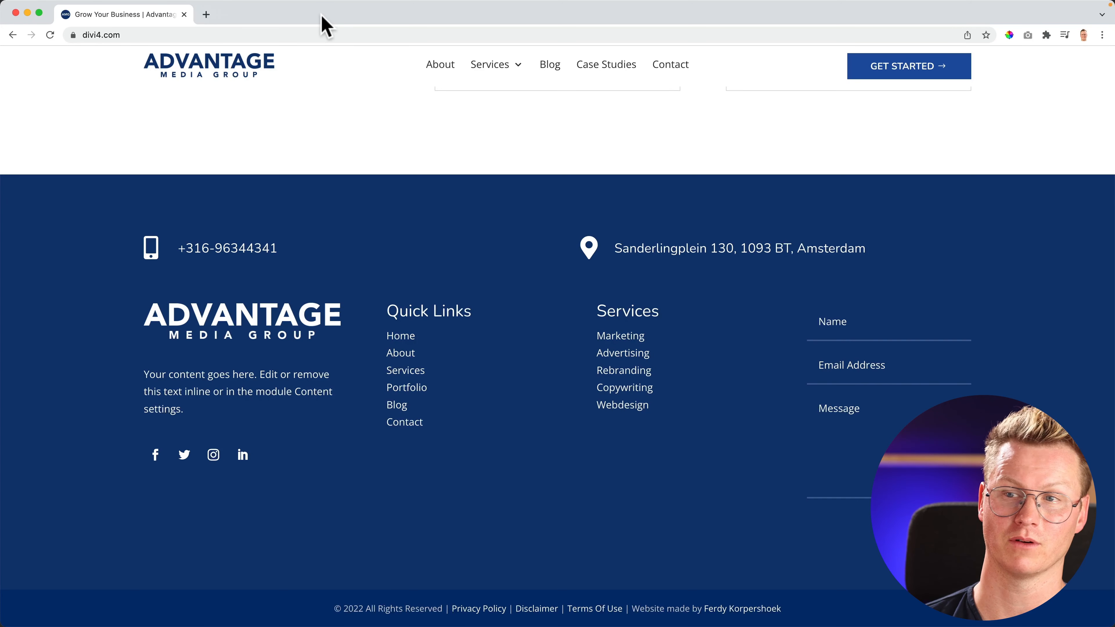
scroll(481, 323, up, 20)
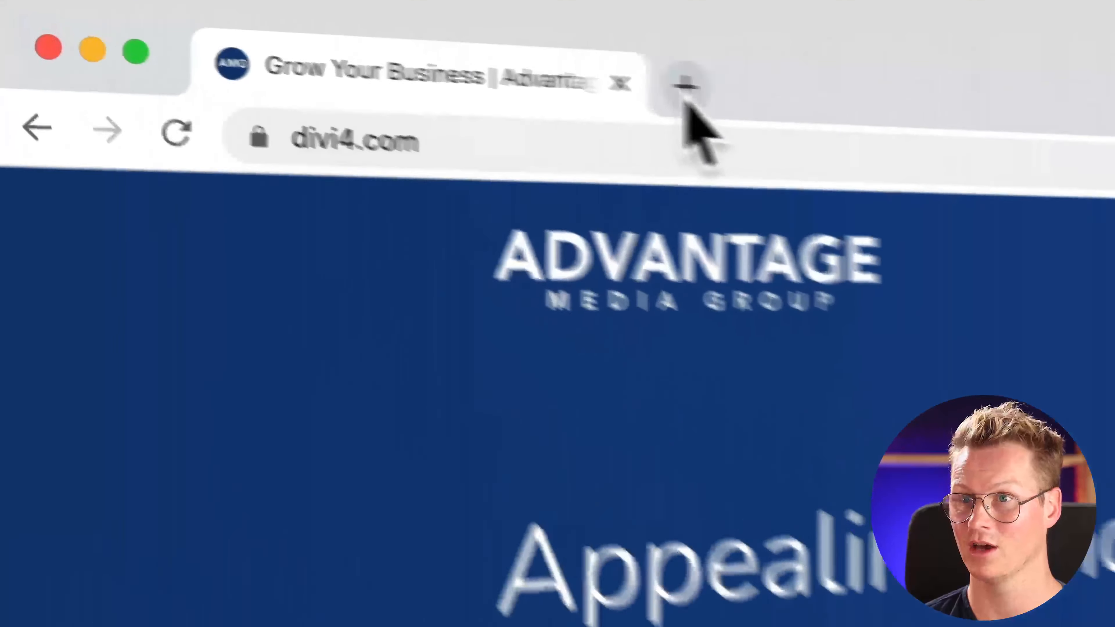
- Open ferdykorp.com/divi in a new tab and review the yearly and lifetime Elegant Themes pricing plans
click(249, 21)
text(ferdykorp.com/div)
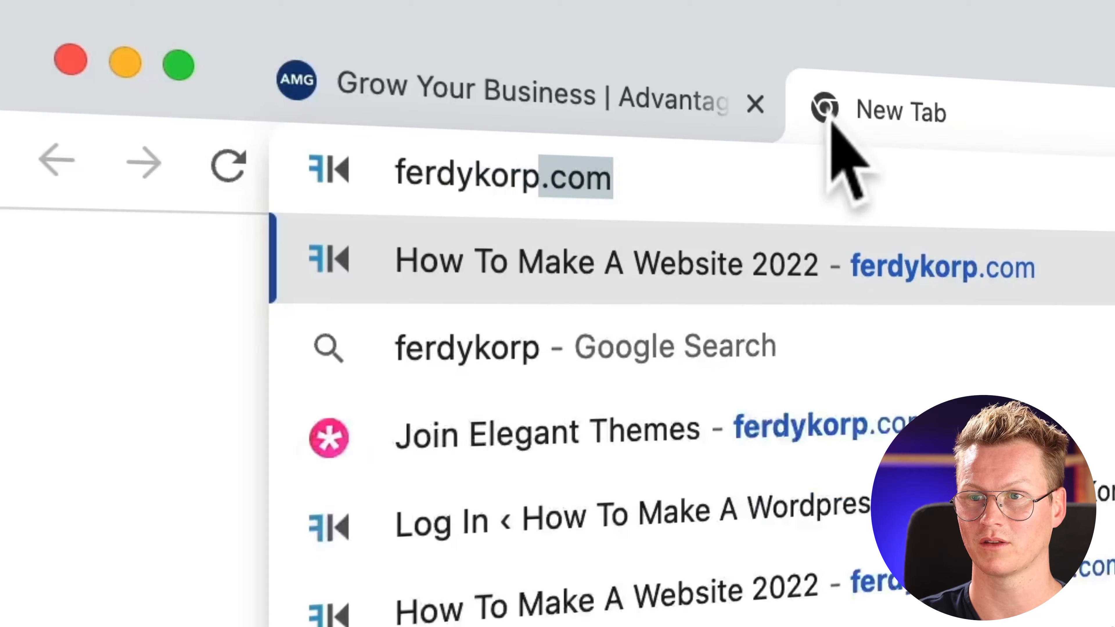
text(i)
key(Return)
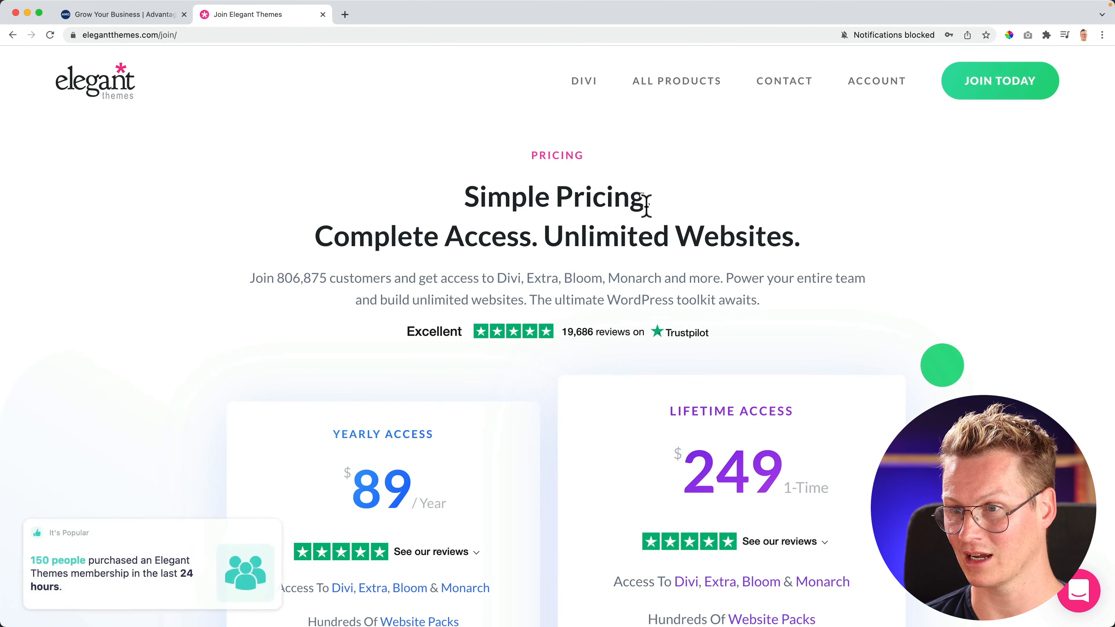
scroll(606, 206, down, 5)
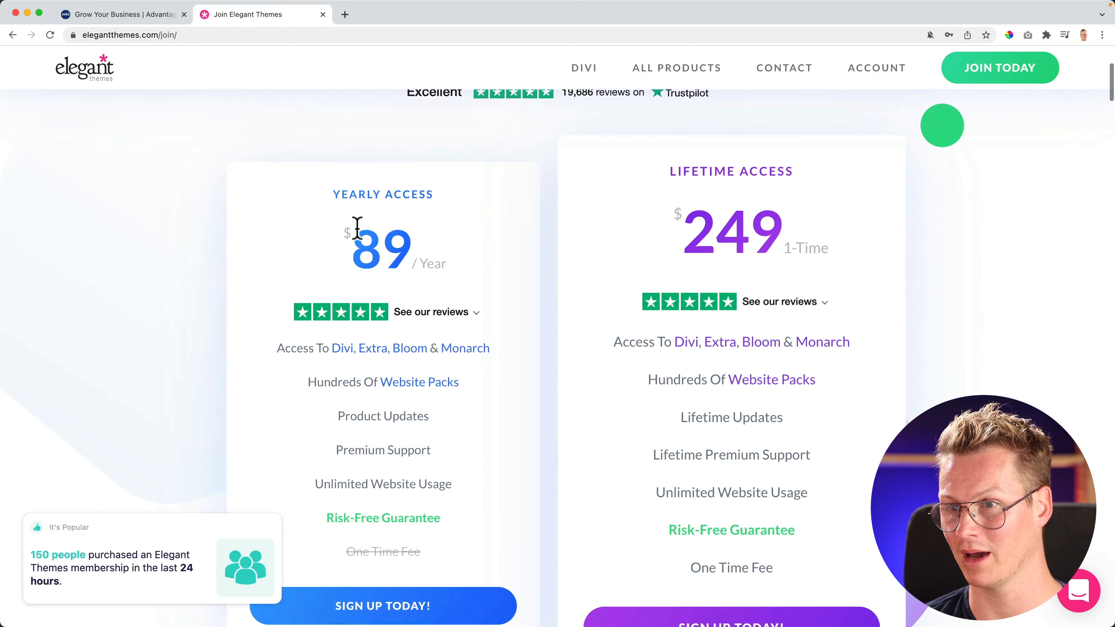
drag(351, 226, 493, 281)
click(498, 286)
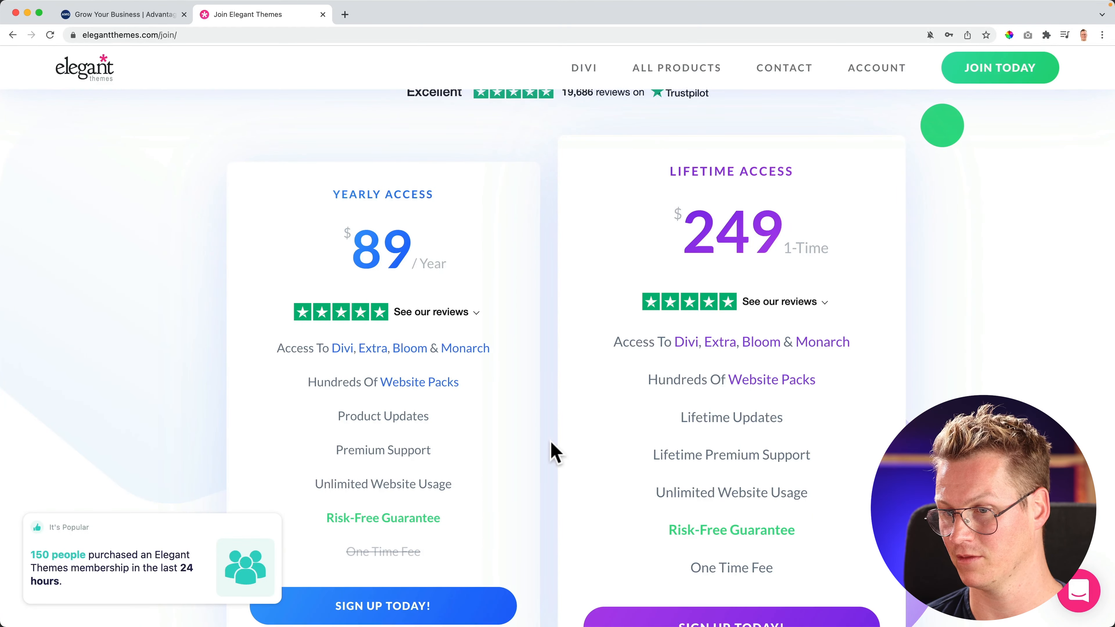
scroll(553, 453, down, 4)
scroll(553, 449, up, 9)
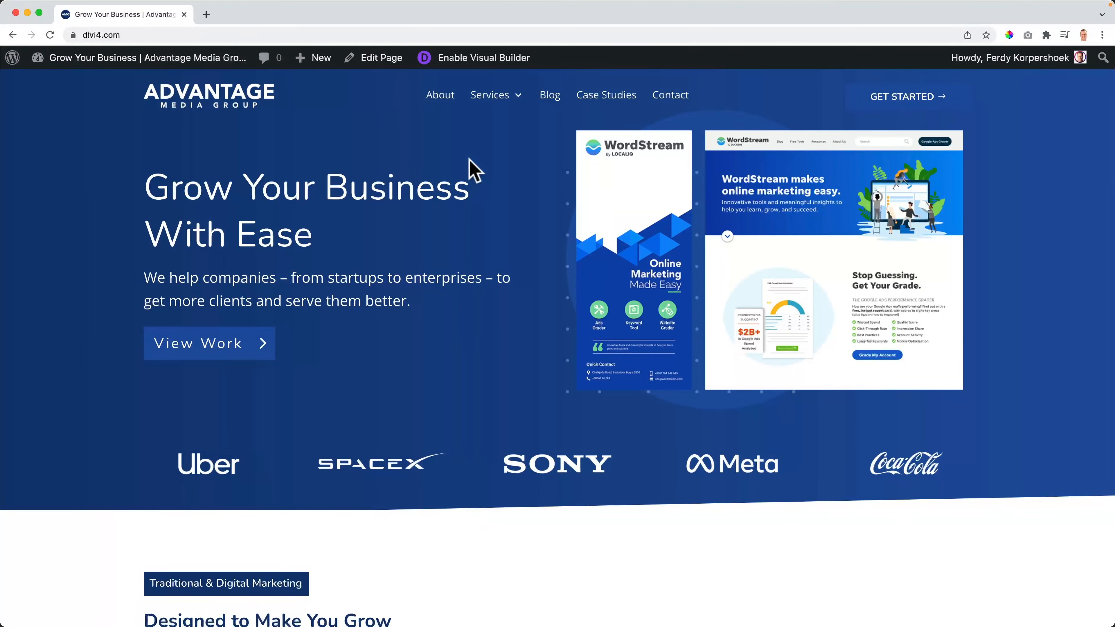
- Examine the divi4.com home page from its header down to the existing footer
scroll(474, 169, down, 10)
scroll(465, 169, up, 10)
scroll(428, 313, down, 3)
scroll(427, 313, up, 3)
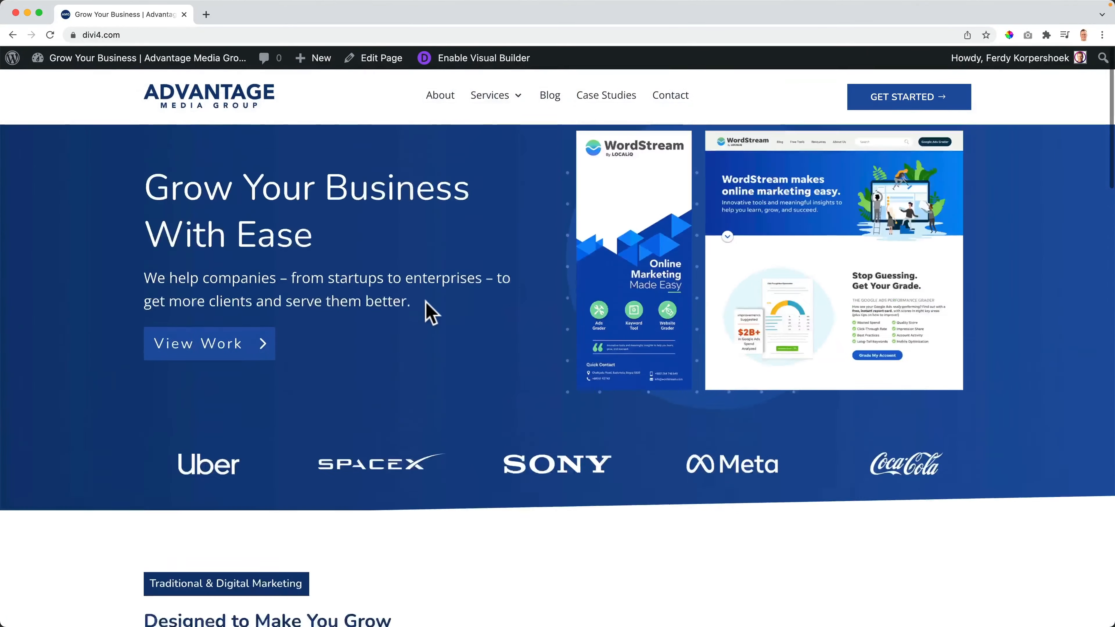
scroll(428, 313, down, 20)
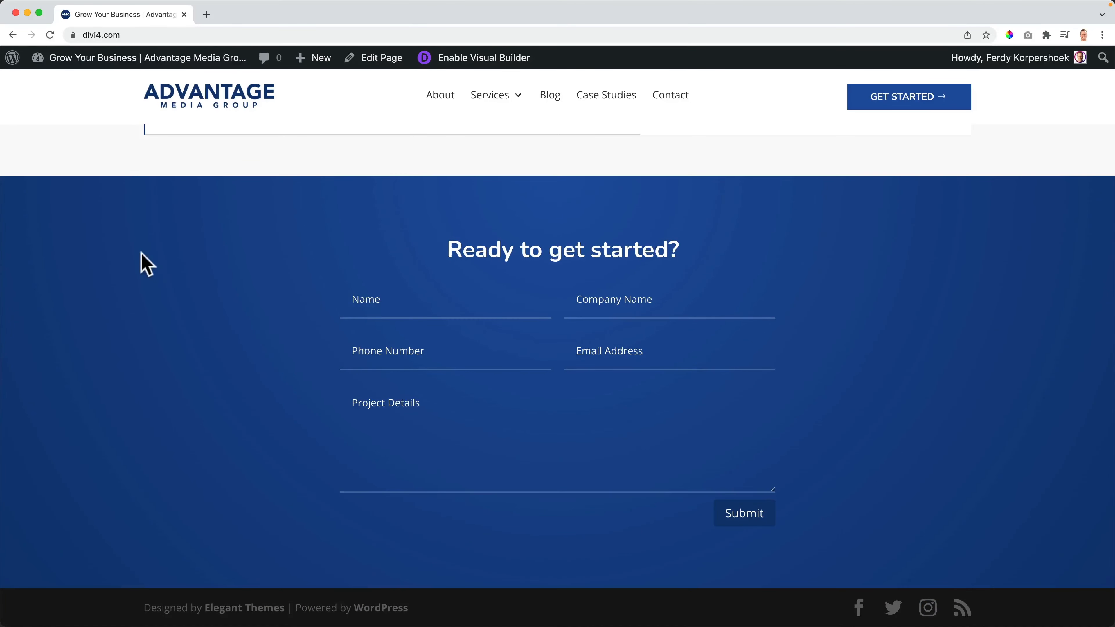
- Open the Divi Theme Builder from the site's dashboard and start building a global footer for the Default Website Template
mouse_move(89, 66)
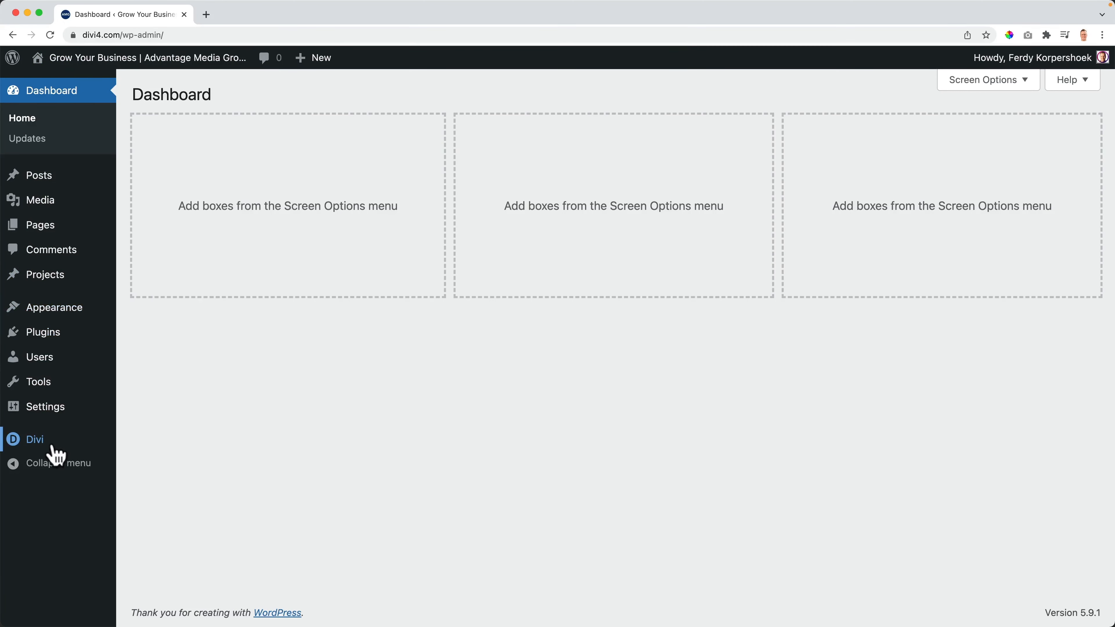
mouse_move(52, 446)
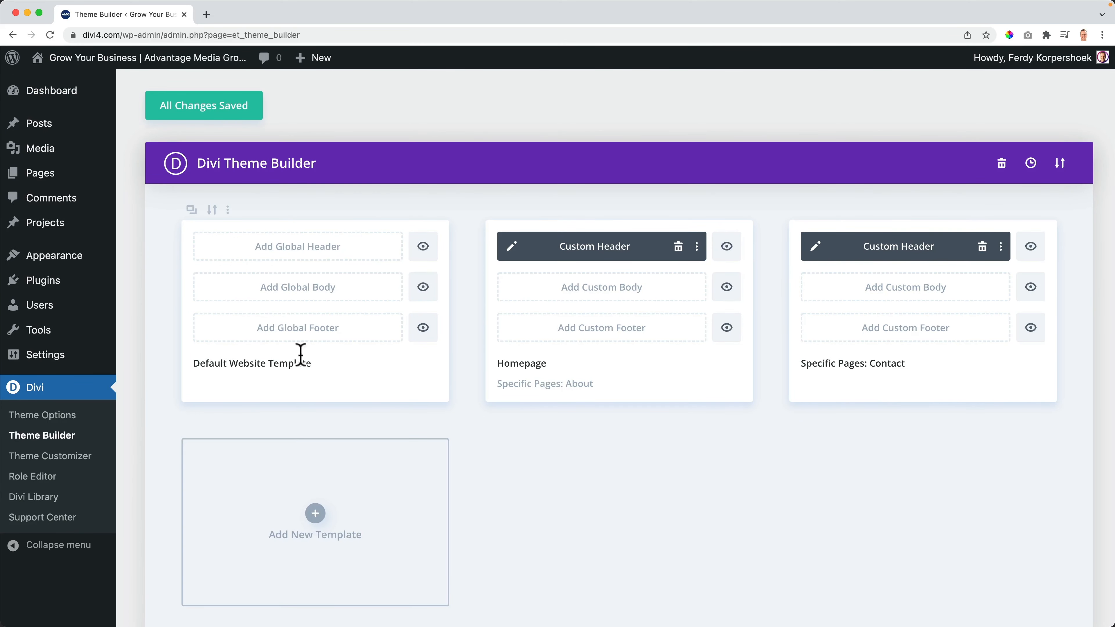
click(295, 332)
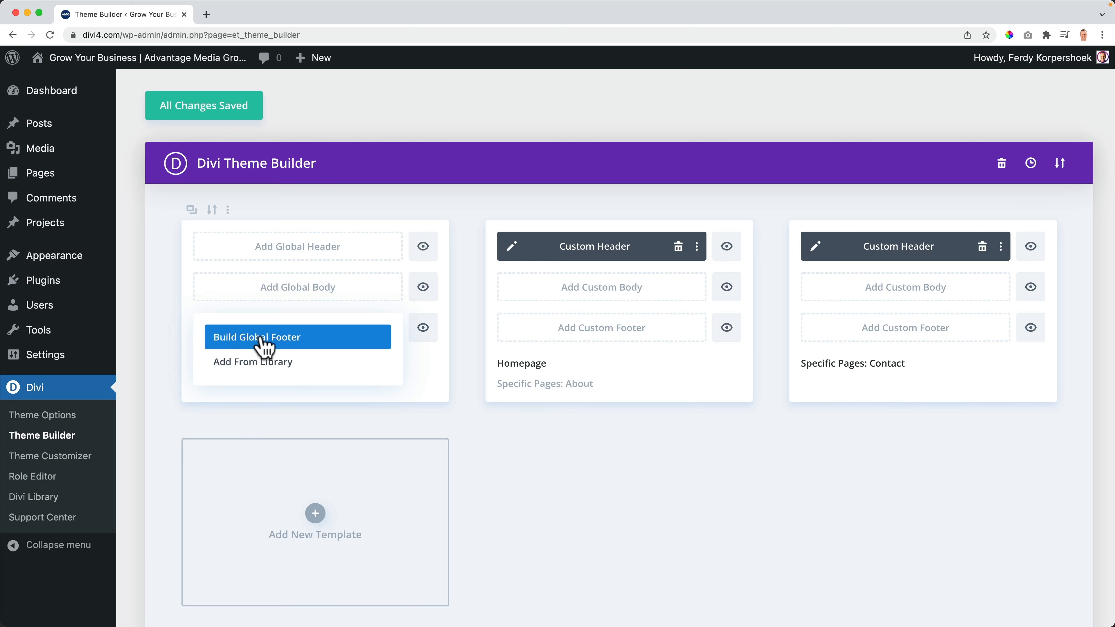
click(250, 342)
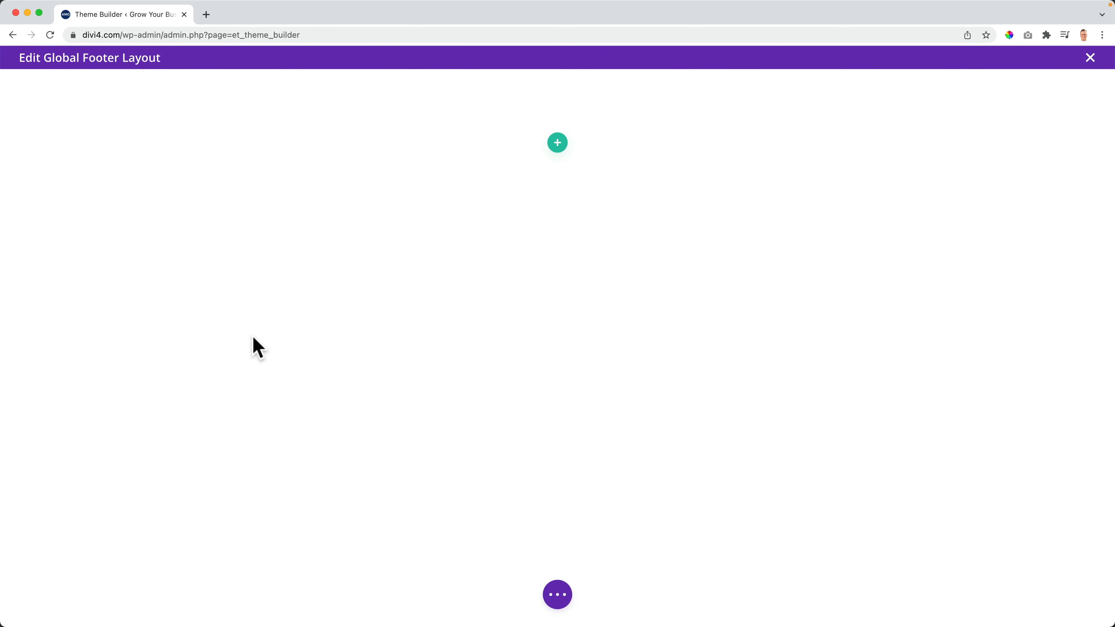
- Insert a row with two equal columns in the empty footer section without adding a module
click(557, 145)
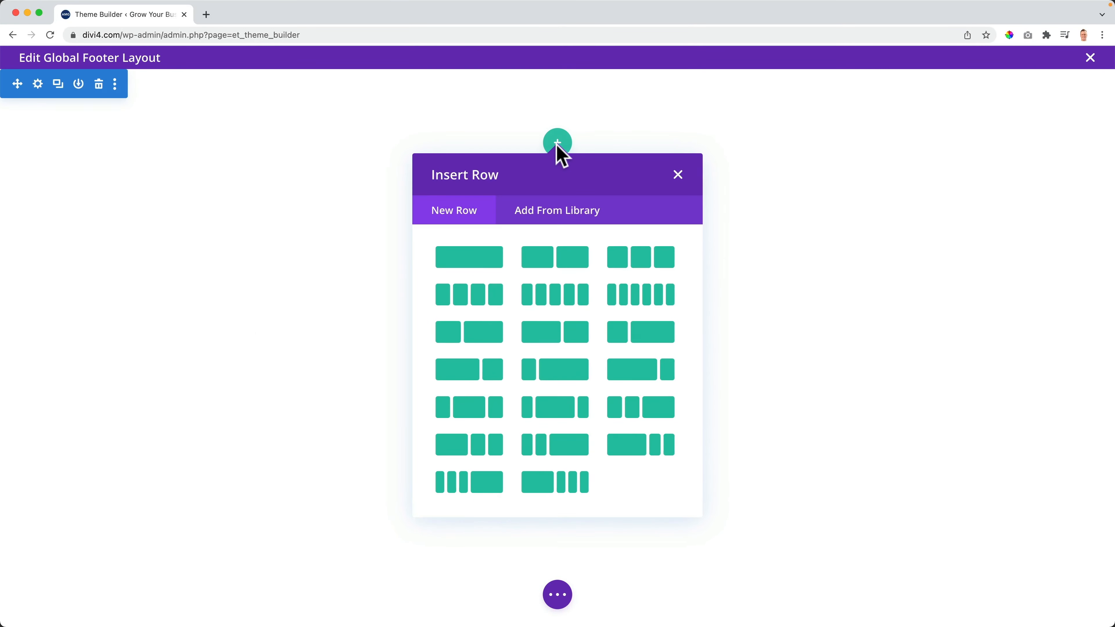
click(548, 268)
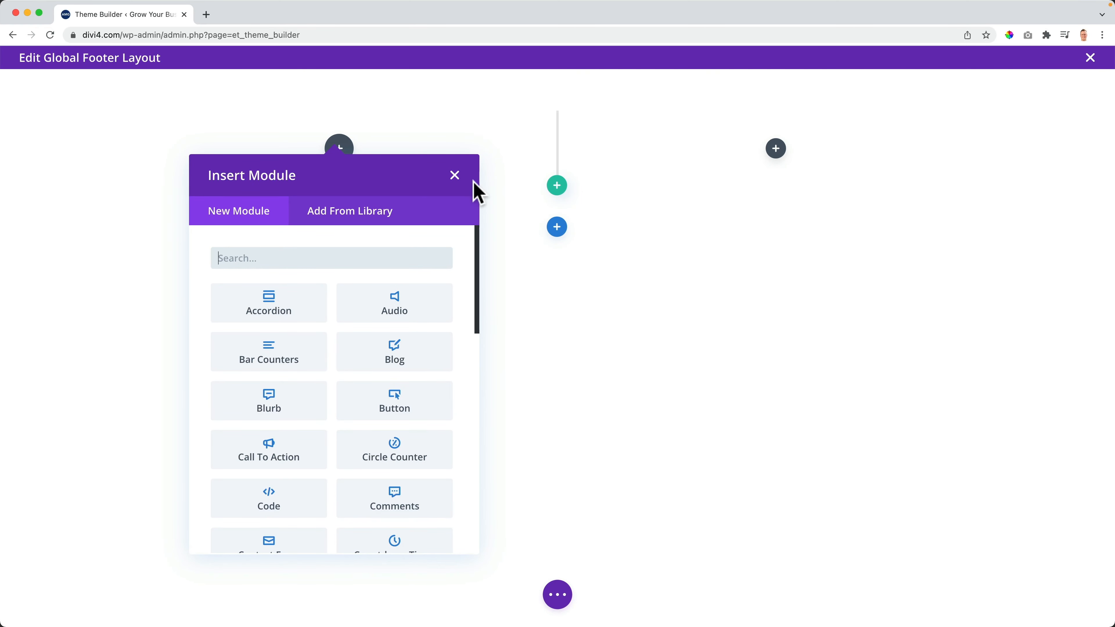
click(455, 176)
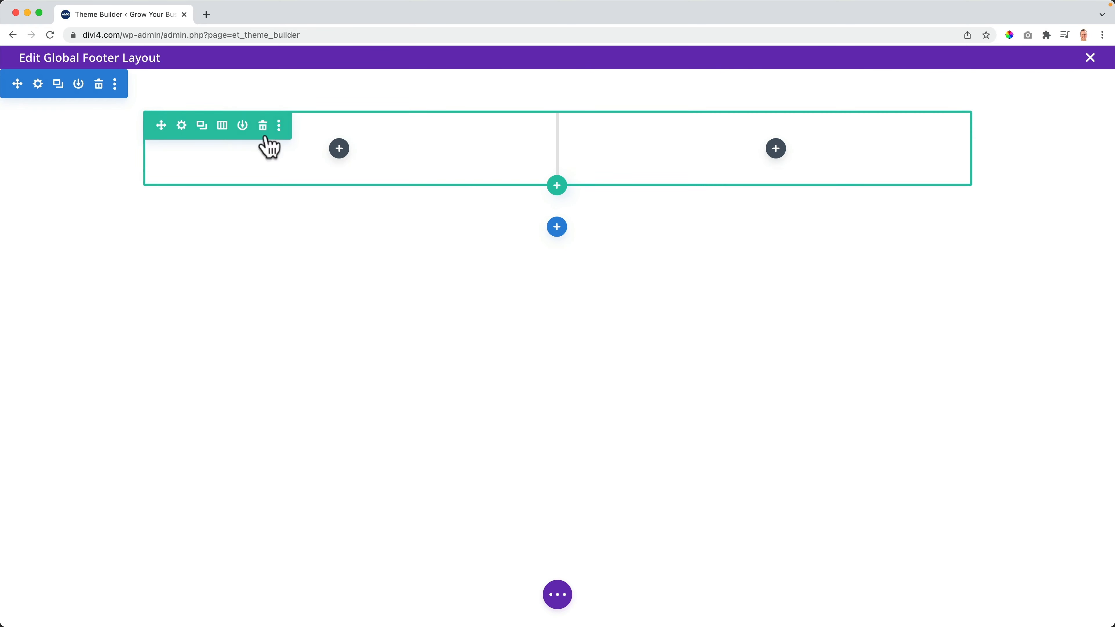
- Set the footer section's background to the saved dark blue colour and save the section settings
click(38, 84)
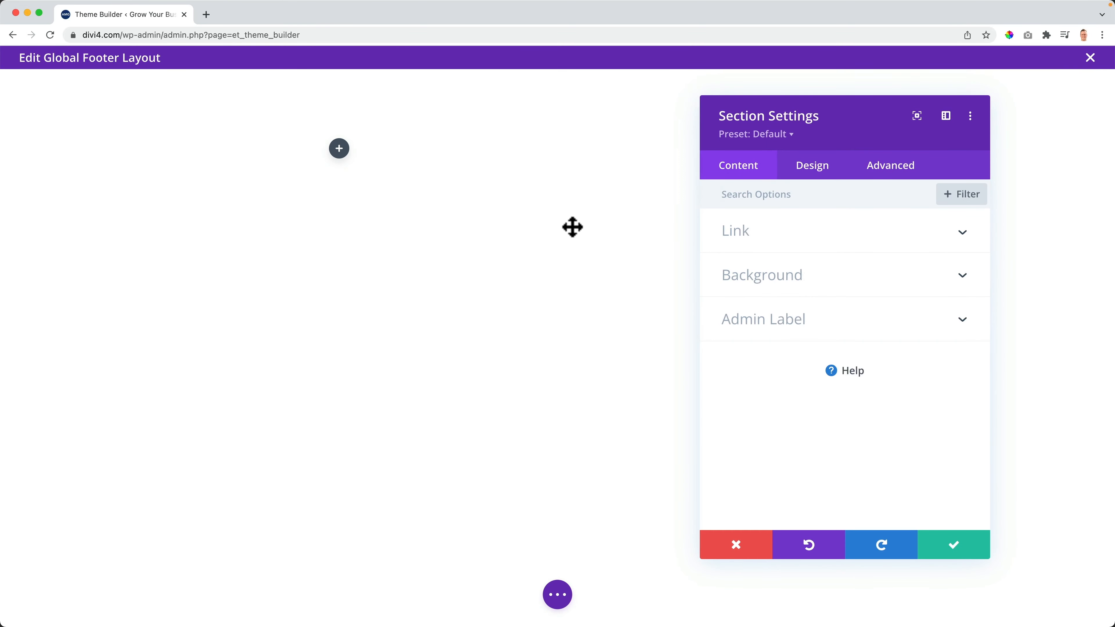
click(779, 289)
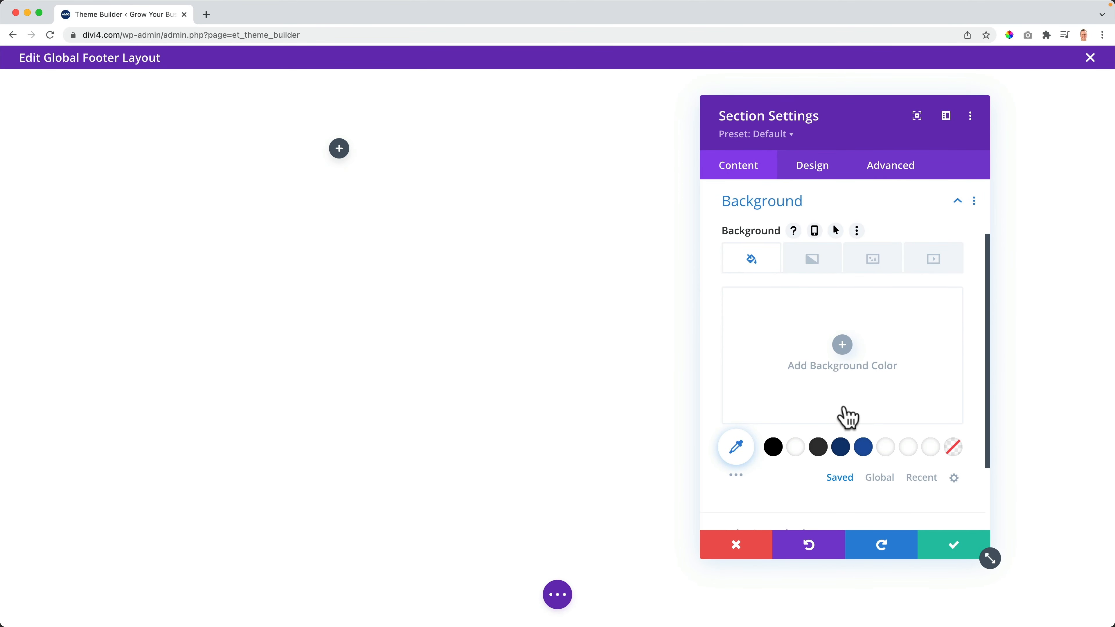
click(840, 448)
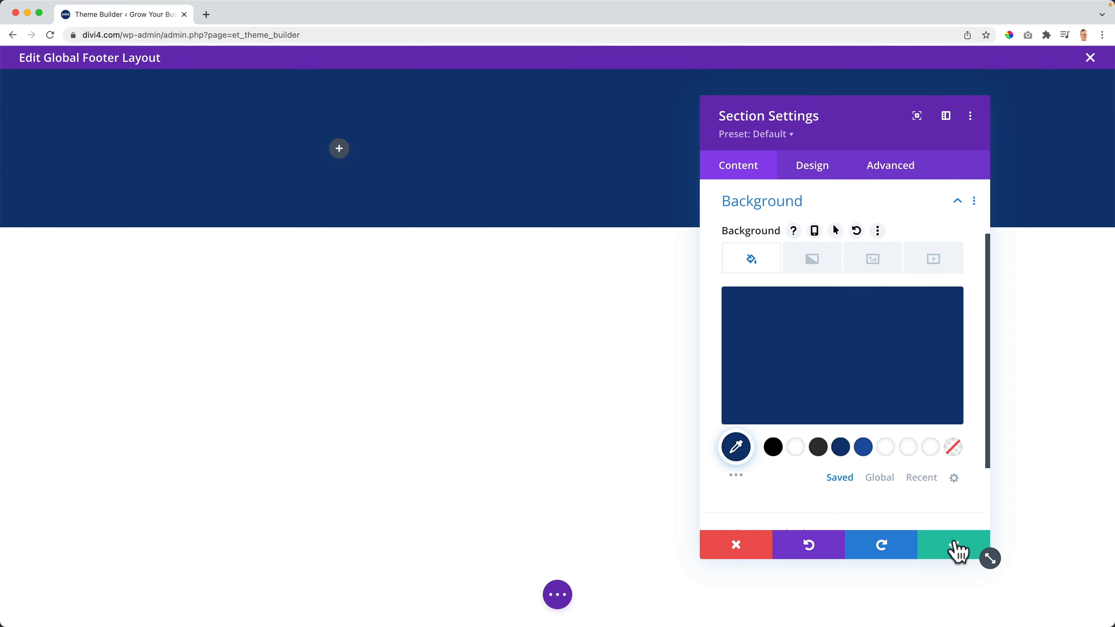
click(955, 546)
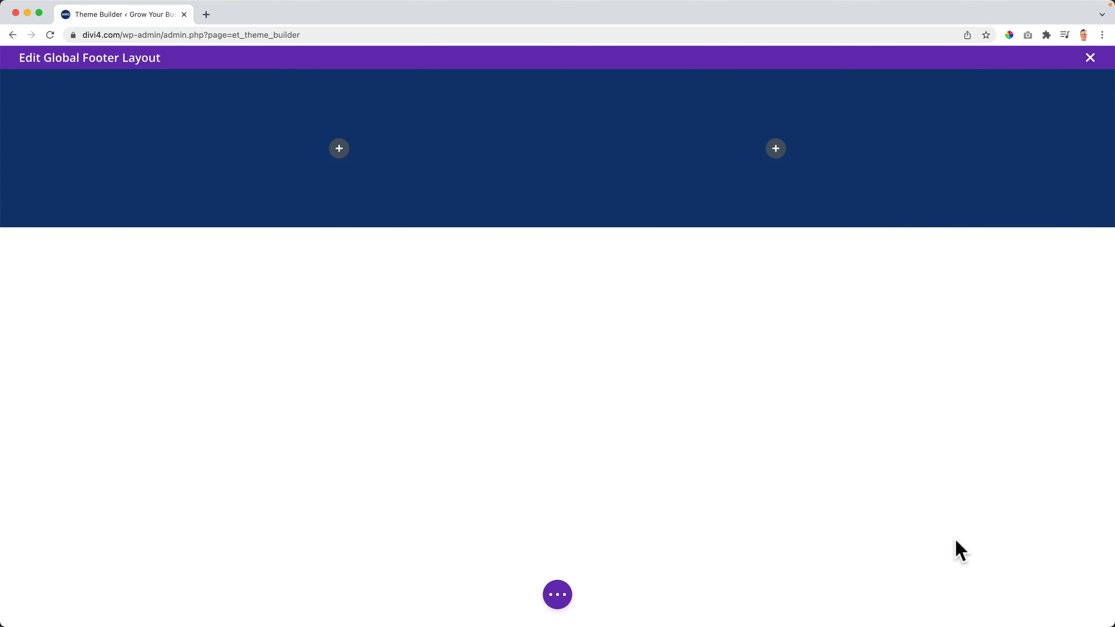
- Add a Blurb module with its default content to the first column of the footer row
click(339, 150)
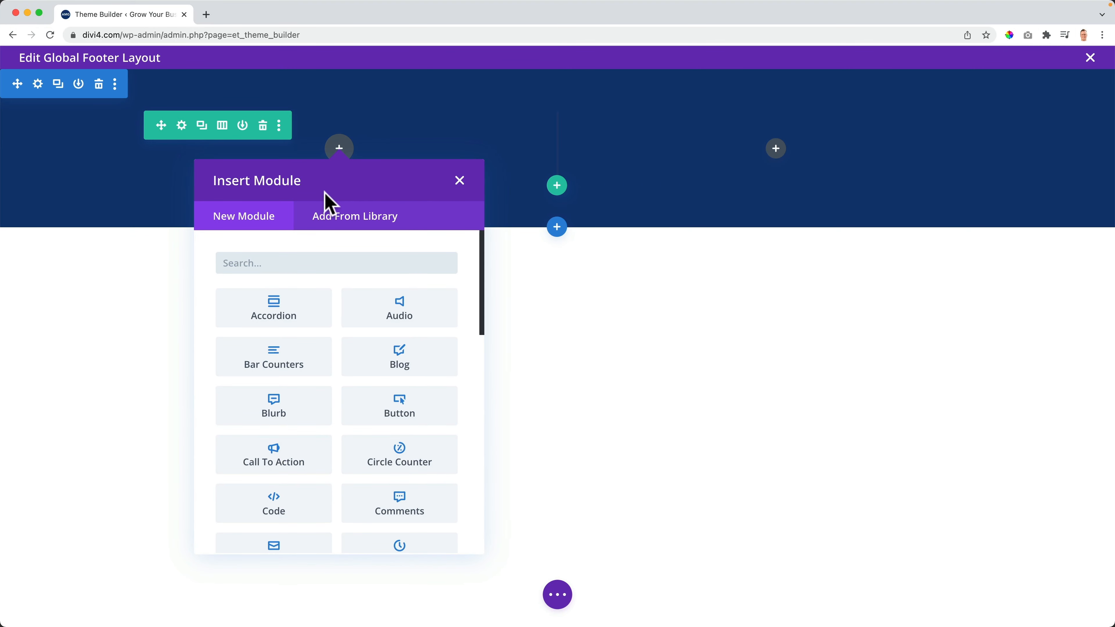
text(blurb)
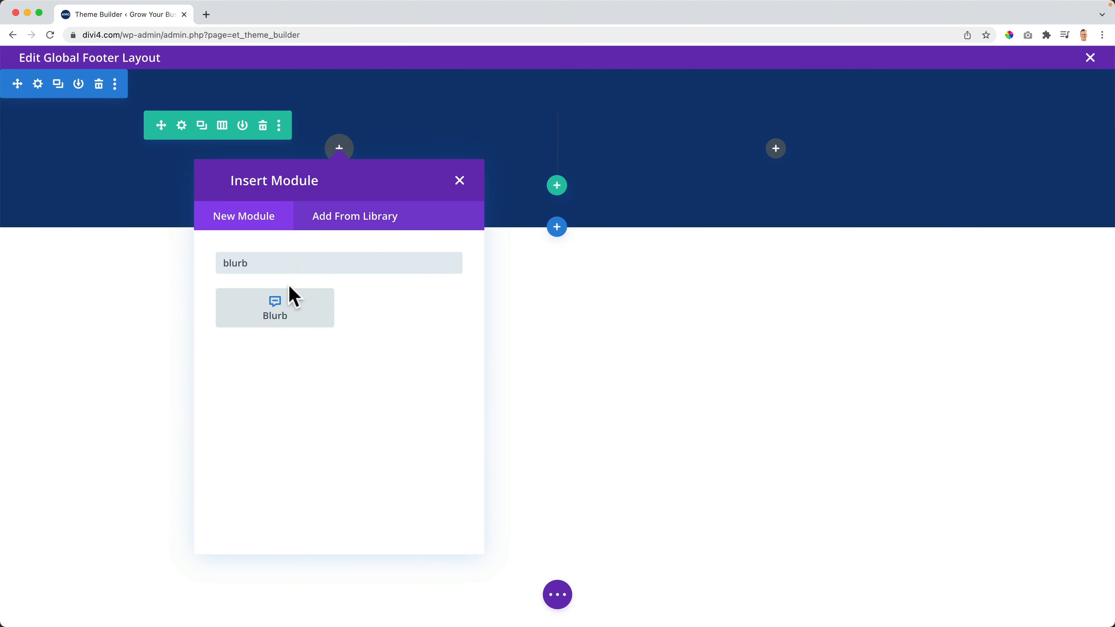
click(292, 307)
click(959, 545)
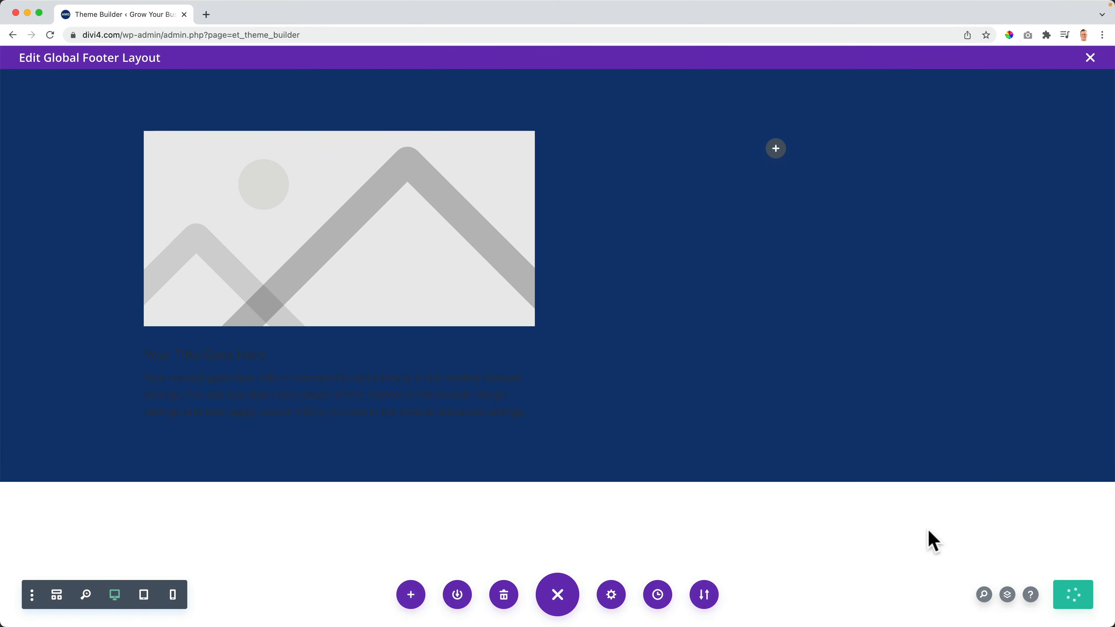
- Close the global footer layout and save the Theme Builder changes
click(1089, 61)
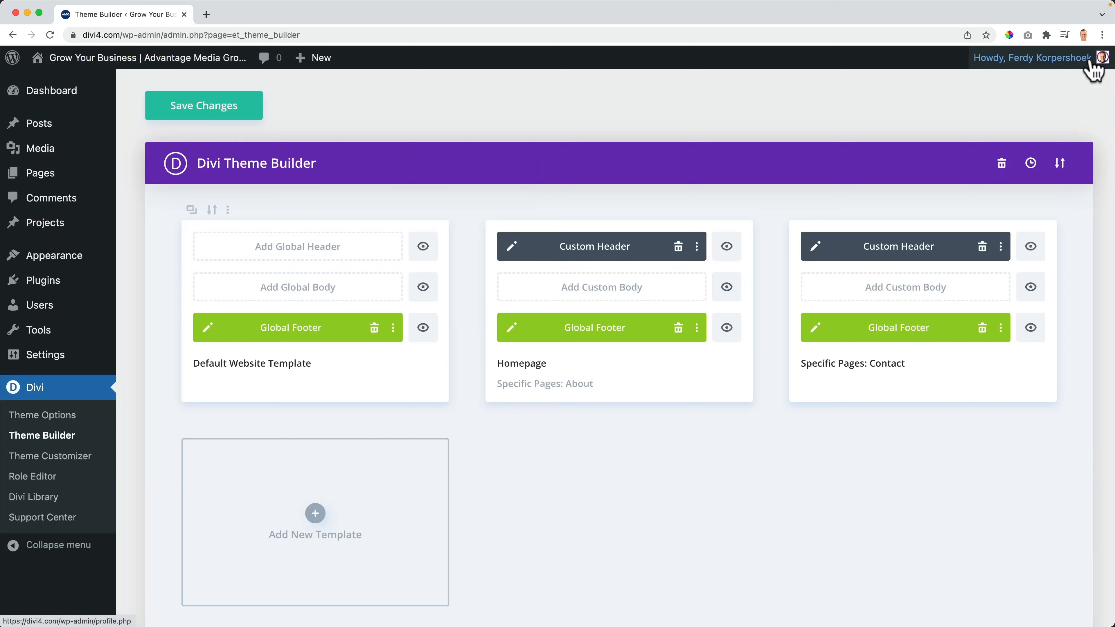
click(211, 111)
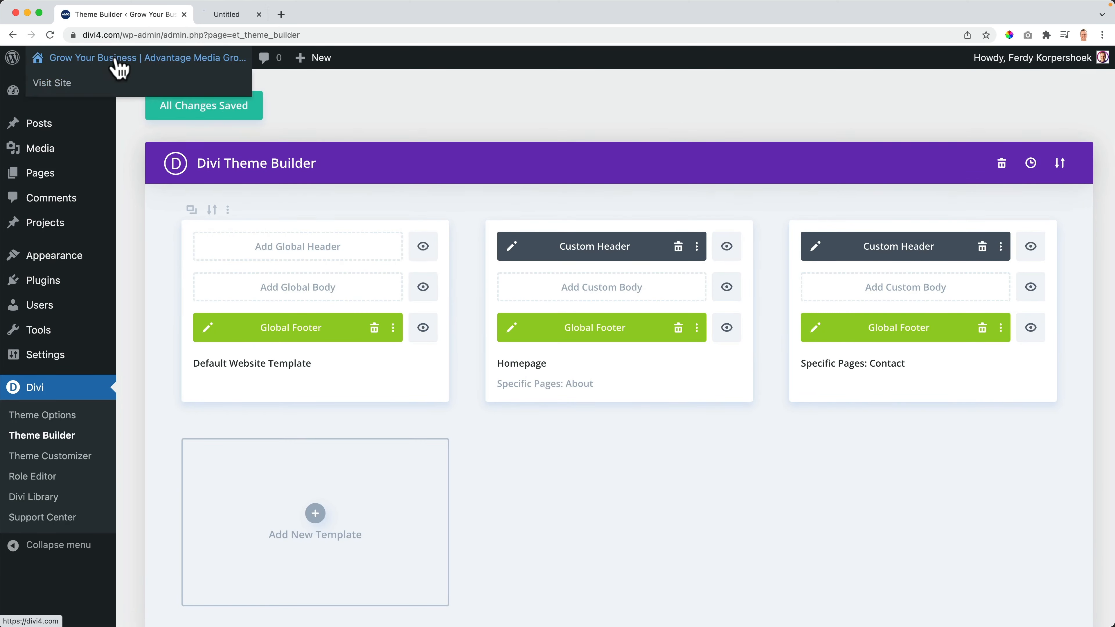
- Open the live site in a new tab and check the new global footer on the home and Blog pages
drag(118, 66, 268, 25)
scroll(393, 198, down, 15)
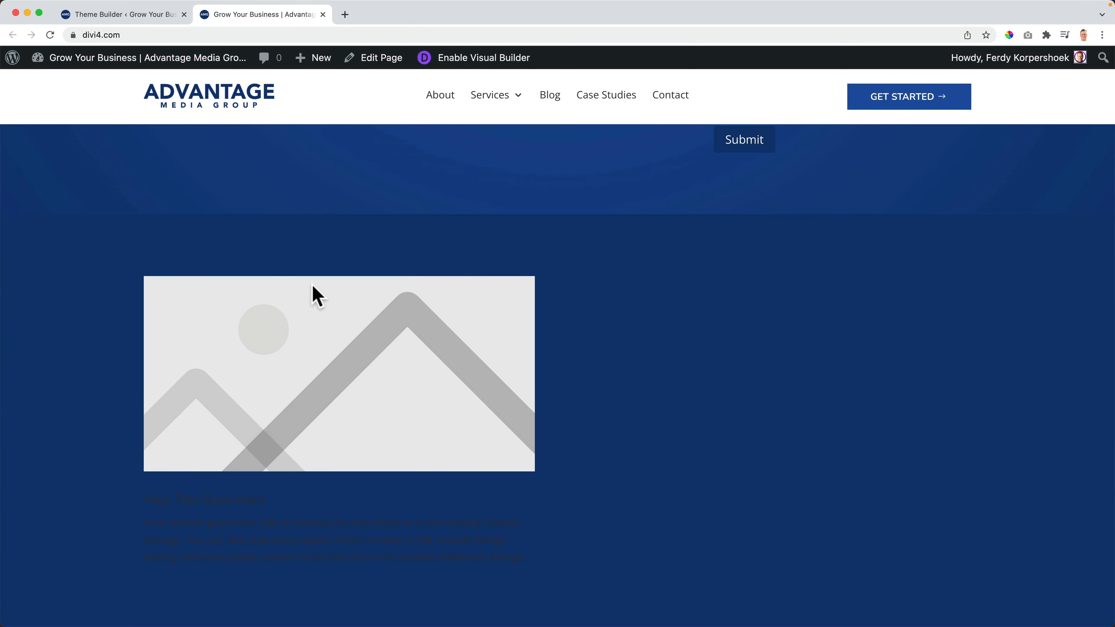
click(549, 95)
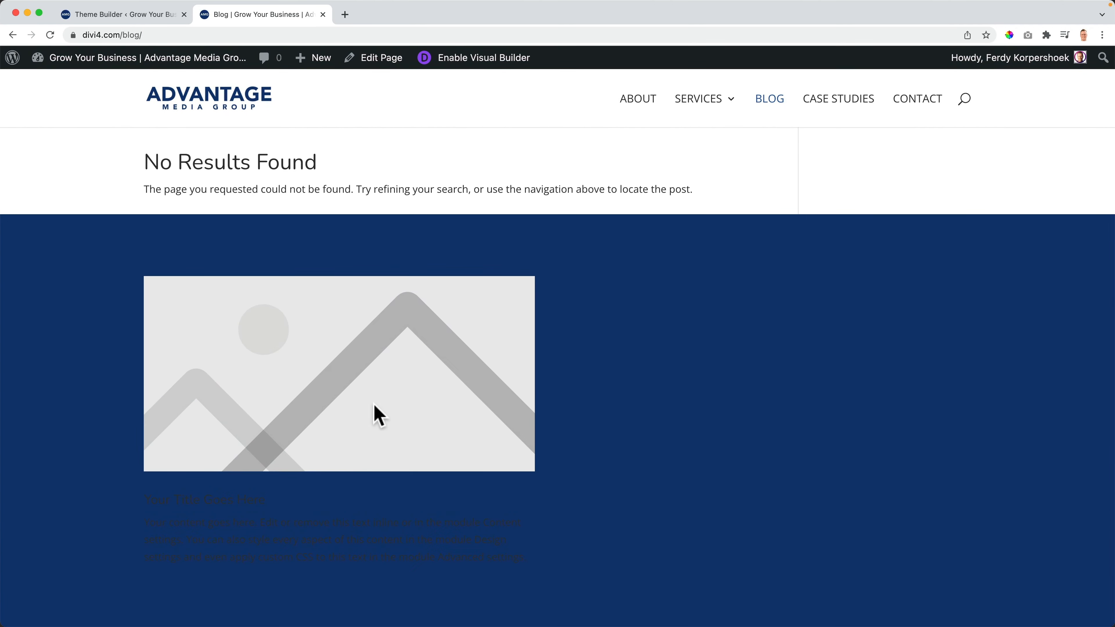
click(214, 104)
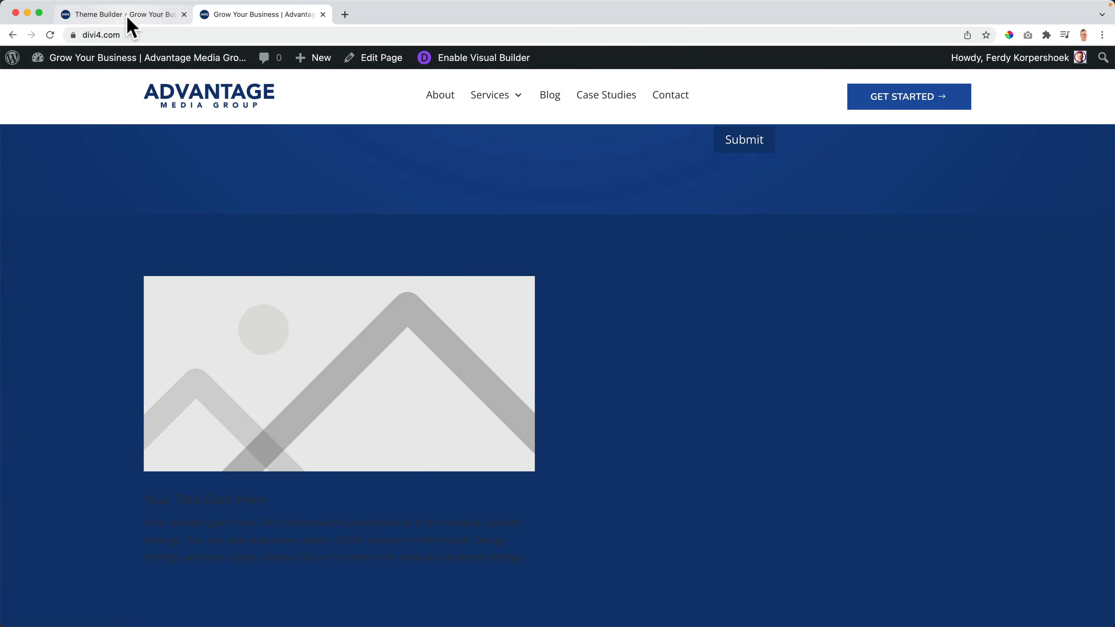
- Return to the Theme Builder, reopen the global footer layout and replace the Blurb's title with the company phone number
click(125, 14)
click(209, 328)
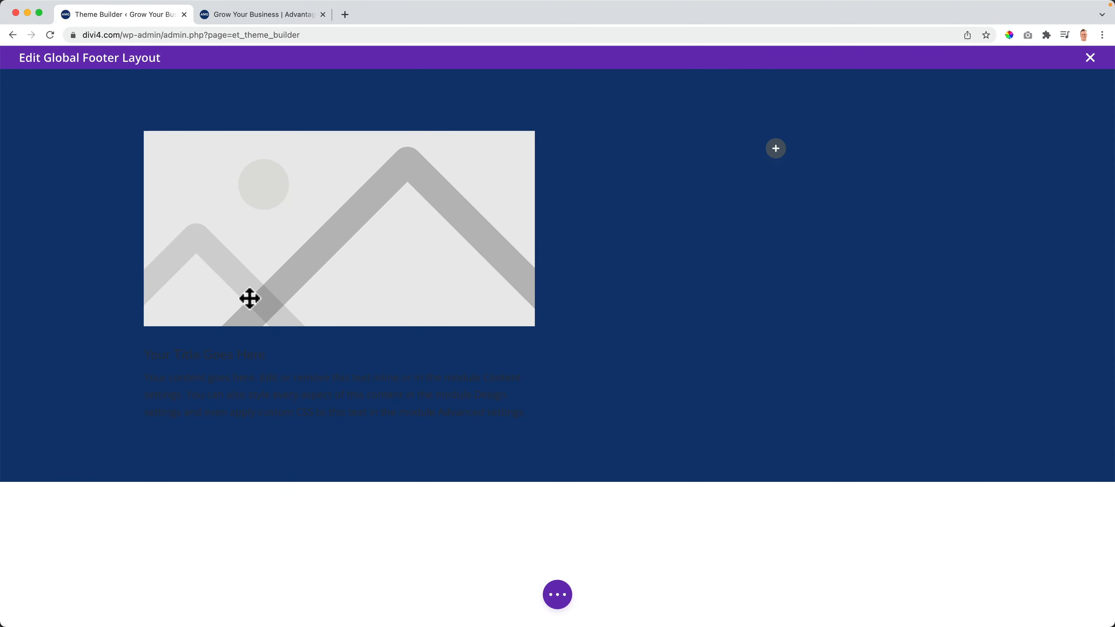
mouse_move(348, 252)
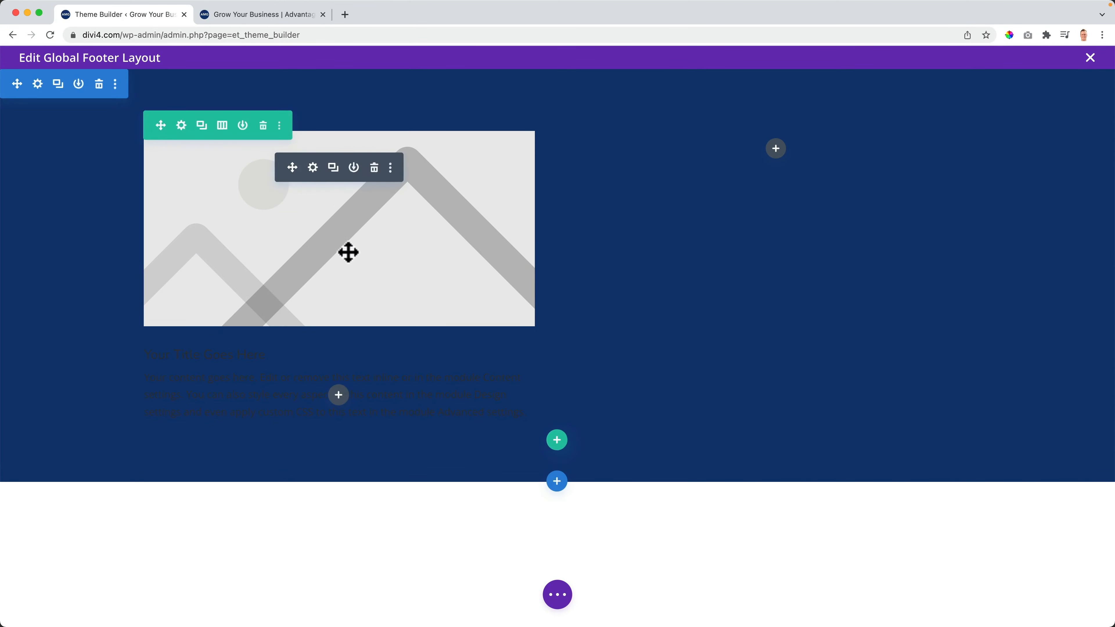
click(313, 169)
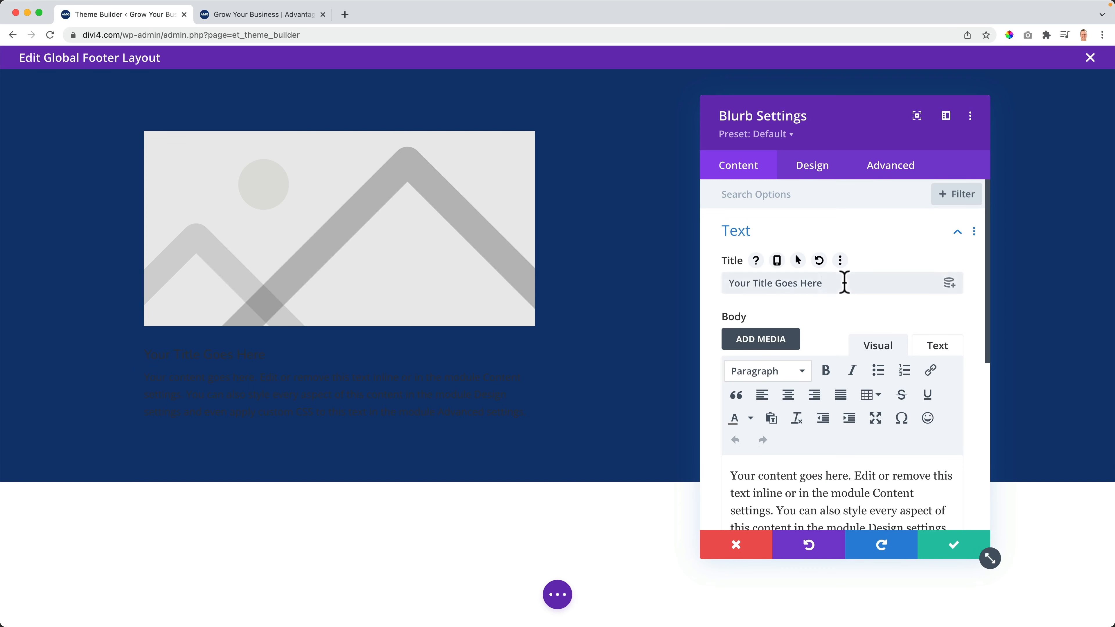
drag(844, 282, 729, 281)
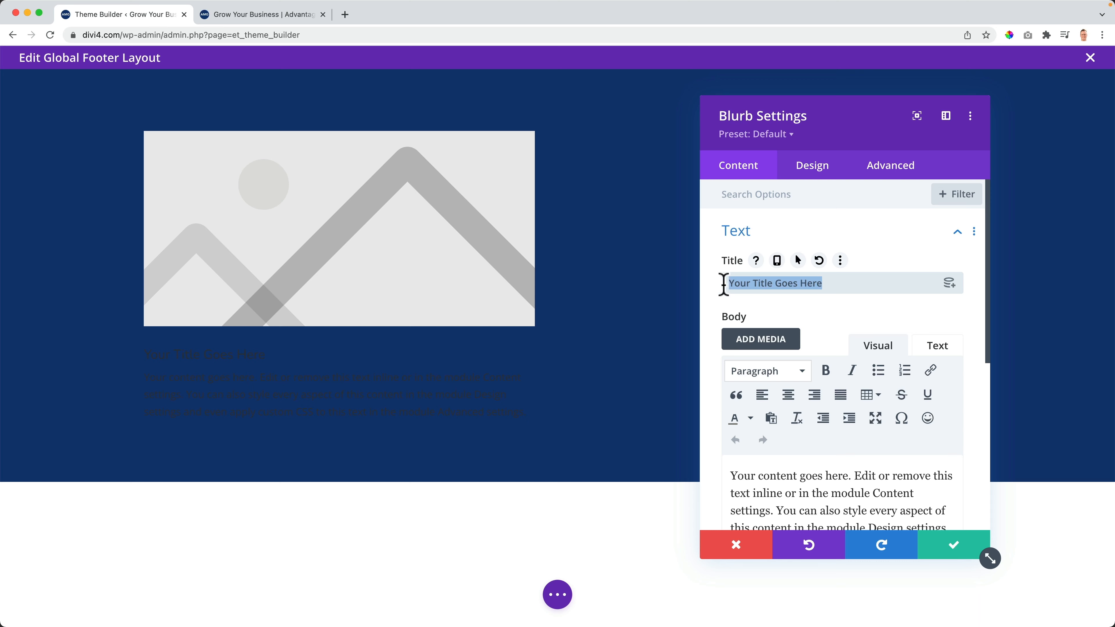
key(super+v)
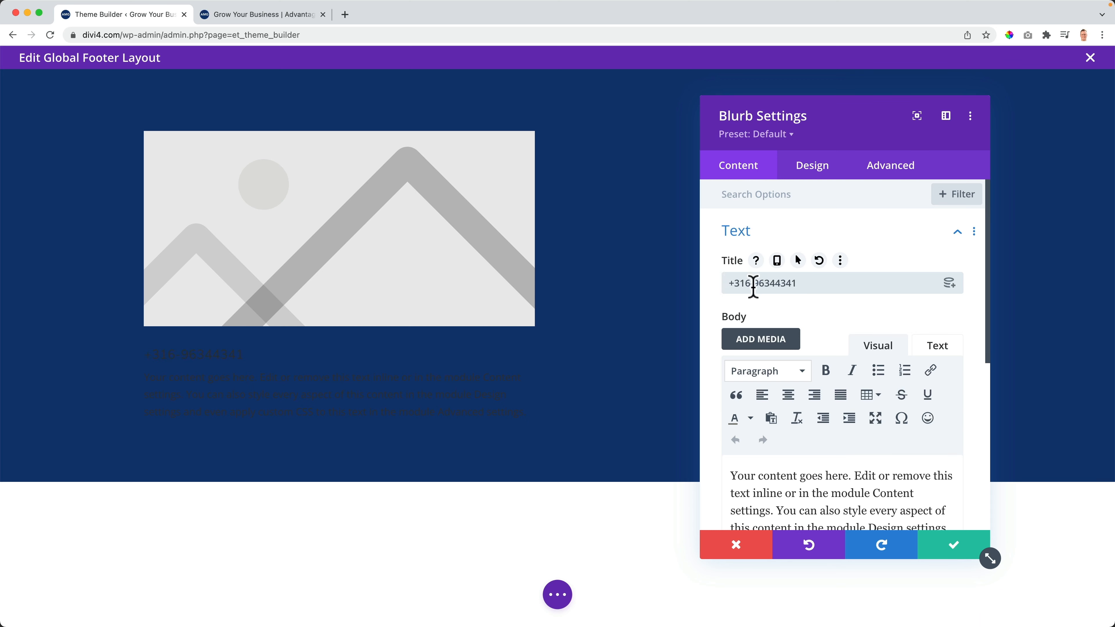
- Set the Blurb's text color to Light
click(809, 178)
click(763, 281)
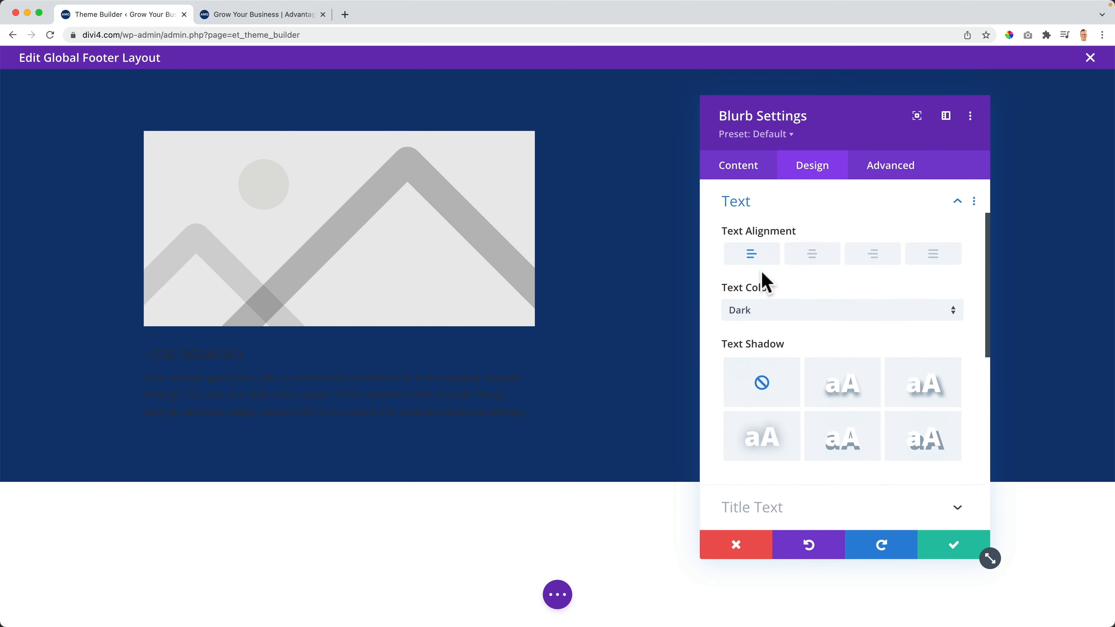
click(795, 317)
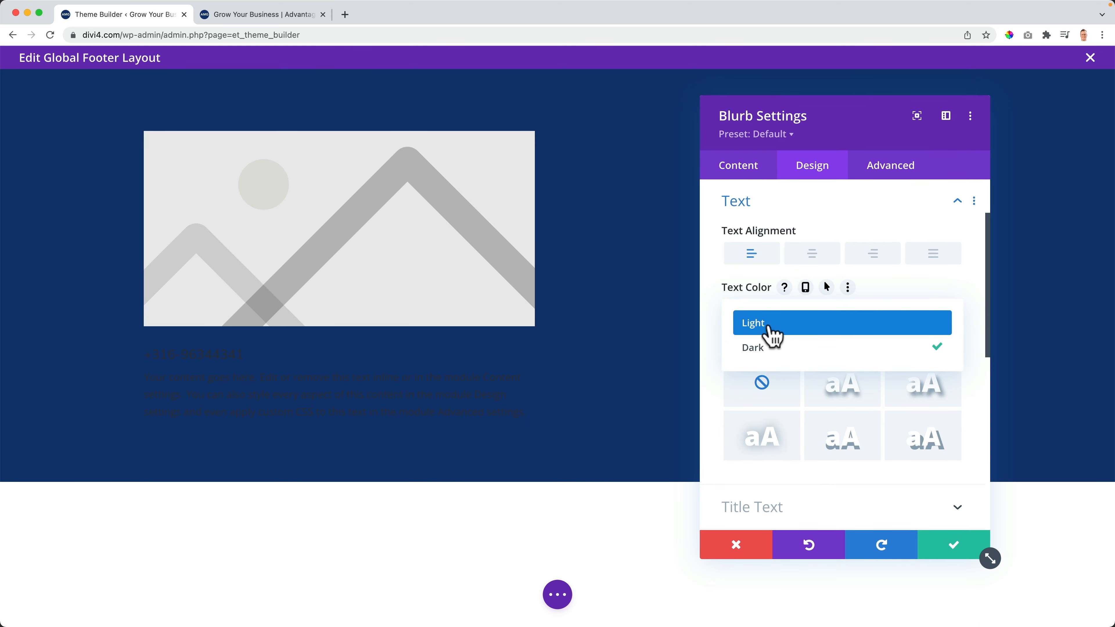
click(770, 325)
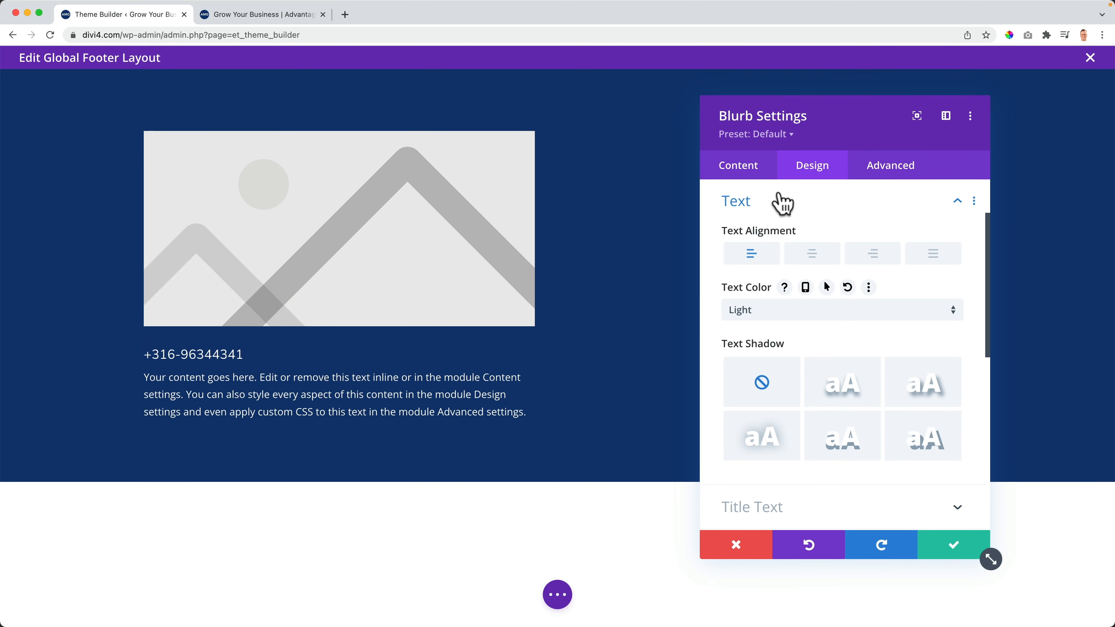
- Remove the placeholder body text from the Blurb, leaving its body empty
click(746, 178)
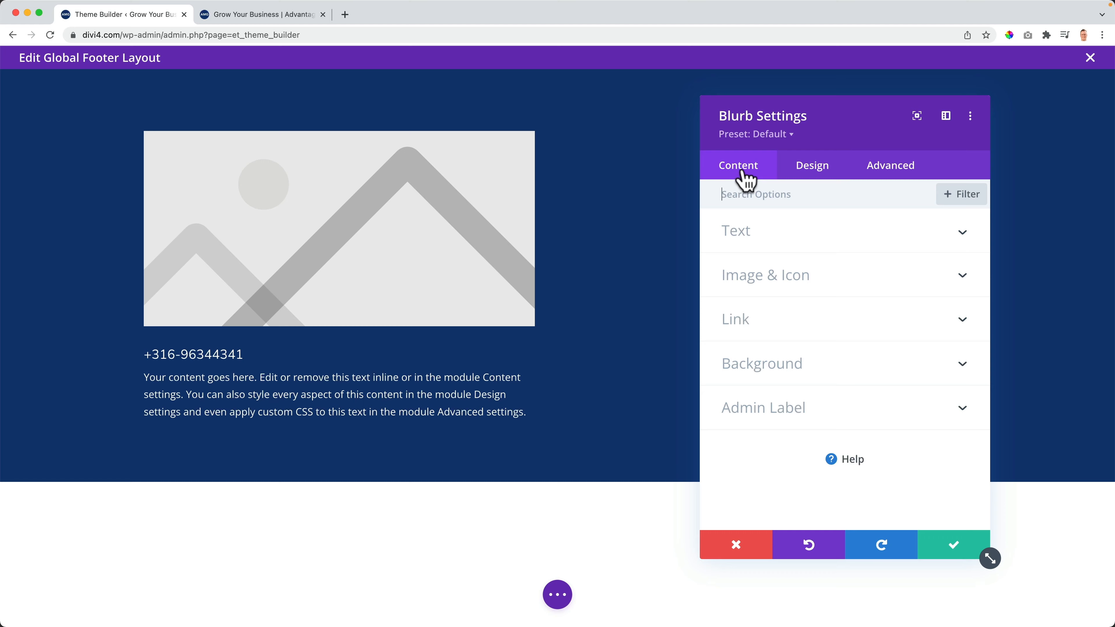
click(760, 235)
scroll(804, 313, down, 3)
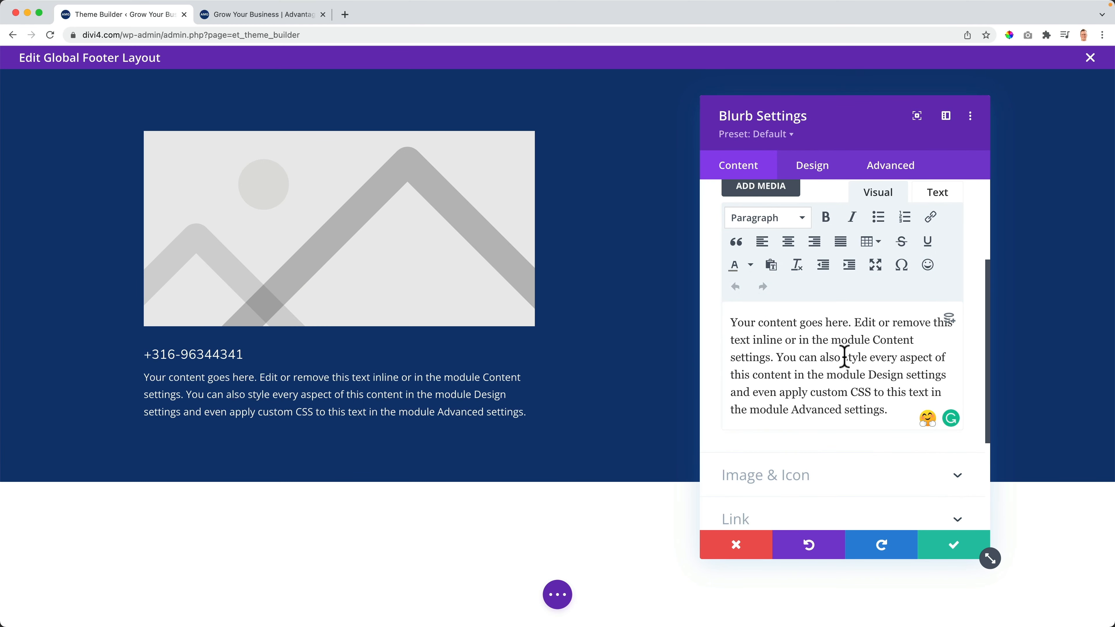
triple_click(844, 357)
key(BackSpace)
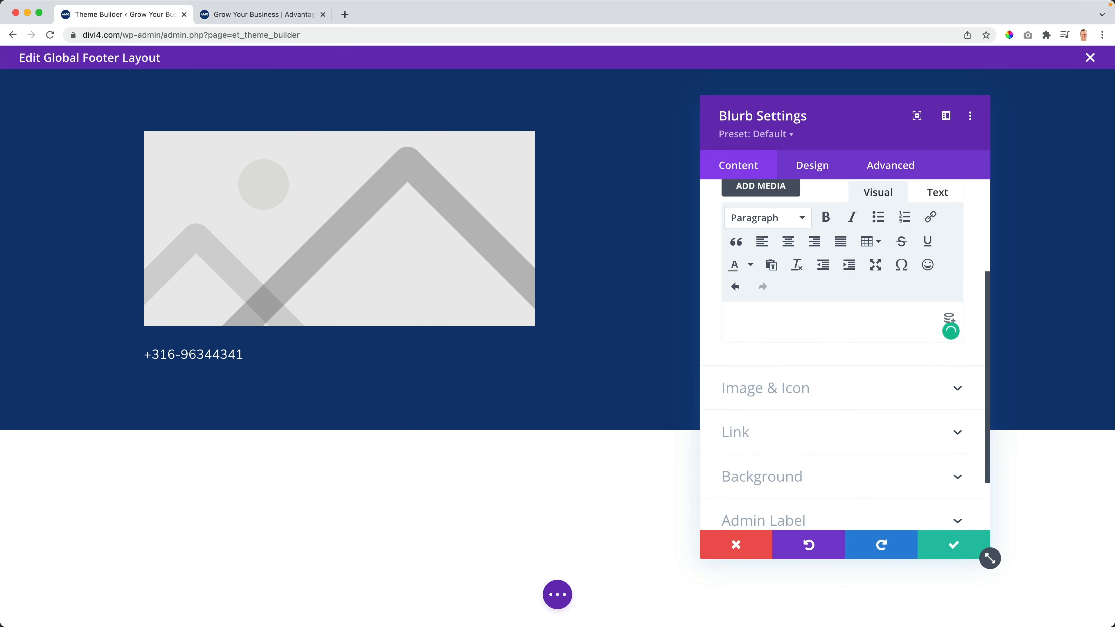
- Set the Blurb's image/icon placement to Left
scroll(846, 369, up, 3)
click(821, 184)
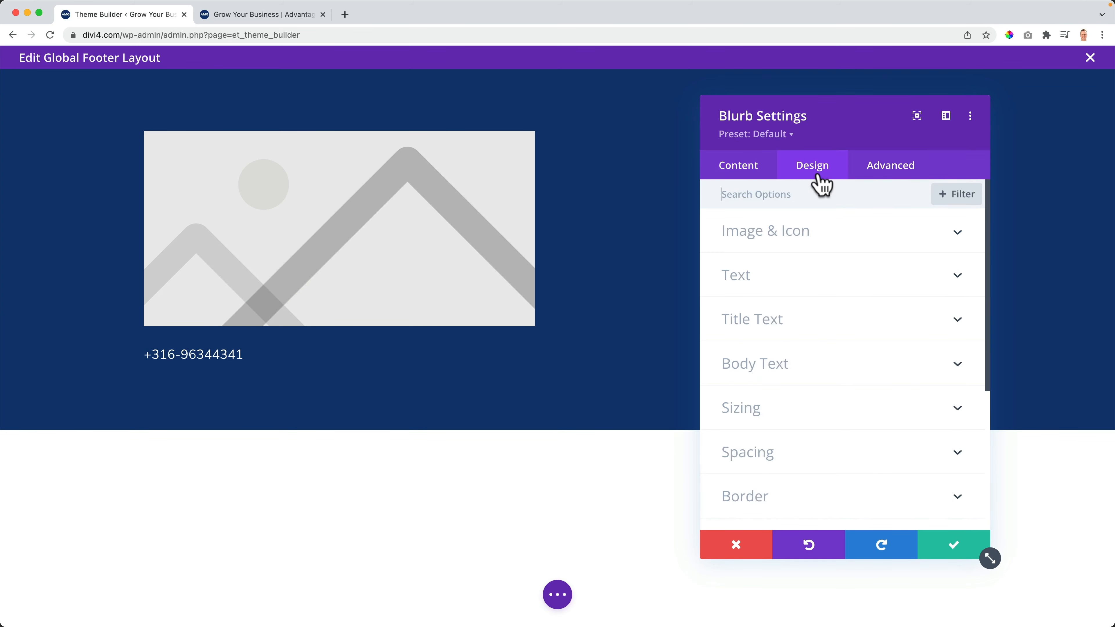
click(784, 242)
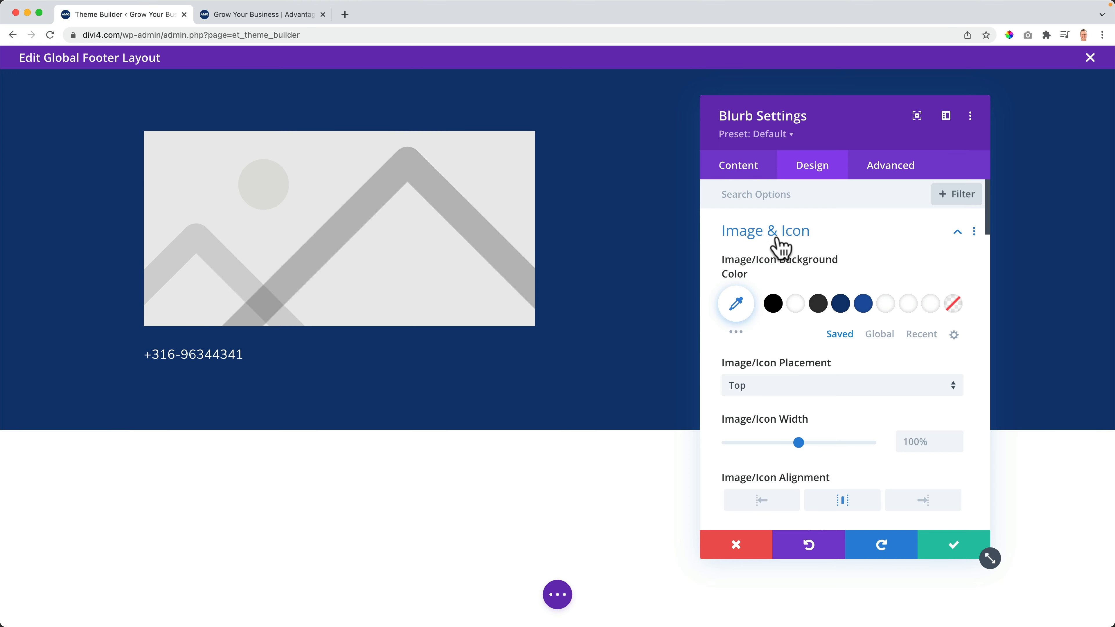
click(792, 381)
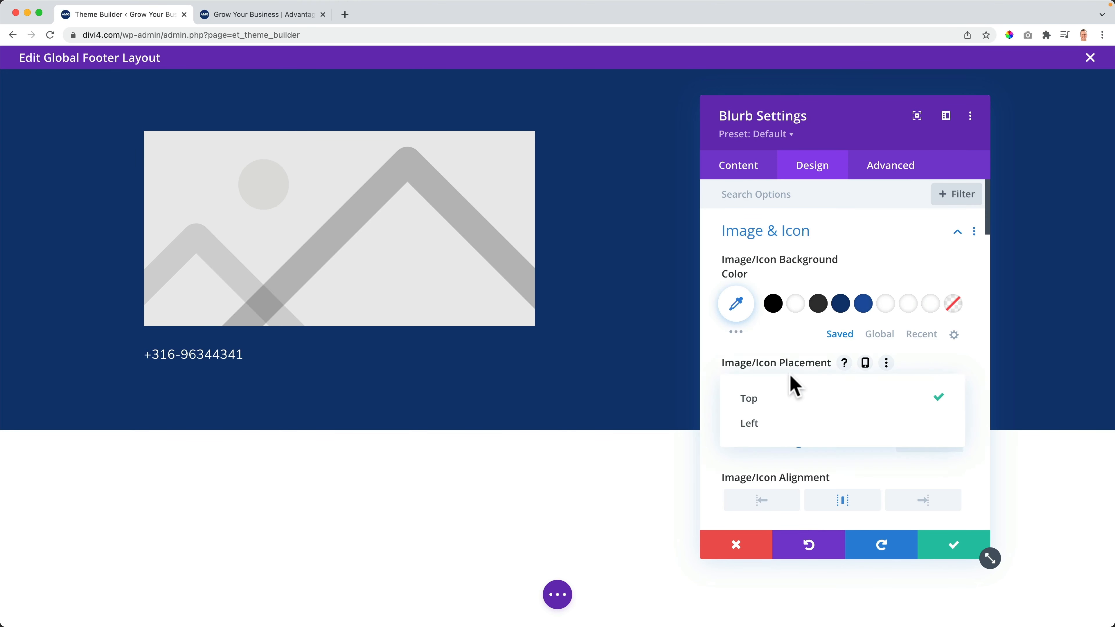
click(777, 429)
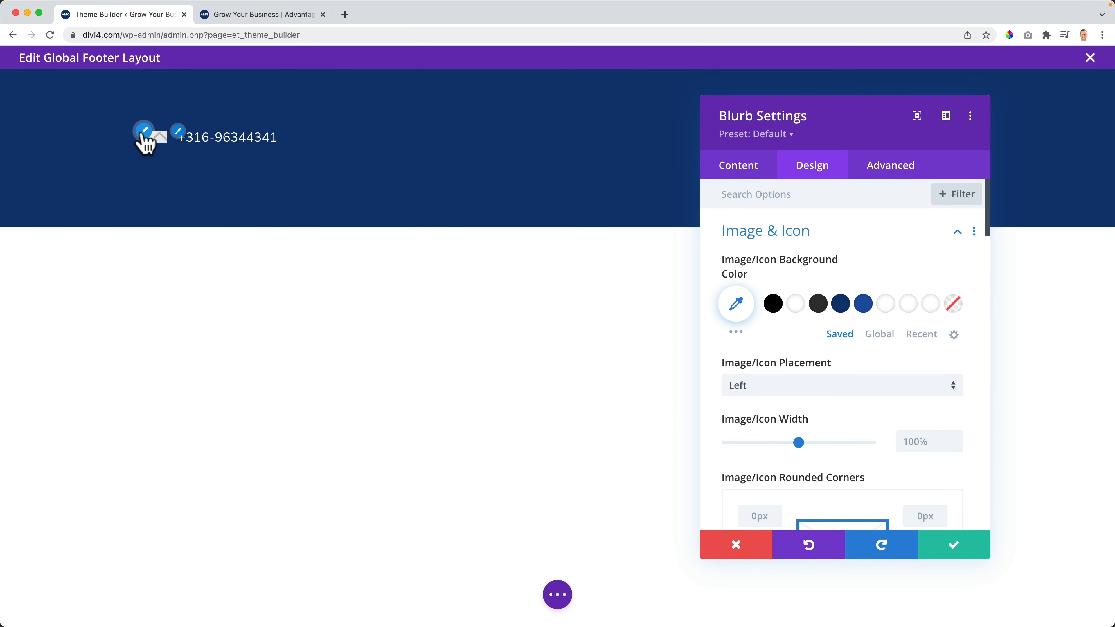
- Enable the Blurb's icon in place of its image and search the icons for "phone"
click(738, 173)
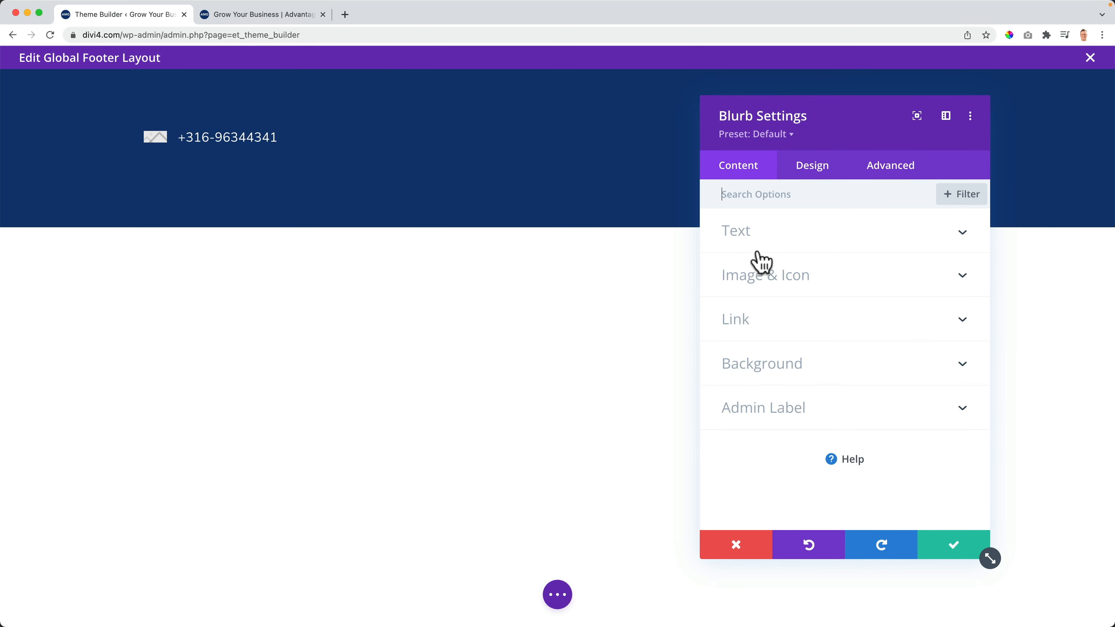
click(792, 174)
click(731, 176)
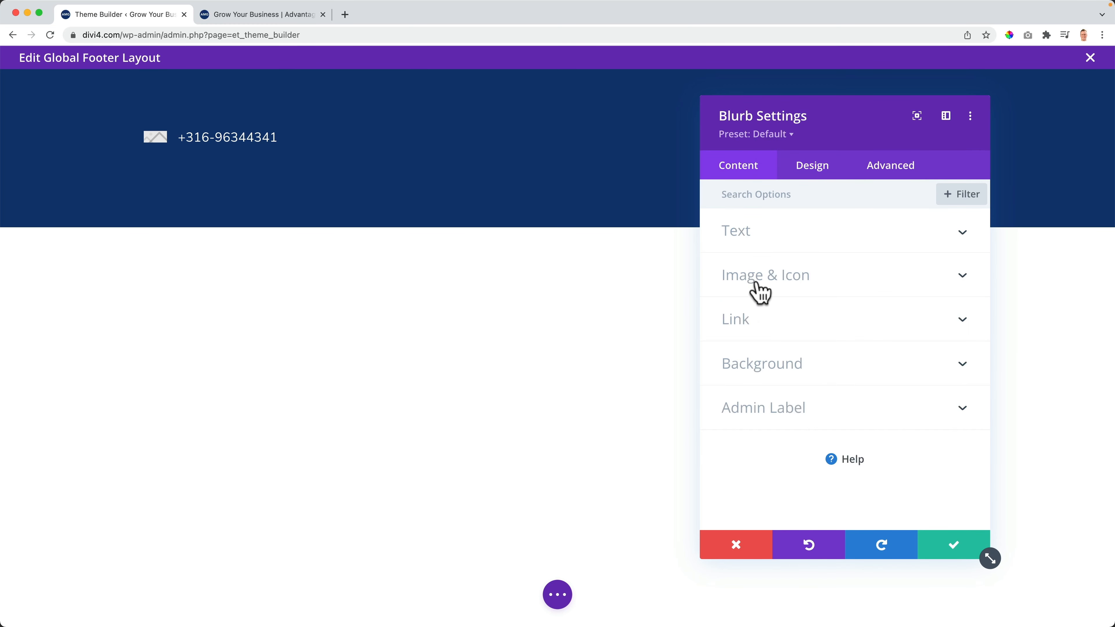
click(759, 291)
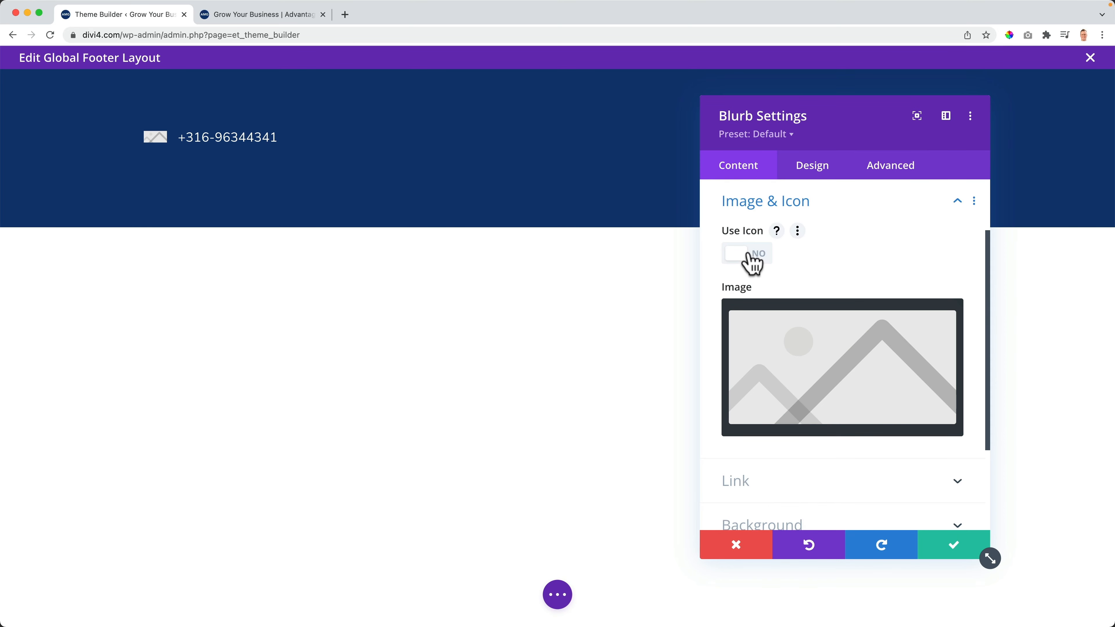
click(753, 263)
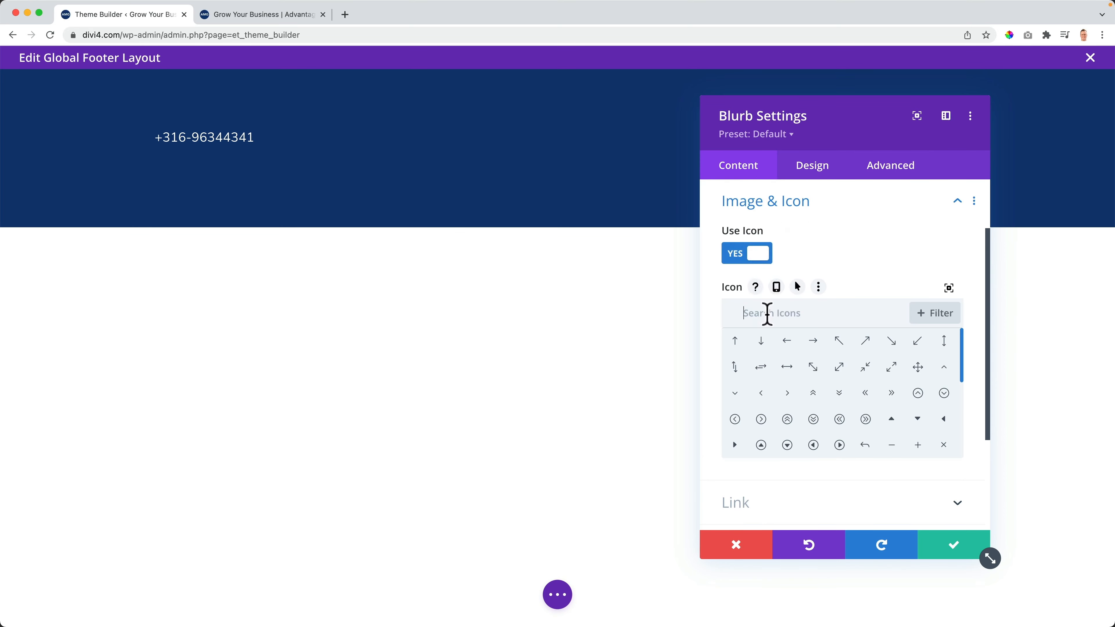
text(phone)
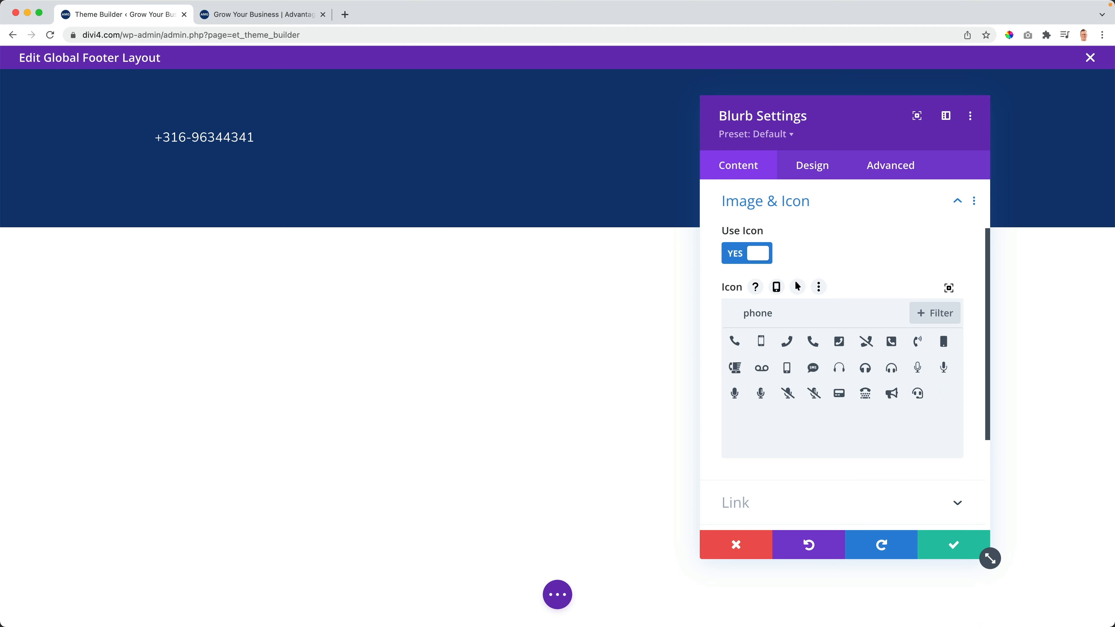
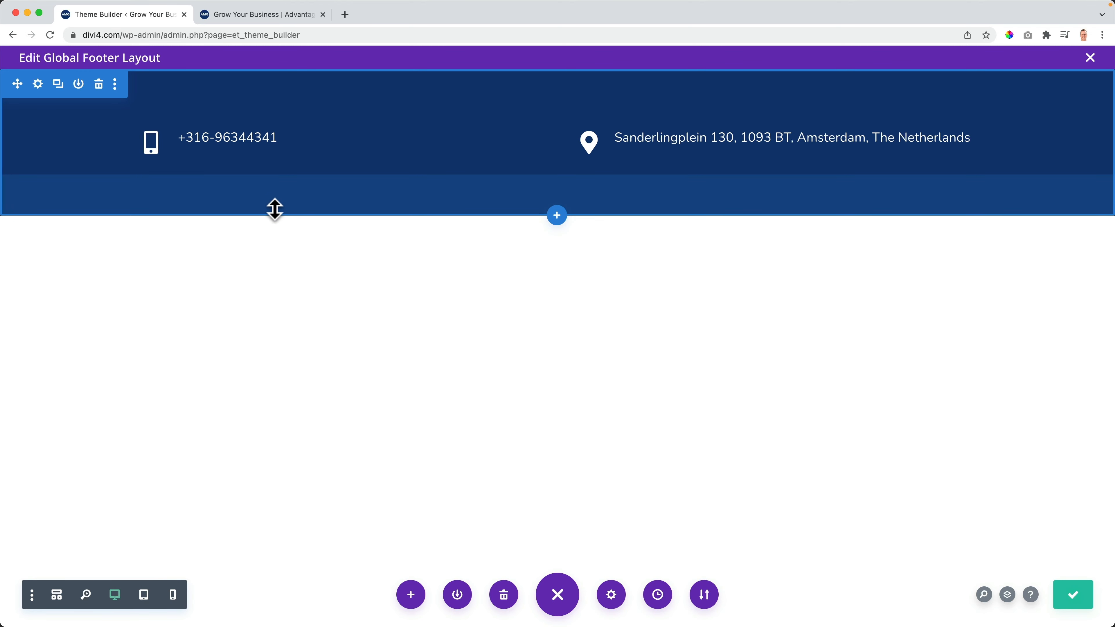
- Inspect the footer phone number's HTML on the live site and copy its container class name, et_pb_blurb_container
click(235, 17)
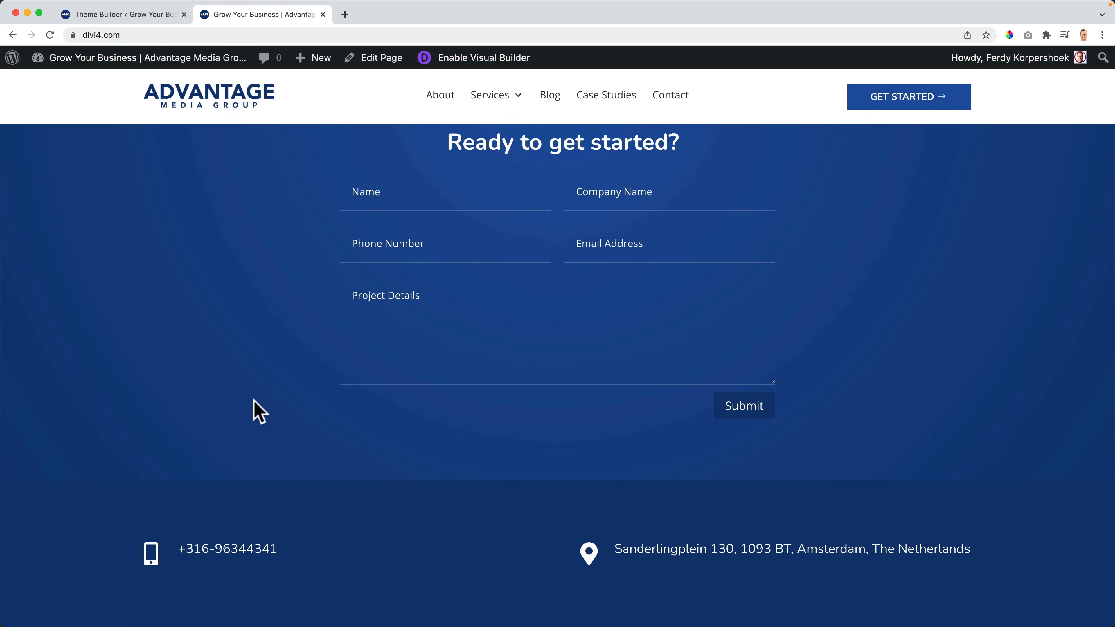
right_click(205, 549)
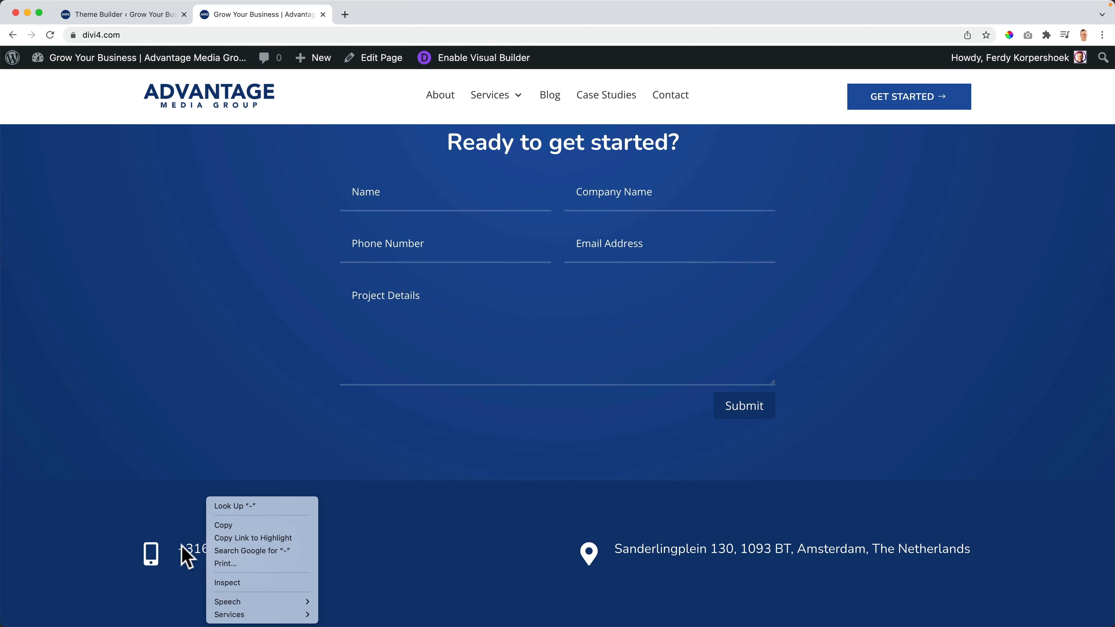
click(255, 584)
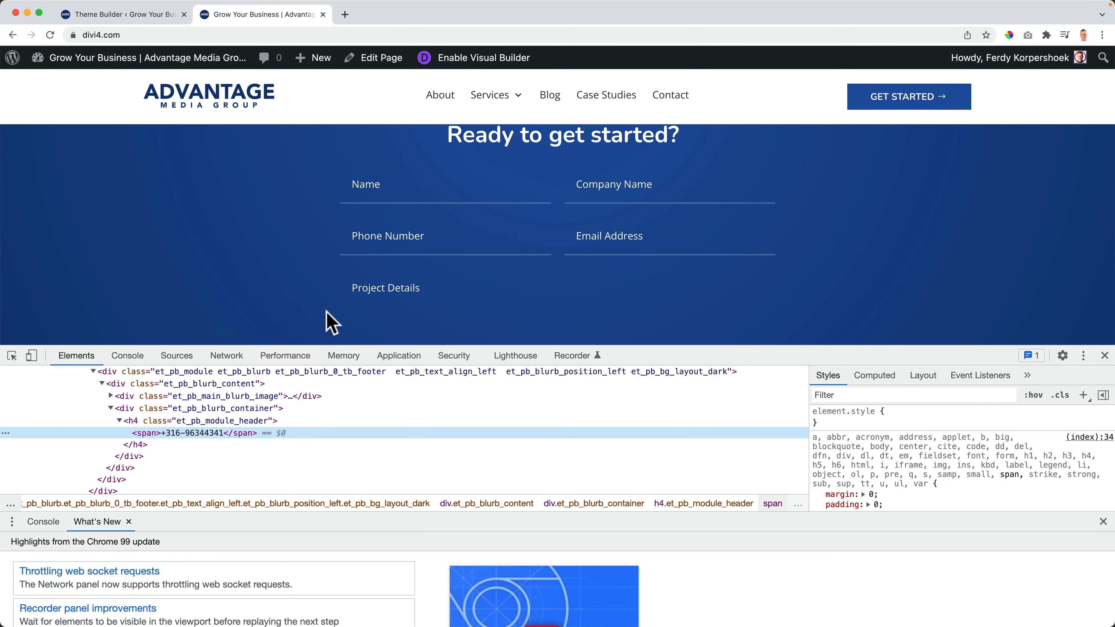
scroll(332, 319, down, 5)
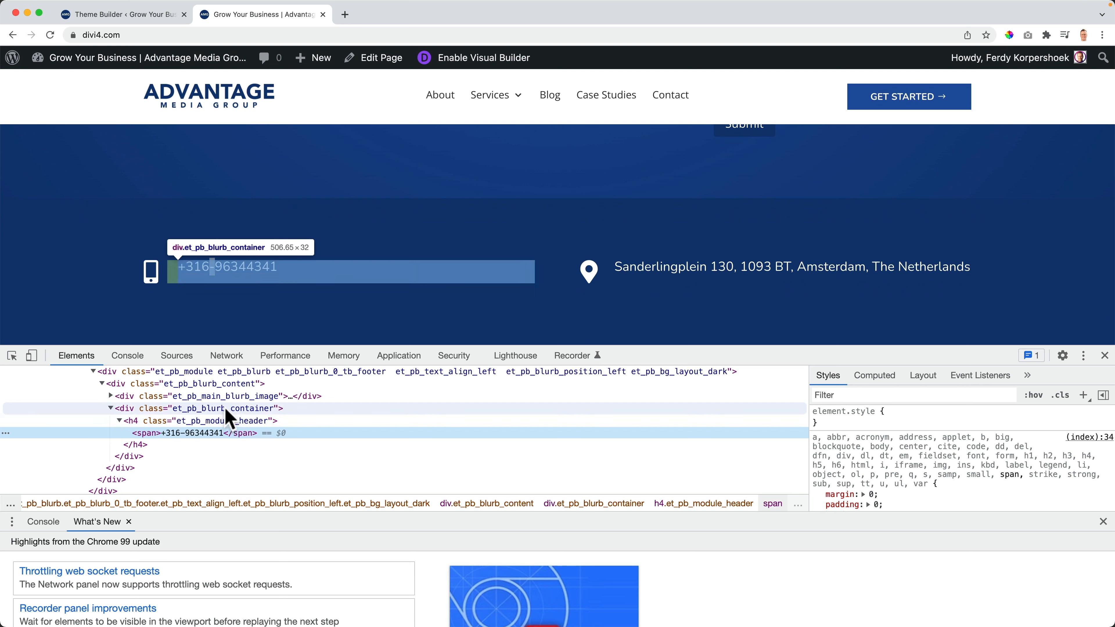
click(217, 421)
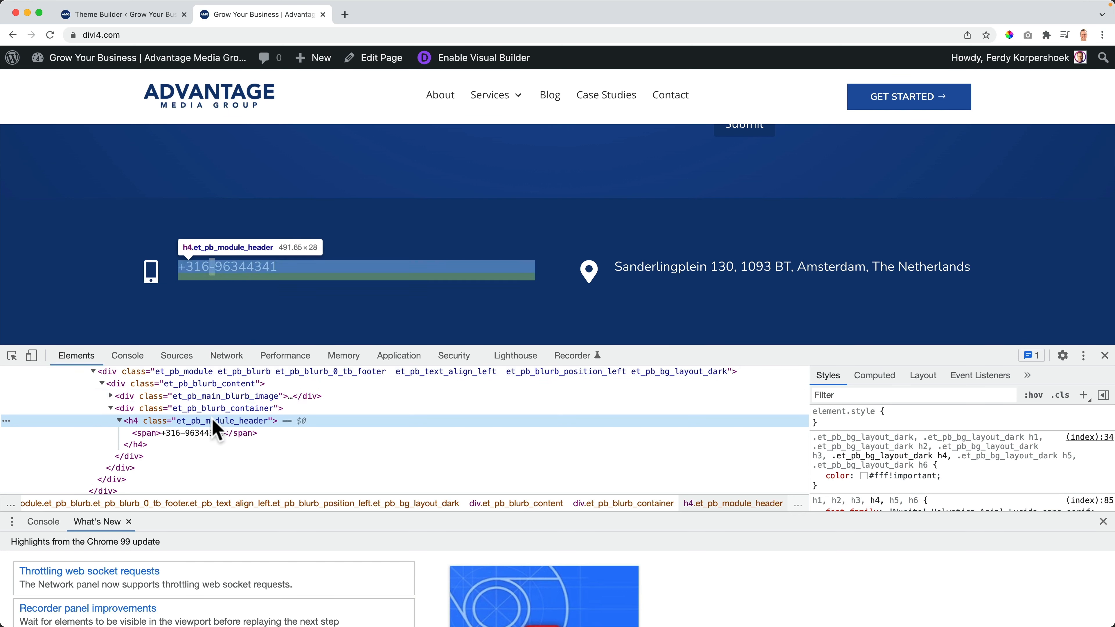
click(199, 410)
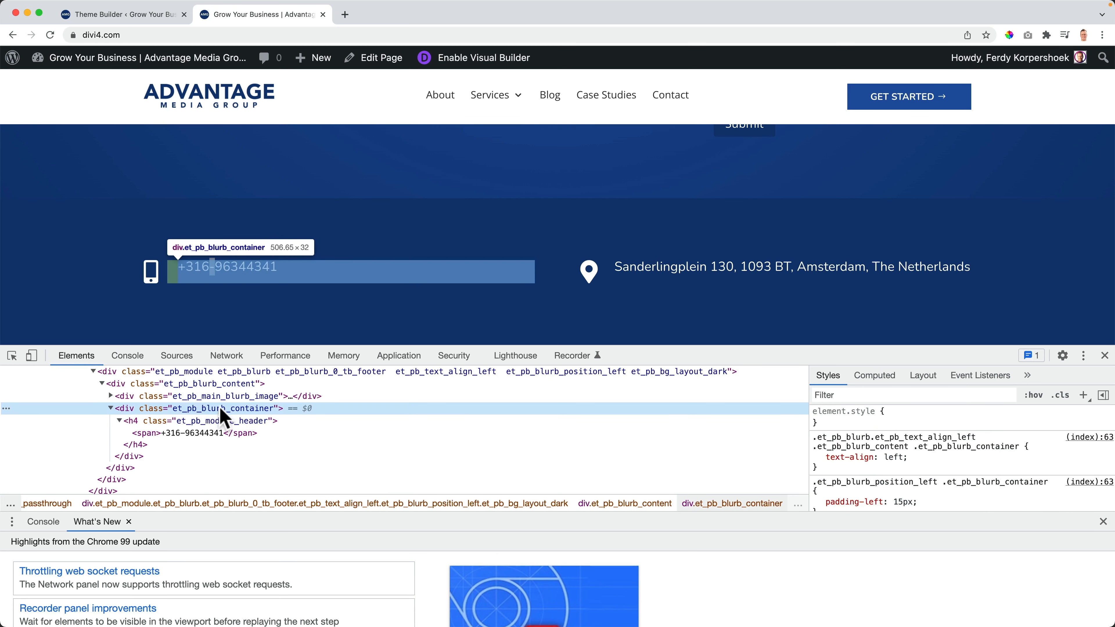
double_click(207, 409)
key(super+c)
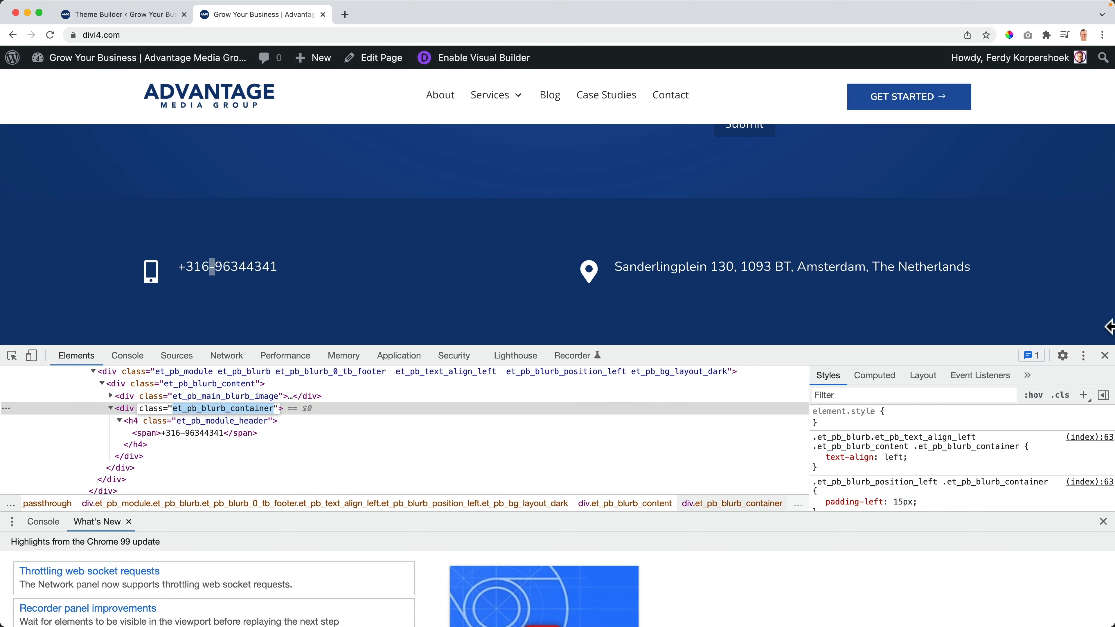
click(1104, 355)
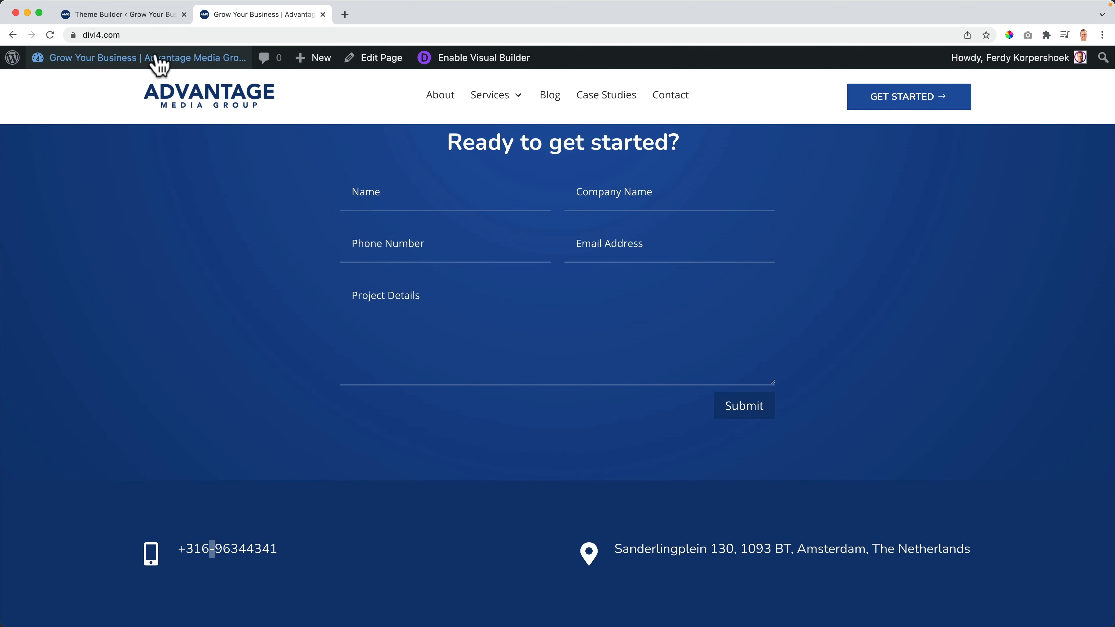
- Open the Additional CSS section of the site's theme customizer
mouse_move(153, 61)
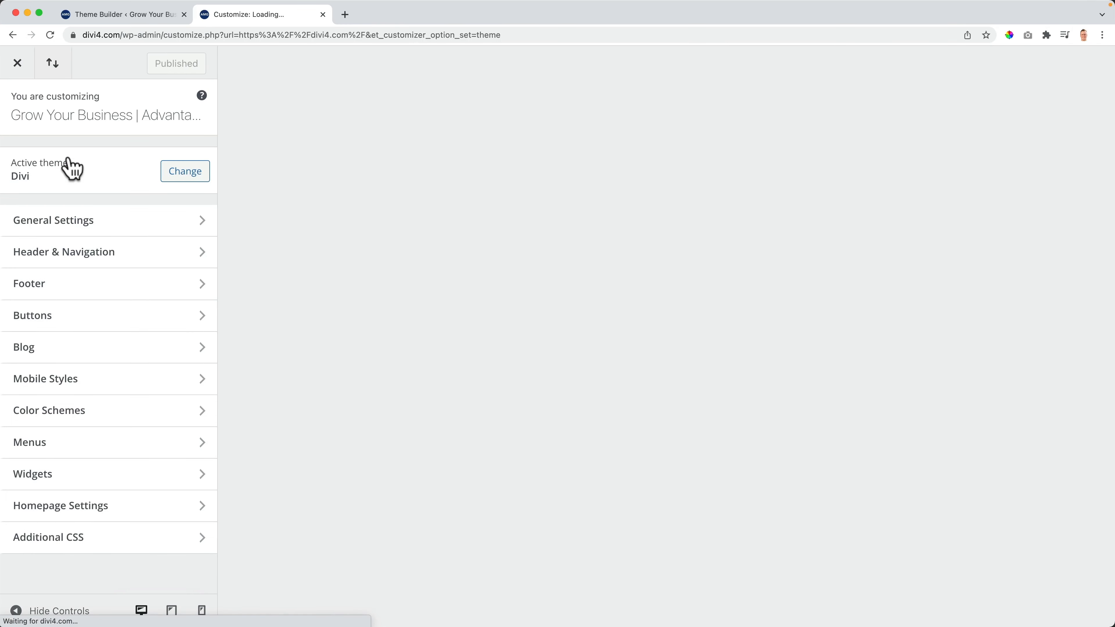
scroll(605, 249, down, 20)
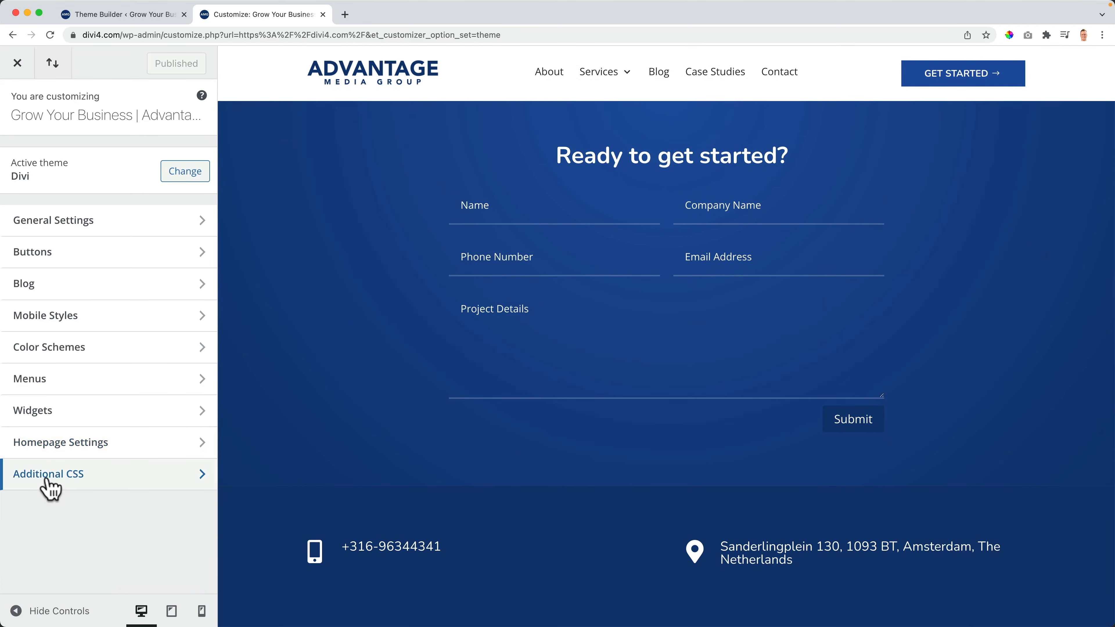
click(66, 474)
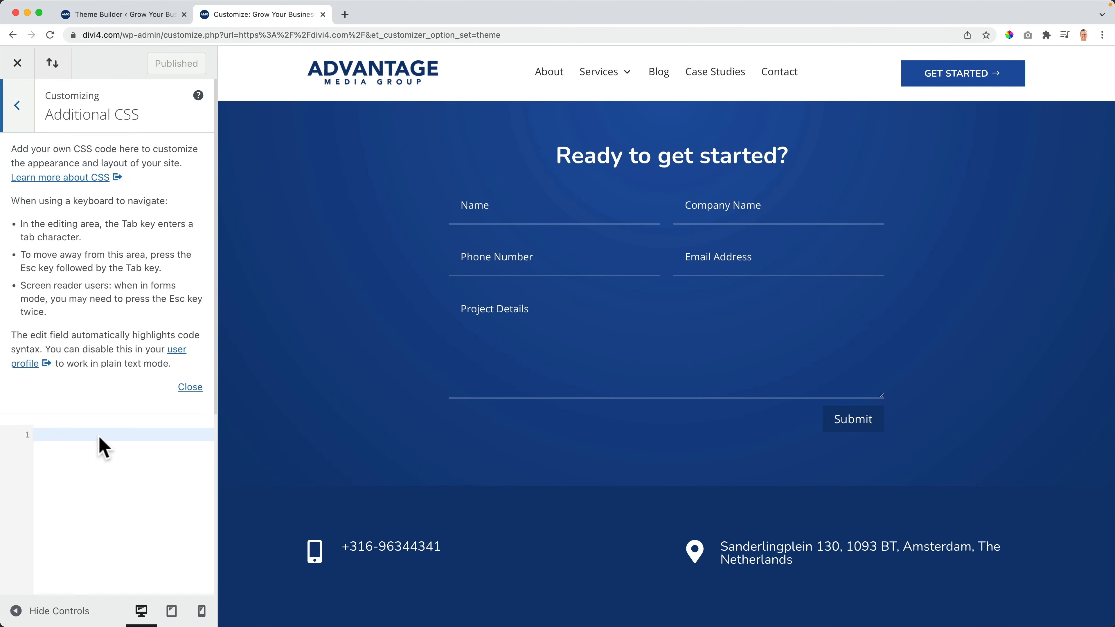
- Create an empty CSS rule for the copied class as .et_pb_blurb_container in the Additional CSS editor
click(102, 440)
scroll(102, 434, down, 3)
key(super+v)
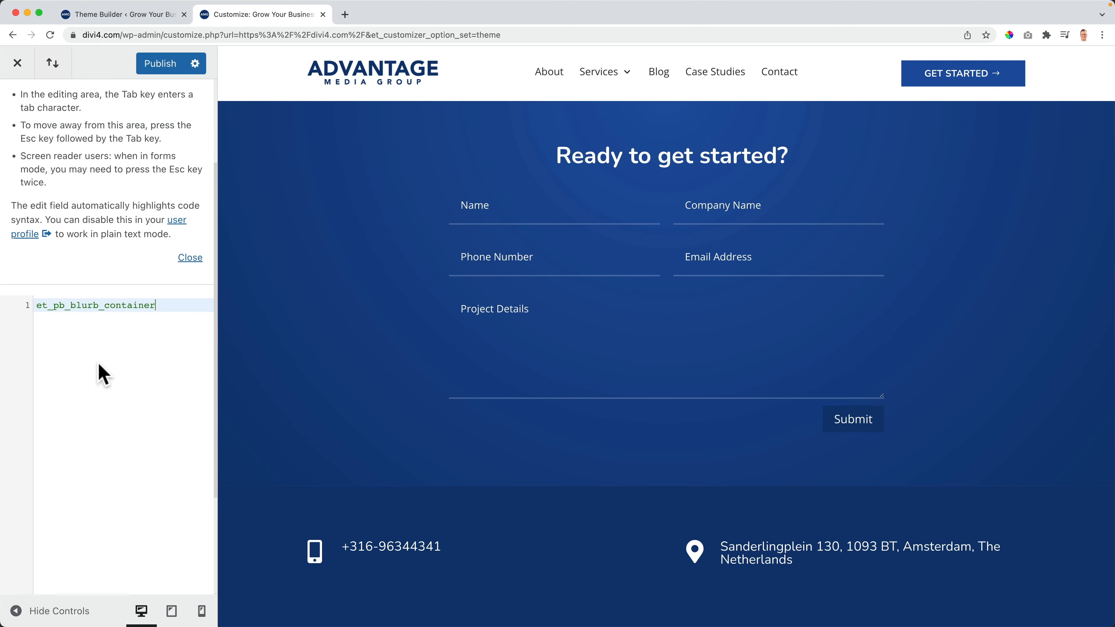
click(35, 305)
text(.)
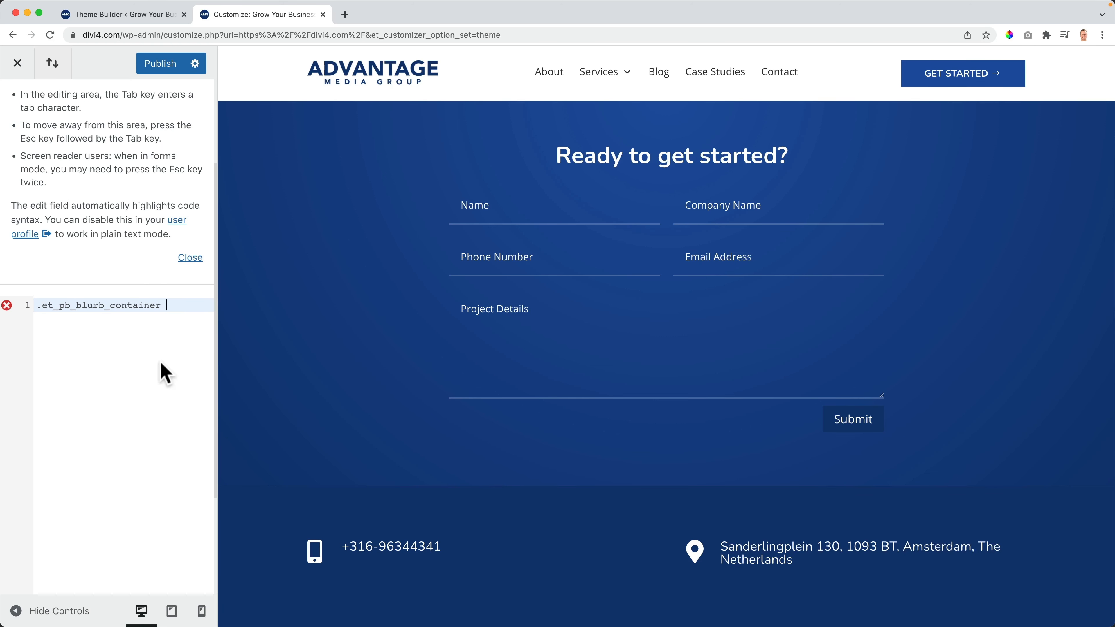
text({)
key(Return)
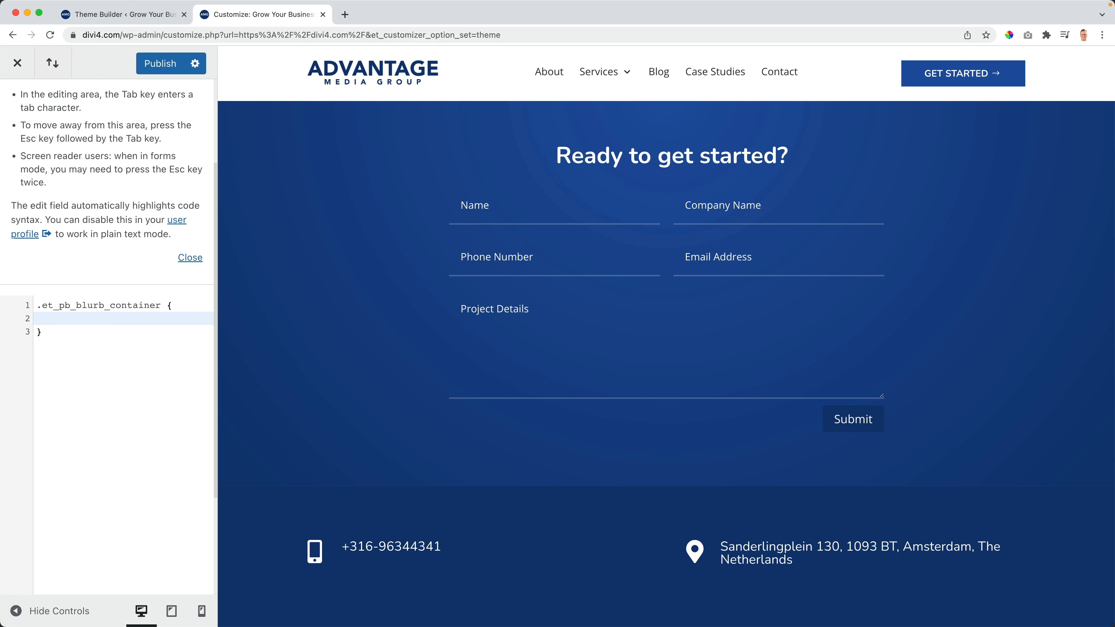
- Give the .et_pb_blurb_container rule a black test background with background: #000;
text(background)
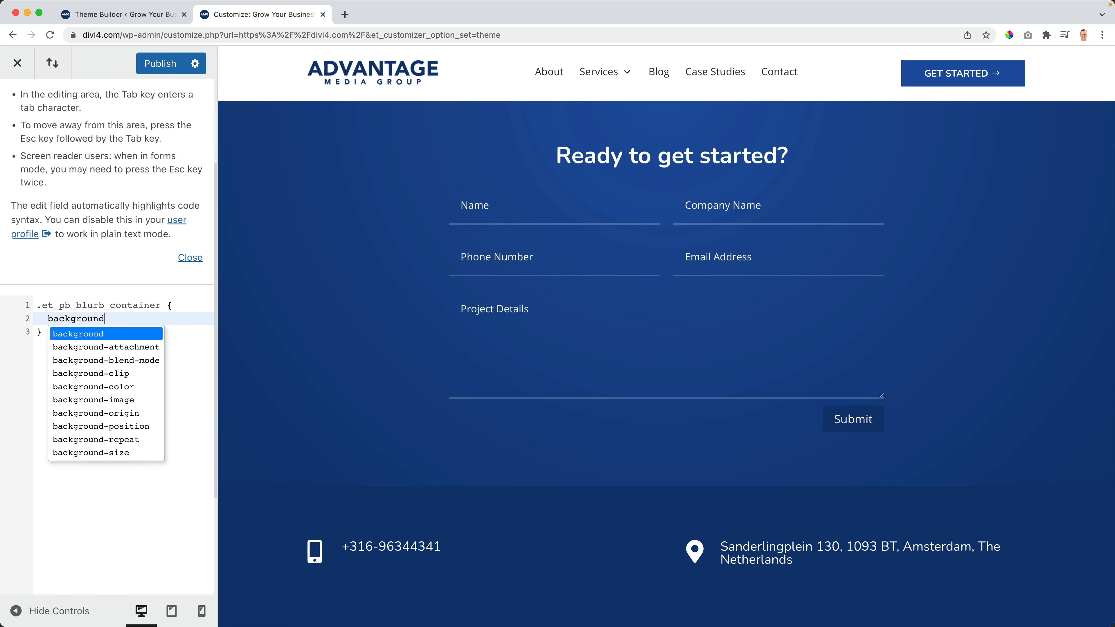
key(Return)
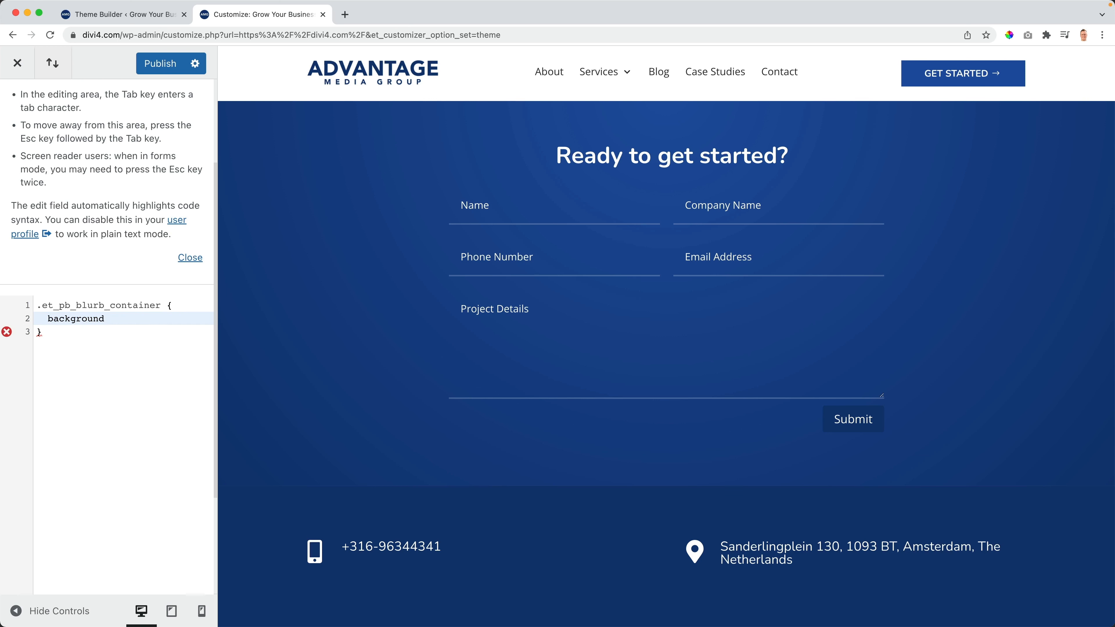
text(: )
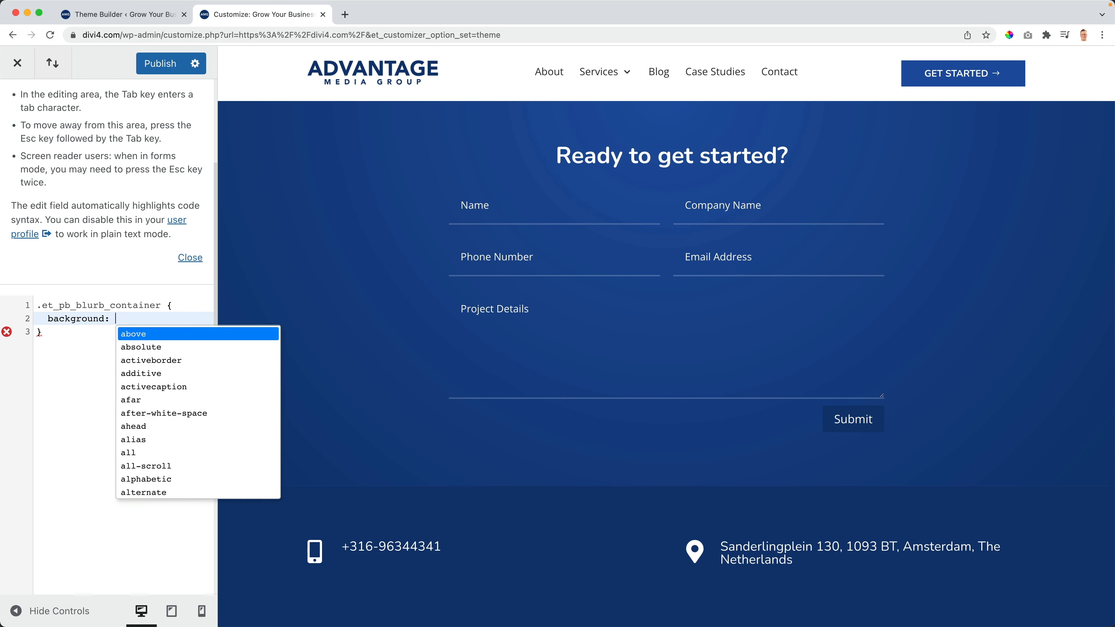
text(#0)
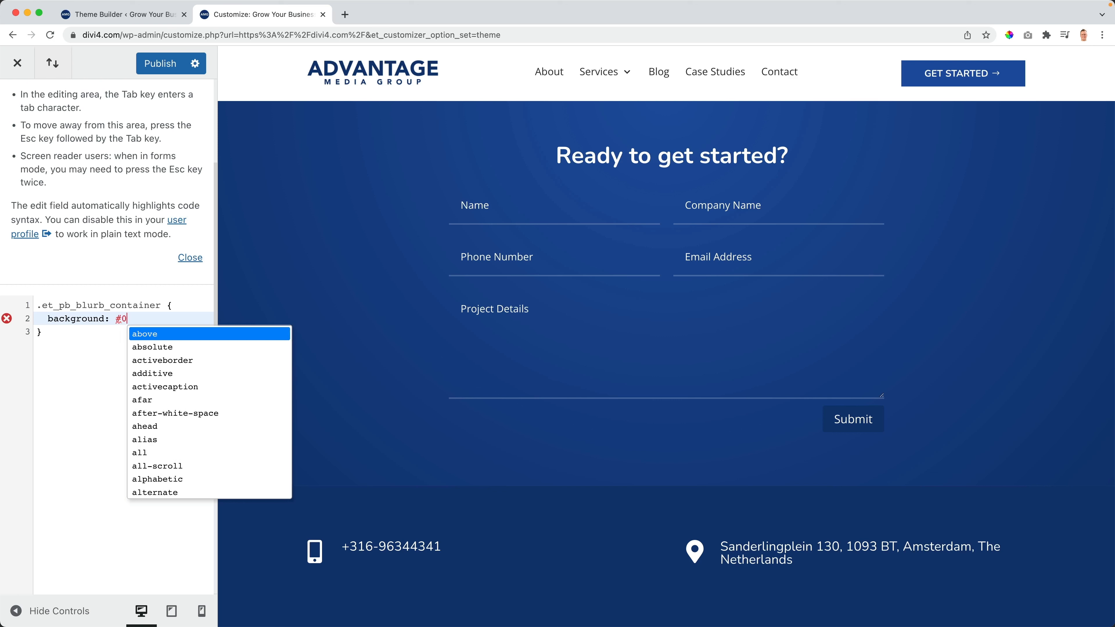
text(00;)
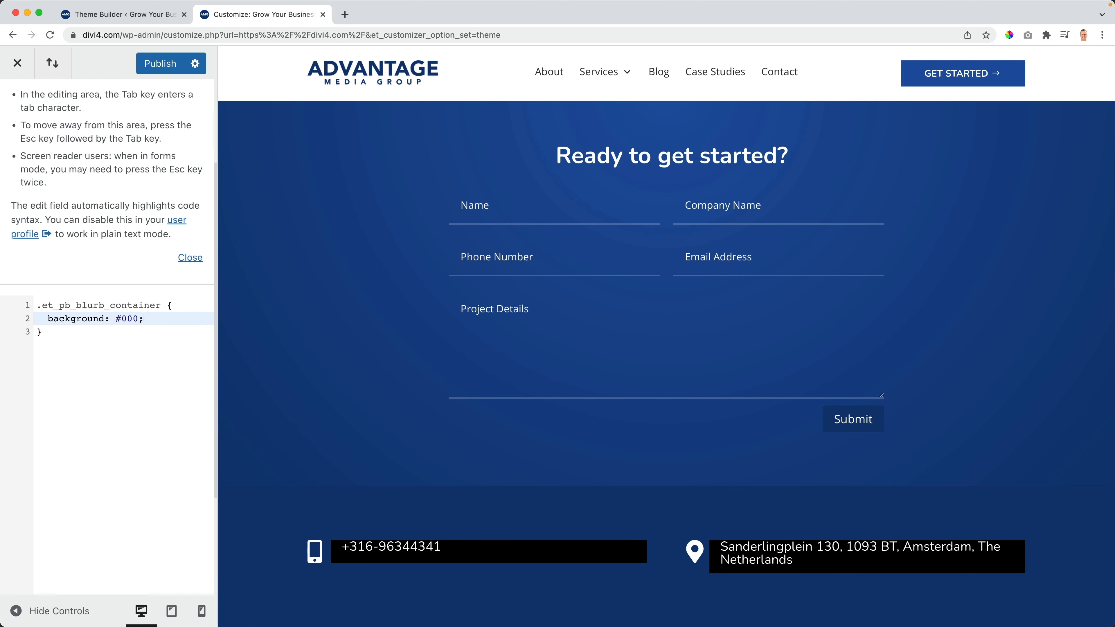
click(163, 429)
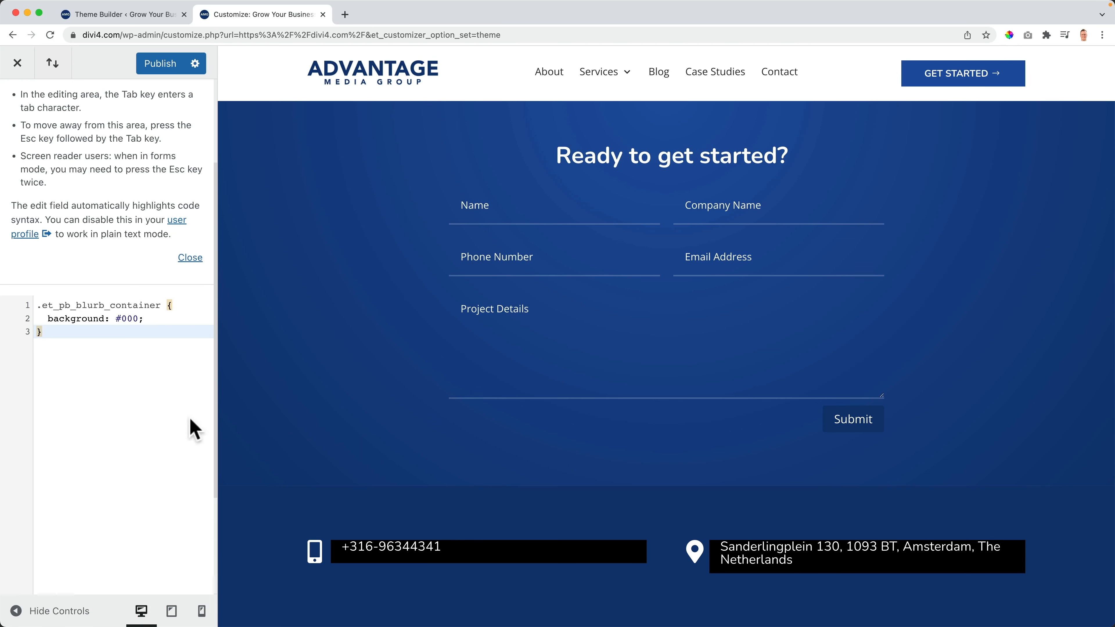
- Add a padding-top: 20px; declaration below the background in the .et_pb_blurb_container rule
click(149, 320)
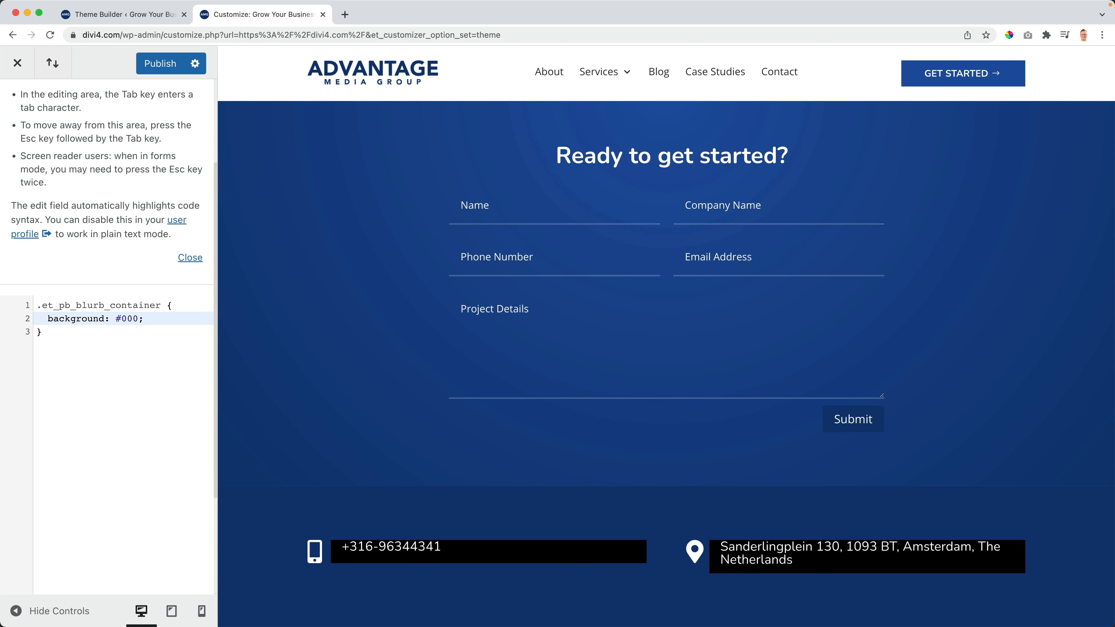
key(Return)
text(pa)
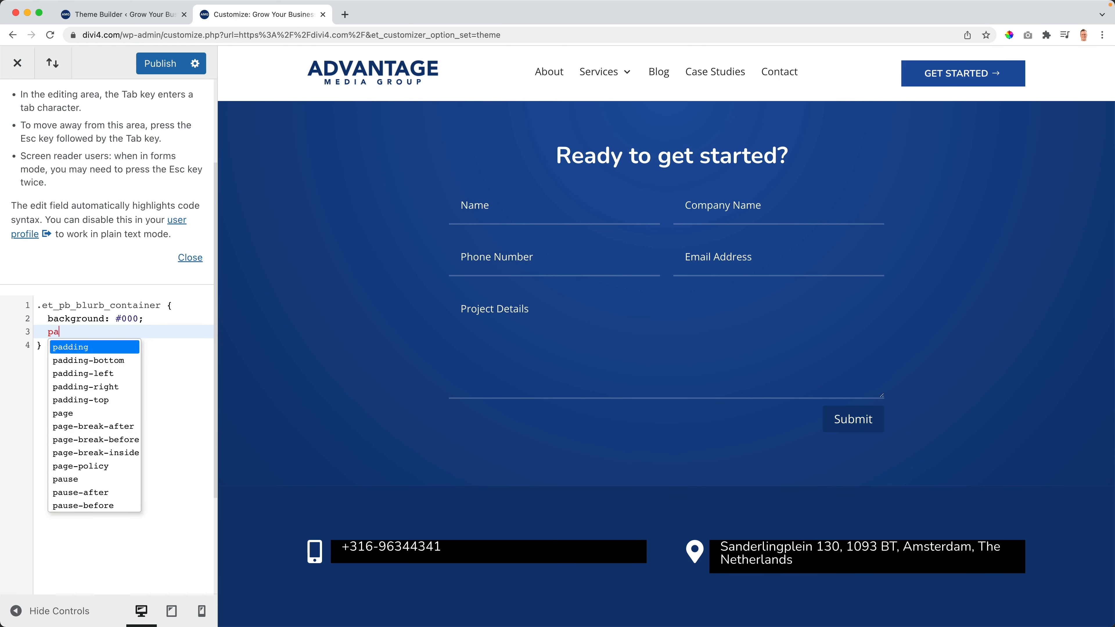
text(dding-)
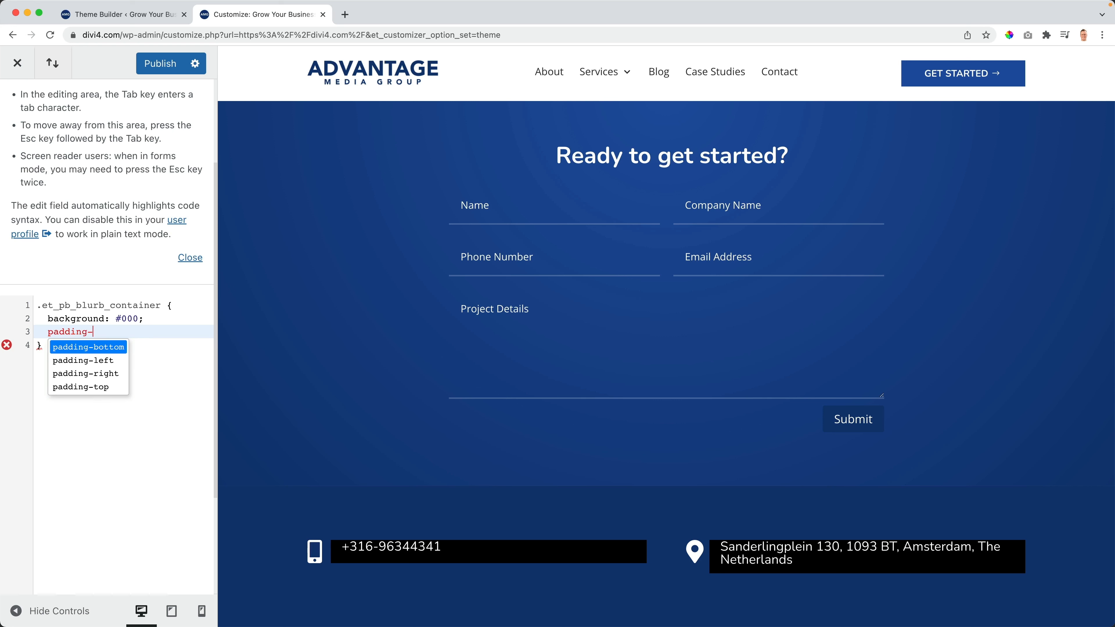
text(top)
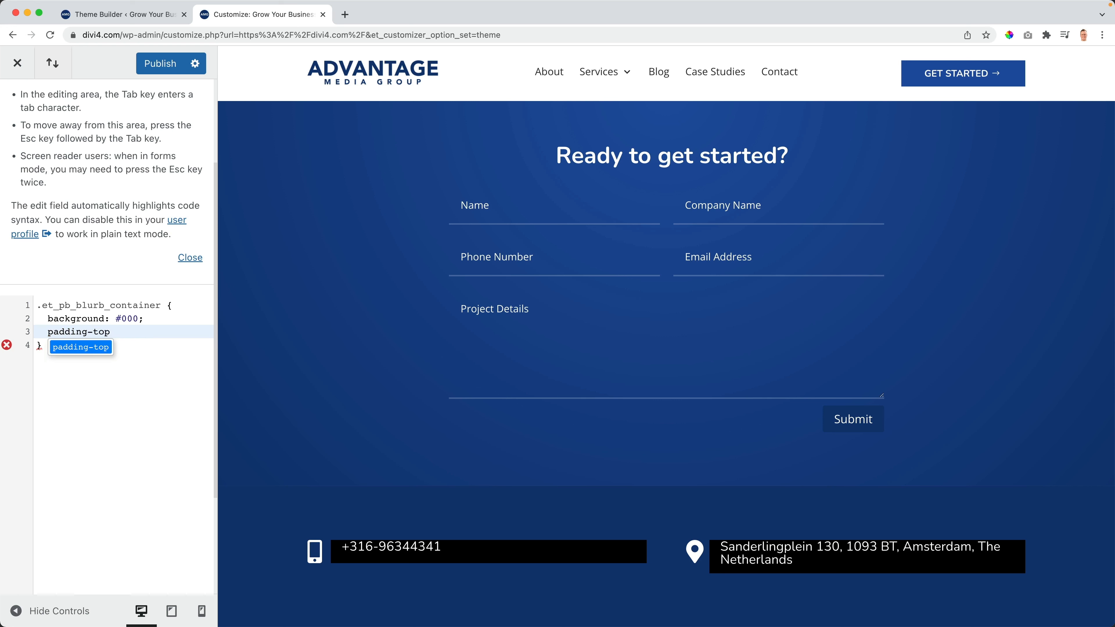
text(:)
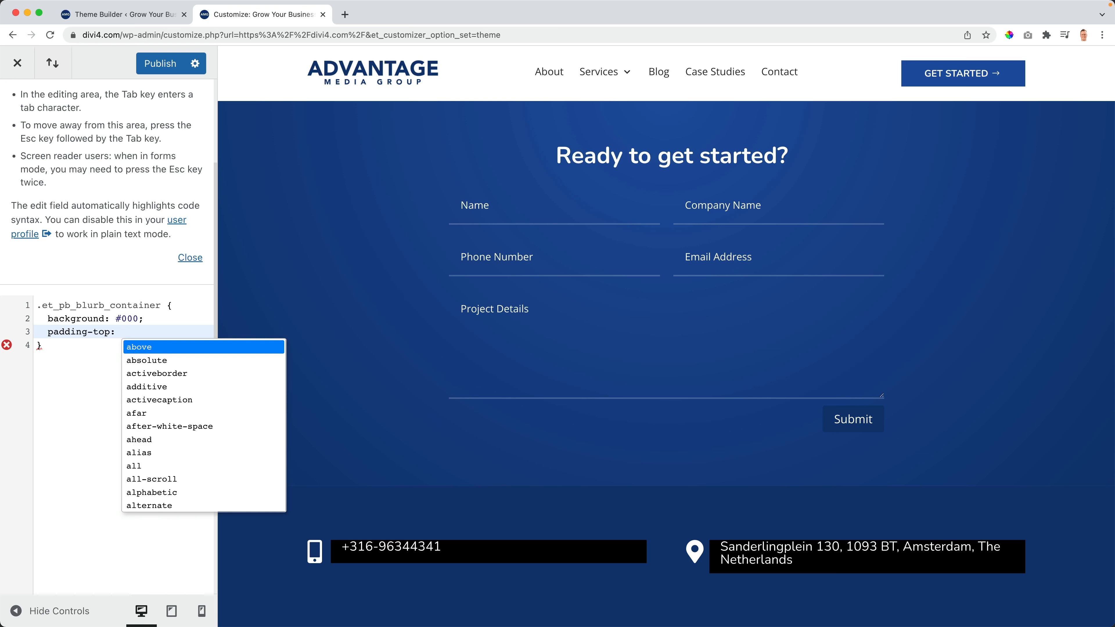
text( 20)
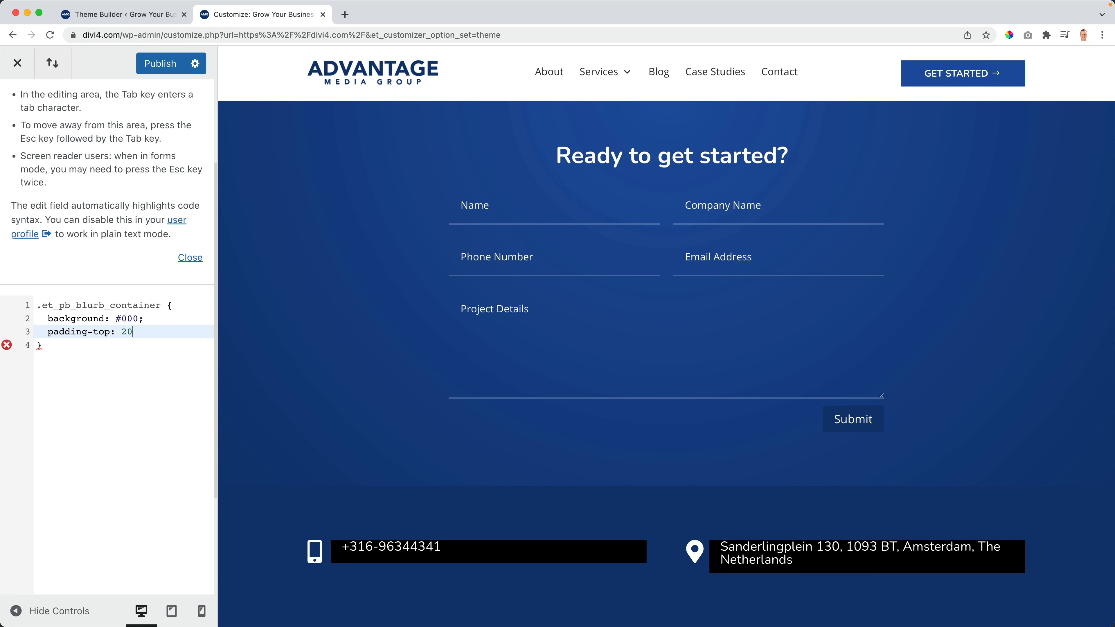
text(px;)
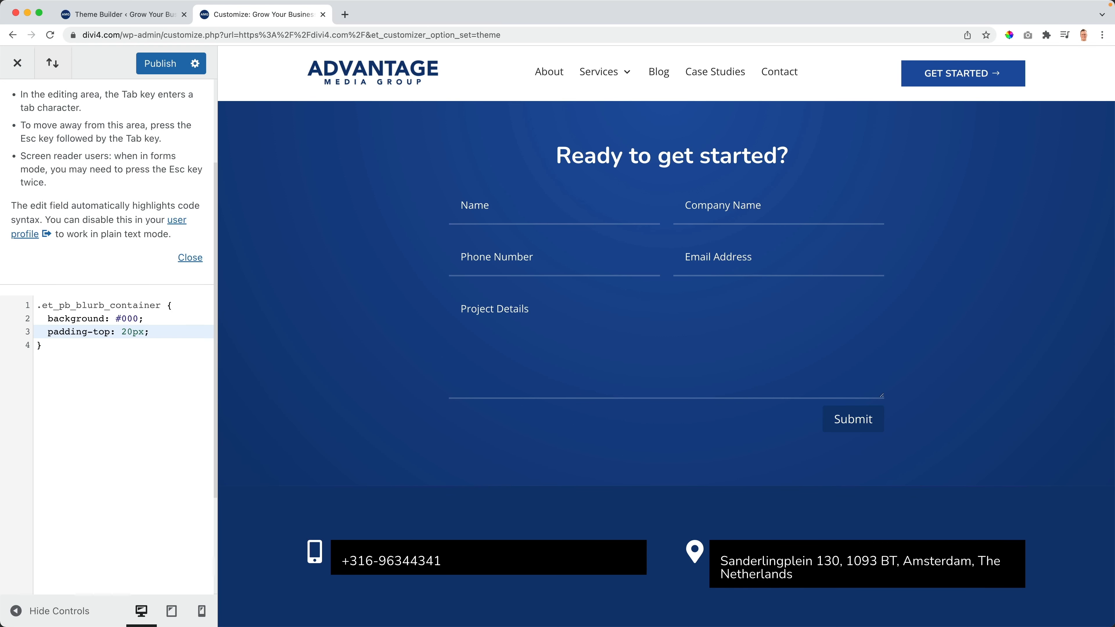
- Set the blurb container's padding-top to 10px
click(126, 332)
key(BackSpace)
text(1)
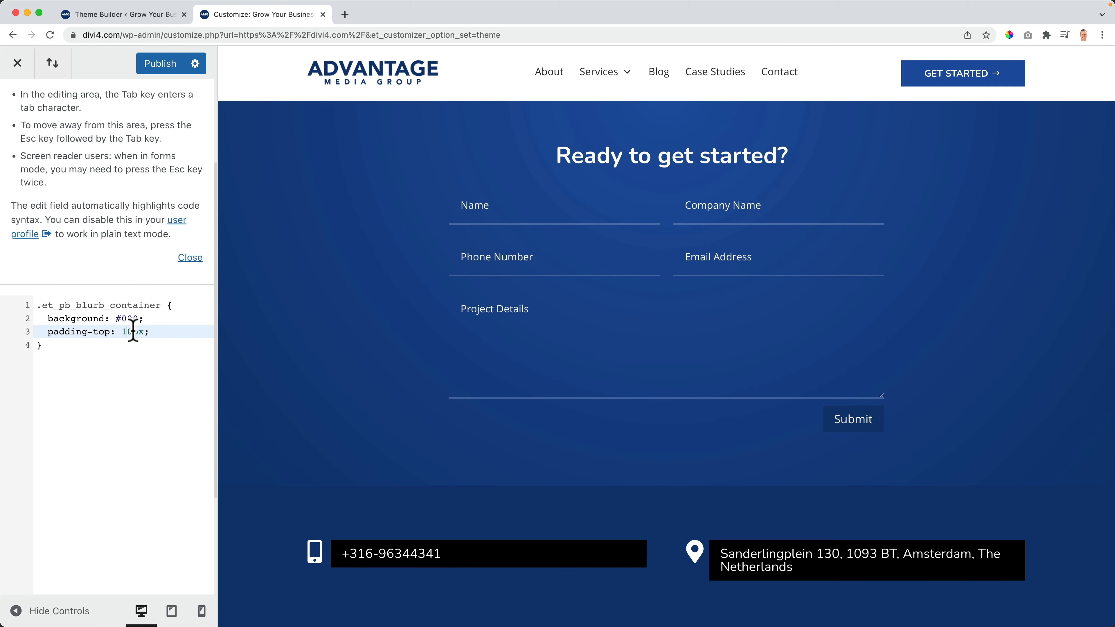
- Try padding-top values of 9px and 8px for the blurb container, and return it to 10px
drag(133, 332, 126, 331)
text(9)
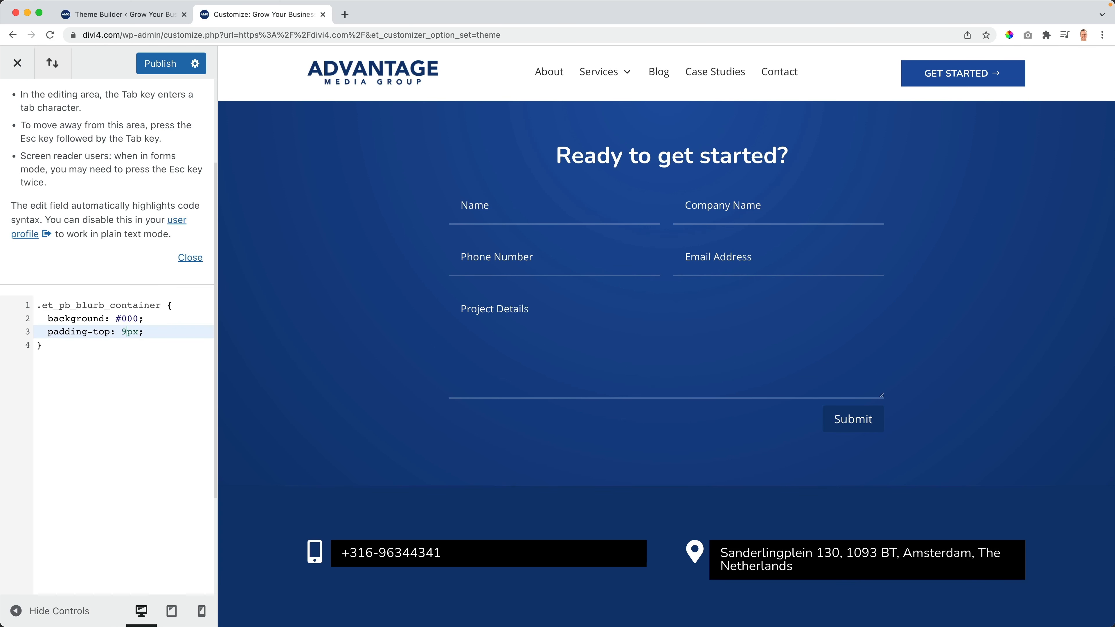
drag(127, 331, 124, 332)
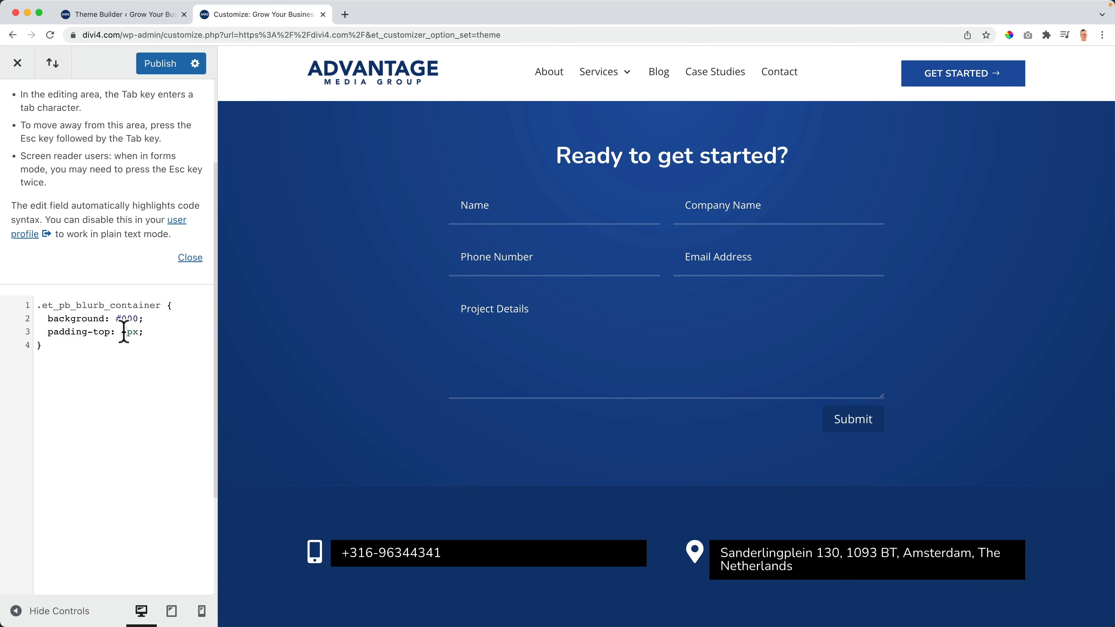
text(8)
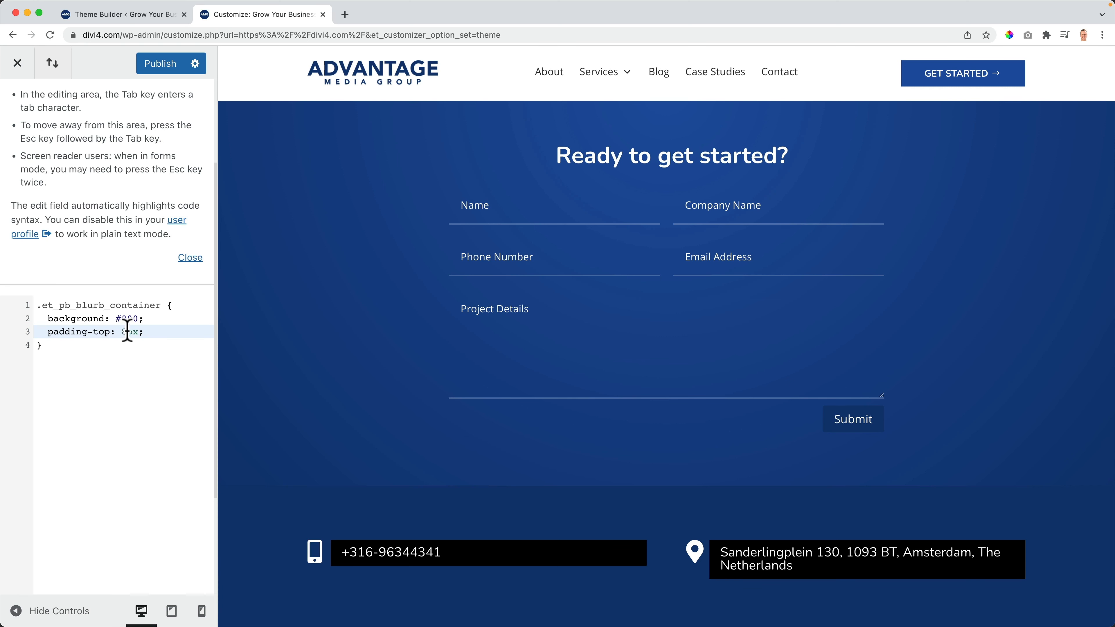
drag(128, 331, 123, 332)
text(9)
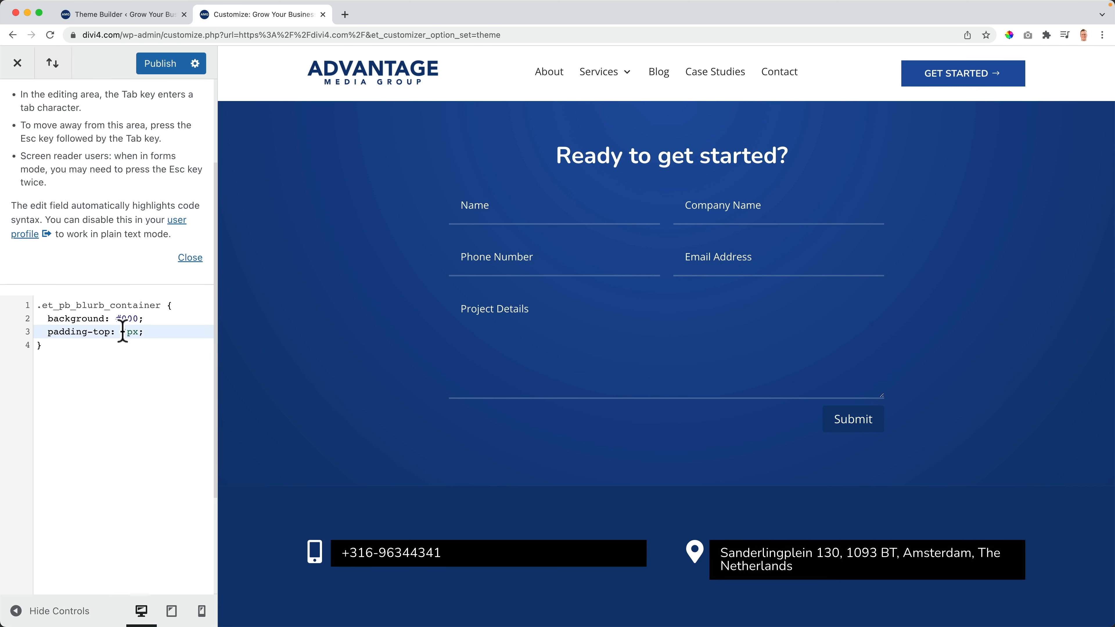
key(BackSpace)
text(10)
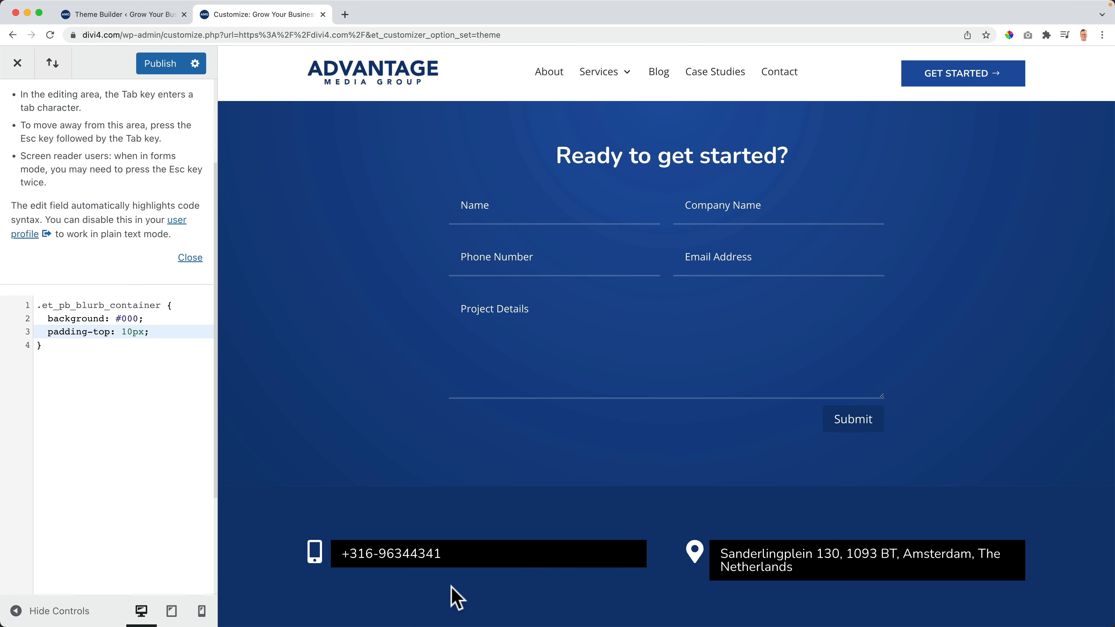
- Delete the background declaration and its empty line from the .et_pb_blurb_container rule
drag(156, 320, 40, 318)
key(BackSpace)
key(BackSpace)
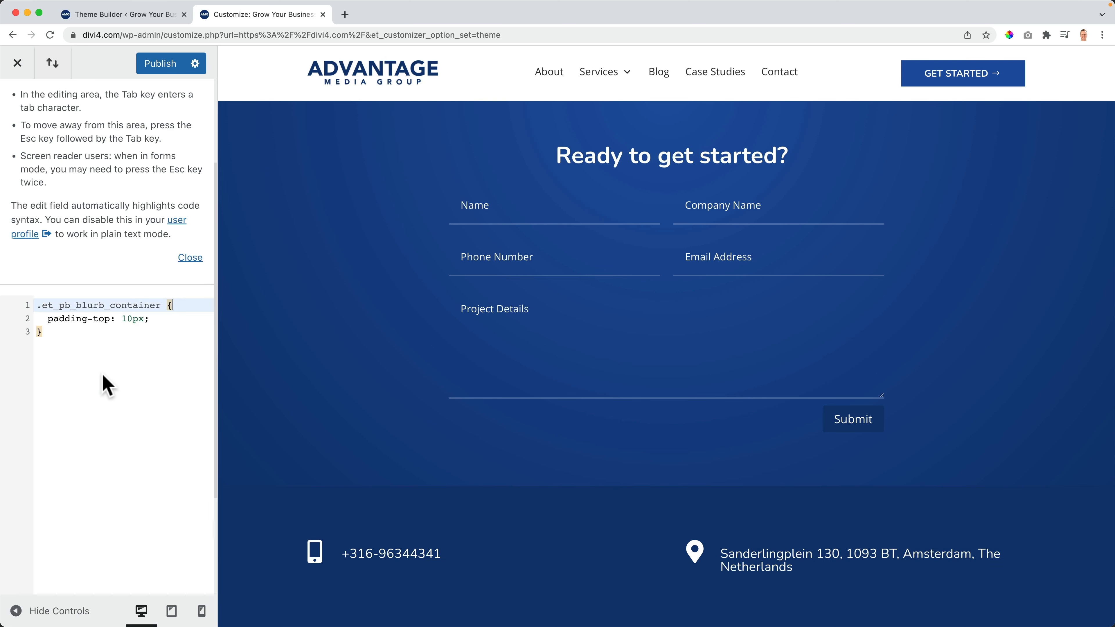
- Publish the custom CSS and leave the customizer to check the footer blurbs on the live site
click(161, 65)
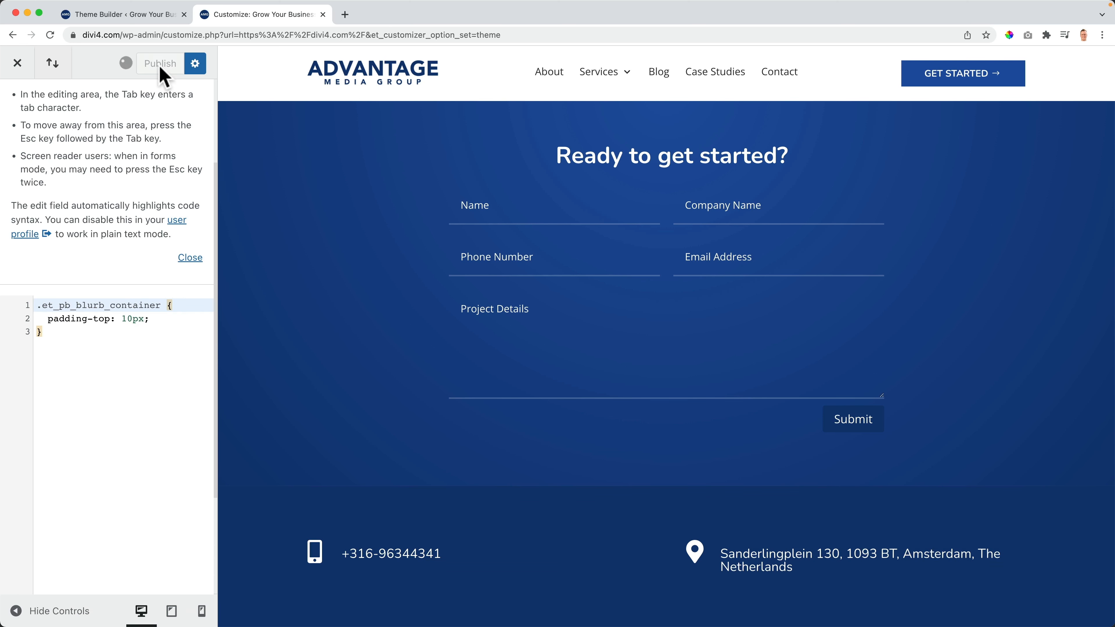
click(17, 64)
scroll(154, 212, down, 15)
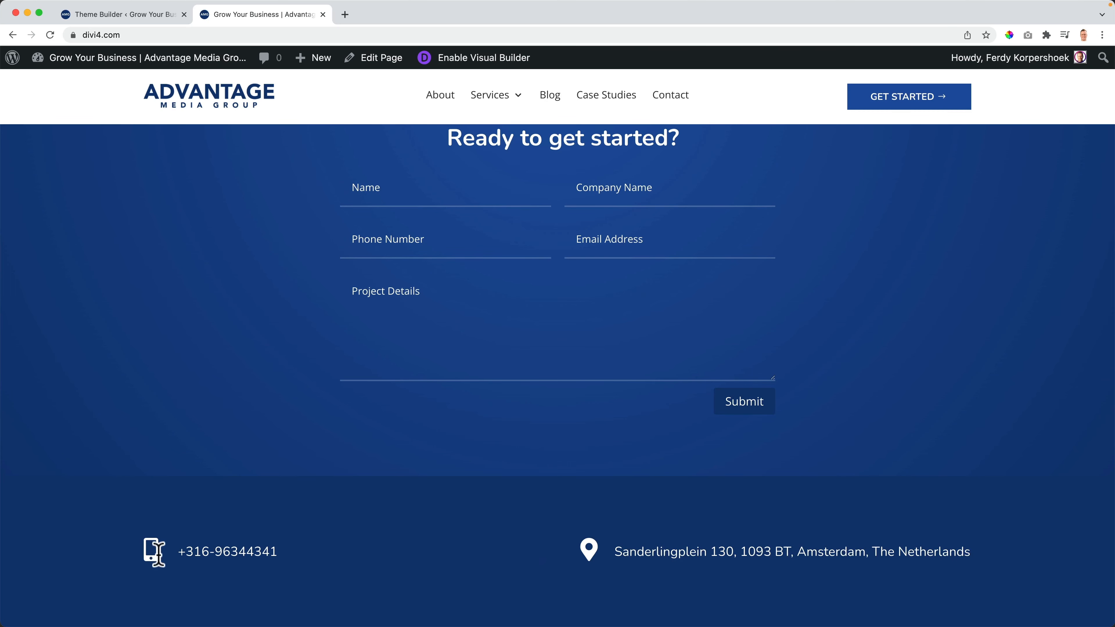
- Reopen the theme customizer's Additional CSS section with the footer shown in the preview
mouse_move(168, 88)
mouse_move(91, 56)
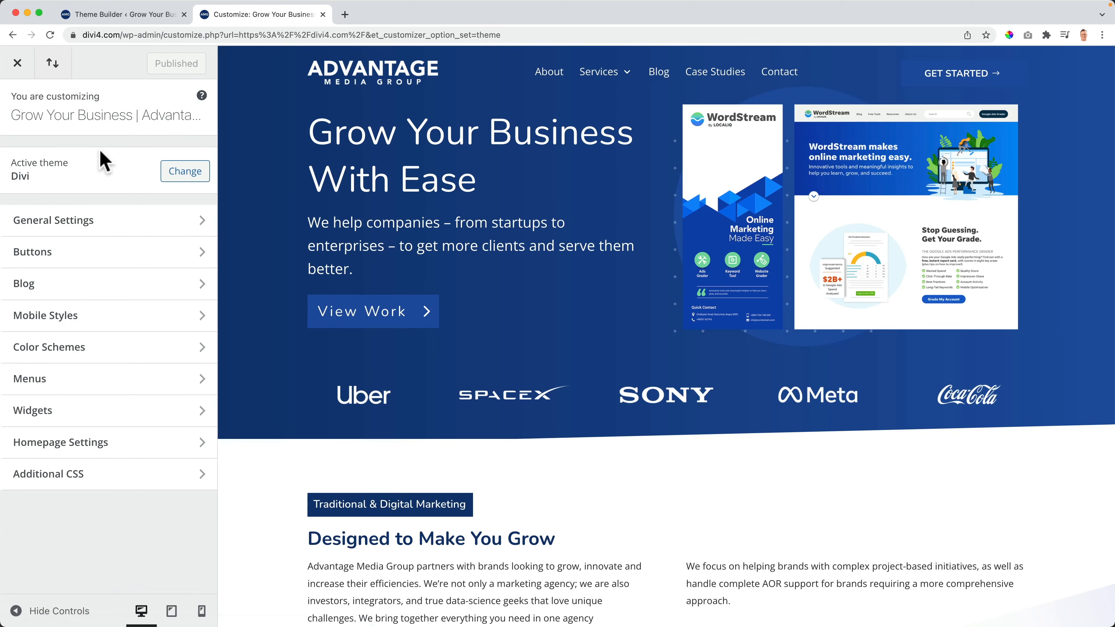
scroll(505, 324, down, 20)
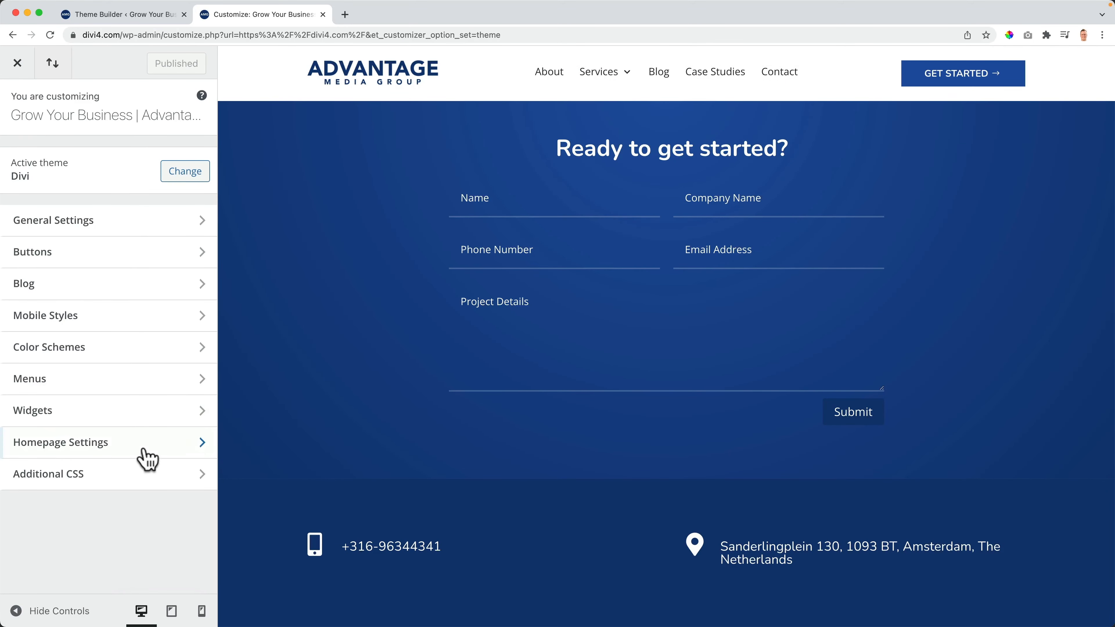
click(106, 473)
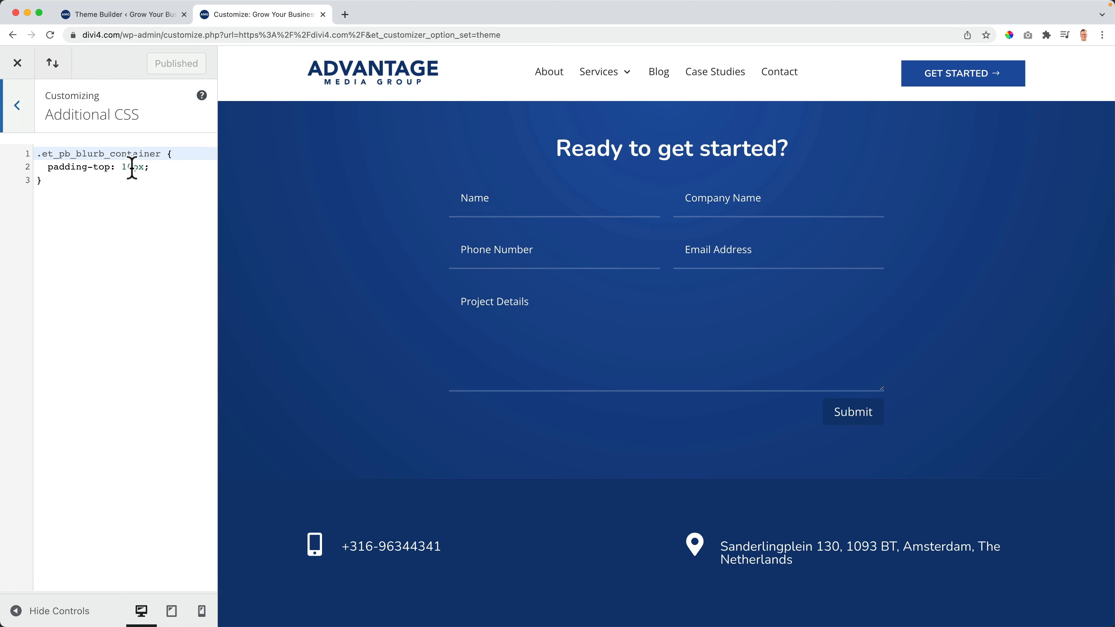
- Set padding-top in the .et_pb_blurb_container rule to 8px and publish the change
drag(132, 168, 124, 167)
text(8)
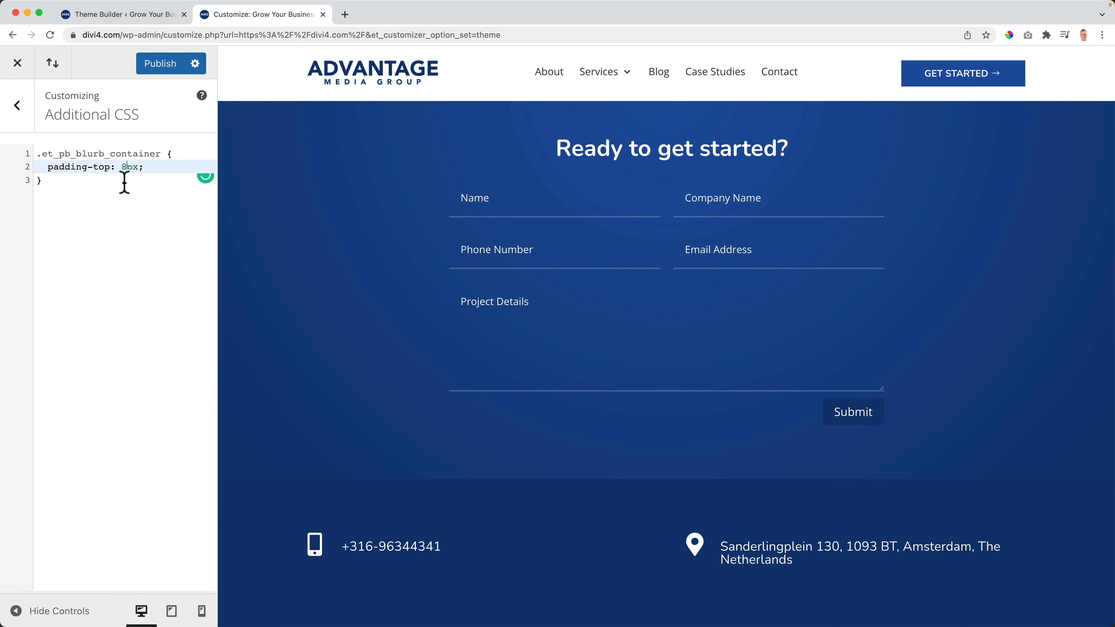
click(129, 212)
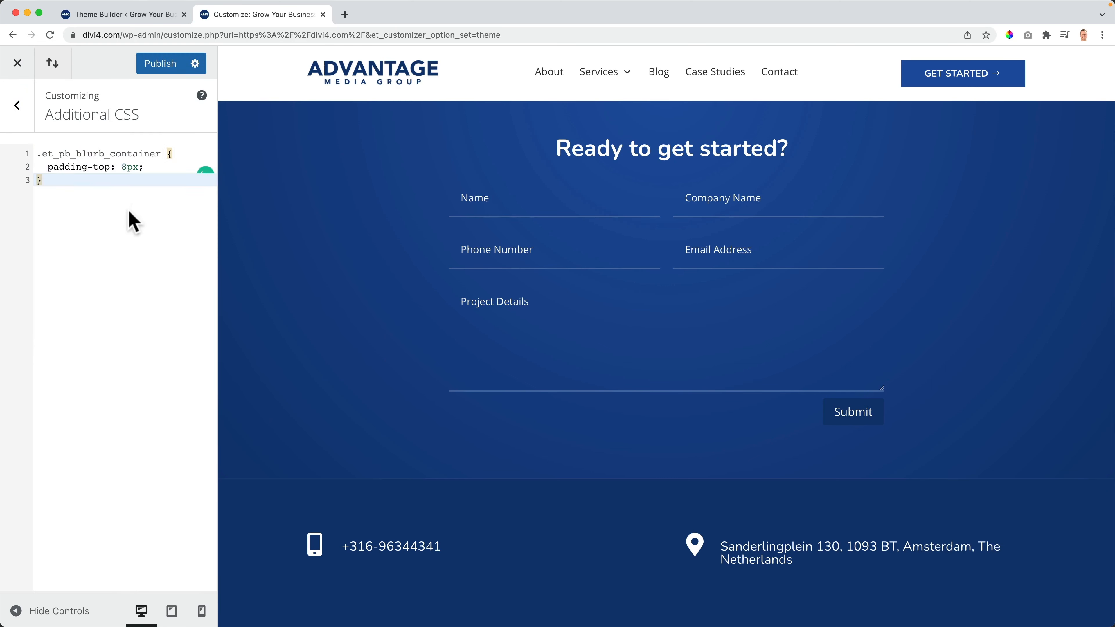
click(159, 66)
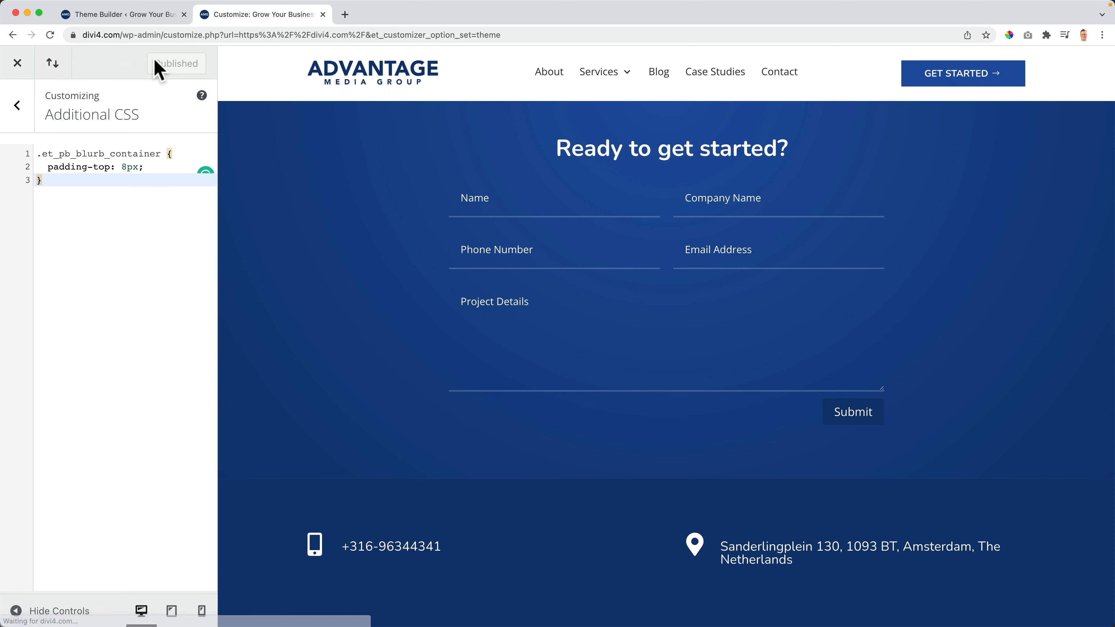
- Leave the customizer and examine the footer blurbs' icon and text alignment on the live site at 175% zoom
click(18, 63)
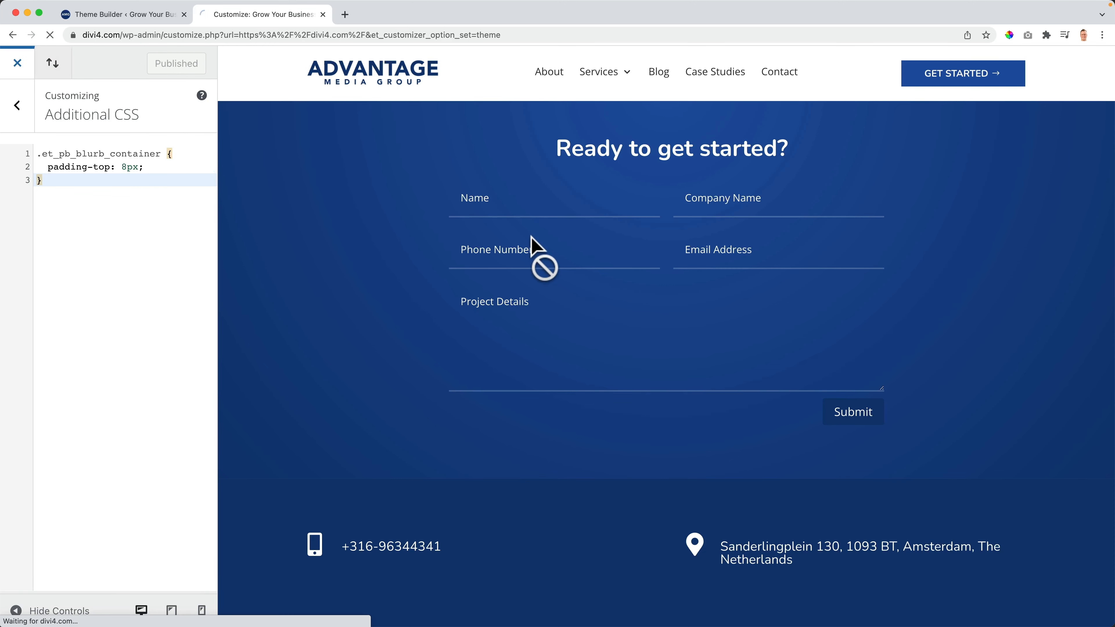
scroll(531, 245, down, 20)
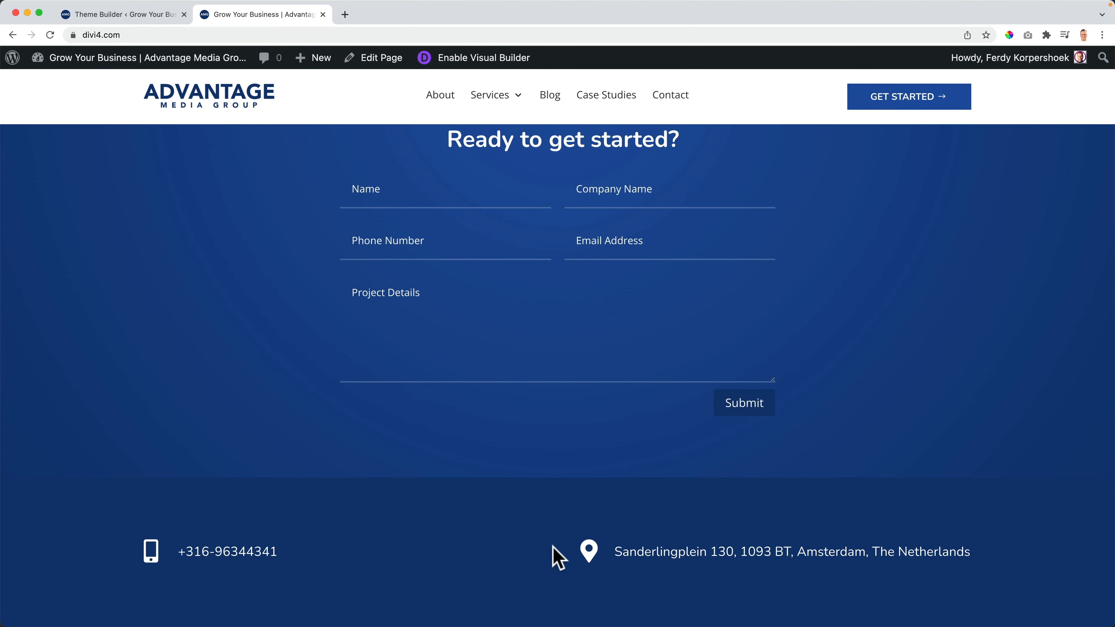
key(super+equal)
key(super+equal)
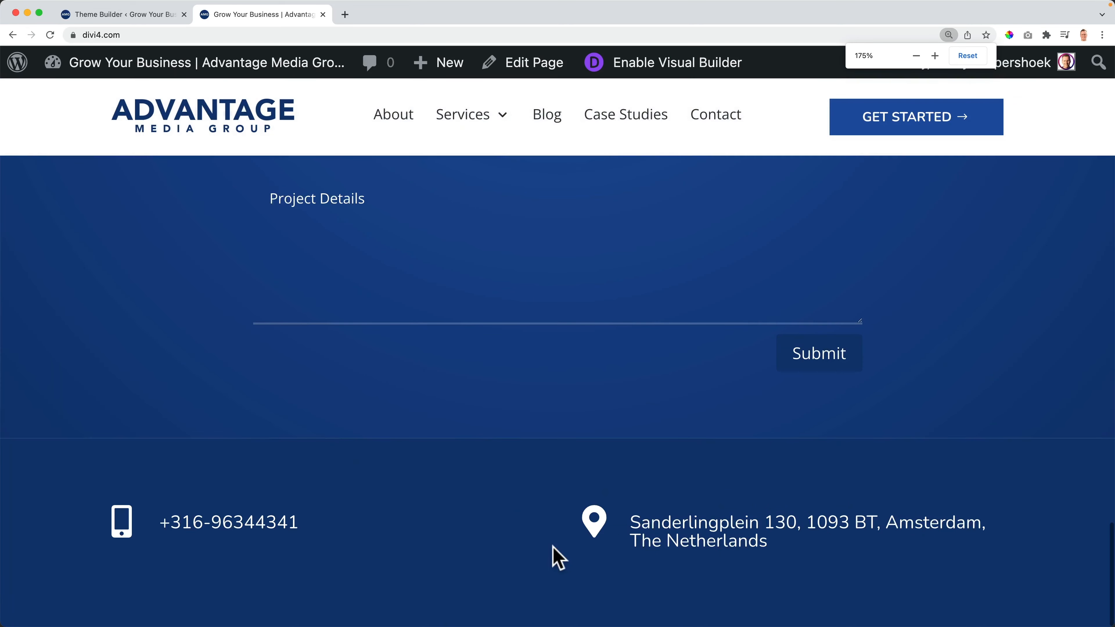
key(super+minus)
key(super+minus)
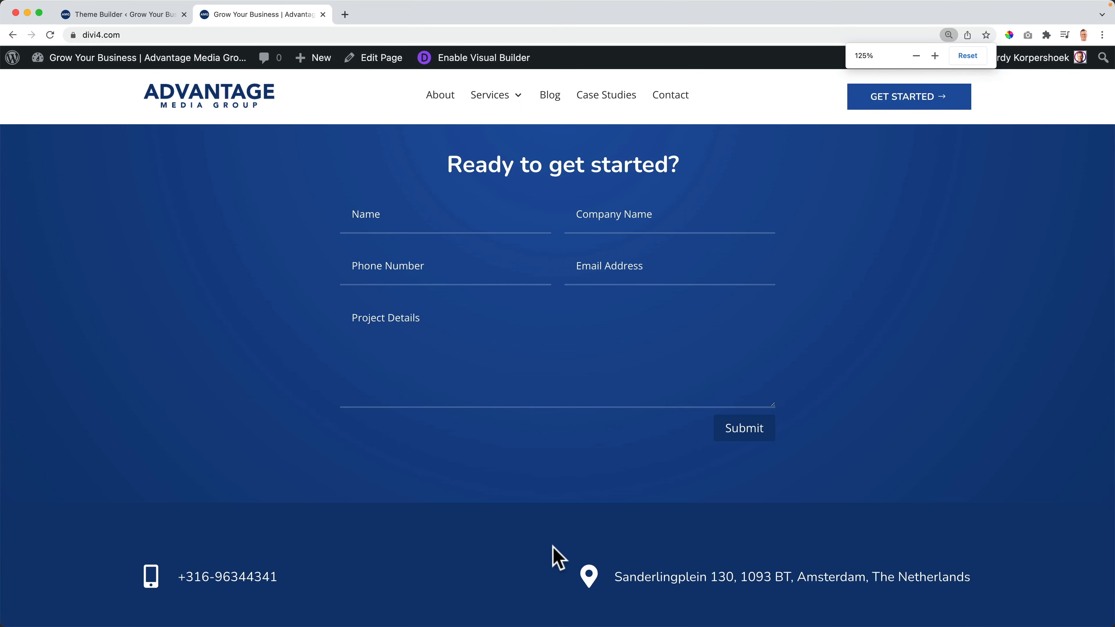
- Return to the Theme Builder, close the footer layout, save the changes and reopen the global footer for editing
key(super+equal)
scroll(553, 540, down, 2)
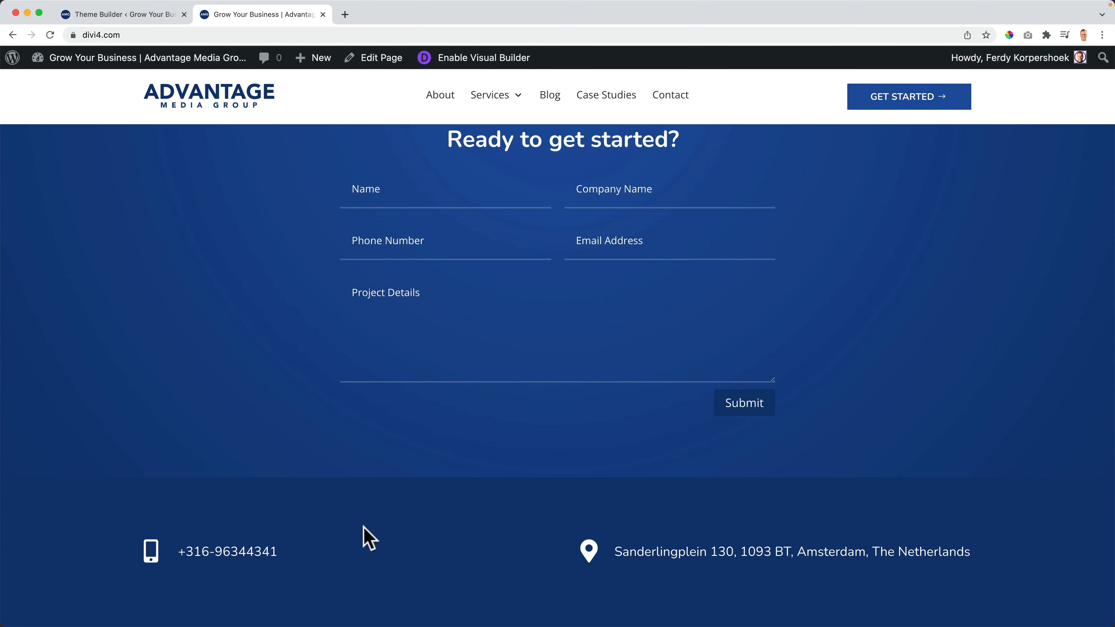
click(130, 16)
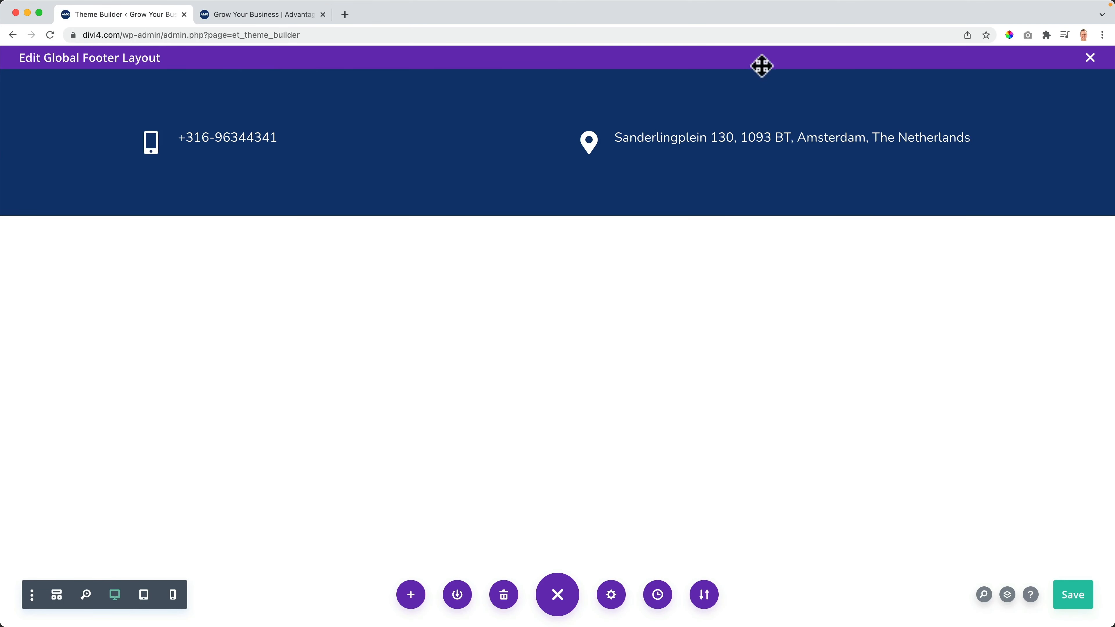
click(1089, 57)
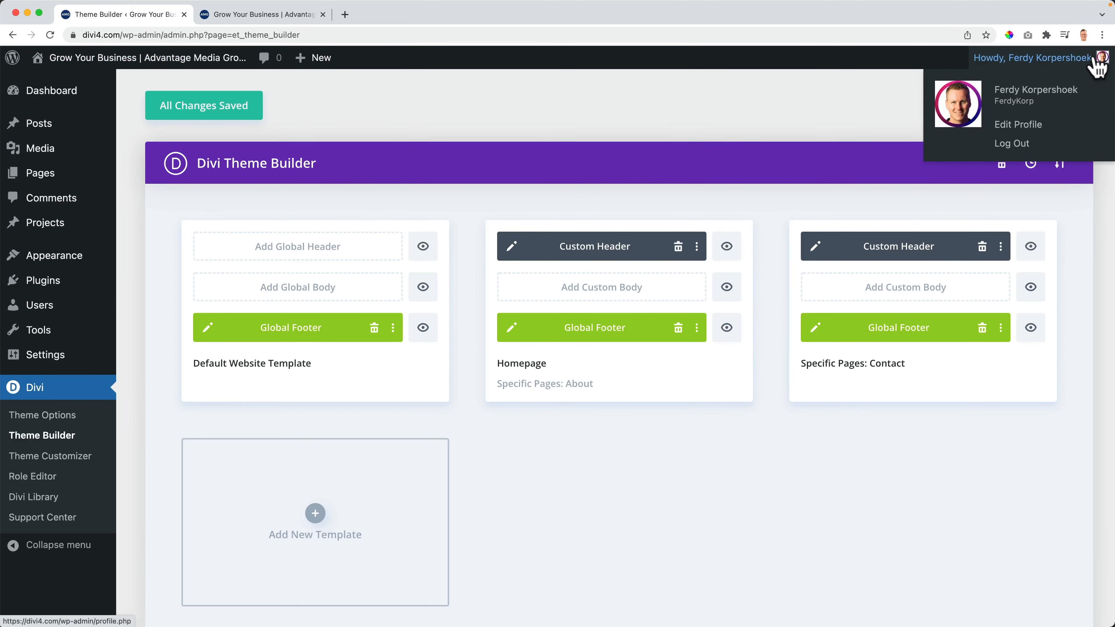
click(174, 110)
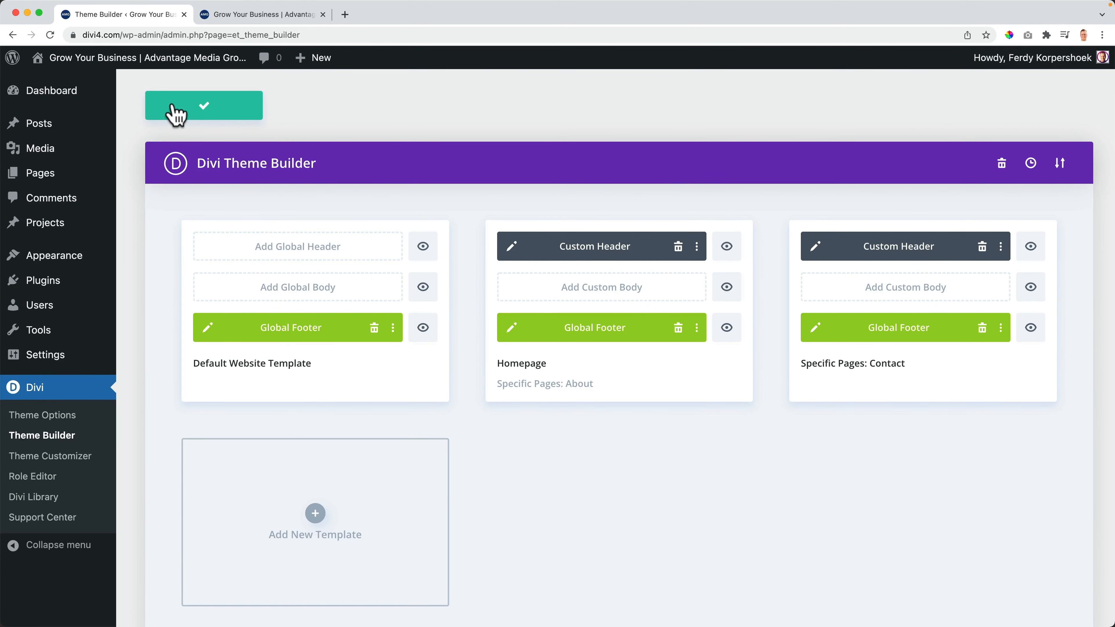
click(211, 331)
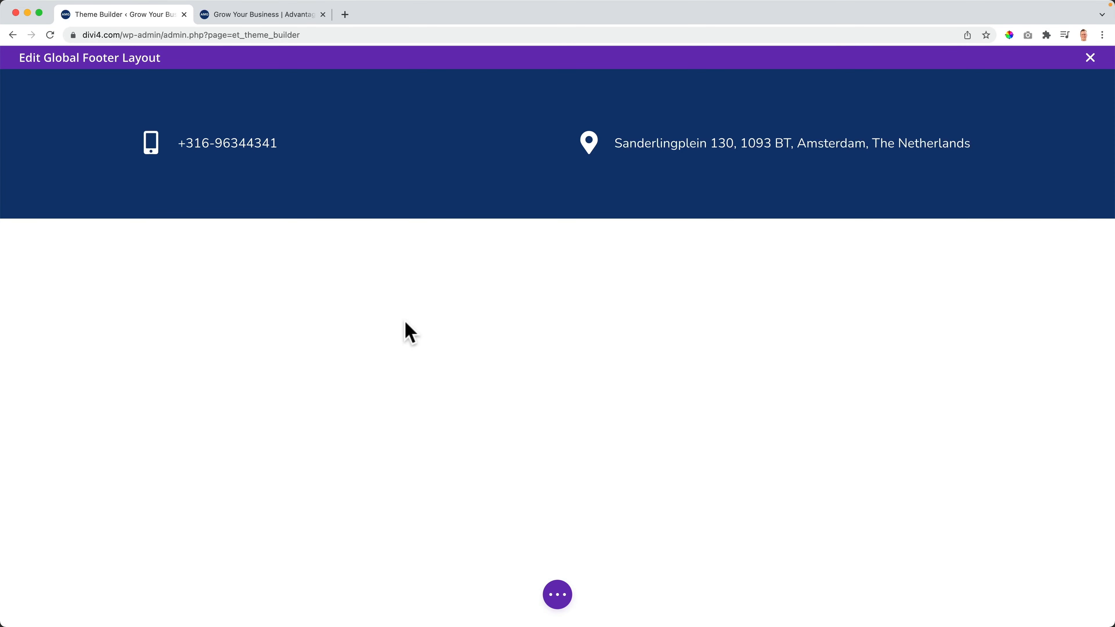
- Try a one-third, two-thirds column layout on the contact row and return it to two equal columns
mouse_move(363, 119)
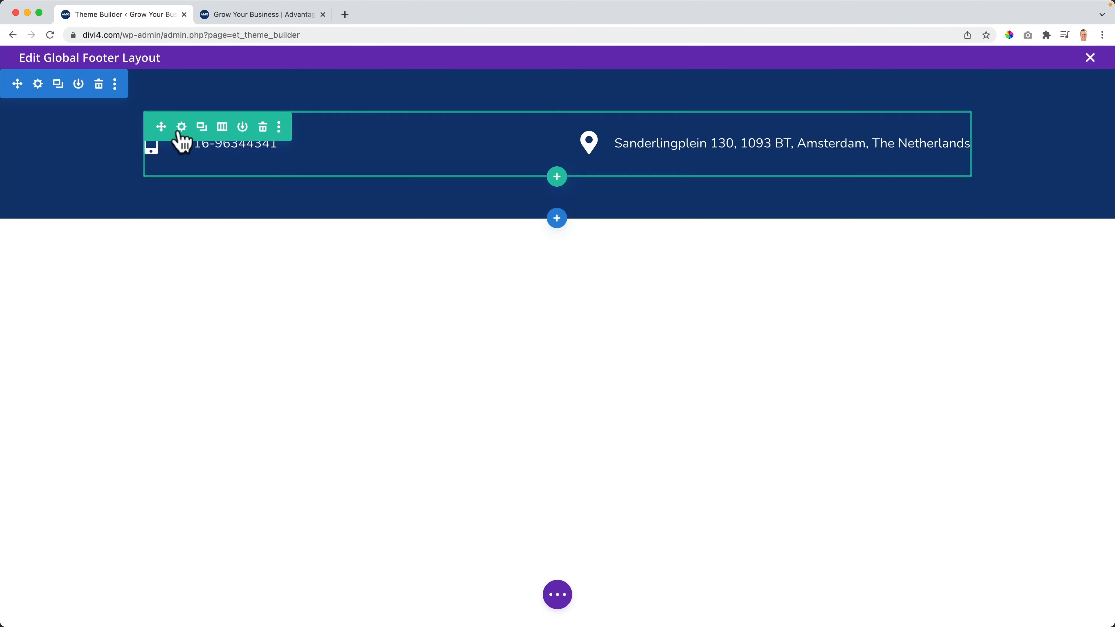
click(222, 128)
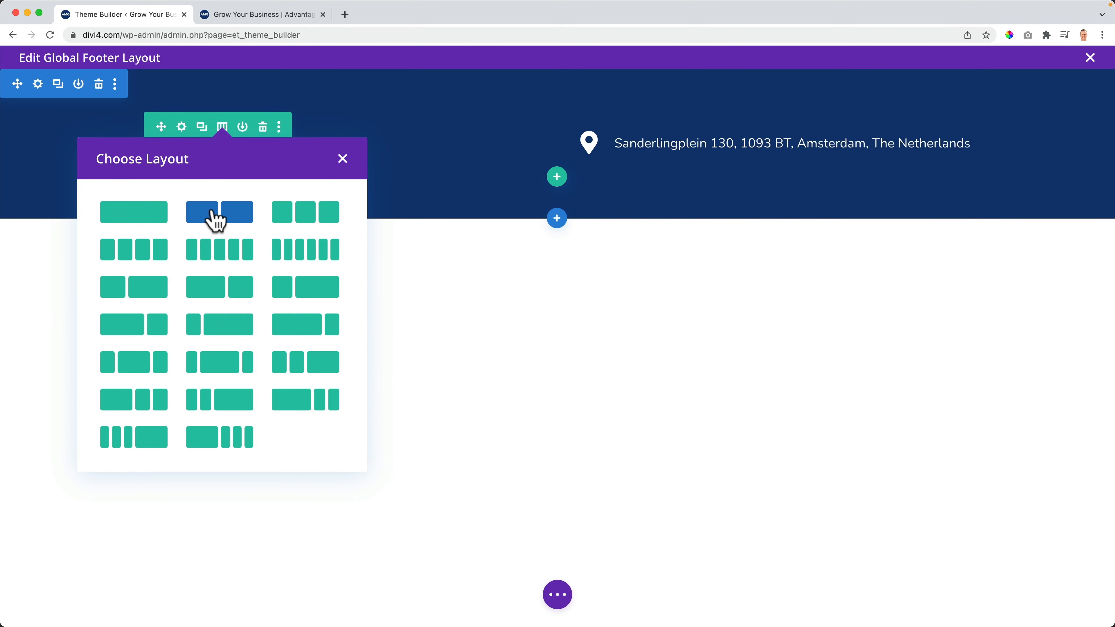
click(136, 286)
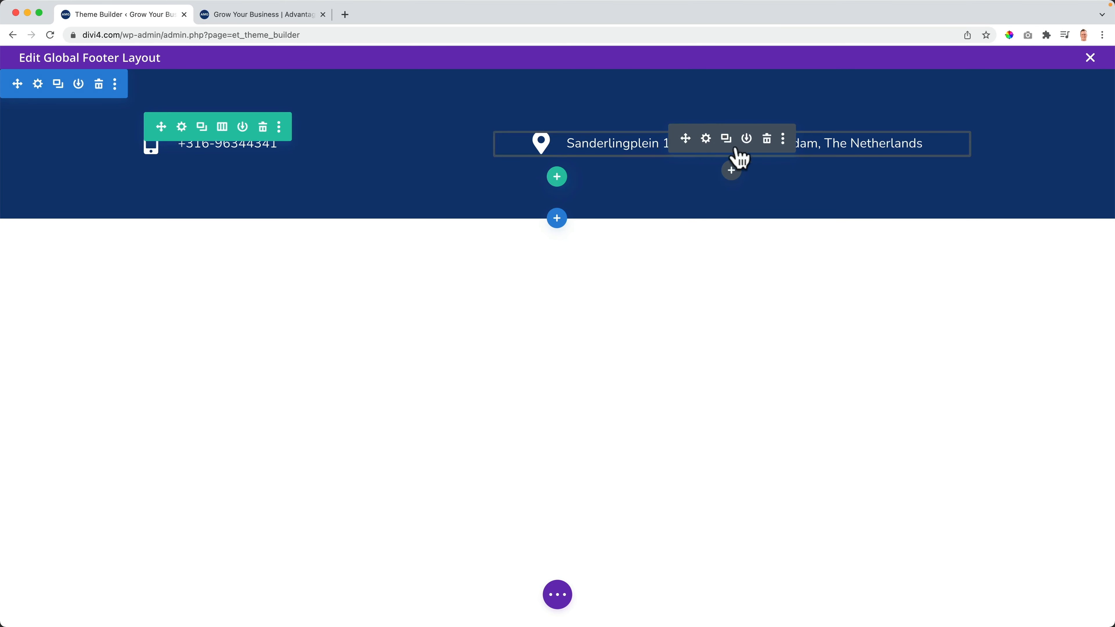
click(222, 128)
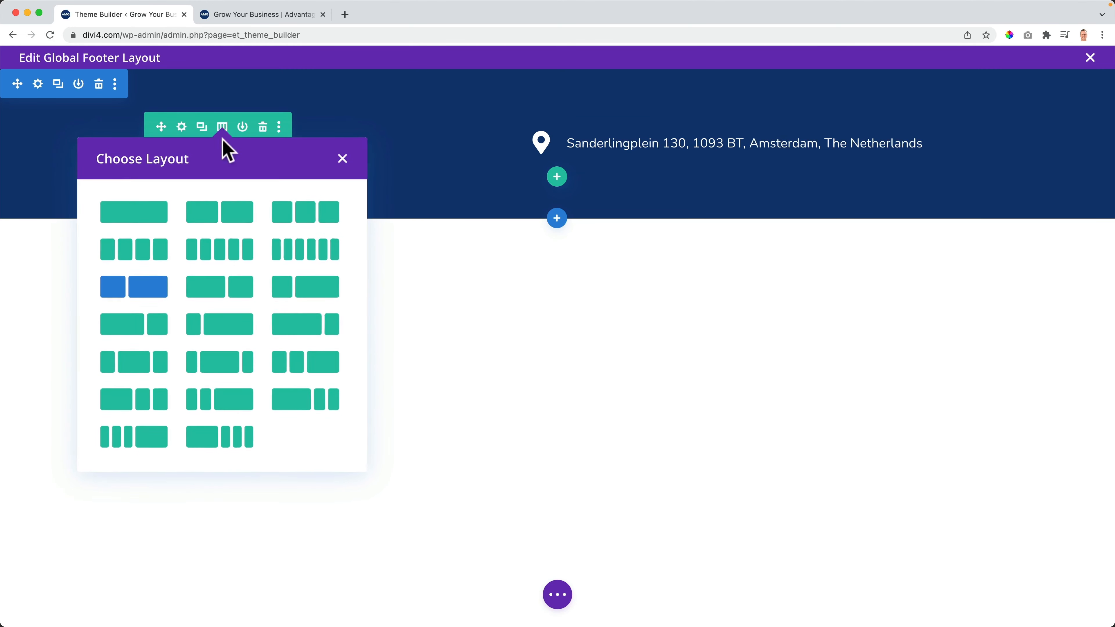
click(229, 212)
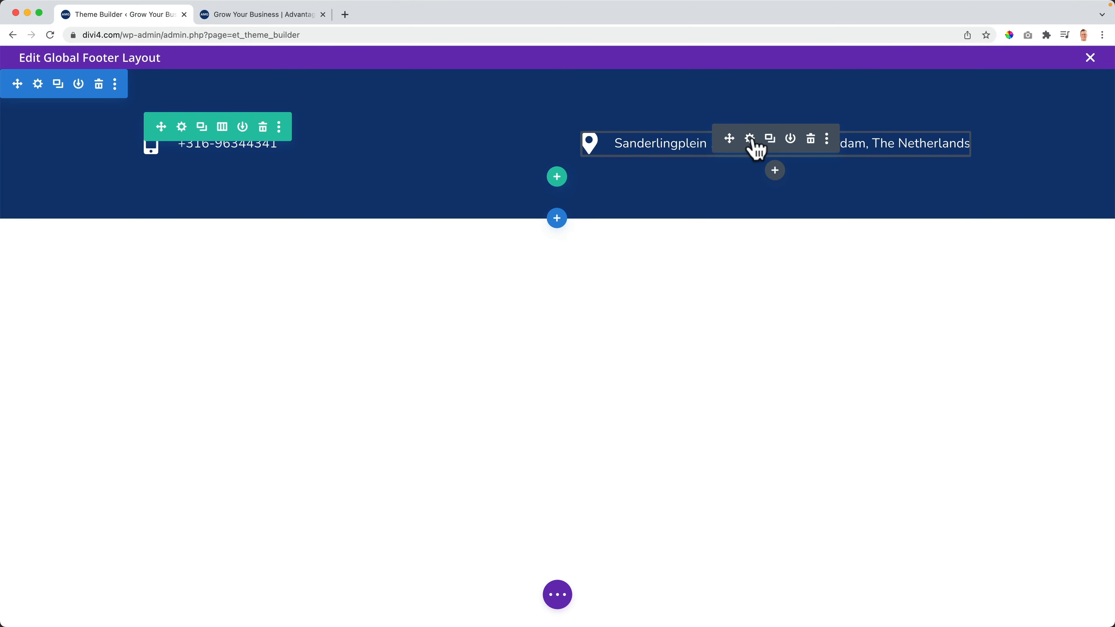
- Delete the country name from the end of the address blurb's title and save the blurb
click(751, 140)
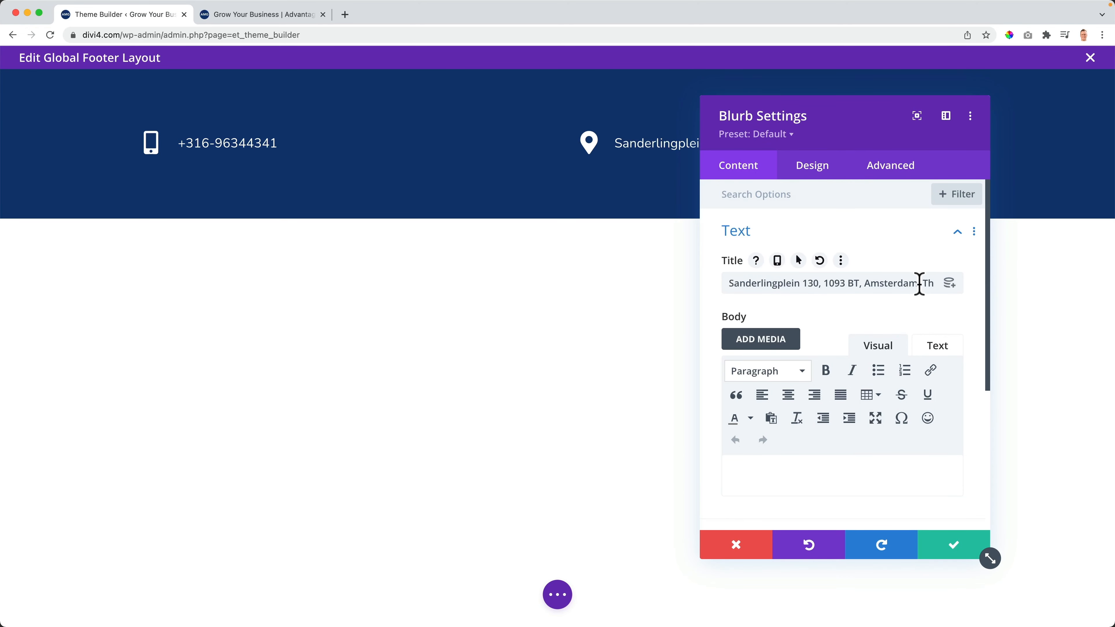
drag(919, 284, 1000, 282)
key(BackSpace)
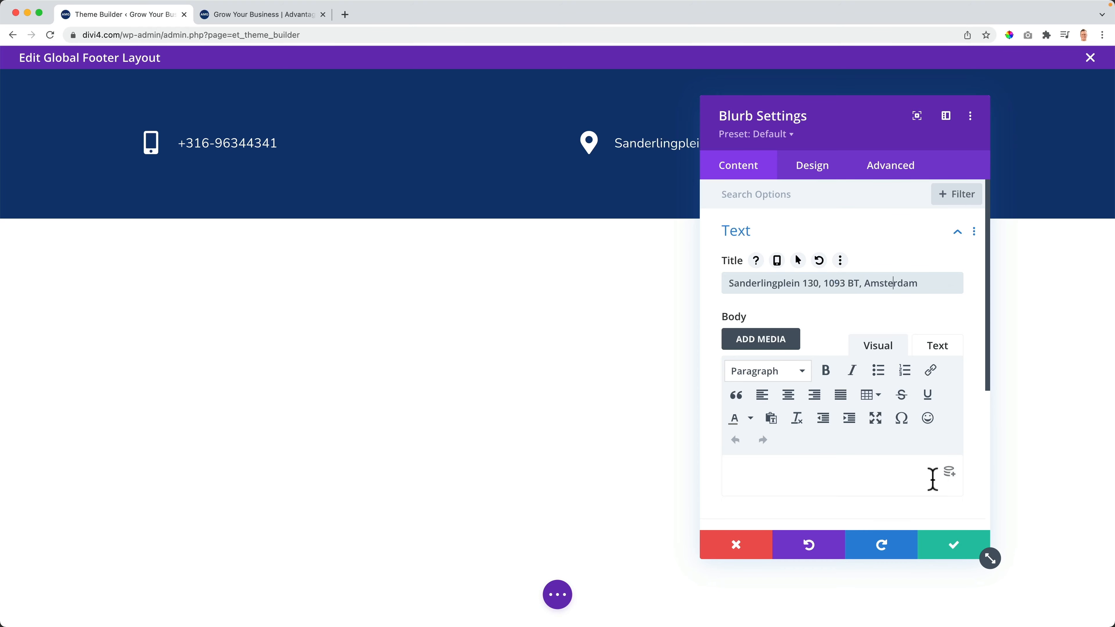
click(944, 542)
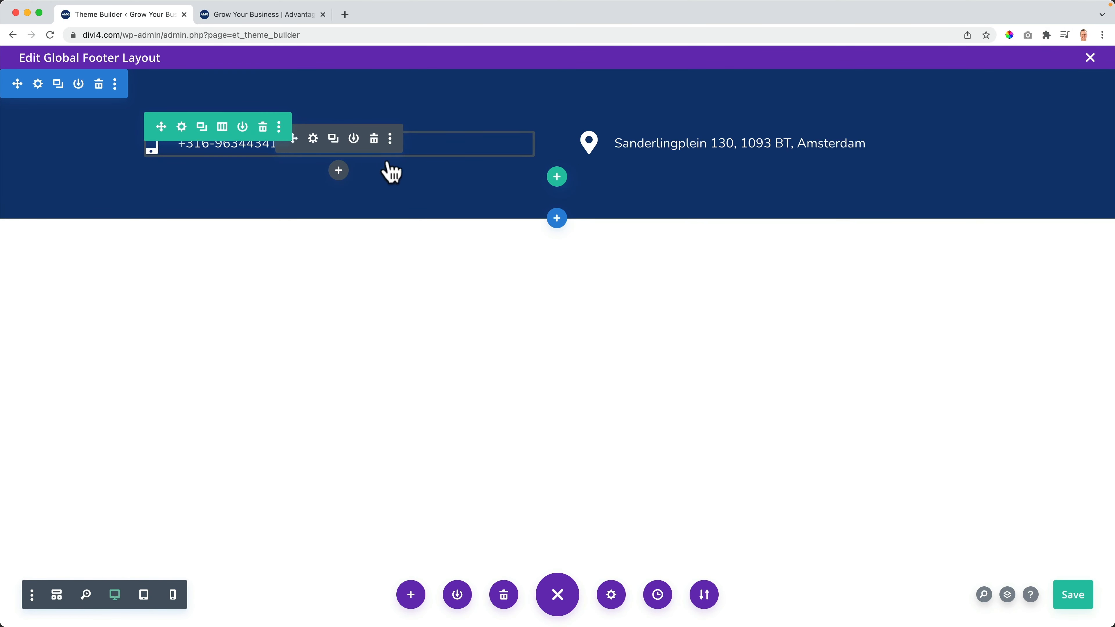
- Insert a four-column row below the contact row and add an Image module to its first column
click(556, 177)
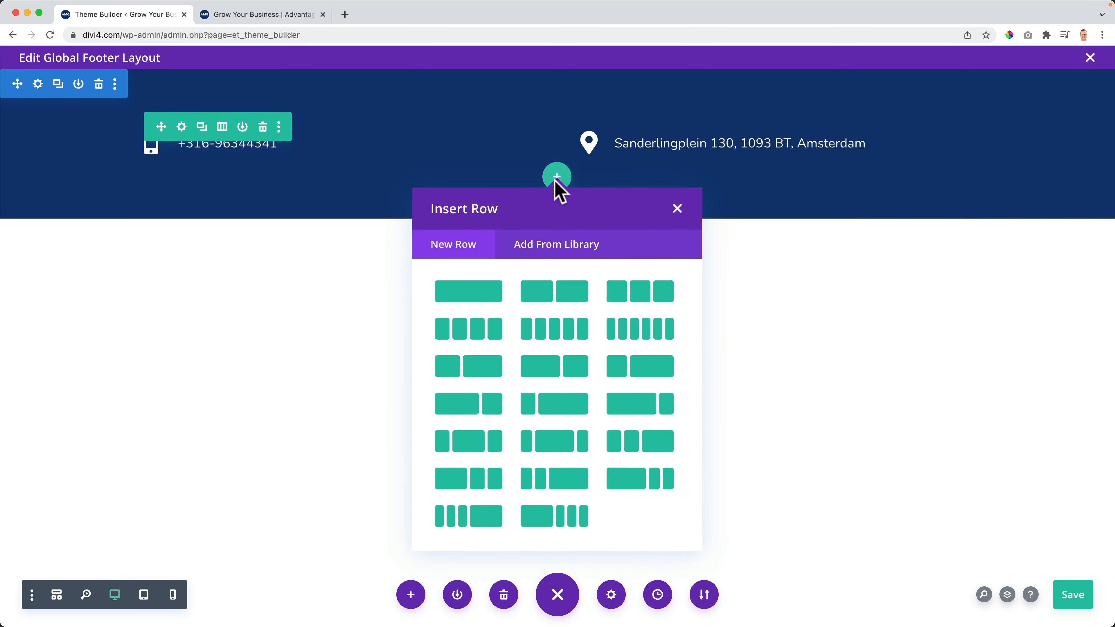
click(468, 330)
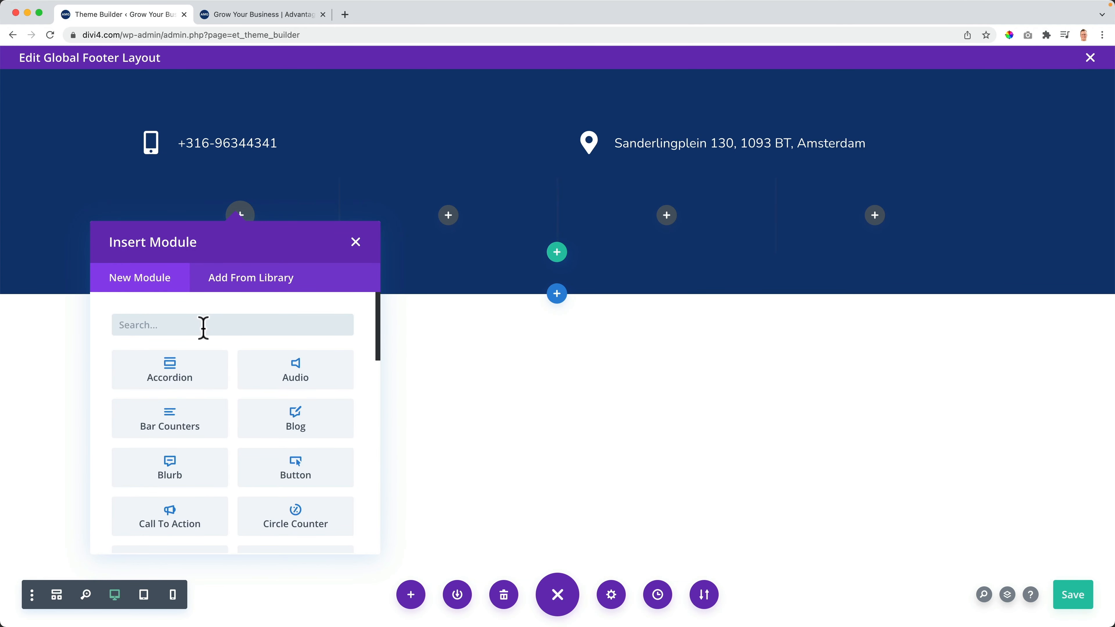
text(image)
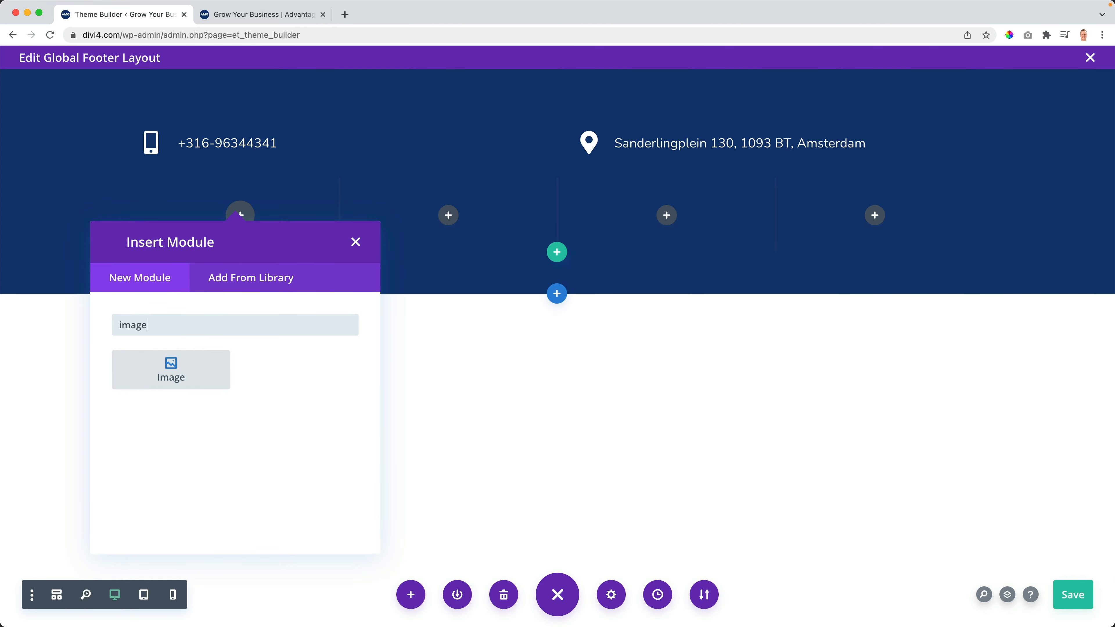
click(168, 379)
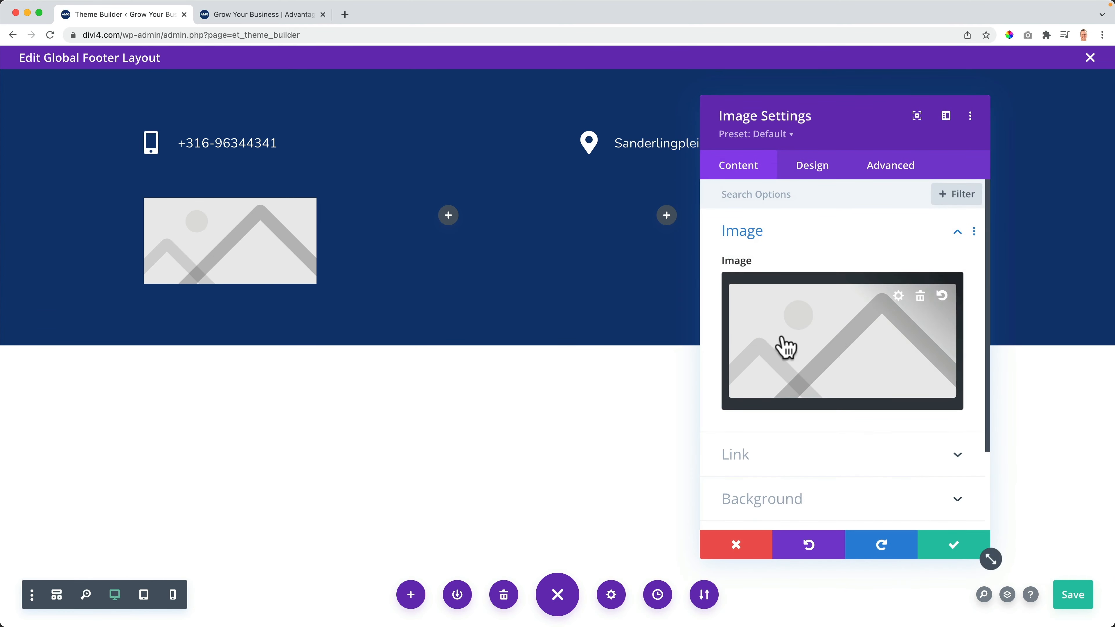
- Set the Image module's picture to the white Advantage Media Group logo from the media library and save the module
click(832, 338)
scroll(786, 334, down, 15)
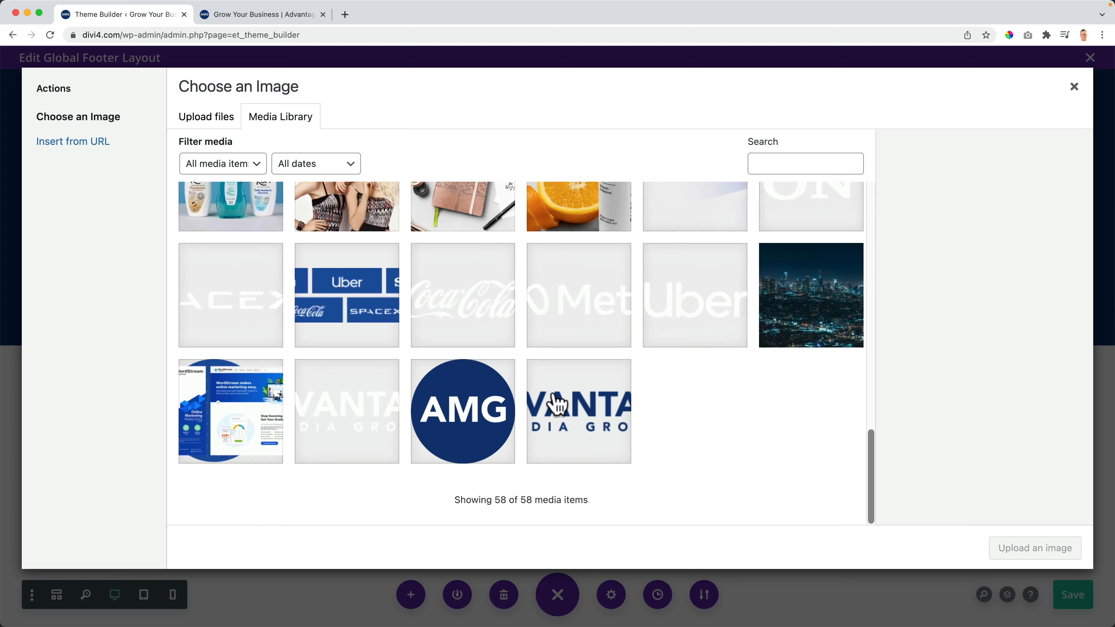
click(336, 413)
click(1047, 549)
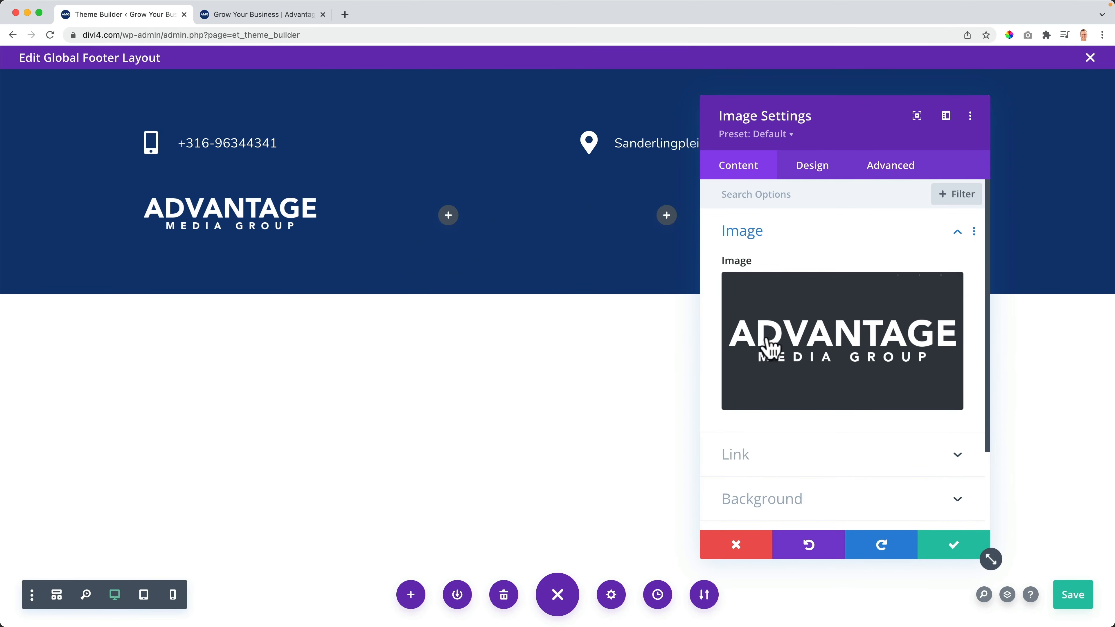
click(948, 549)
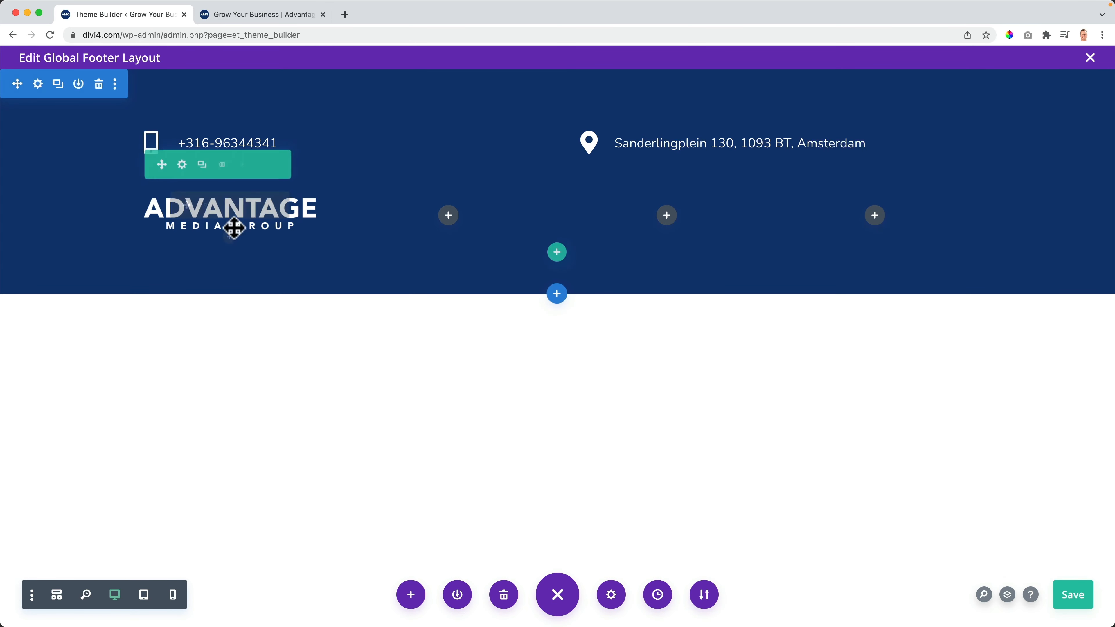
- Add a Text module below the logo and cut its placeholder body down to the first two sentences
click(229, 238)
text(text)
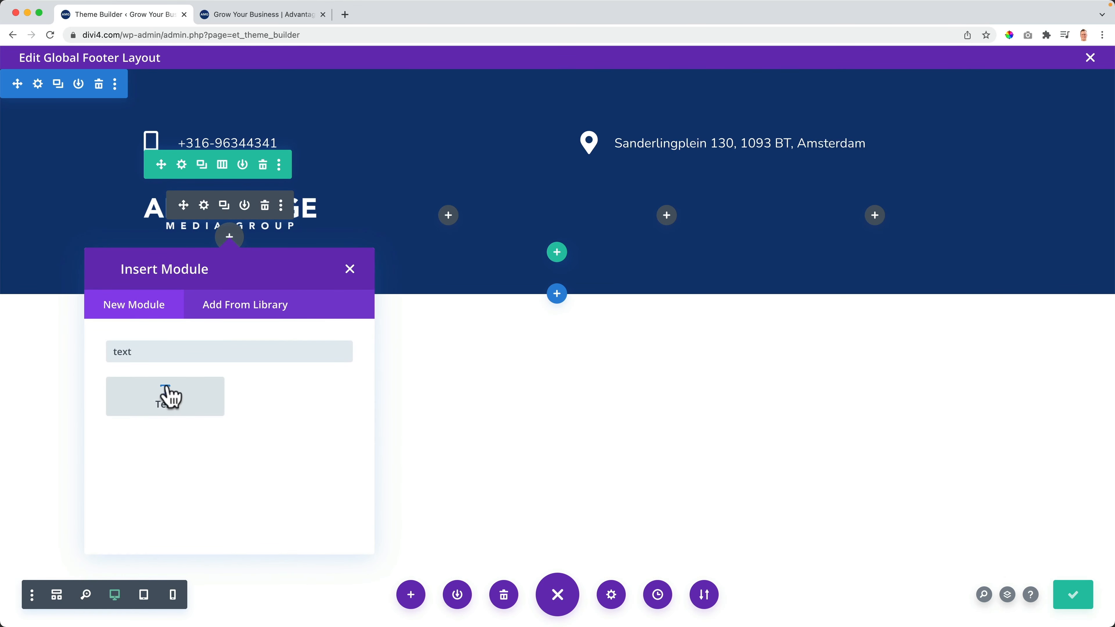
click(169, 397)
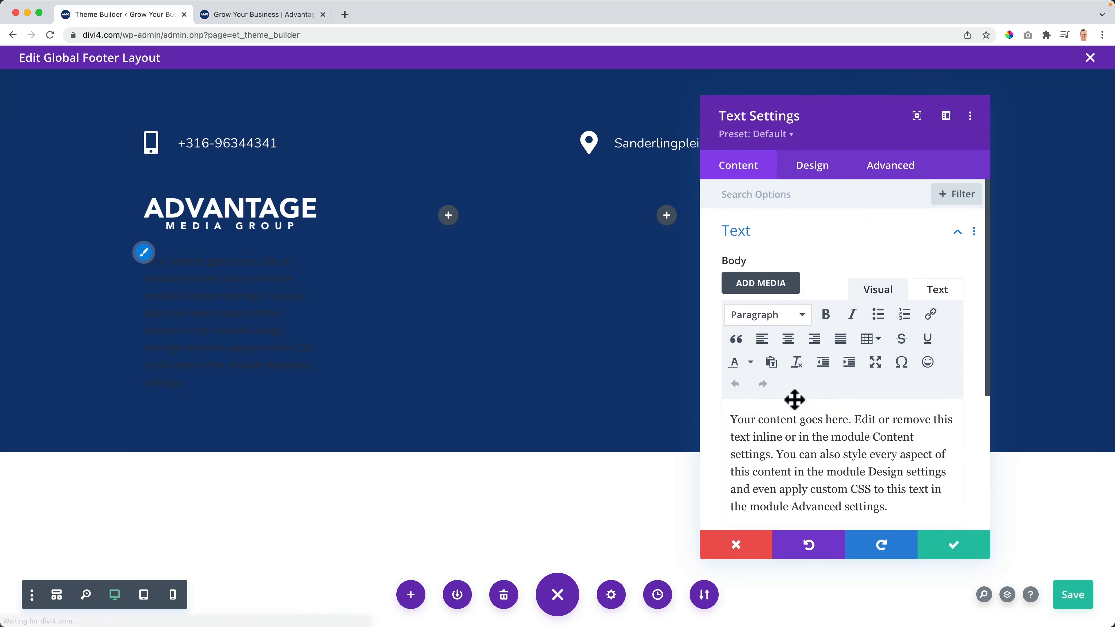
drag(776, 454, 912, 504)
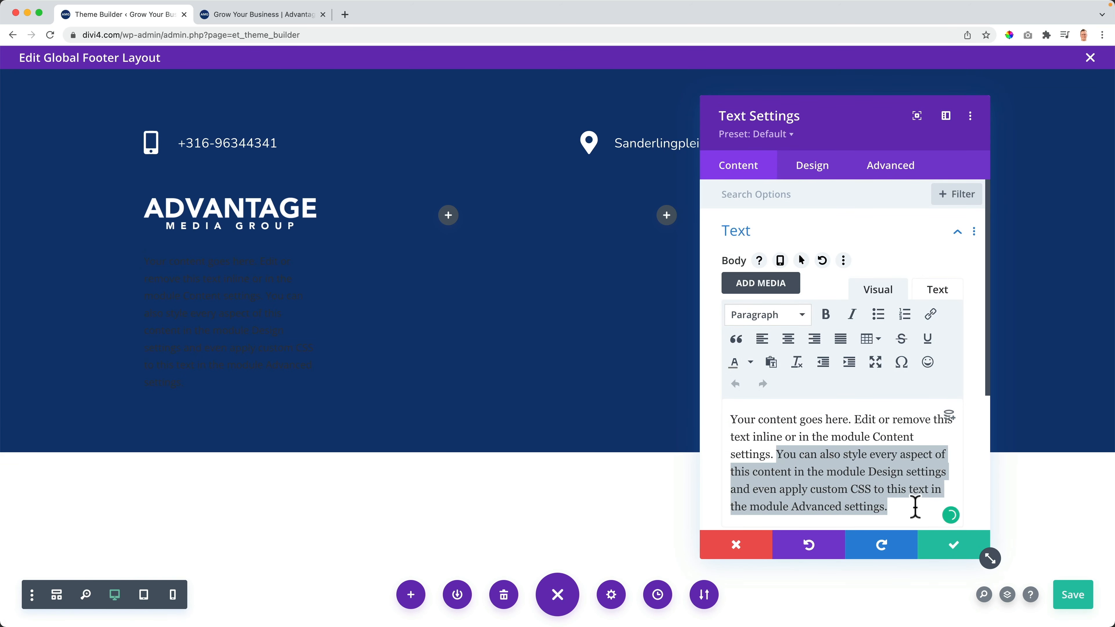
key(BackSpace)
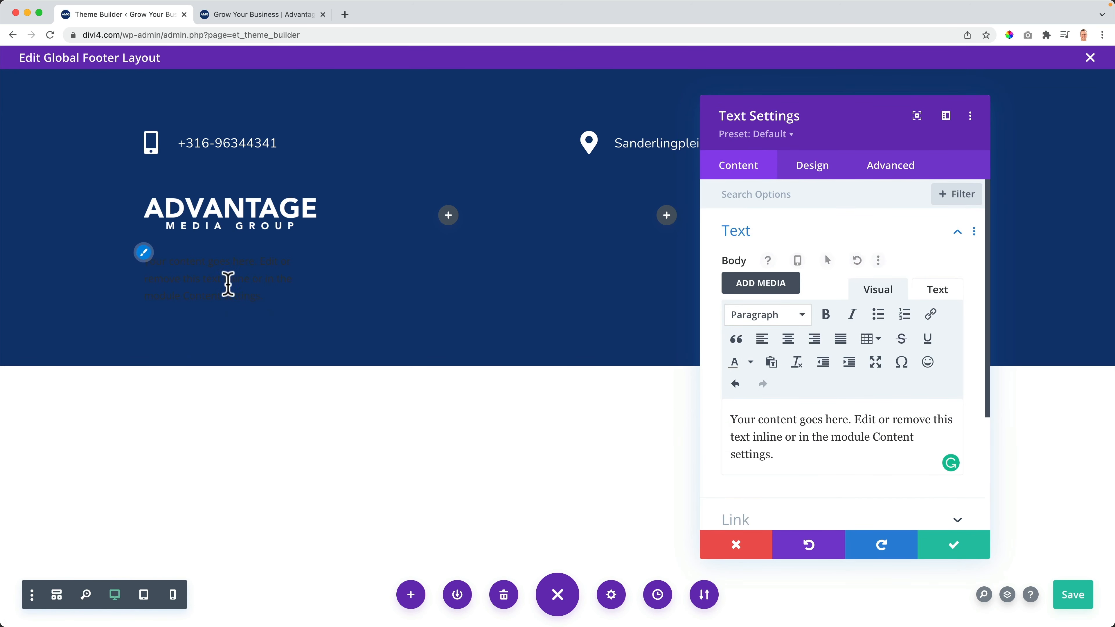
- Set the Text module's text color to Light and save the module
click(816, 175)
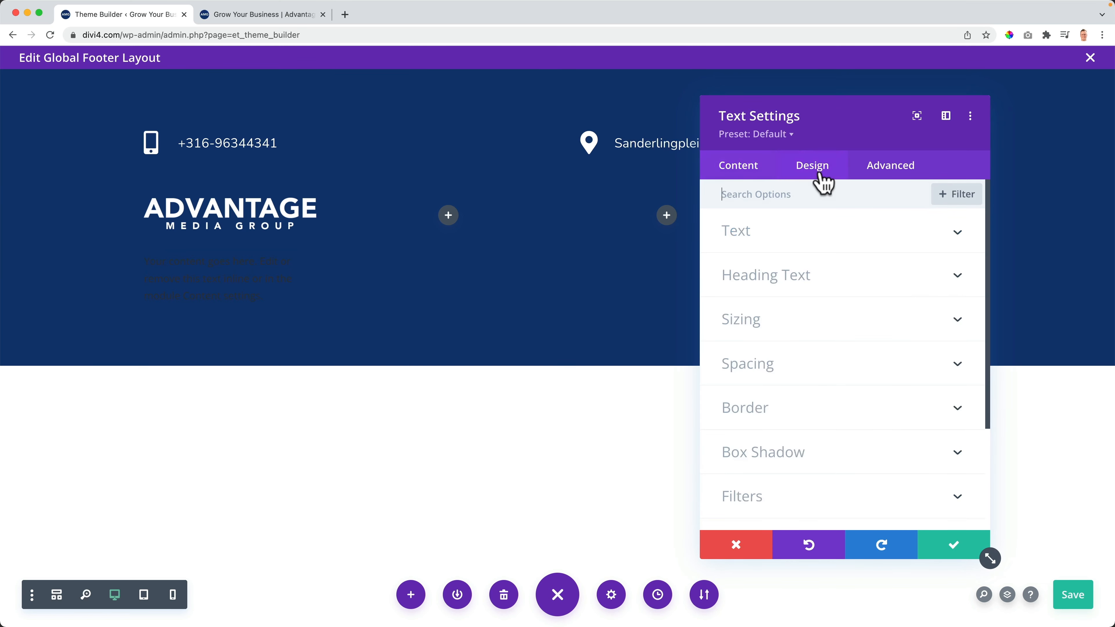
click(767, 247)
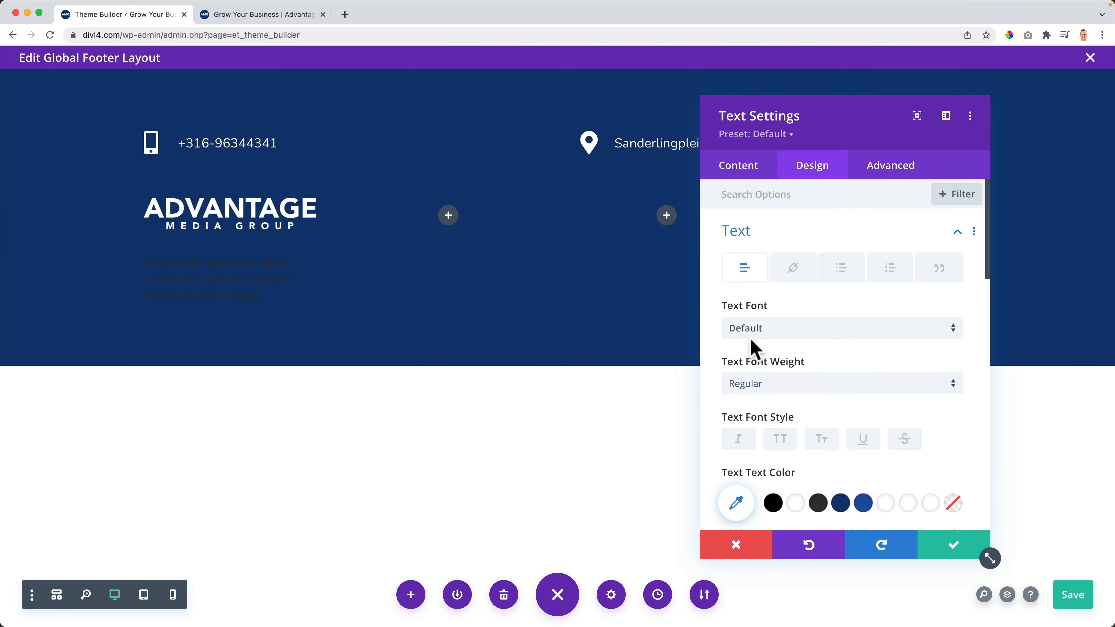
scroll(792, 369, down, 10)
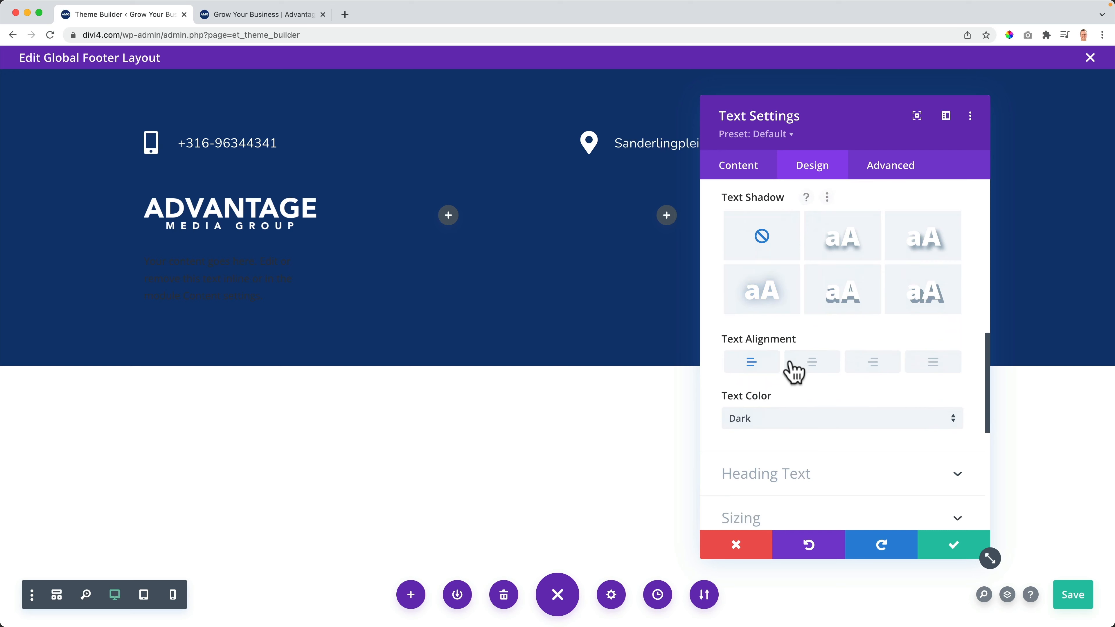
click(761, 422)
click(763, 429)
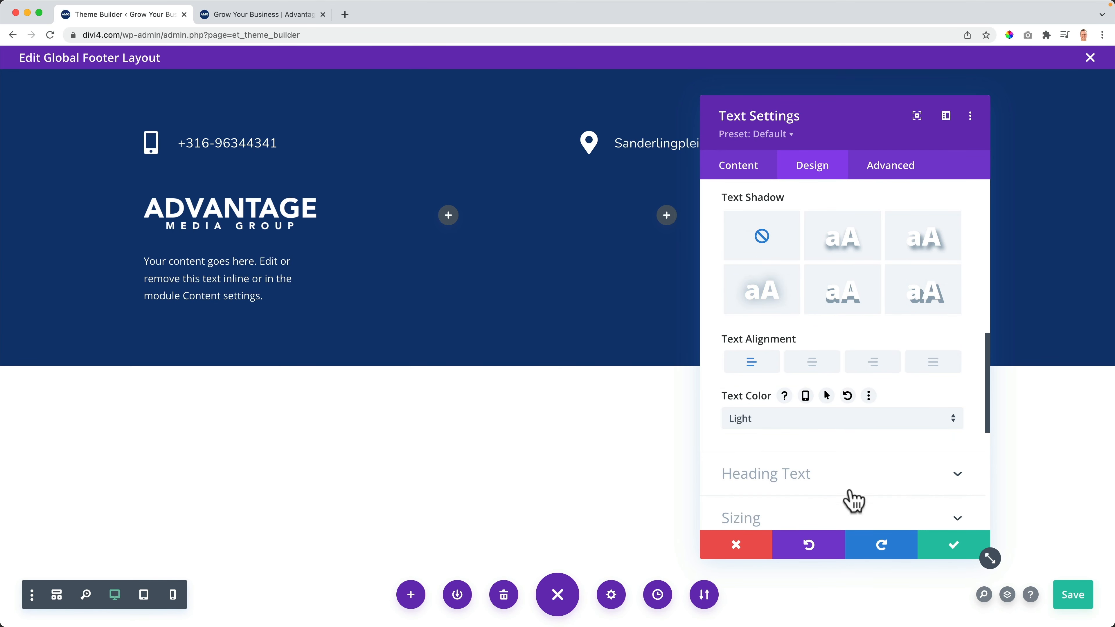
click(950, 546)
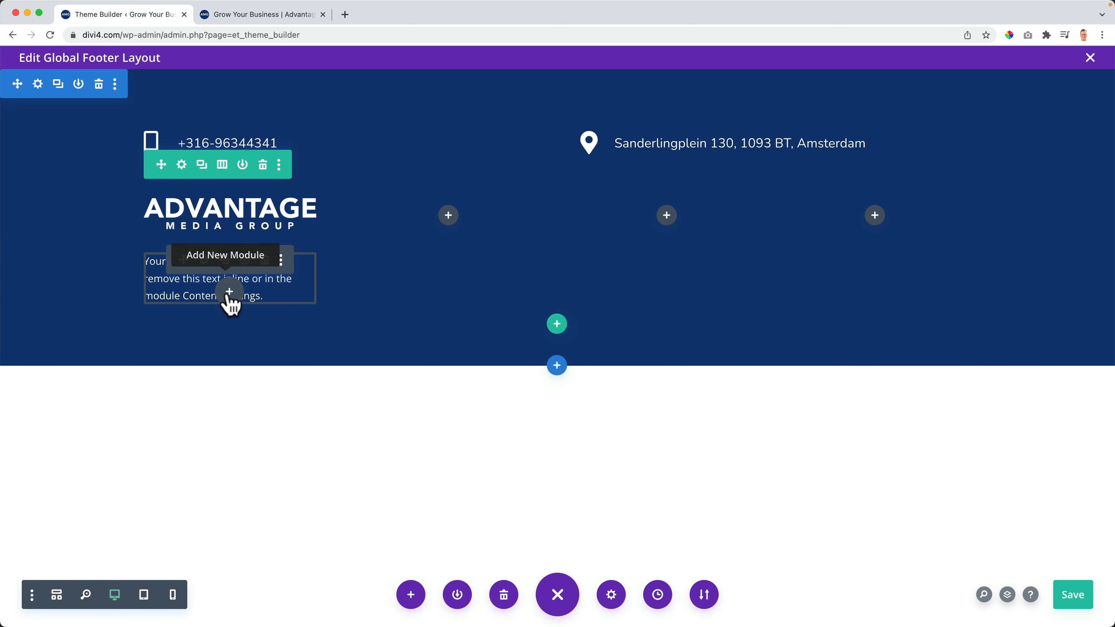
- Add a Social Media Follow module below the footer text in the first column
click(229, 292)
text(social)
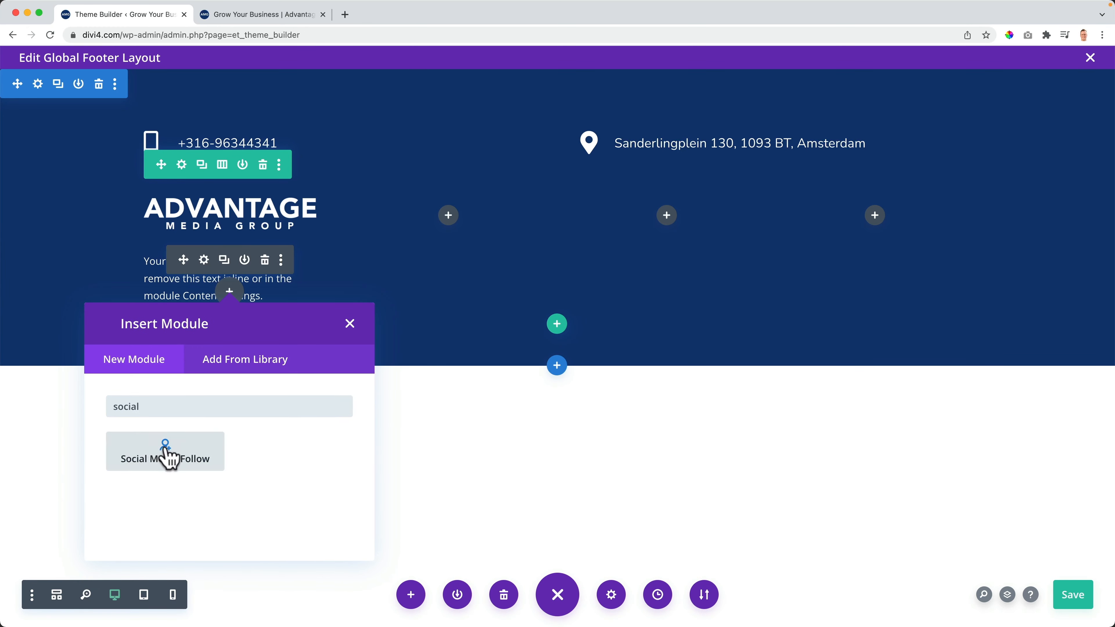
click(168, 456)
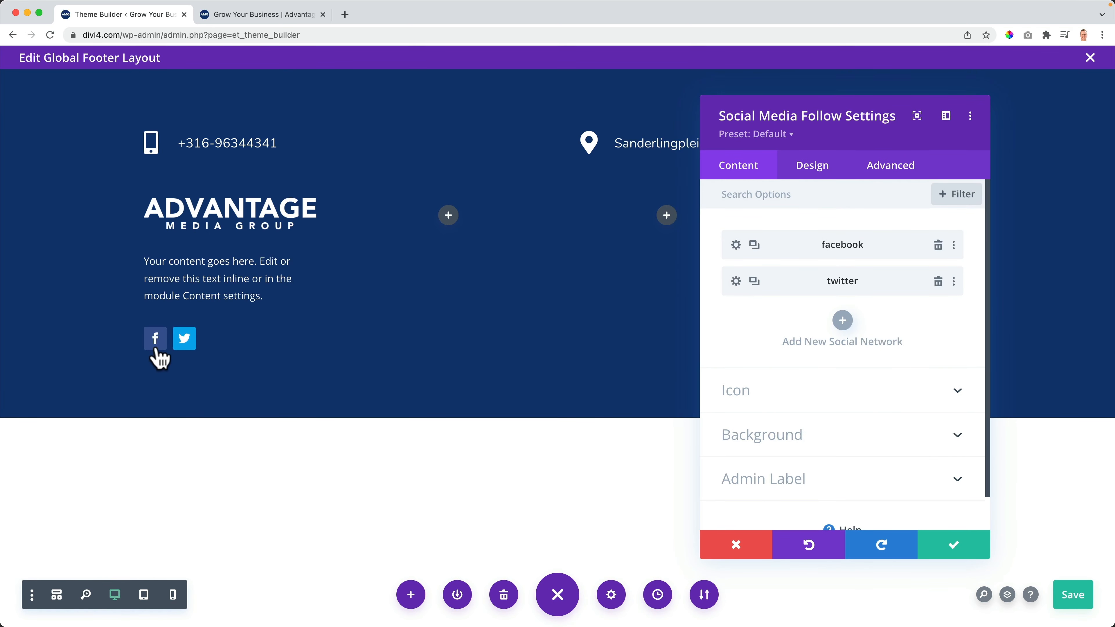
- Add Instagram as a new social network in the Social Media Follow module and return to its network list
click(842, 321)
click(796, 294)
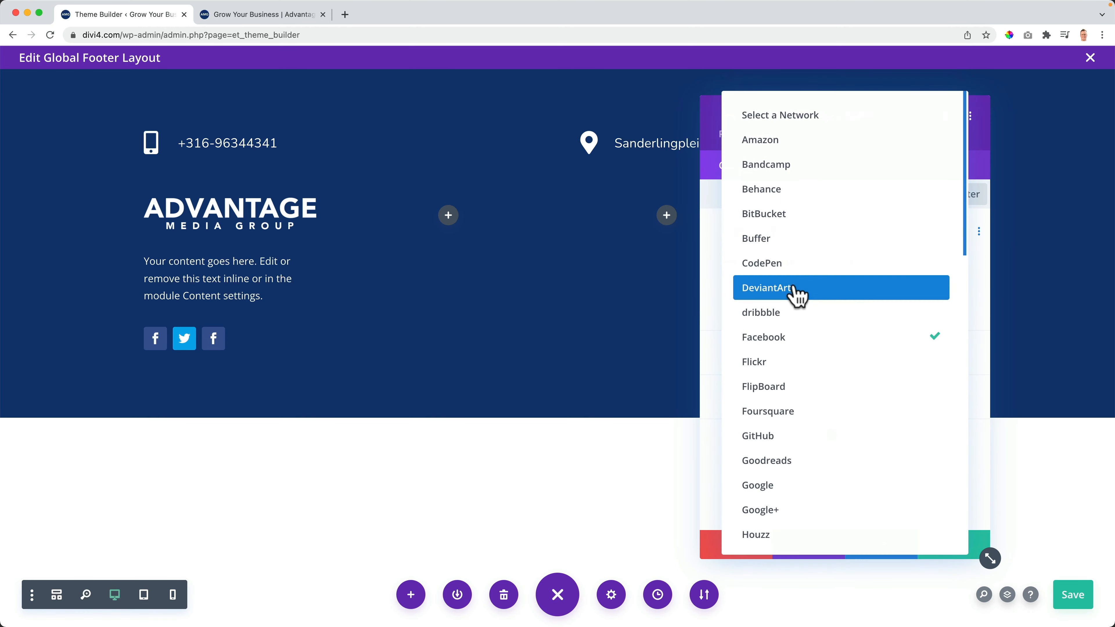
scroll(812, 374, down, 2)
scroll(811, 373, down, 4)
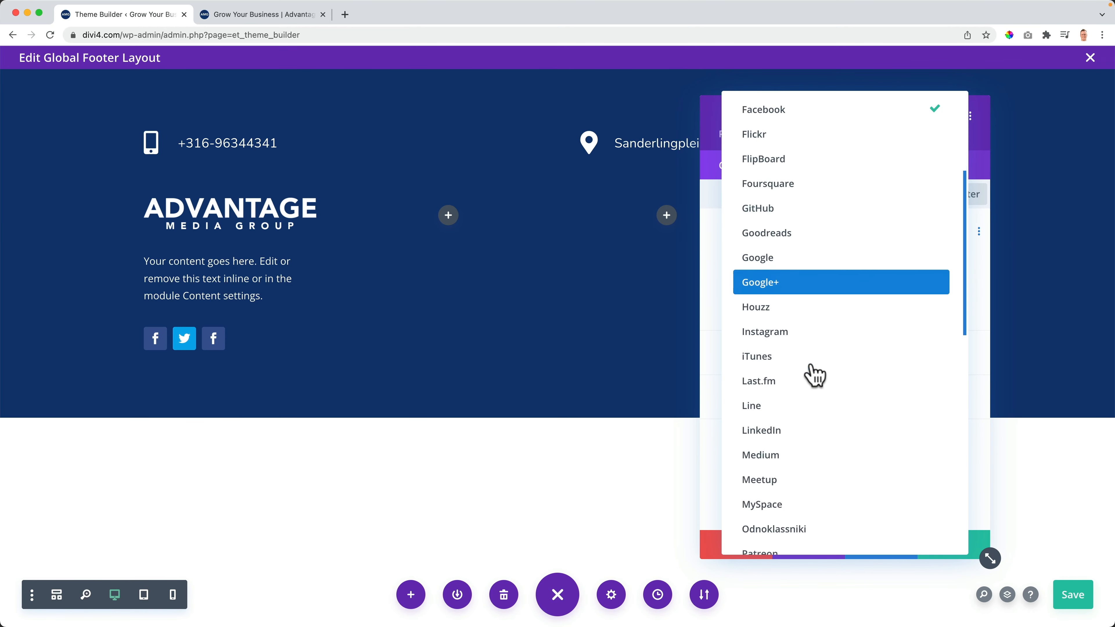
click(797, 304)
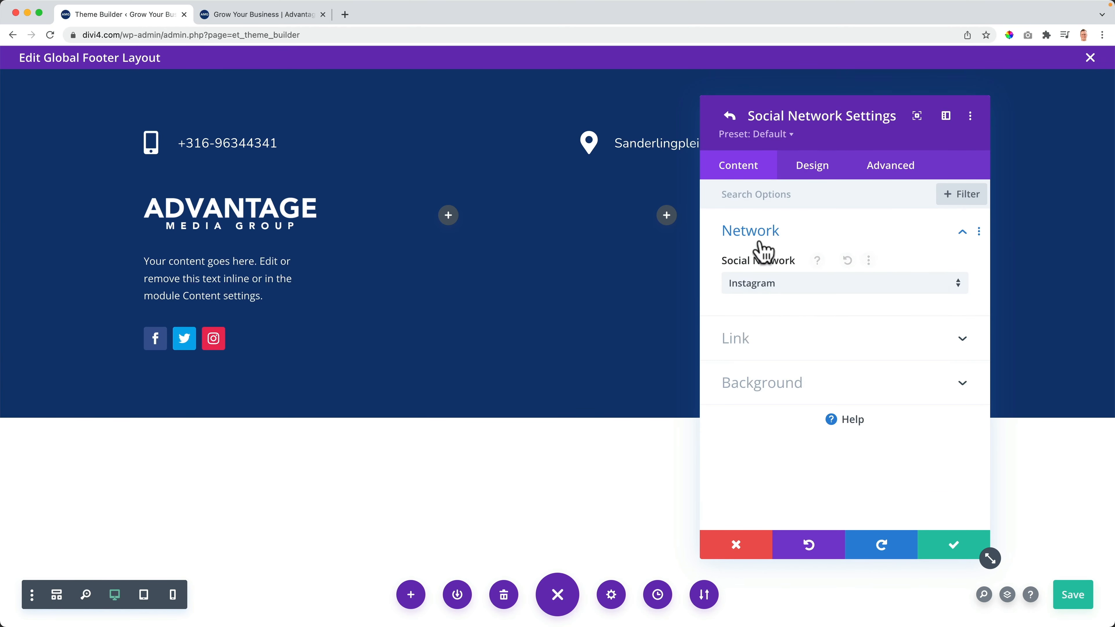
click(731, 125)
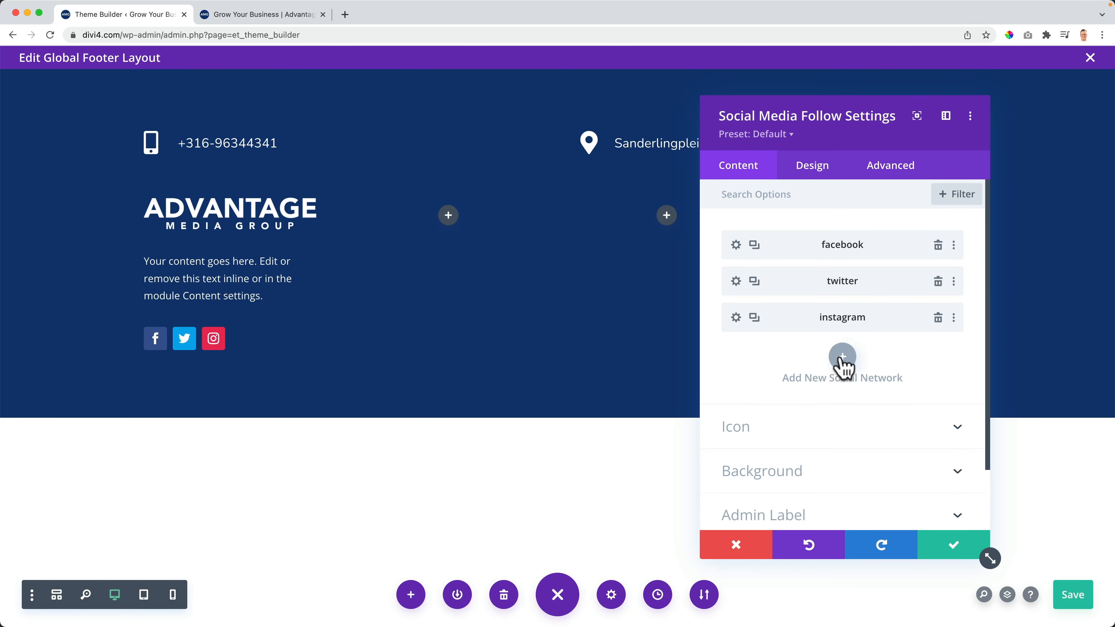
- Add LinkedIn as a new social network in the Social Media Follow module and return to its network list
click(841, 372)
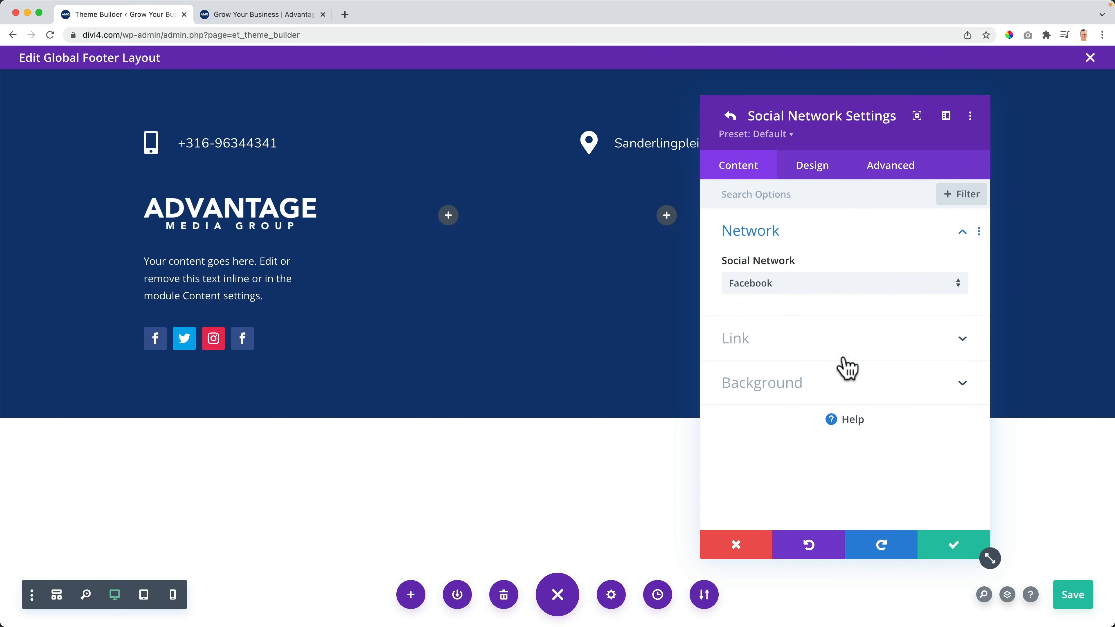
click(783, 292)
scroll(820, 391, down, 5)
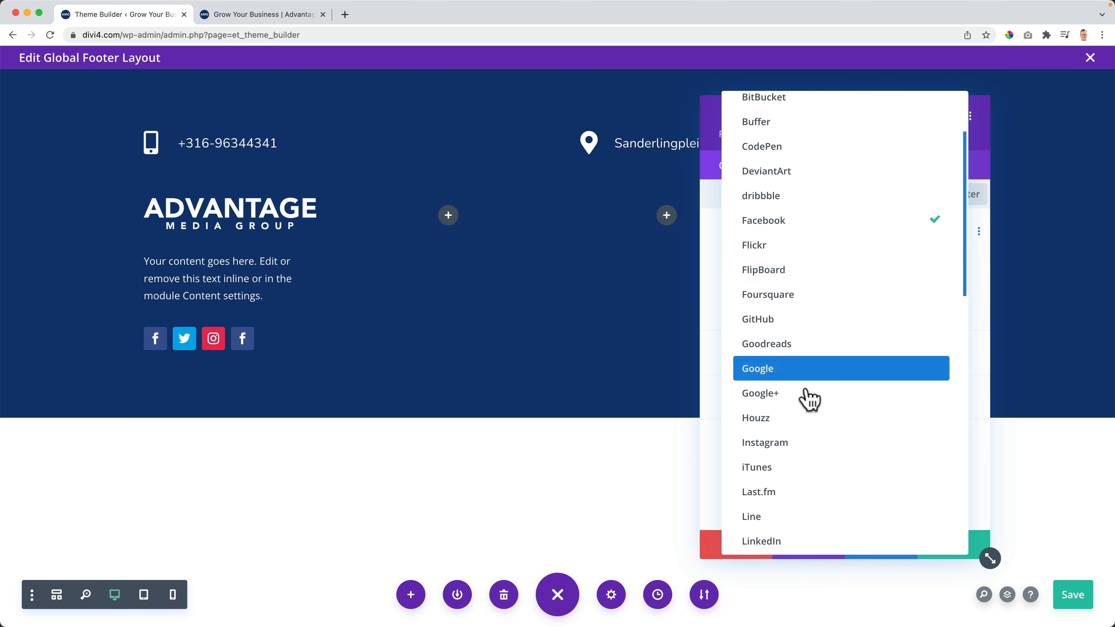
click(781, 419)
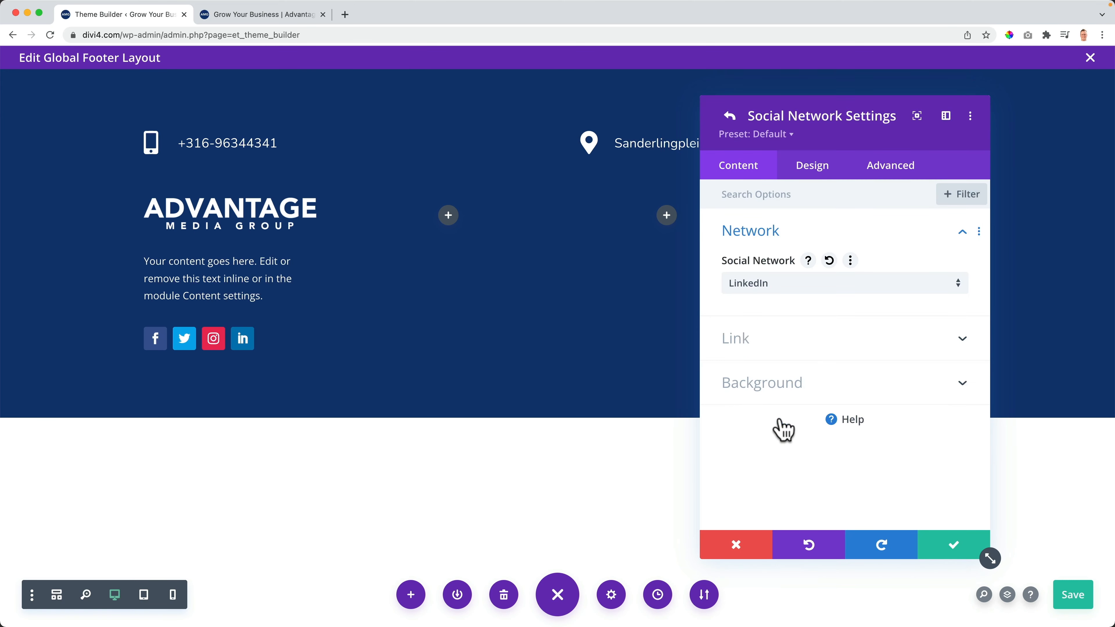
click(728, 117)
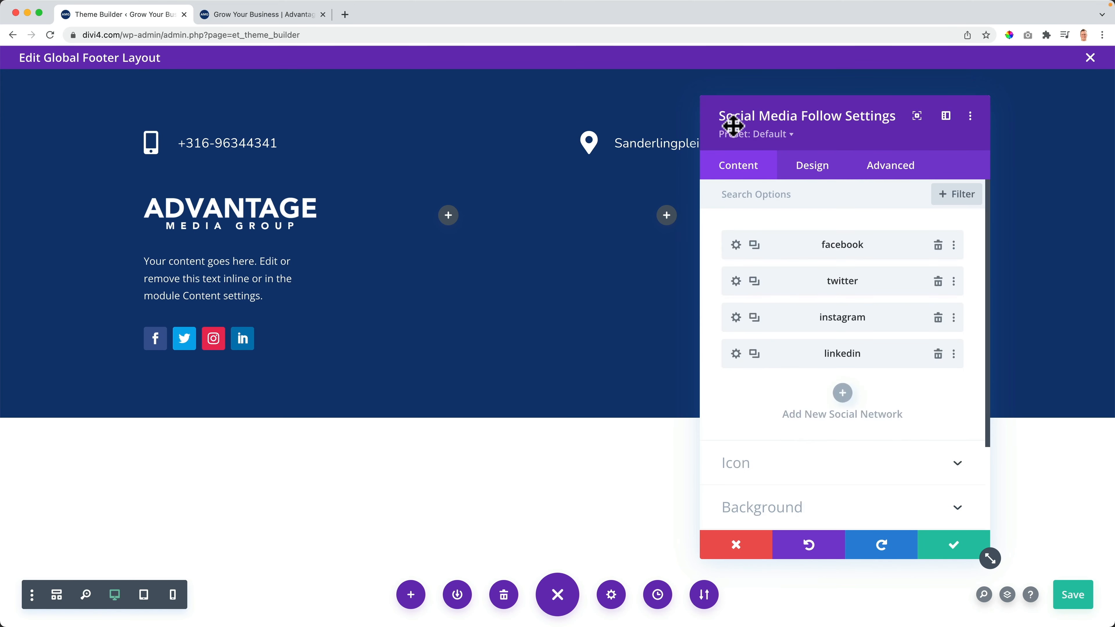
- Set the icon color of the Facebook social network to white
click(736, 245)
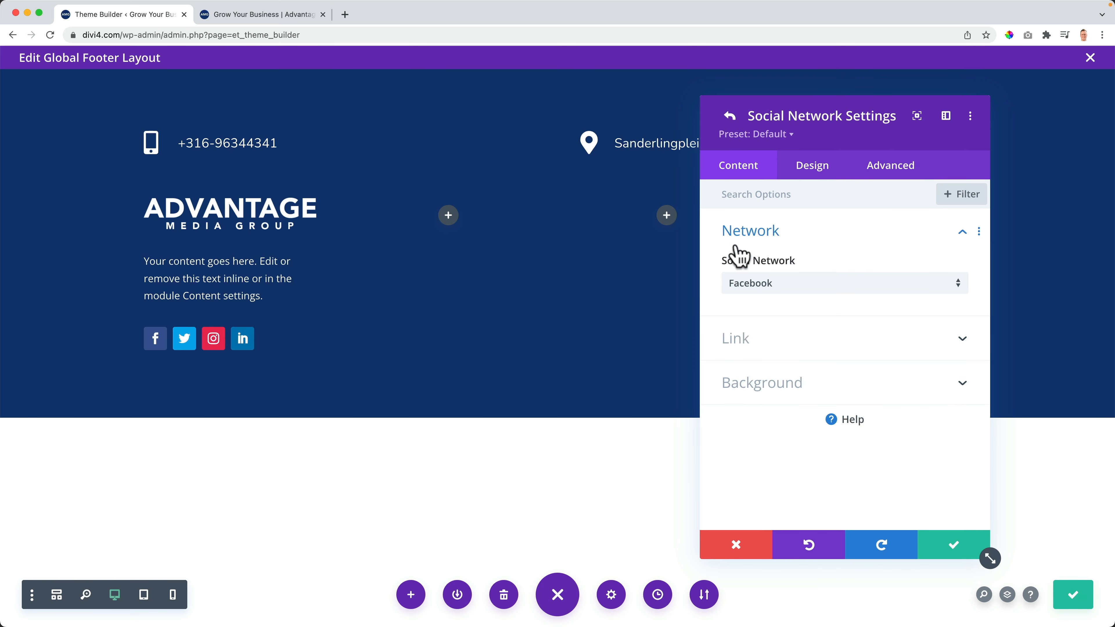
click(817, 176)
click(771, 243)
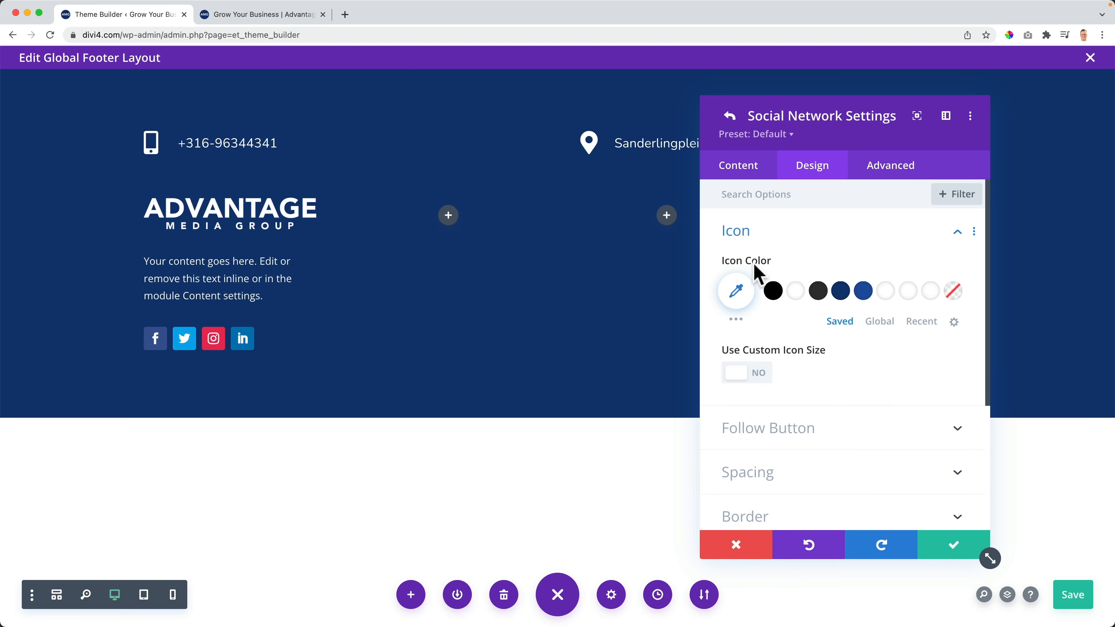
click(884, 294)
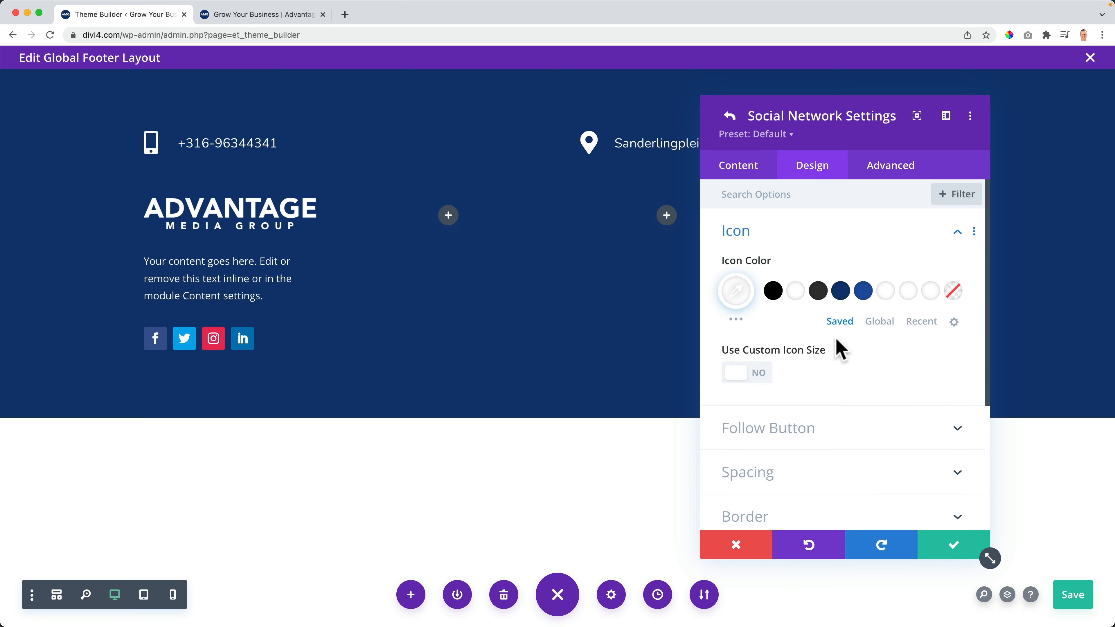
- Make the Facebook social network's background color transparent
click(742, 169)
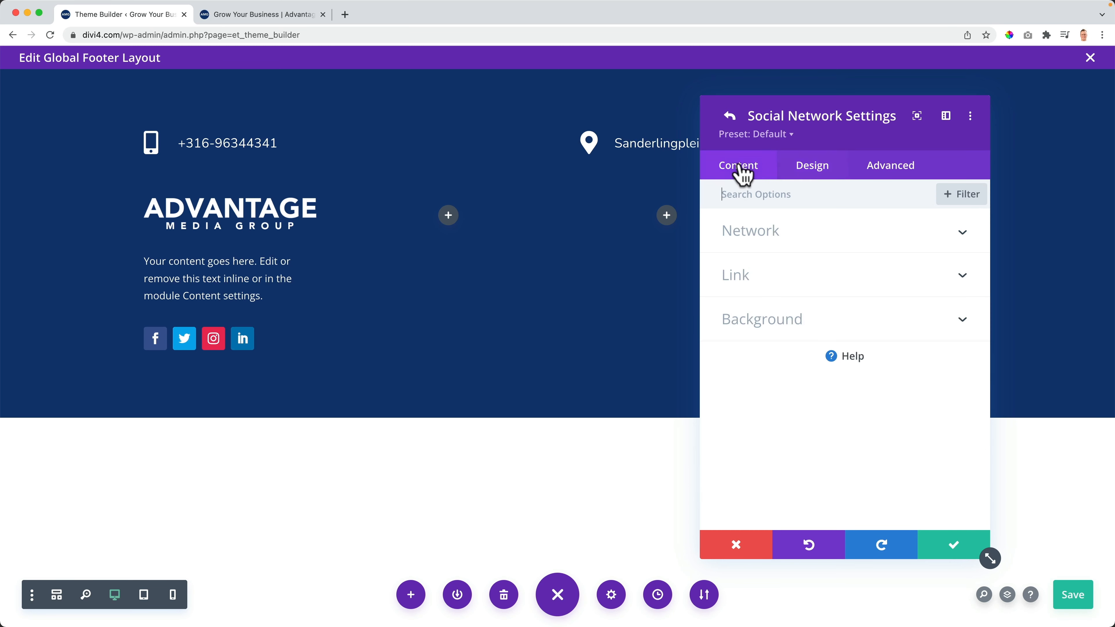
click(759, 319)
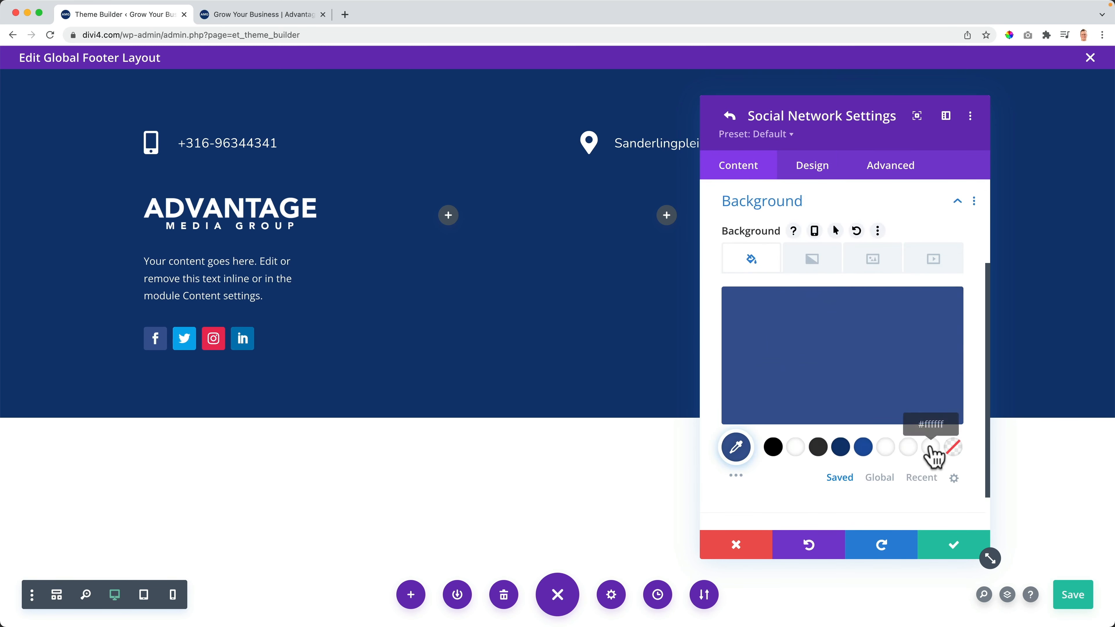
click(949, 446)
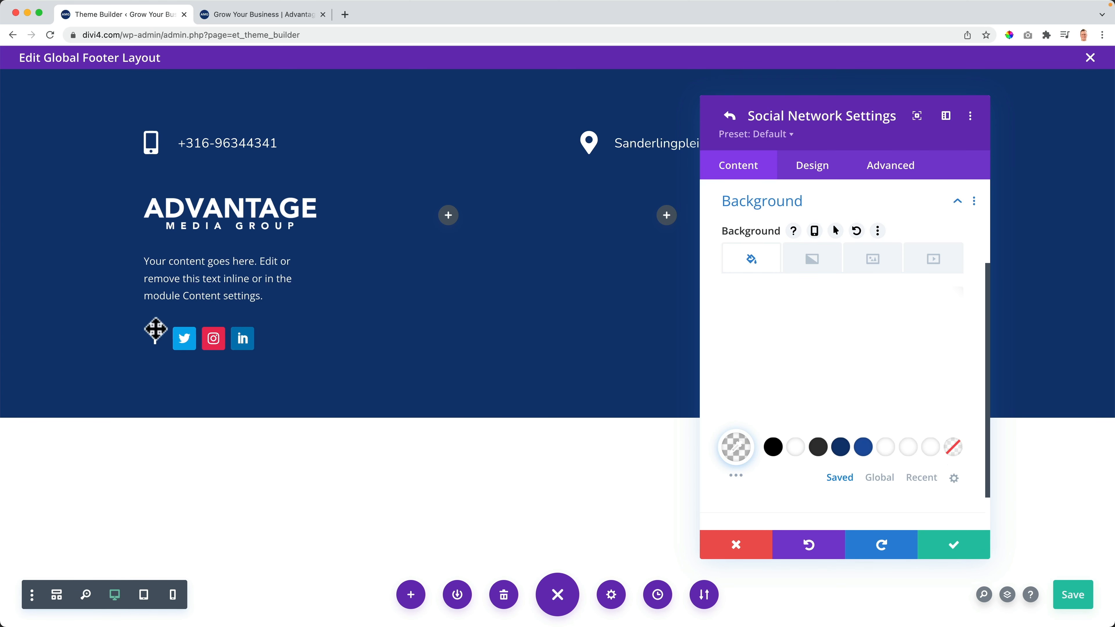
- Extend the Facebook icon's transparent background color to All Social Media Follows throughout This Section and save the module
right_click(799, 330)
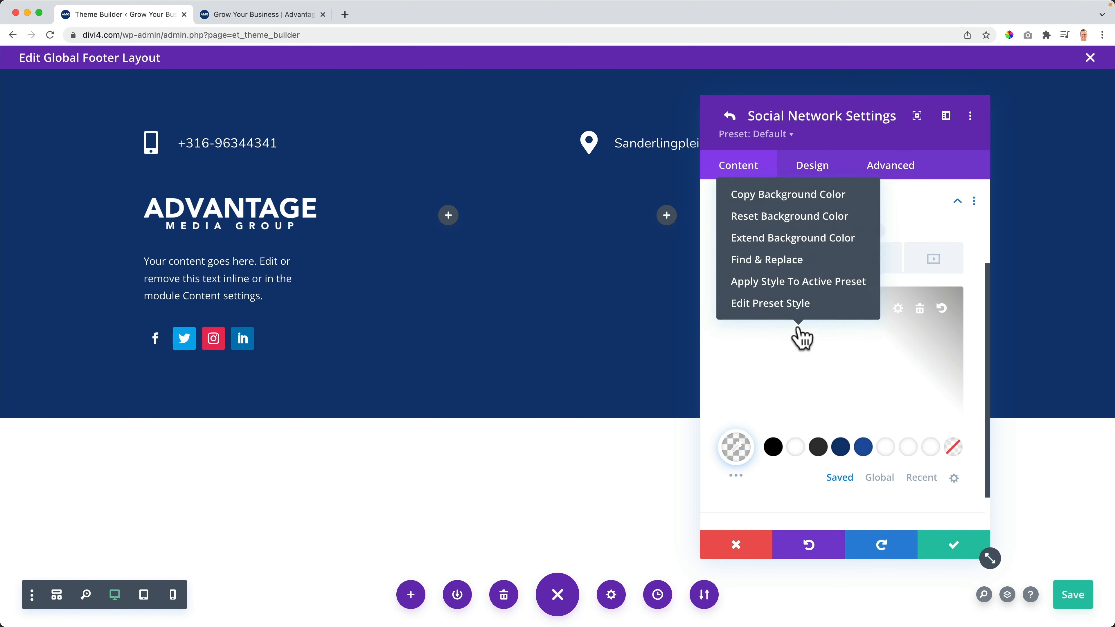
click(779, 239)
click(763, 285)
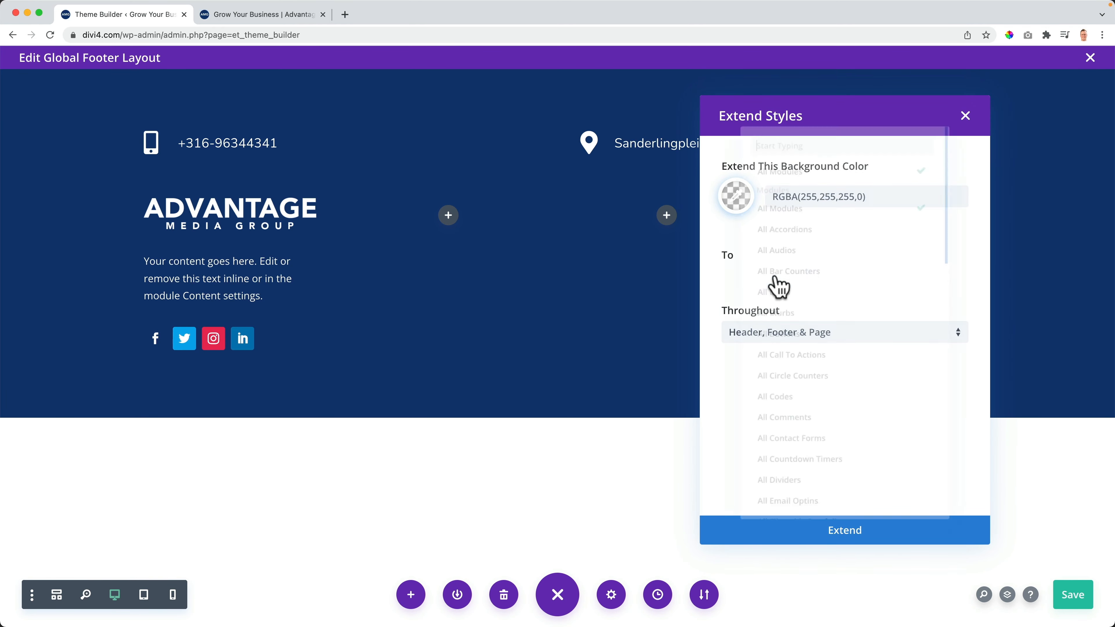
scroll(779, 354, down, 6)
scroll(778, 355, down, 7)
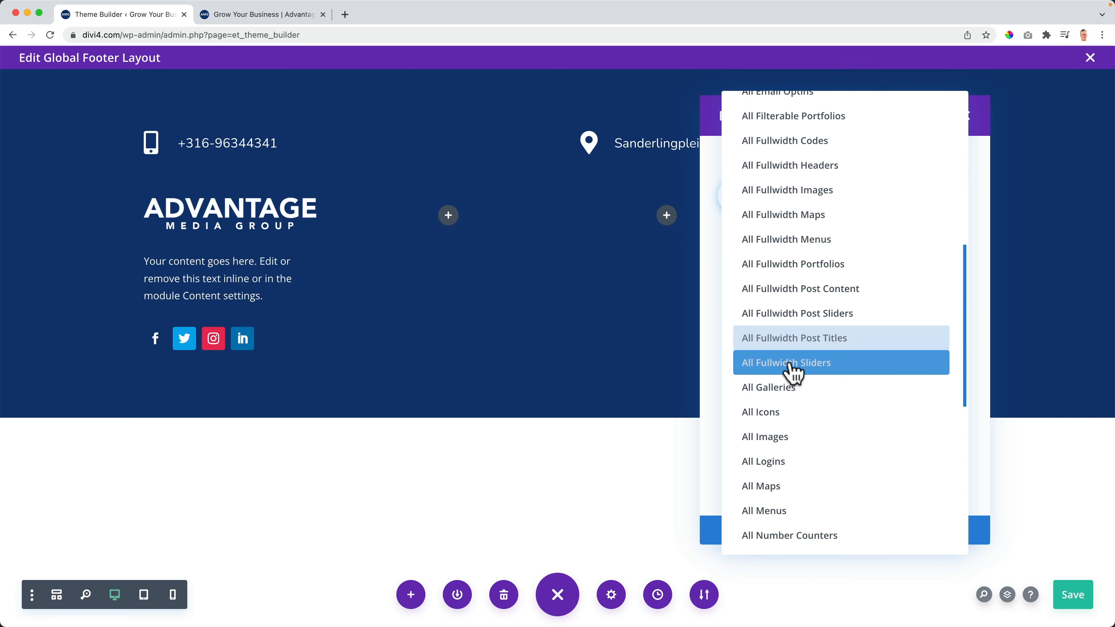
scroll(792, 373, down, 5)
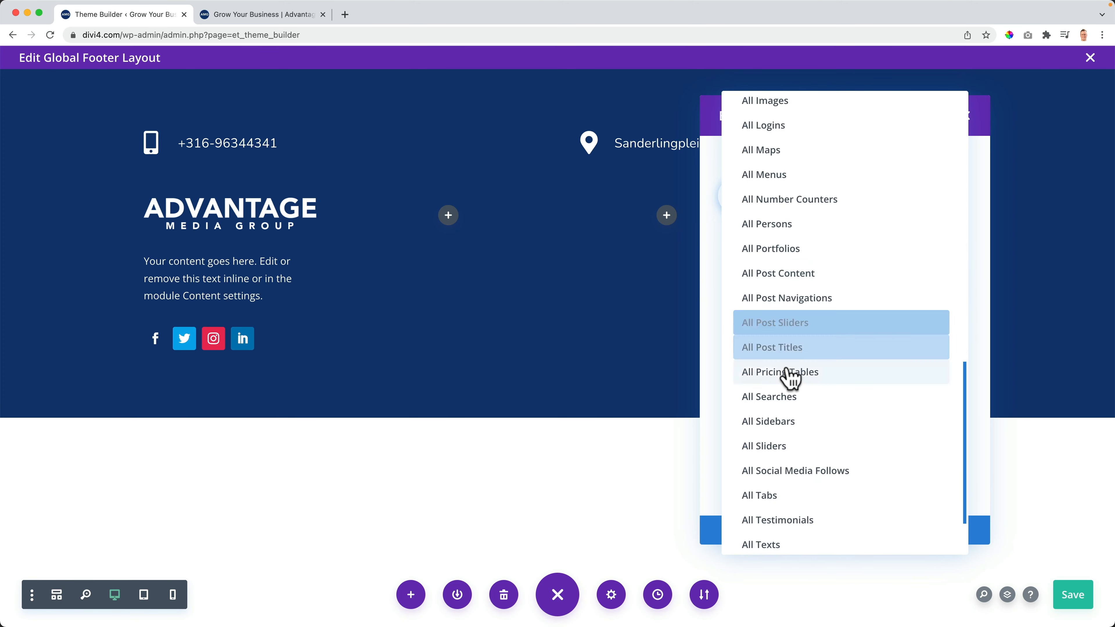
click(800, 433)
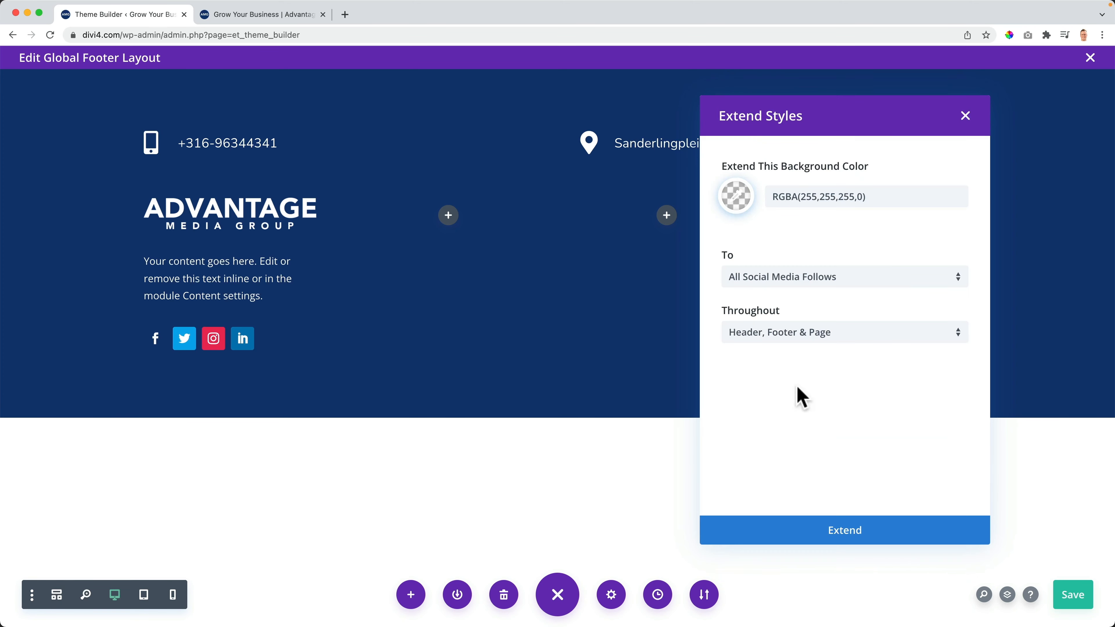
click(803, 343)
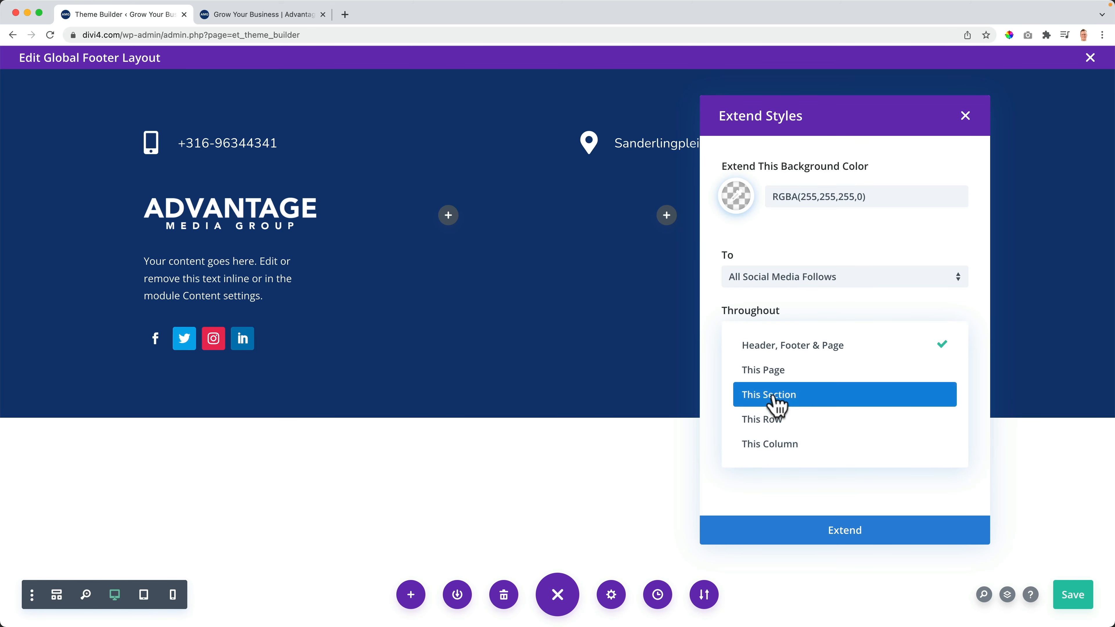
click(787, 399)
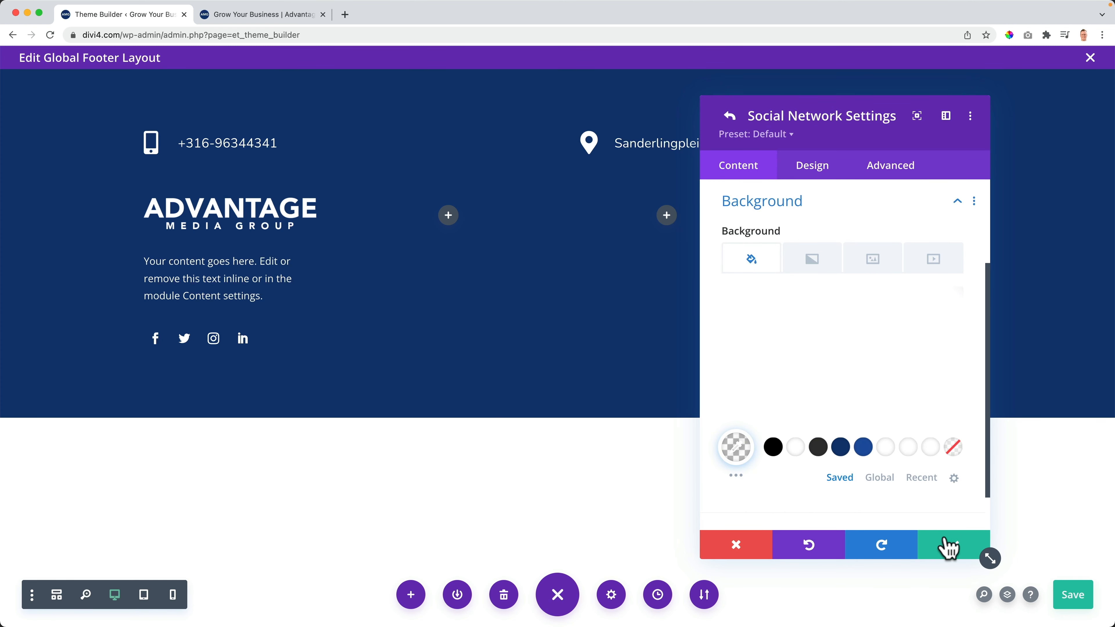
click(948, 547)
click(948, 549)
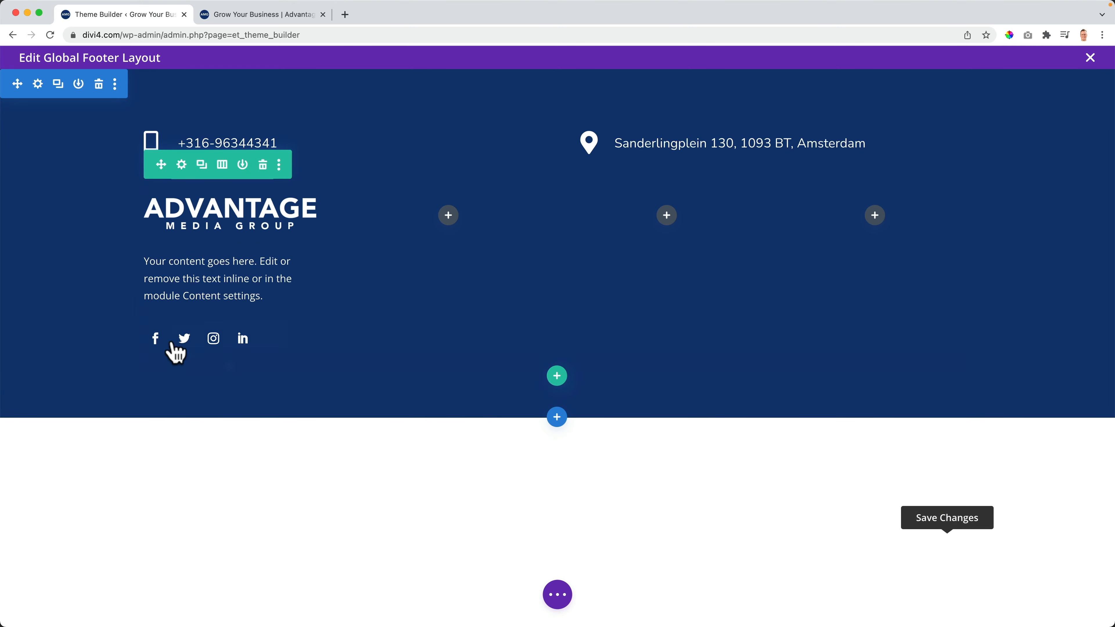
- Enter the Facebook profile address as the Facebook network's Account Link URL and save it
click(203, 335)
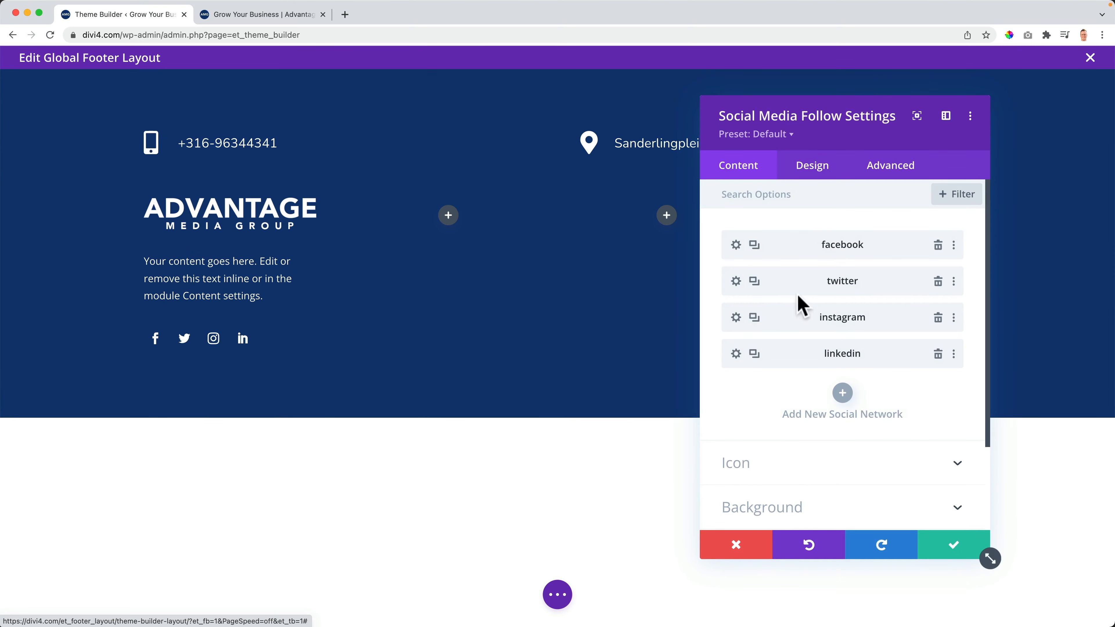
click(733, 246)
click(747, 349)
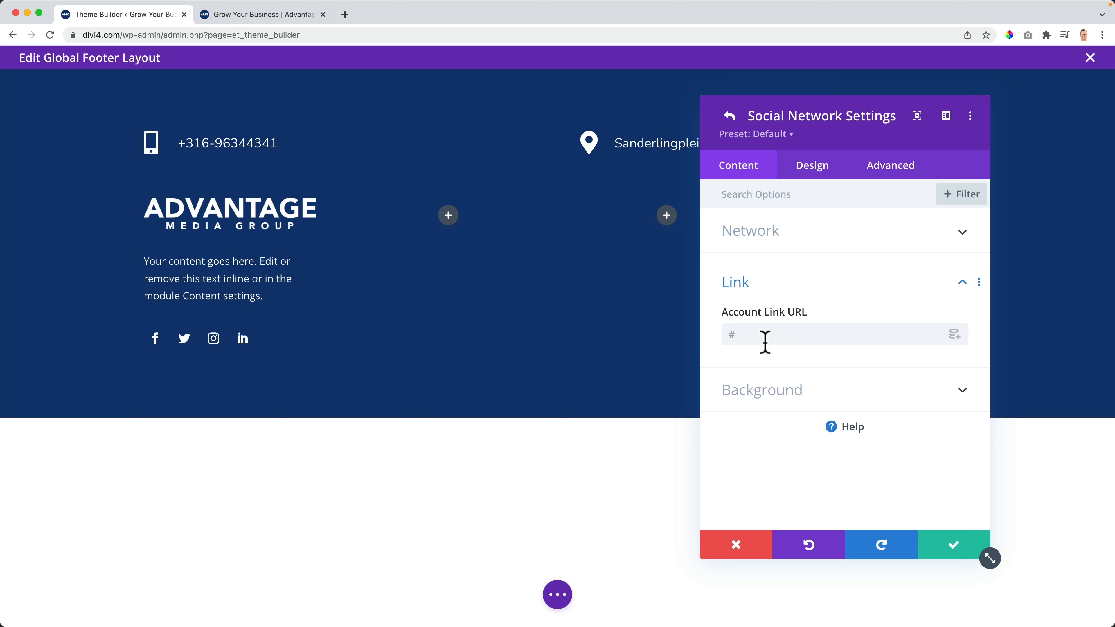
click(764, 338)
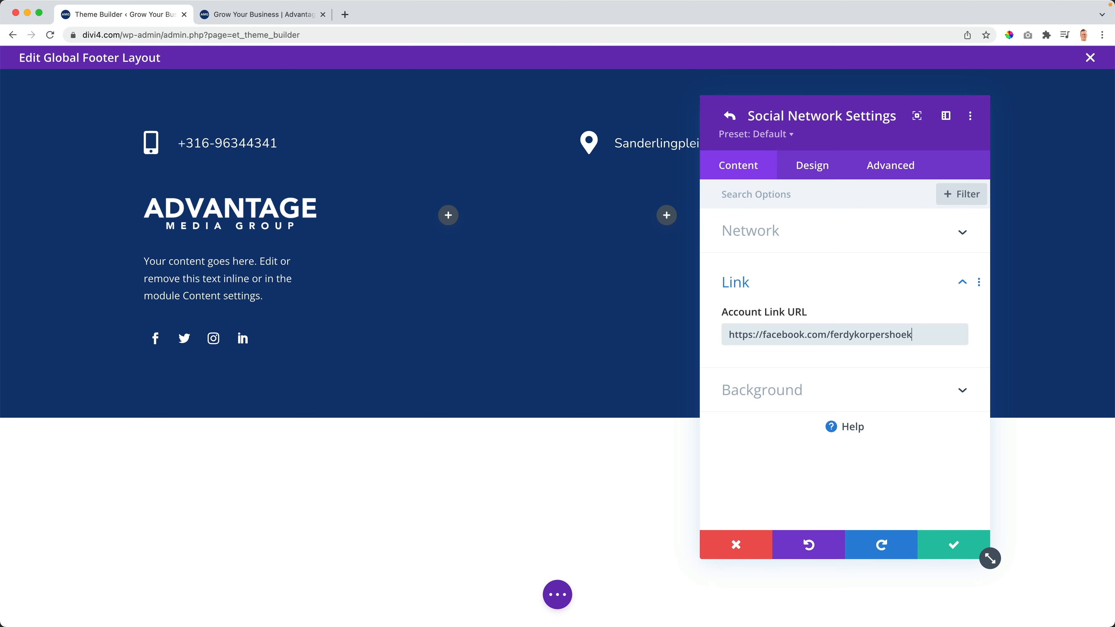
drag(880, 335, 928, 334)
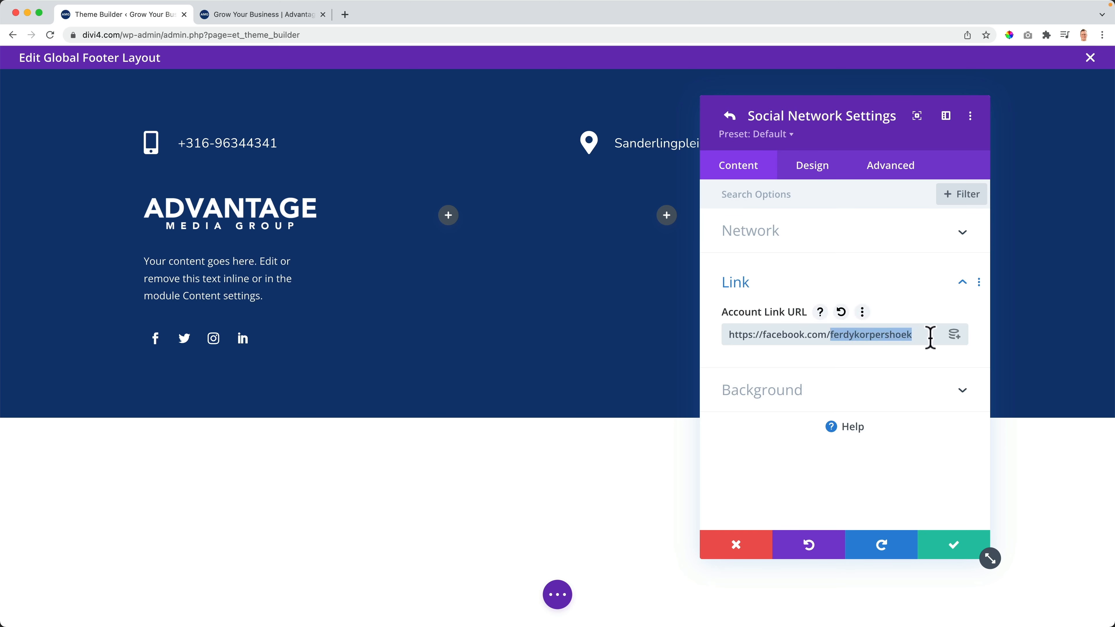
click(953, 544)
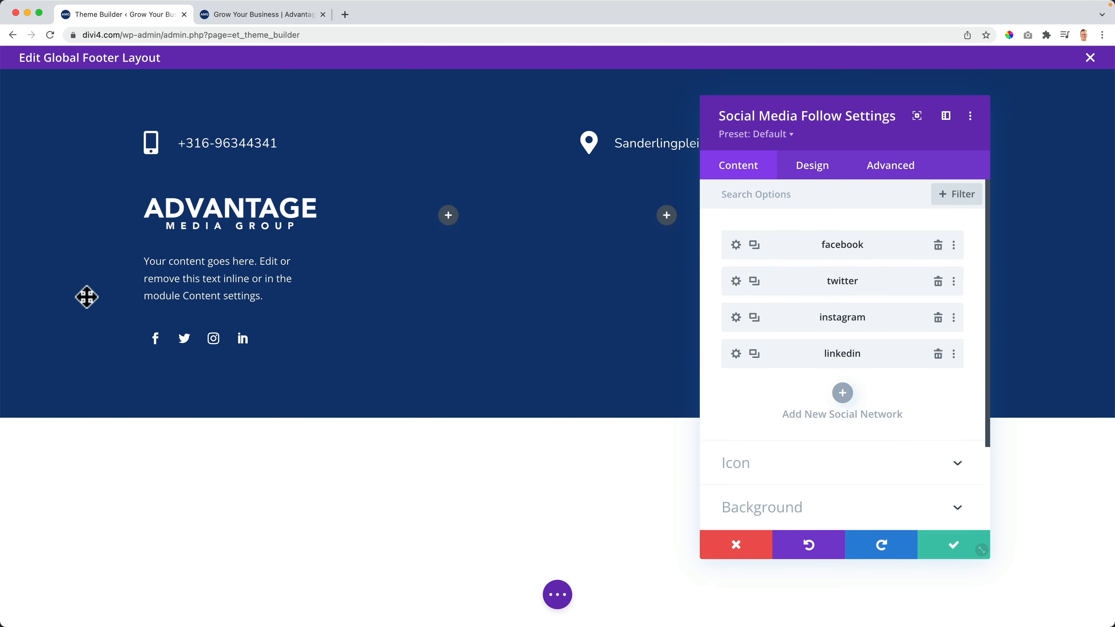
- Open the Twitter network's Account Link URL for editing
click(736, 282)
click(776, 348)
click(772, 334)
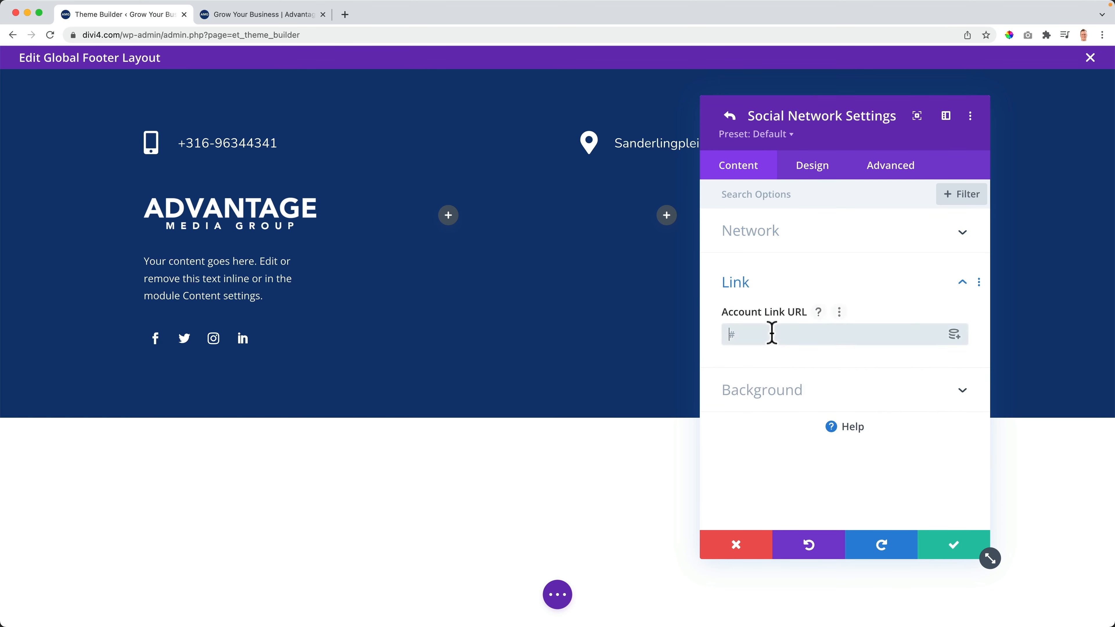
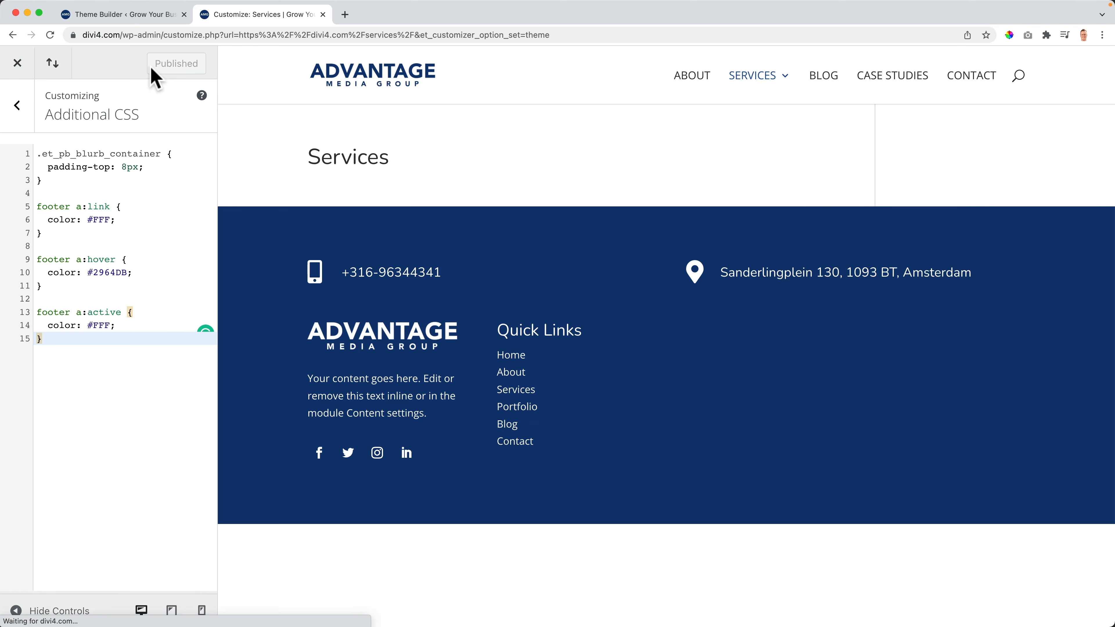
- Close the Customizer and test the Portfolio link in the footer's Quick Links
click(17, 63)
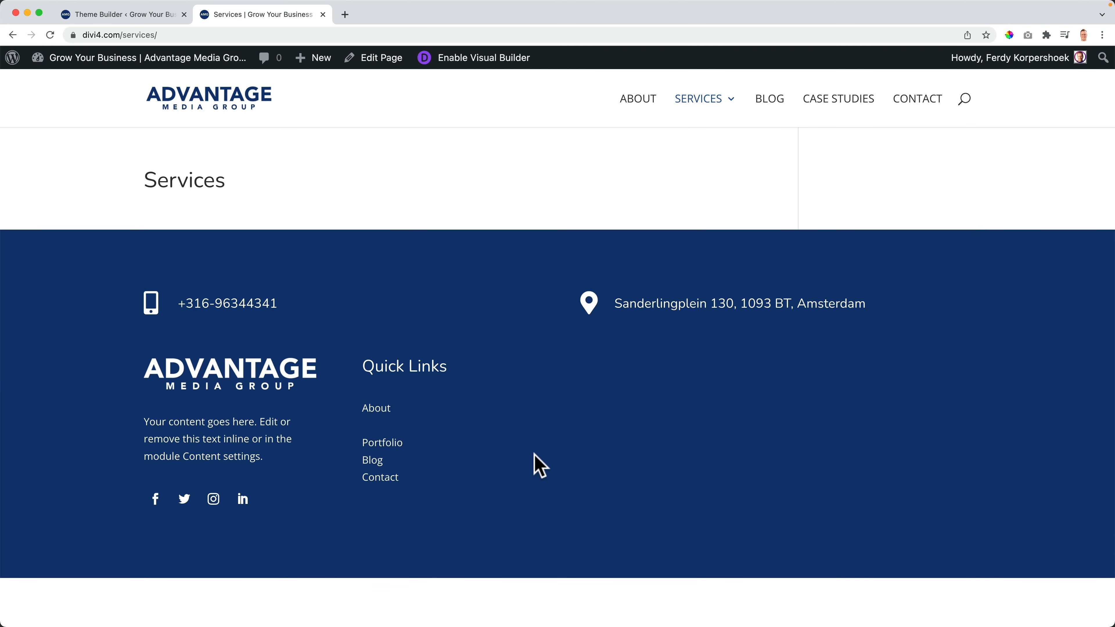
click(387, 442)
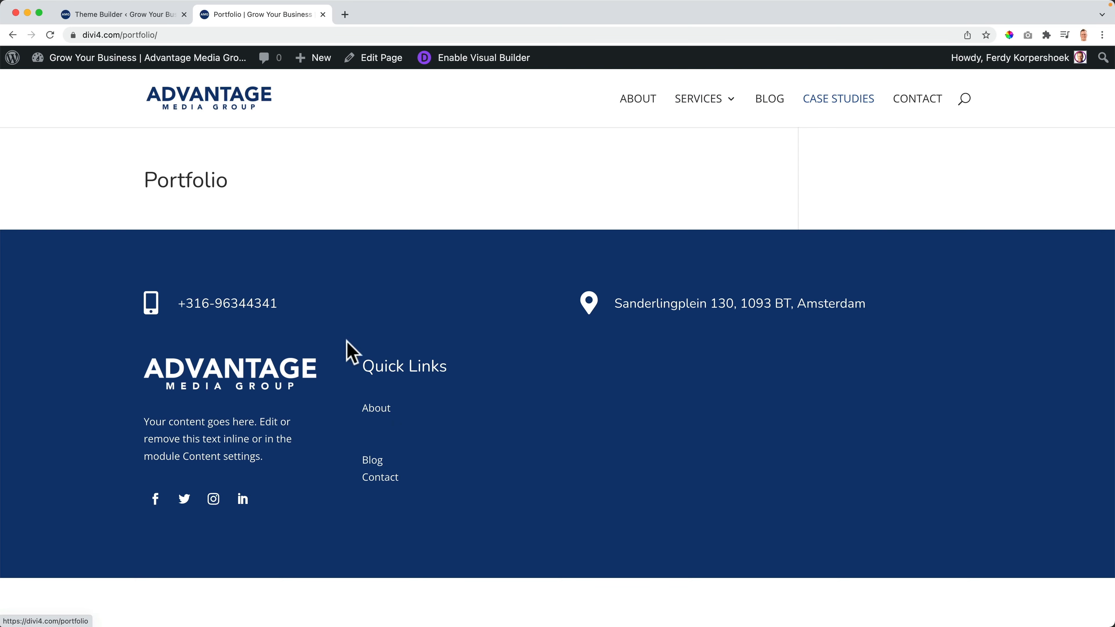
- In the Theme Customizer's Additional CSS, duplicate the footer a:active rule at the end of the code
mouse_move(163, 74)
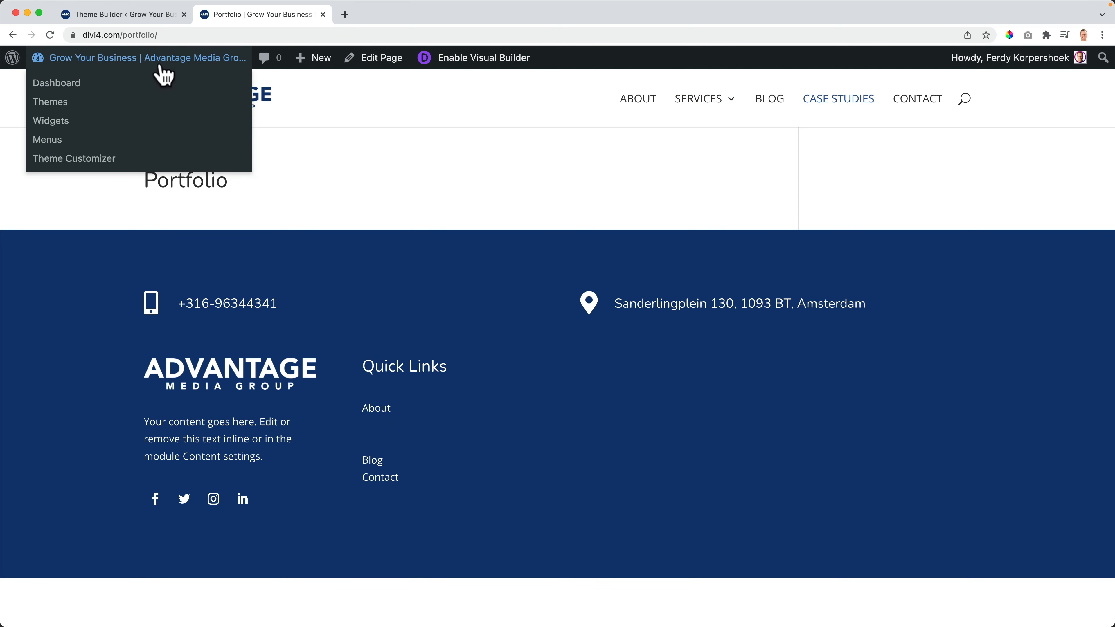
click(73, 159)
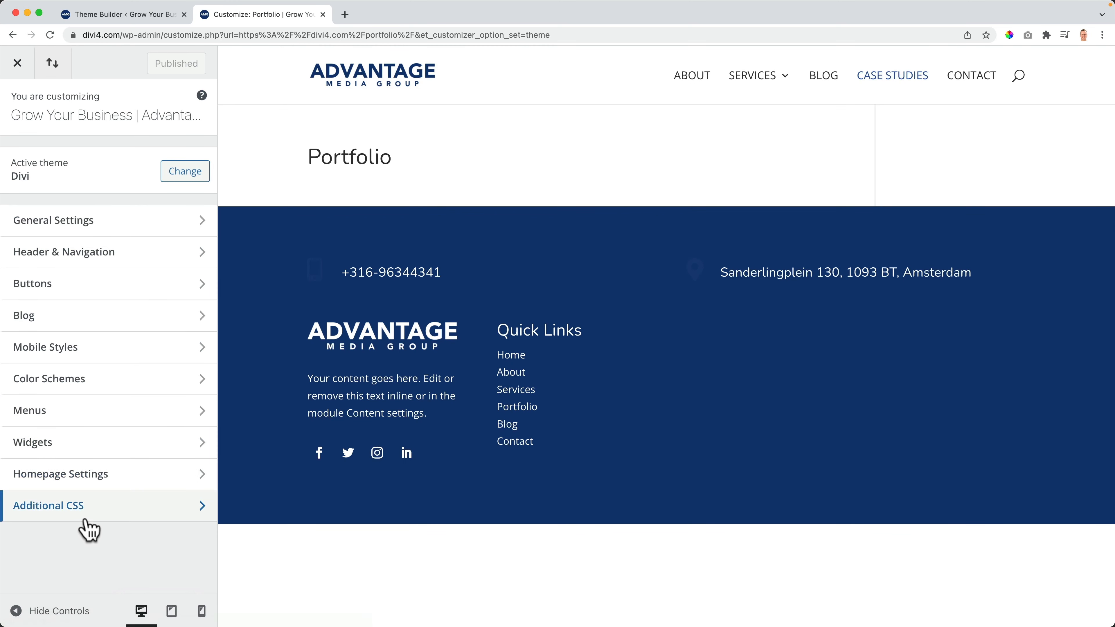
click(83, 519)
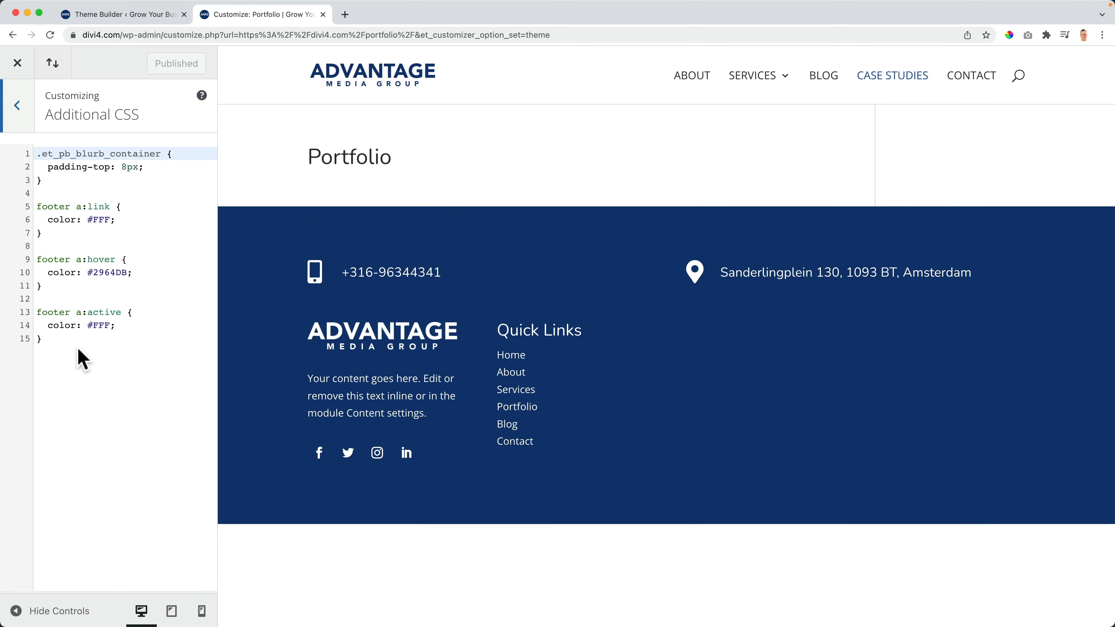
drag(78, 356, 33, 313)
key(super+c)
key(Right)
key(Return)
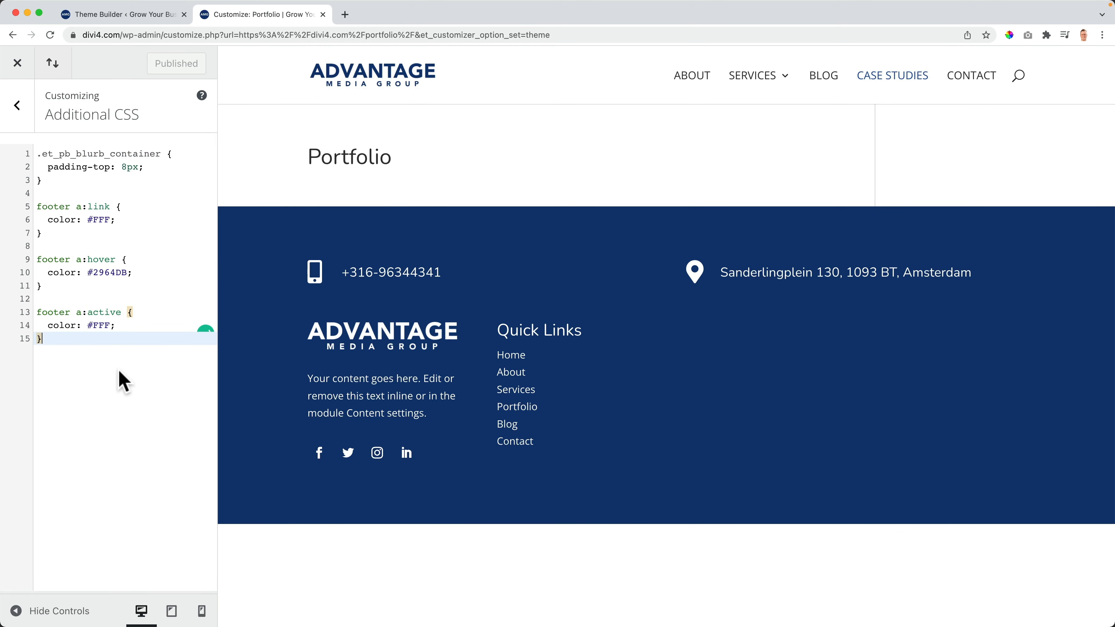
key(Return)
key(super+v)
- Change the duplicated rule's selector to footer a:visited, keeping color #FFF, and publish the CSS
drag(88, 366, 120, 366)
key(BackSpace)
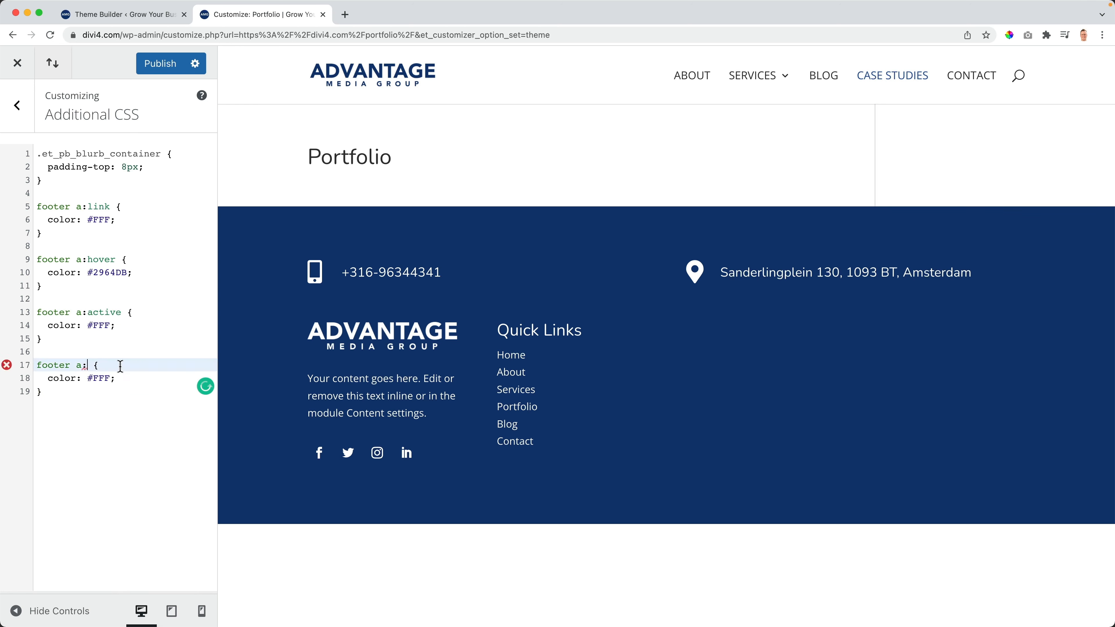
text(v)
click(110, 380)
click(115, 420)
click(162, 65)
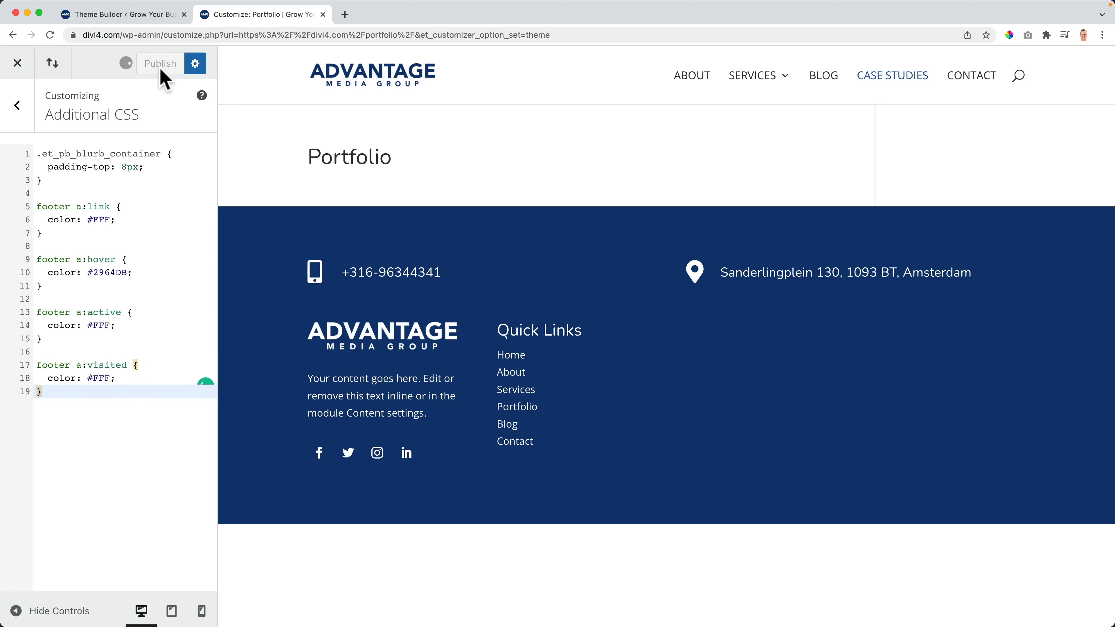
- Leave the Customizer and test the Home link in the footer's Quick Links
click(19, 67)
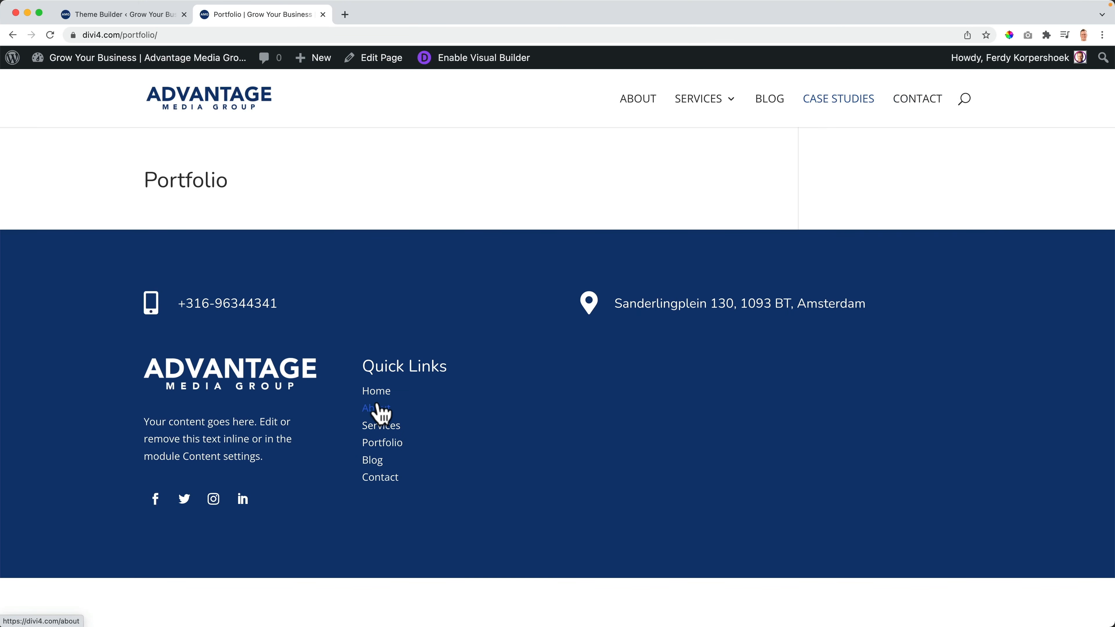
click(380, 401)
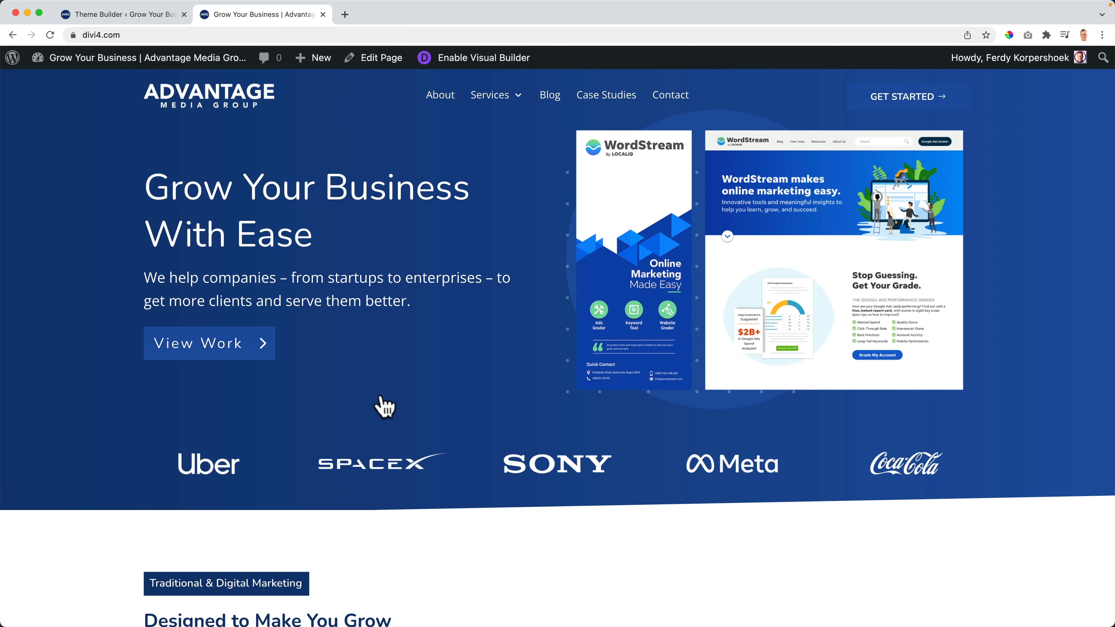
- In the global footer layout, duplicate the Quick Links text module and move the copy into the third column
scroll(526, 414, down, 20)
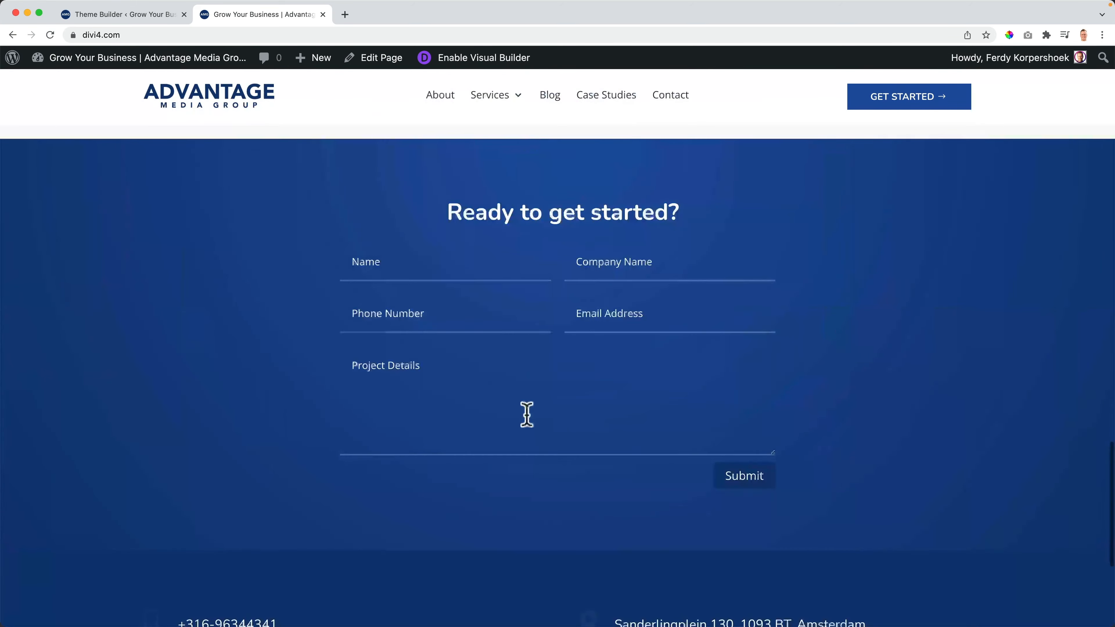
scroll(527, 414, down, 6)
scroll(525, 413, up, 18)
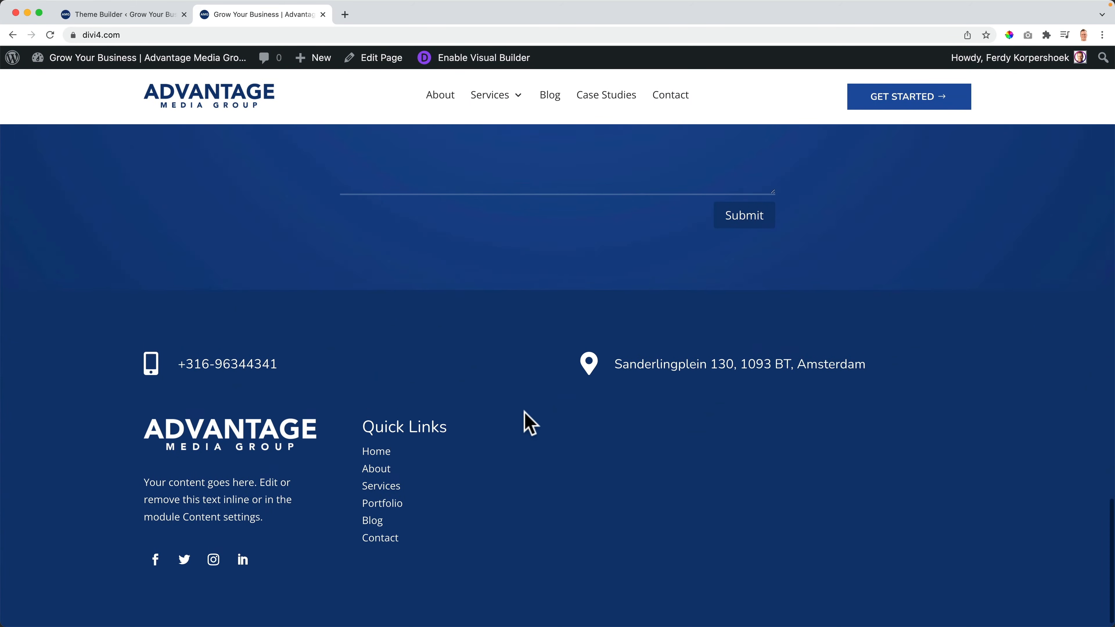
click(136, 17)
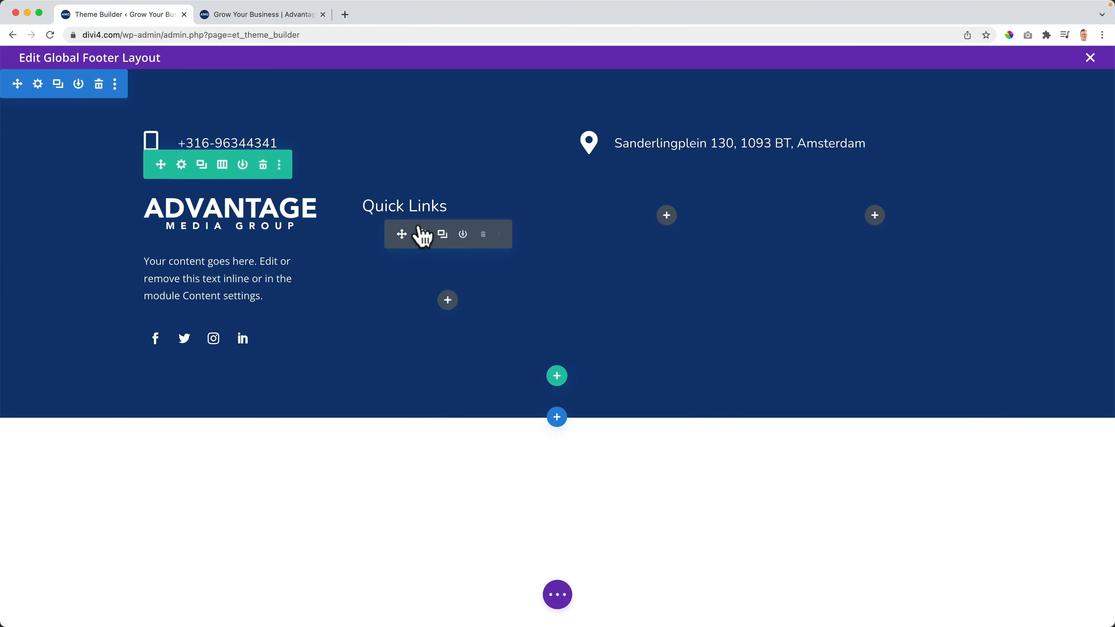
click(442, 235)
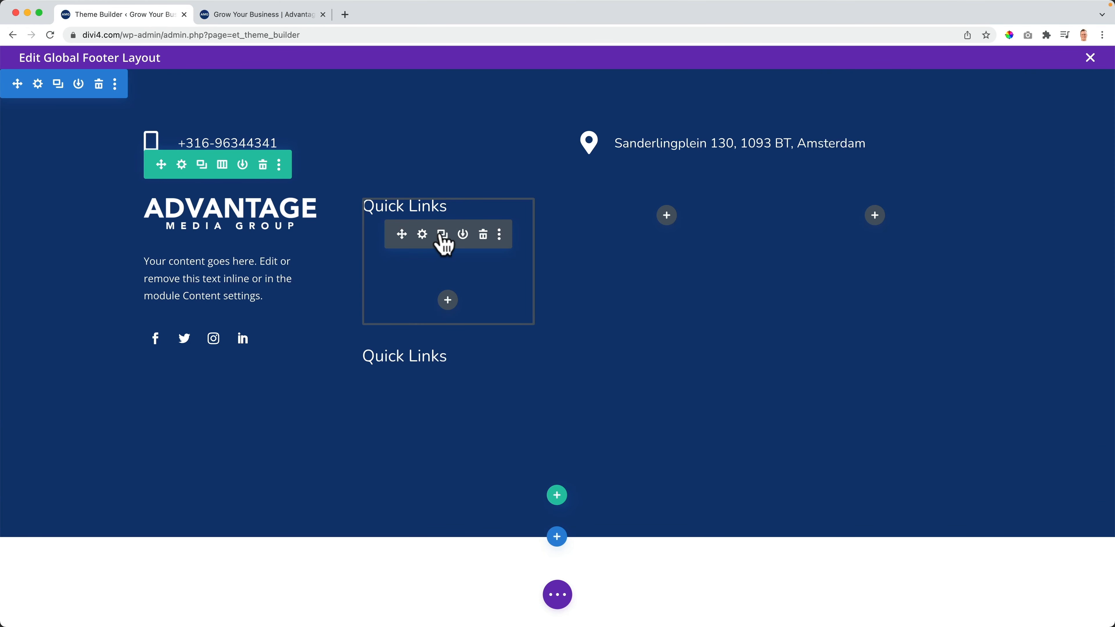
drag(645, 265, 667, 226)
- Change the heading of the text module in the third footer column to Services
click(640, 233)
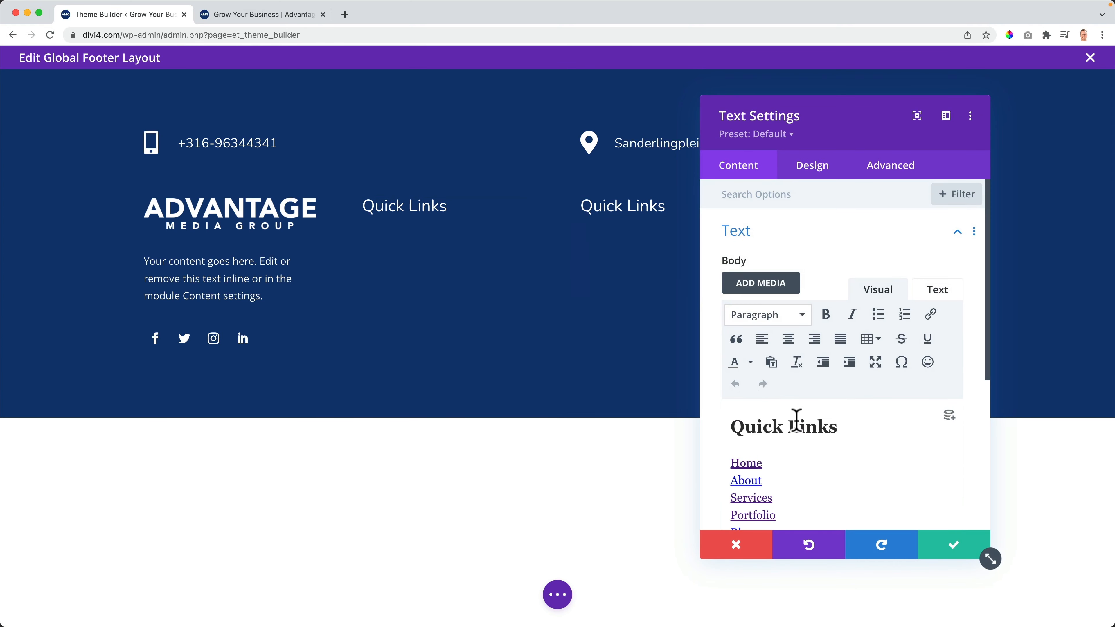
drag(839, 426, 735, 421)
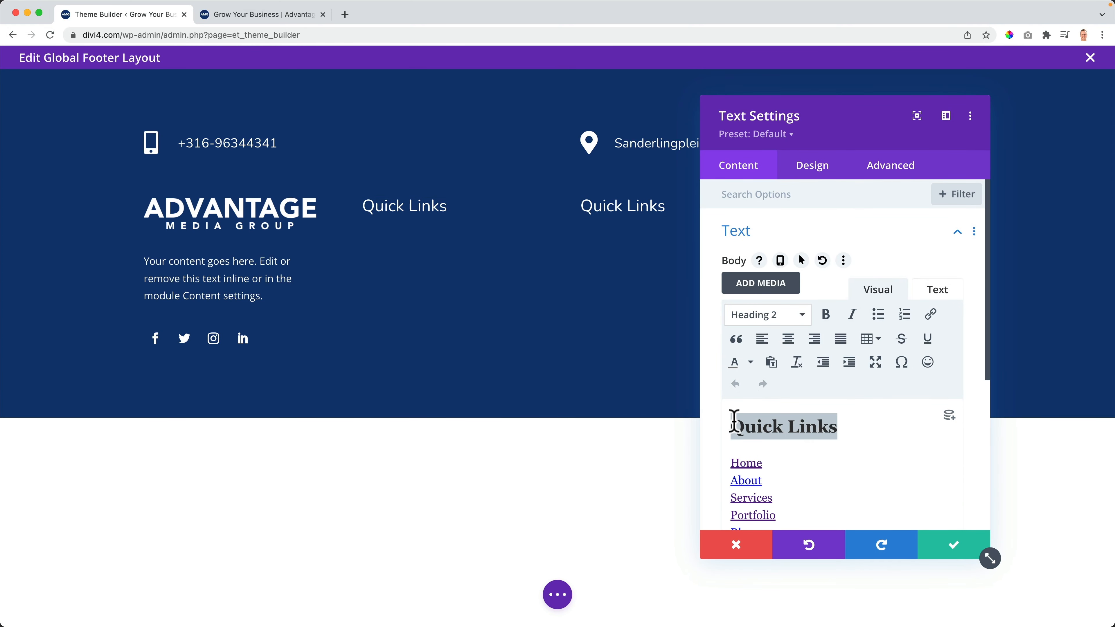
text(Services)
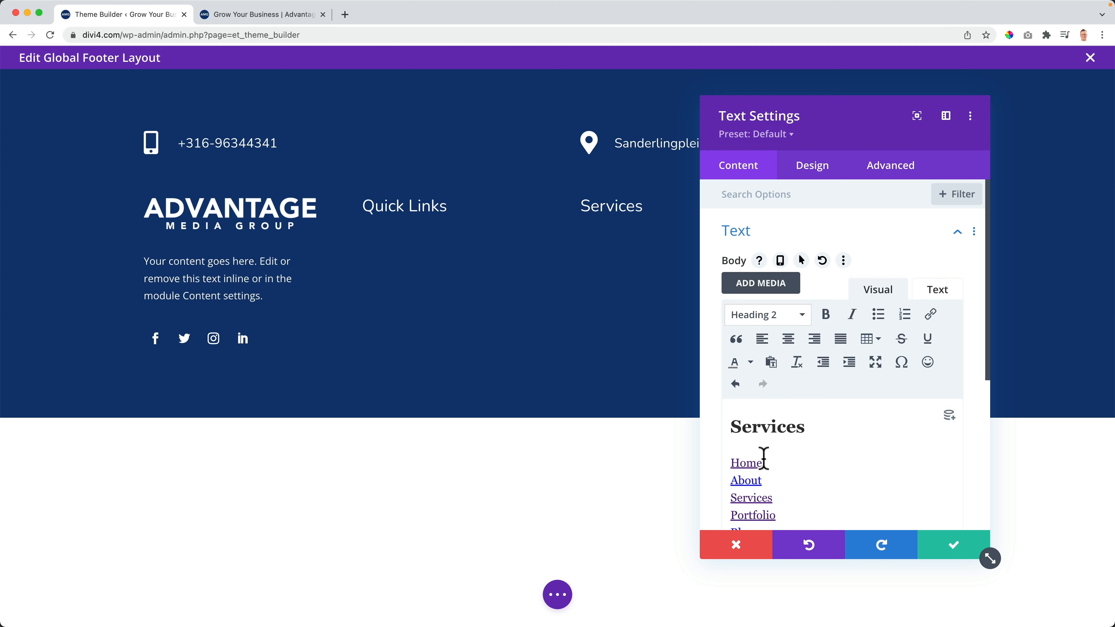
- Replace the first five links under the Services heading with the plain entries Marketing, Advertising, Rebranding, Copywriting and Webdesign
drag(764, 458, 752, 463)
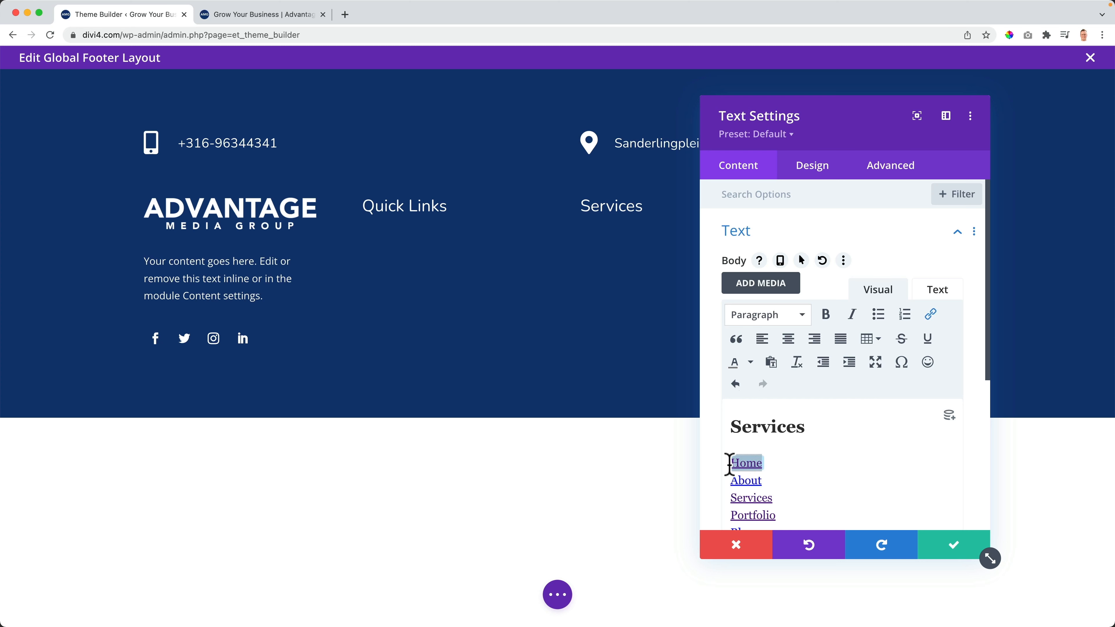
text(Marketing)
drag(764, 480, 726, 478)
text(A)
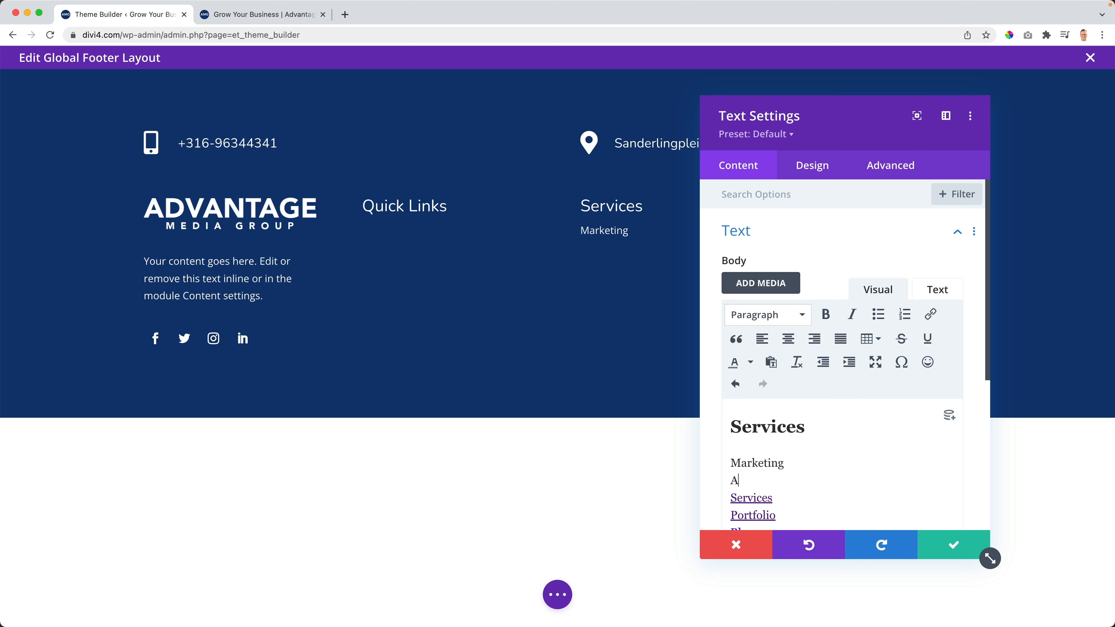
text(RE)
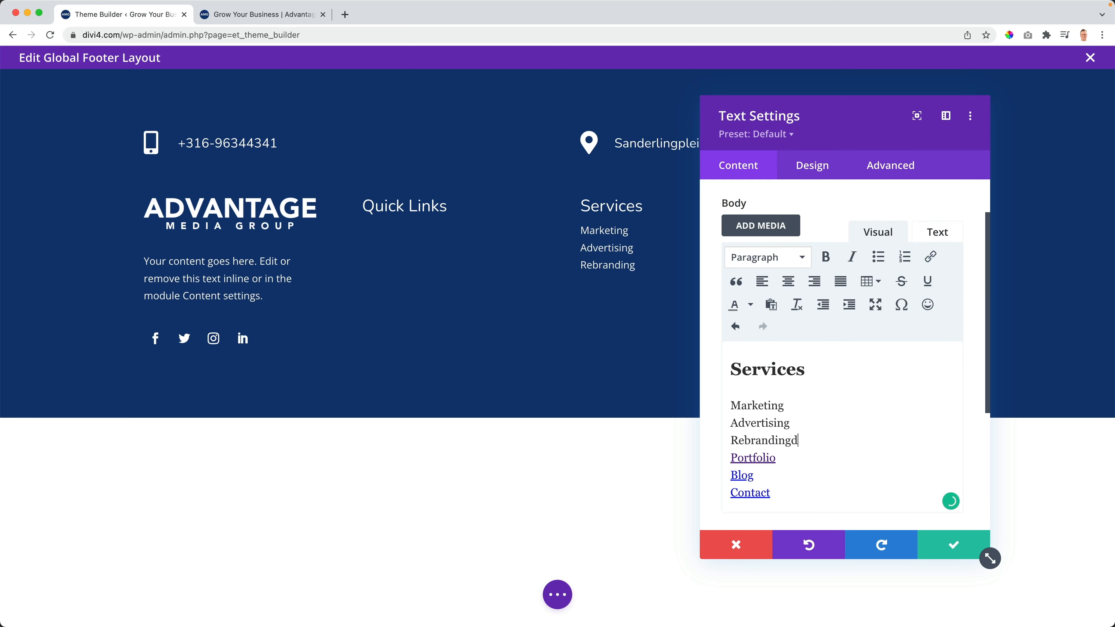
text(Textwriting)
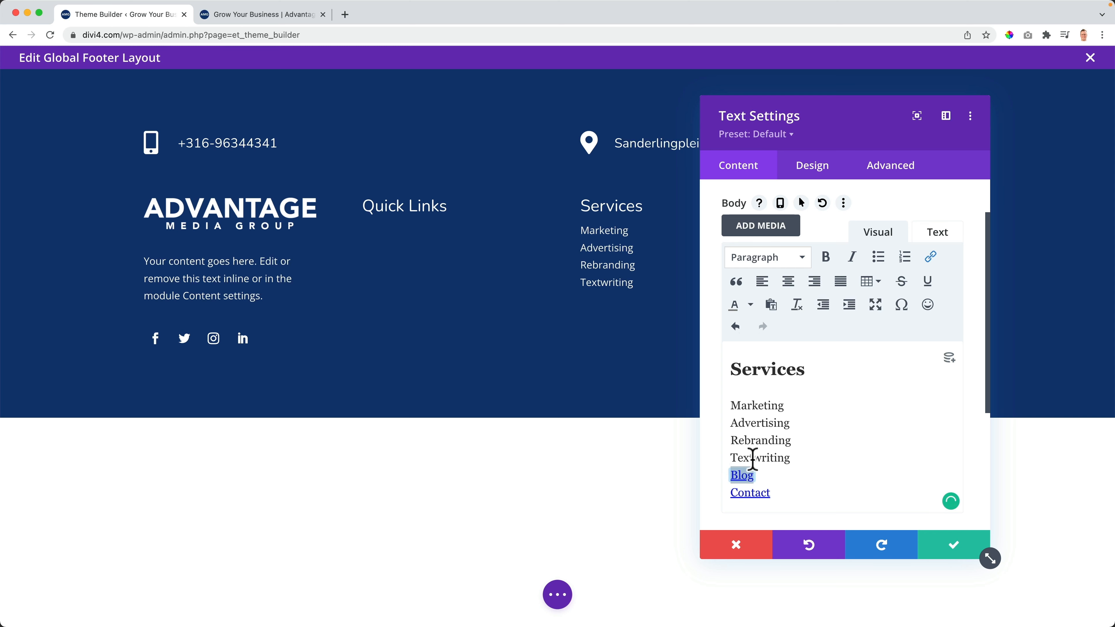
click(721, 457)
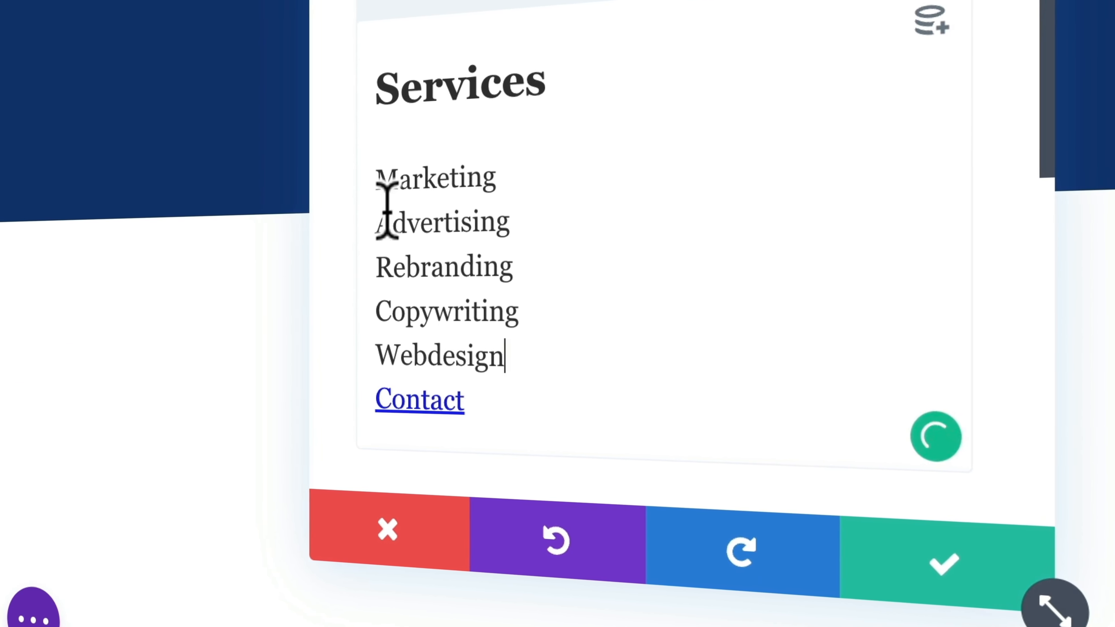
- Remove the leftover Contact link from the Services list and save the text module's settings
double_click(391, 402)
key(BackSpace)
key(BackSpace)
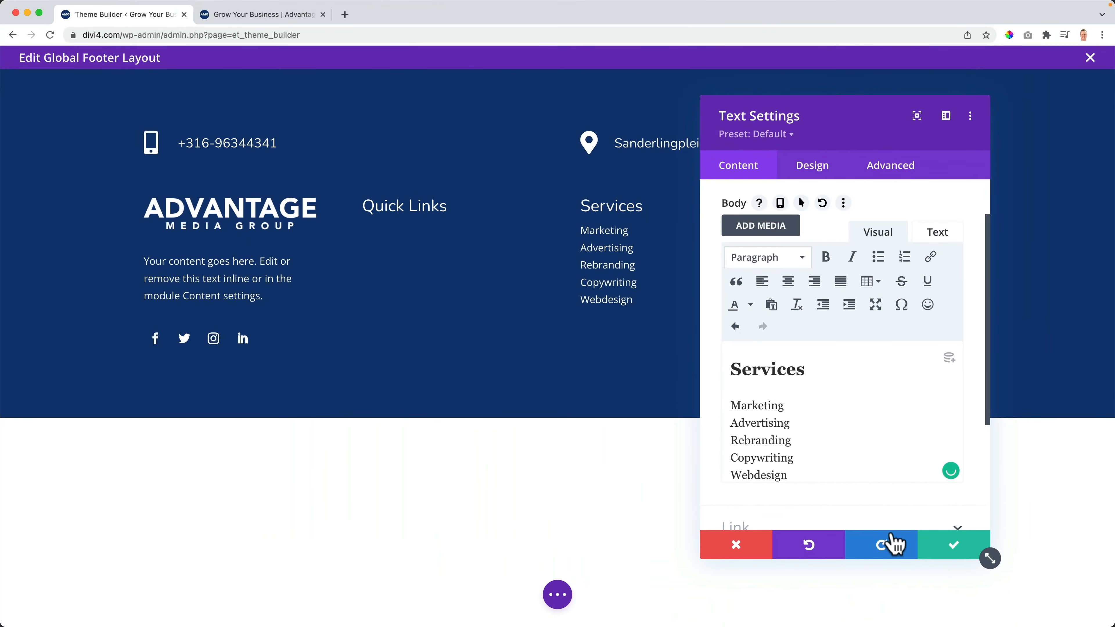
click(948, 546)
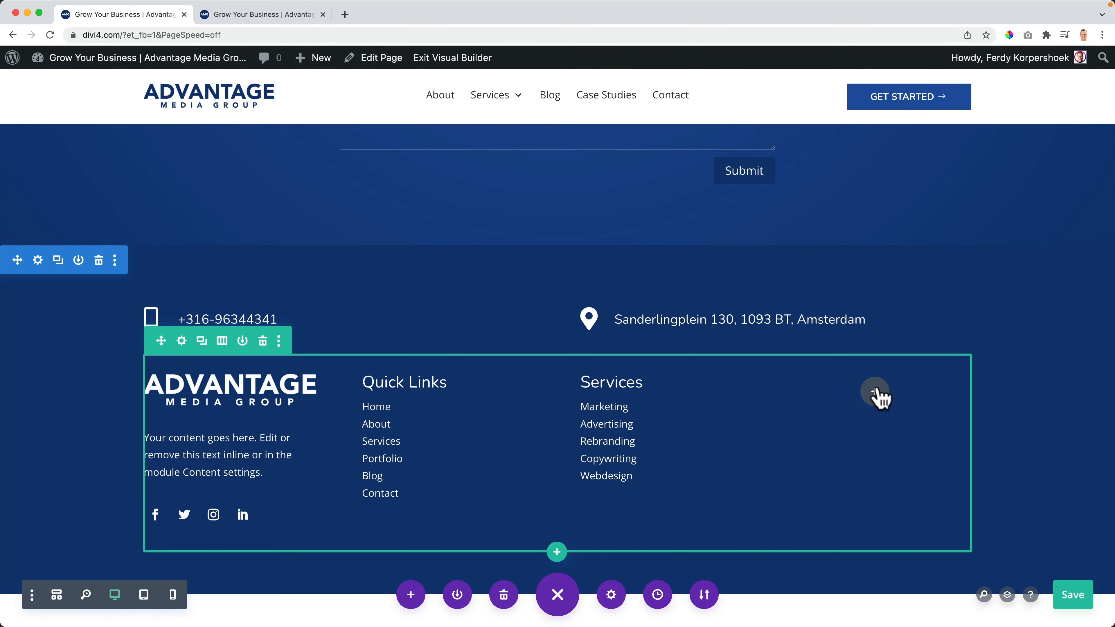
- Duplicate the contact form under "Ready to get started?" and move the copy into the footer's empty fourth column
scroll(484, 277, up, 5)
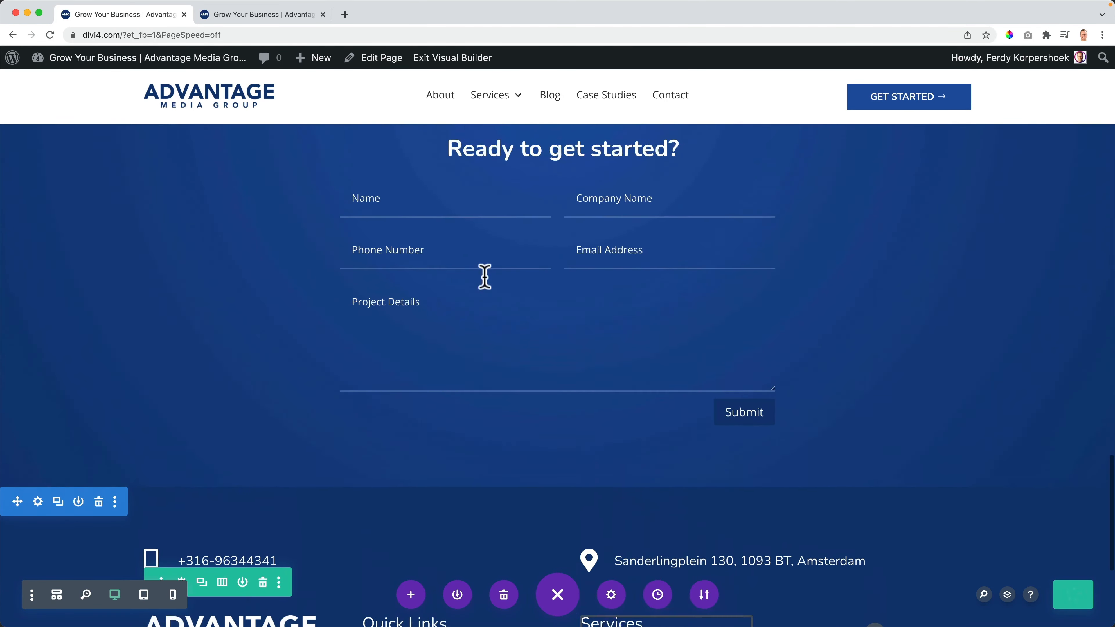
scroll(484, 276, up, 1)
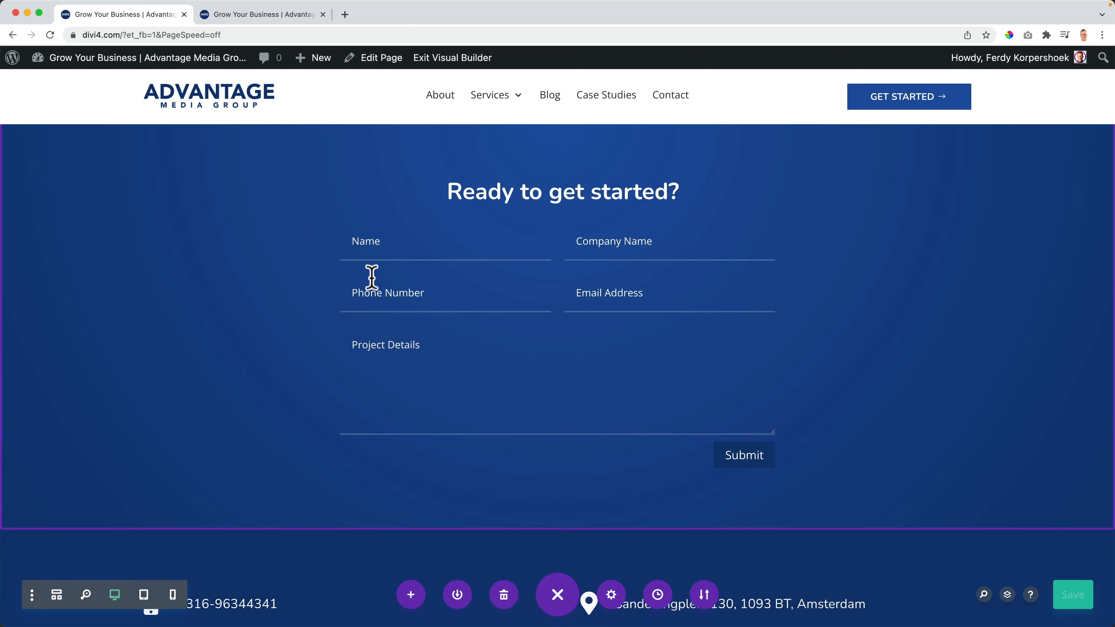
mouse_move(495, 267)
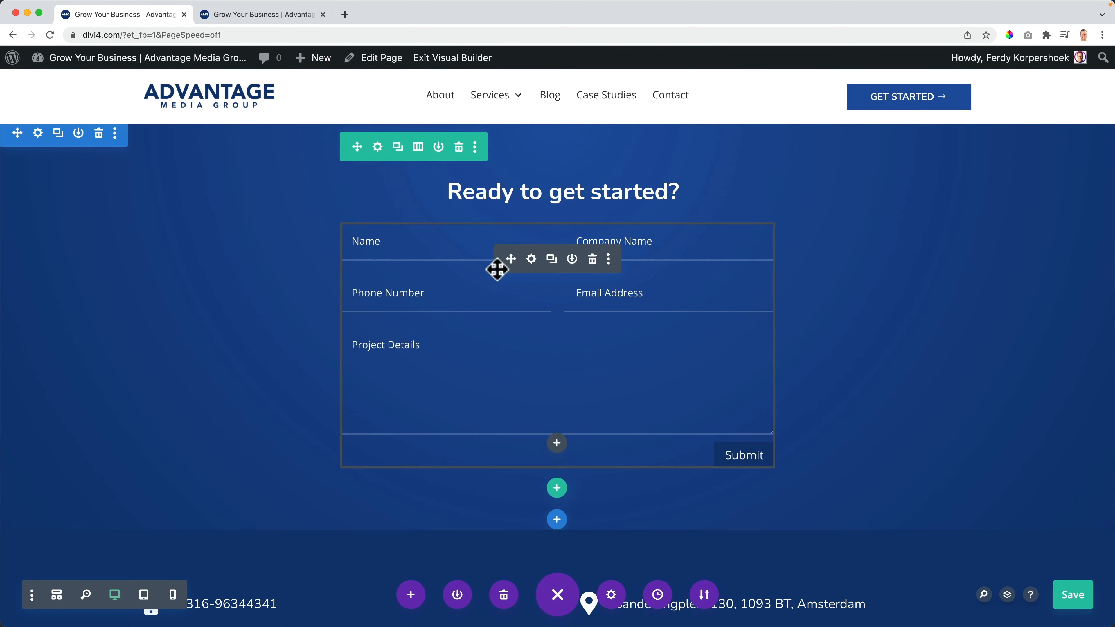
click(551, 259)
scroll(467, 324, down, 5)
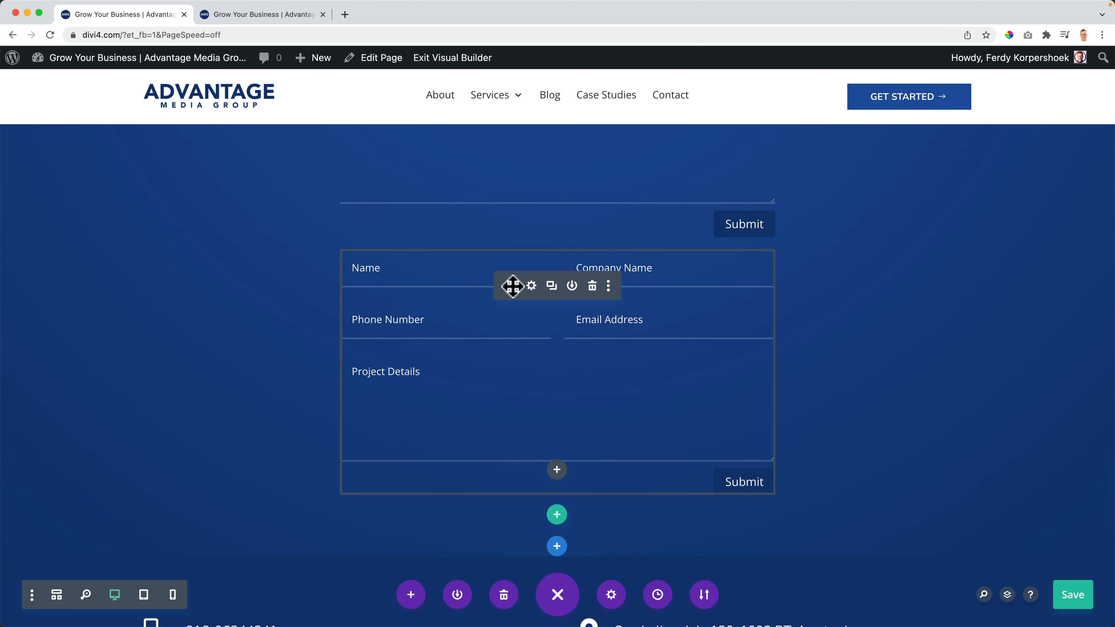
drag(512, 286, 921, 425)
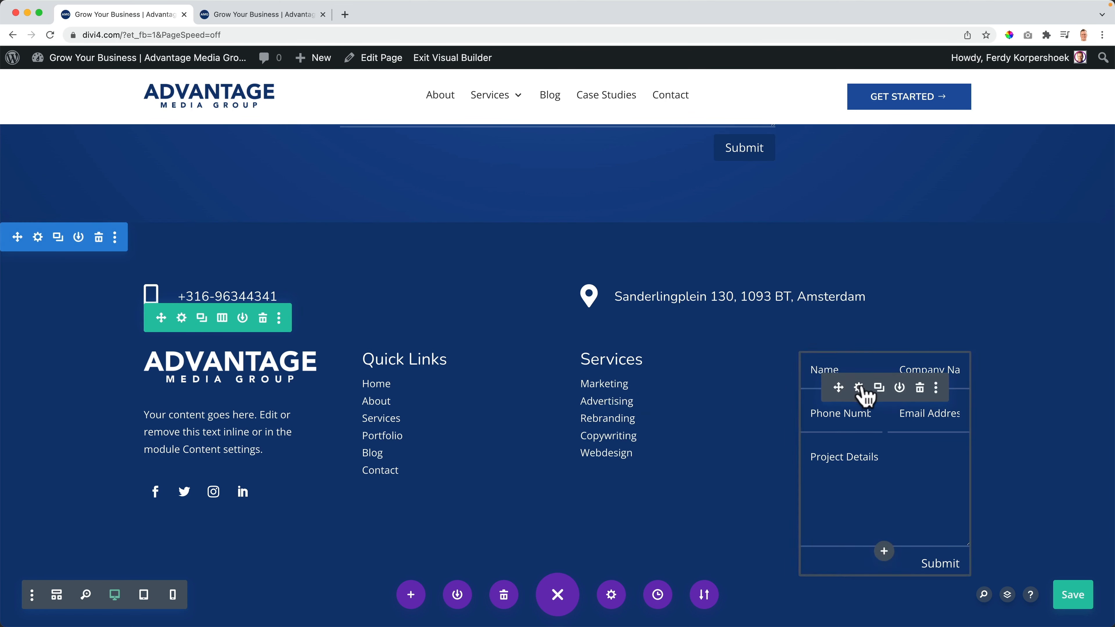
- Delete the CompanyName field from the footer's contact form and make the Name field full width
click(858, 388)
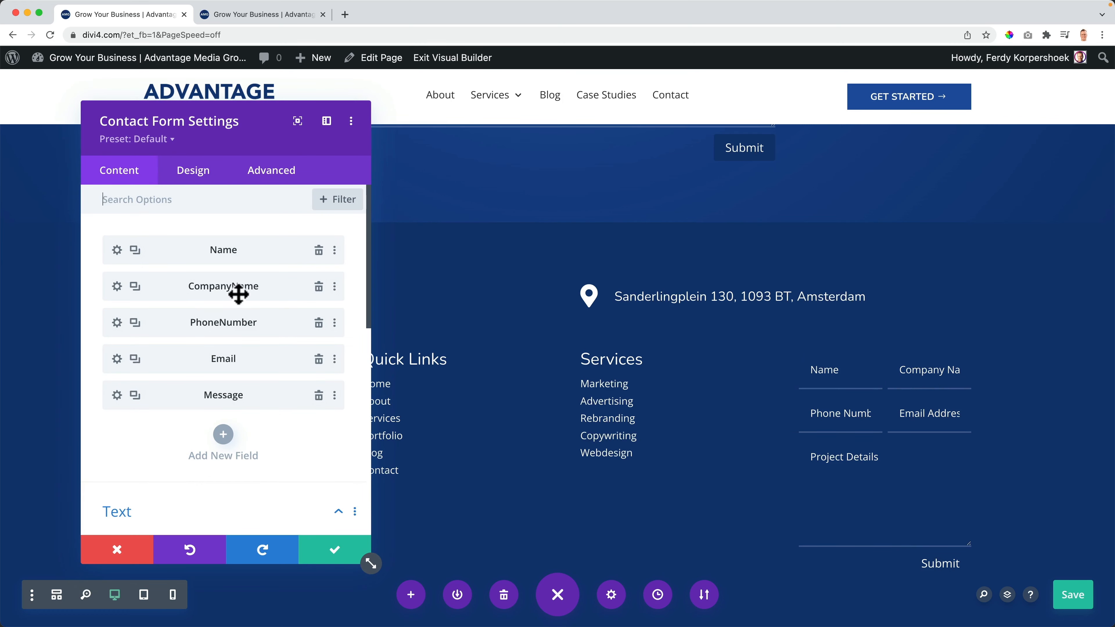
click(318, 287)
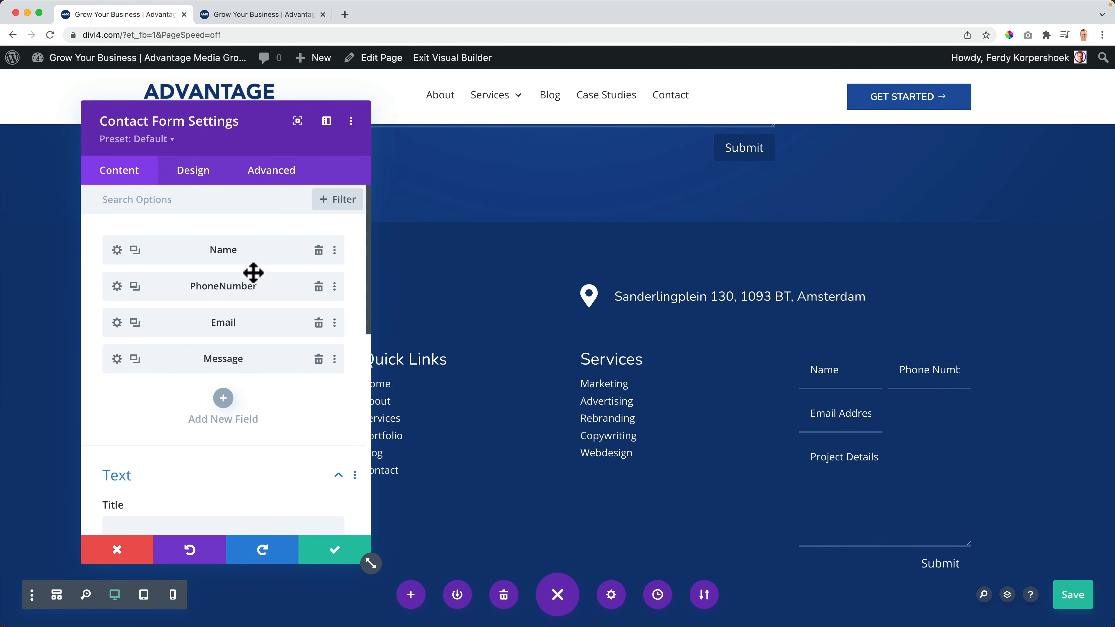
click(116, 250)
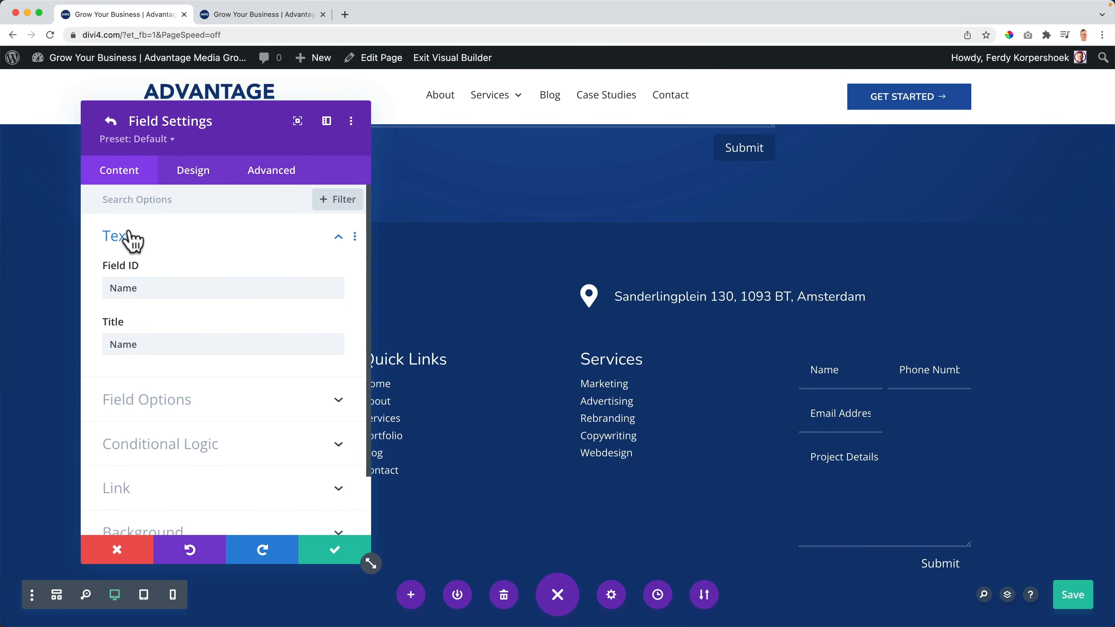
click(196, 181)
click(151, 246)
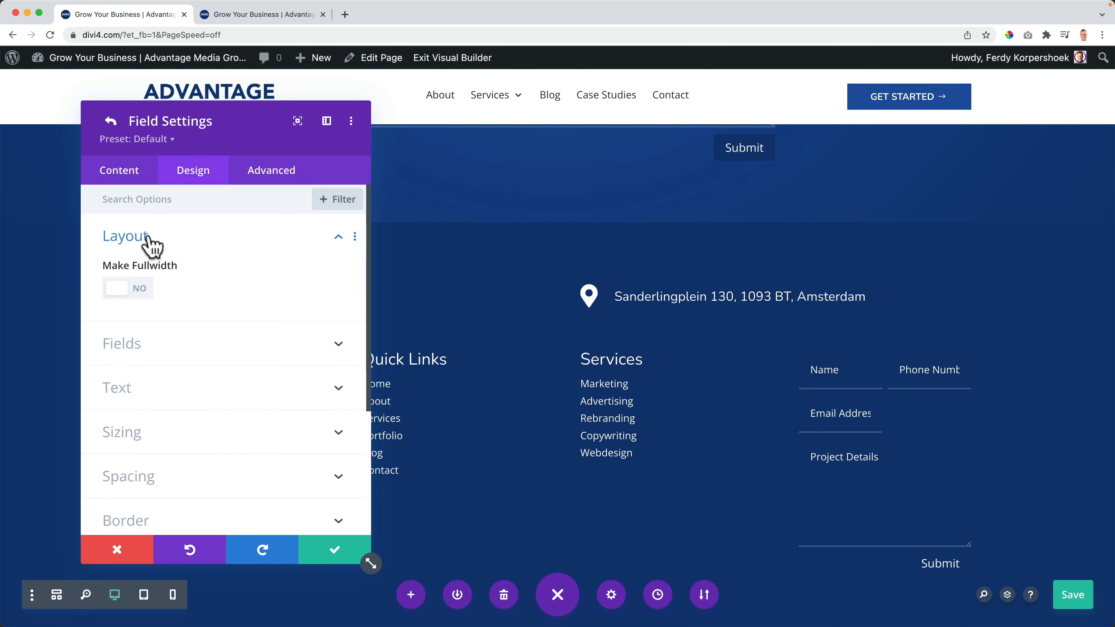
click(135, 289)
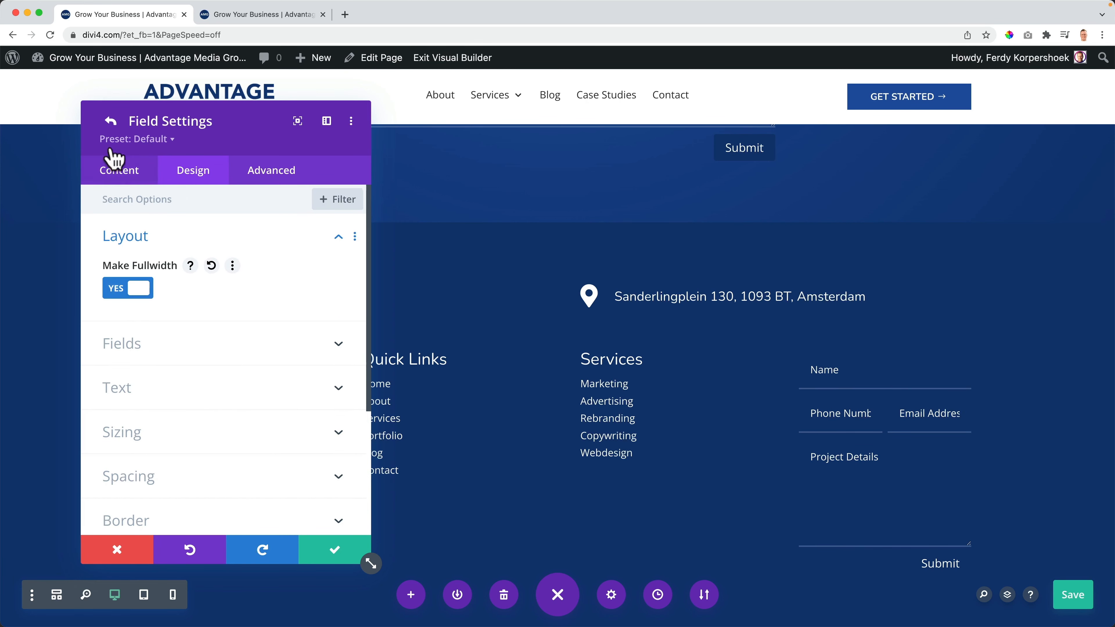
click(111, 121)
- Make the PhoneNumber field of the footer's contact form full width
click(117, 287)
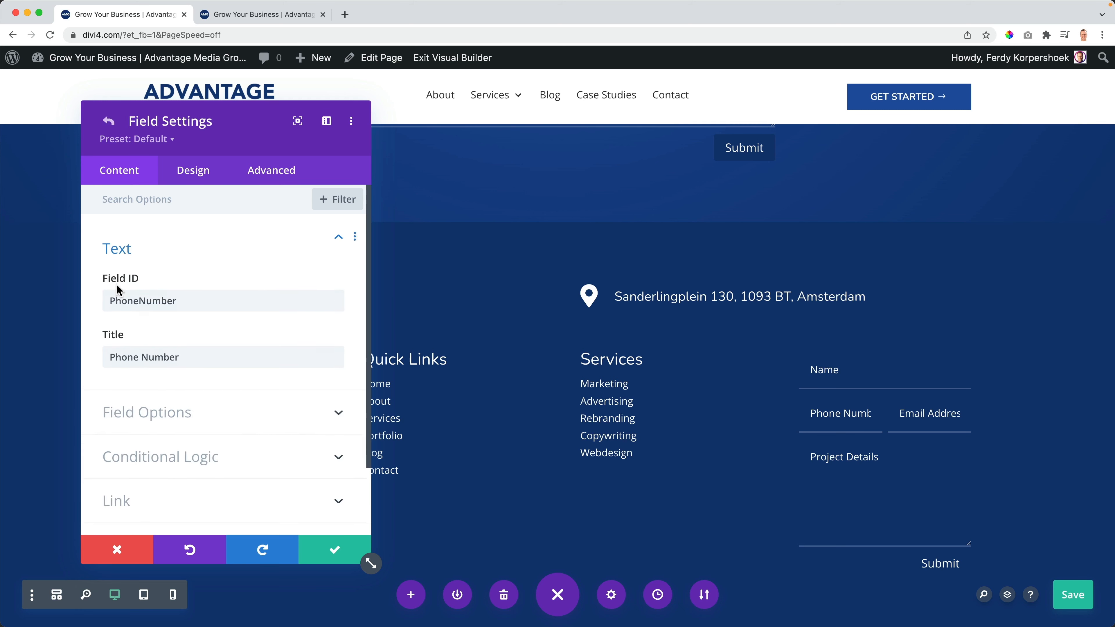
click(182, 175)
click(154, 237)
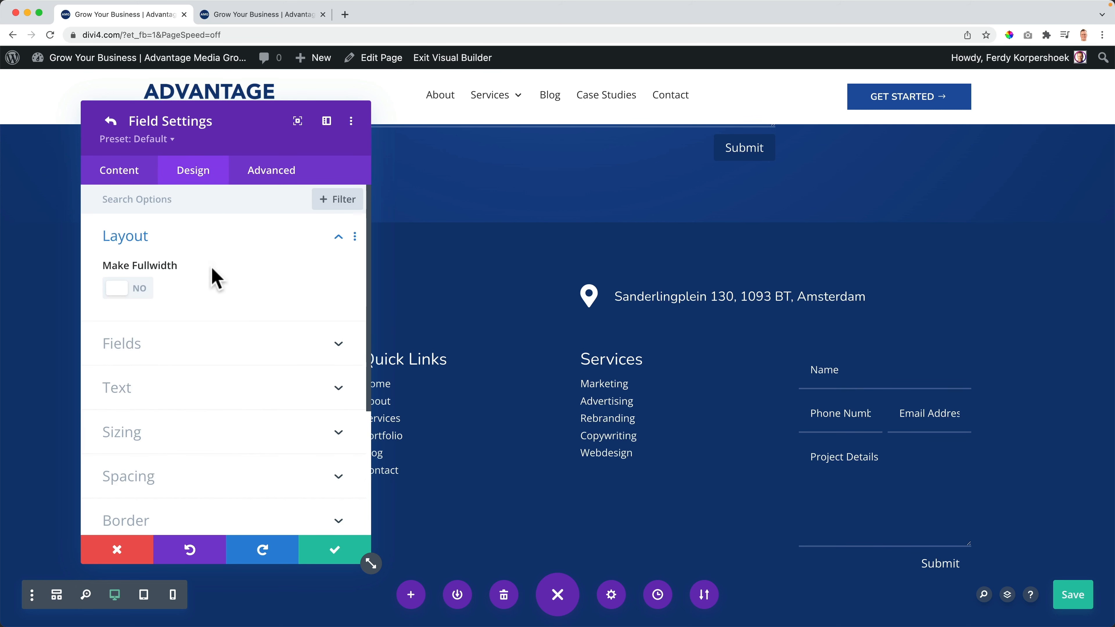
click(120, 290)
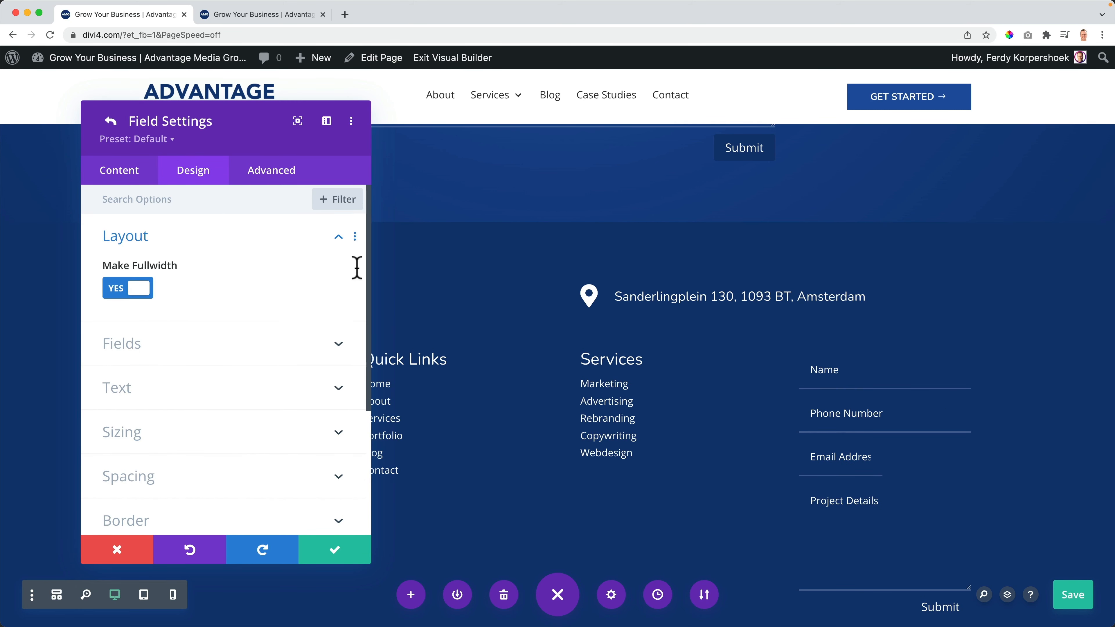
click(112, 125)
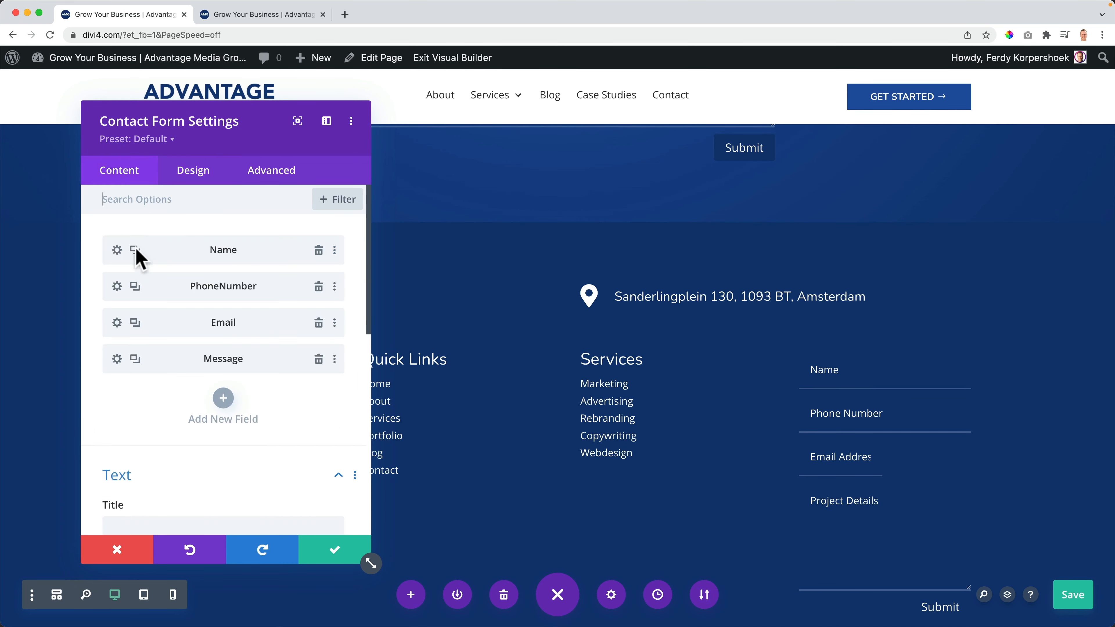
- Make the Email field of the footer's contact form full width
click(116, 321)
click(193, 172)
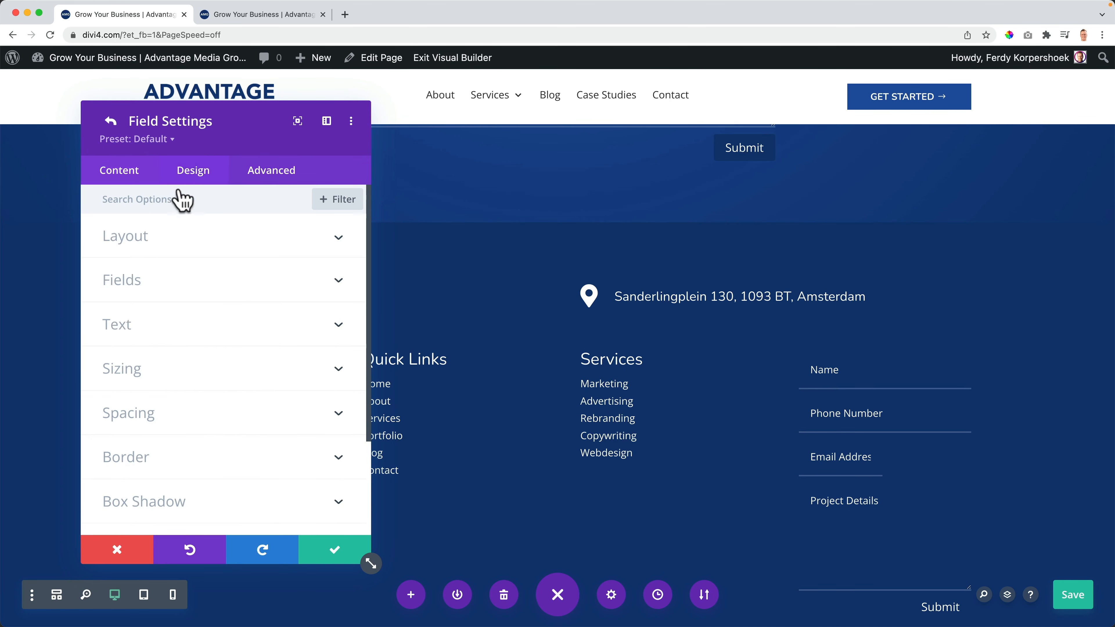
click(132, 239)
click(130, 289)
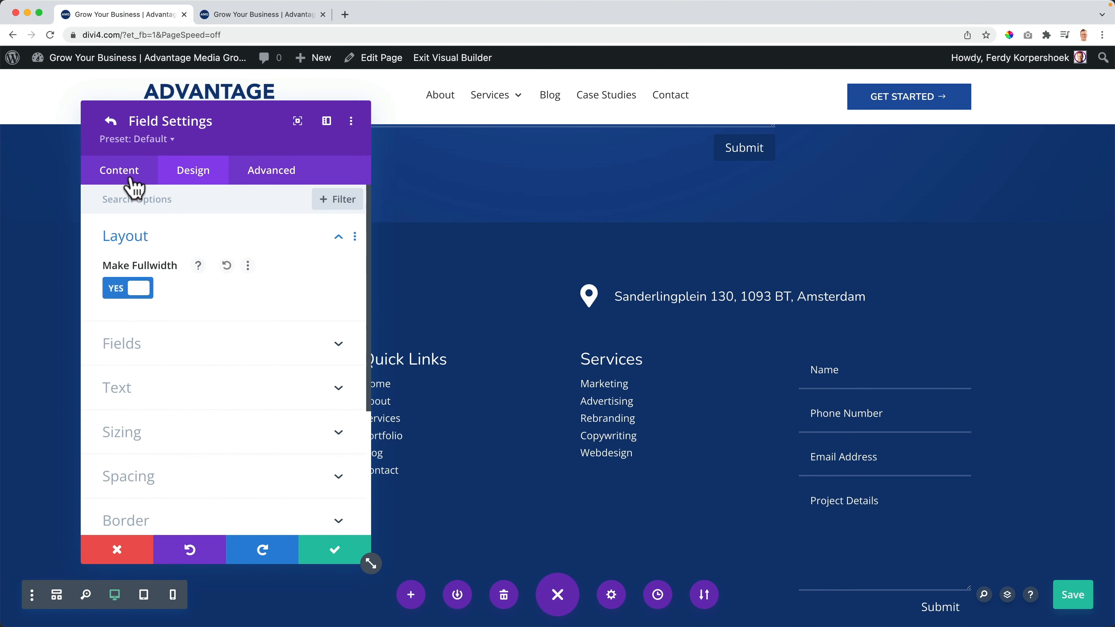
click(110, 121)
- Check the full-width layout option of the contact form's Message field
click(116, 360)
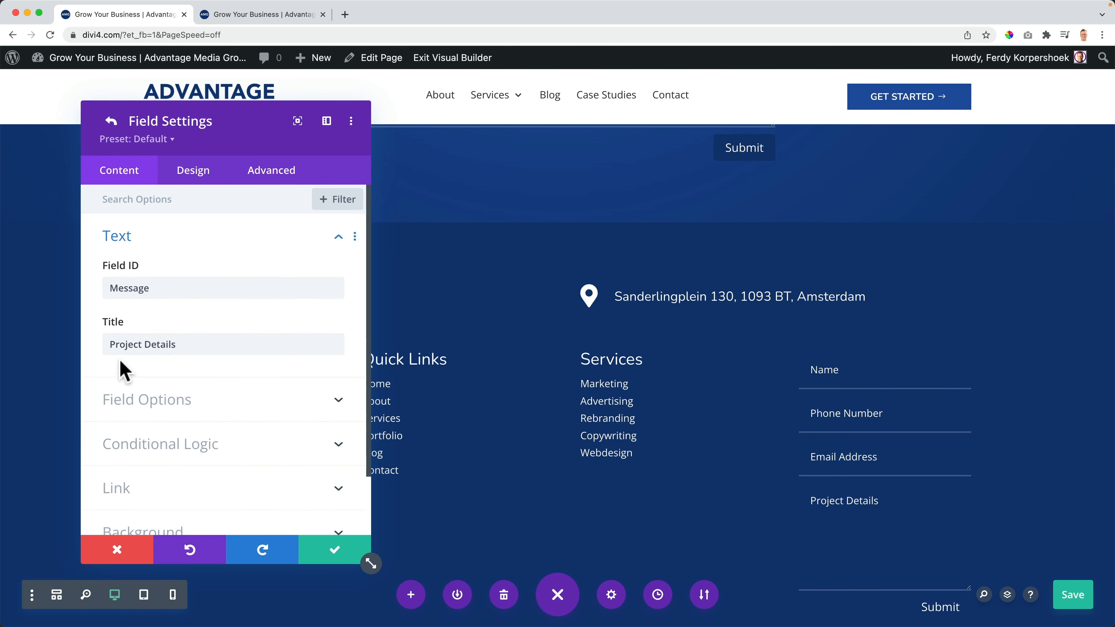
click(292, 175)
click(182, 288)
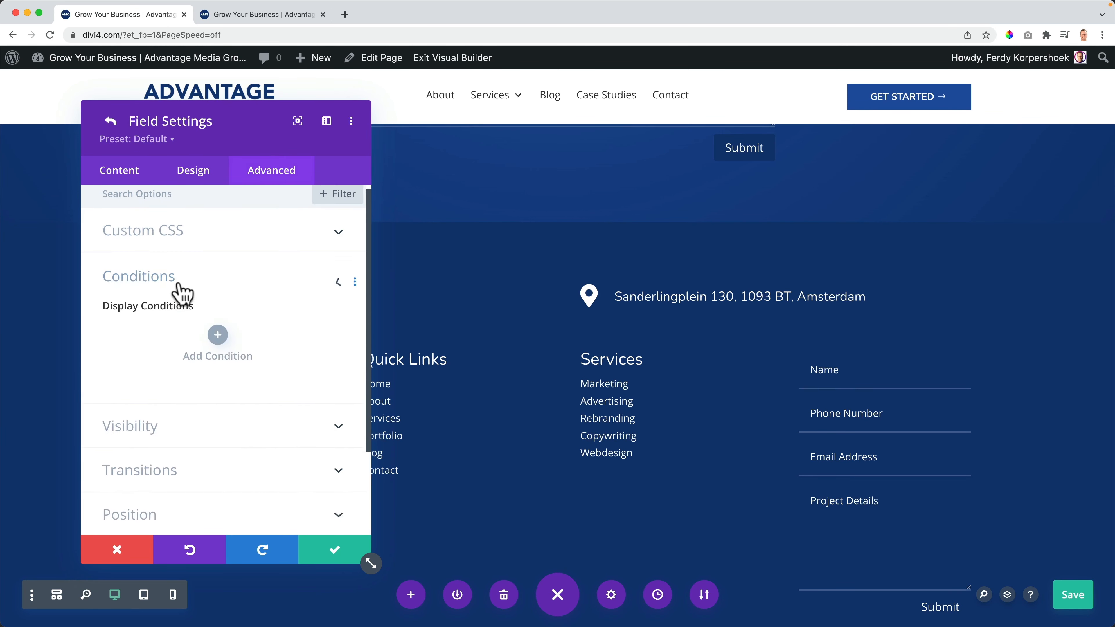
click(213, 269)
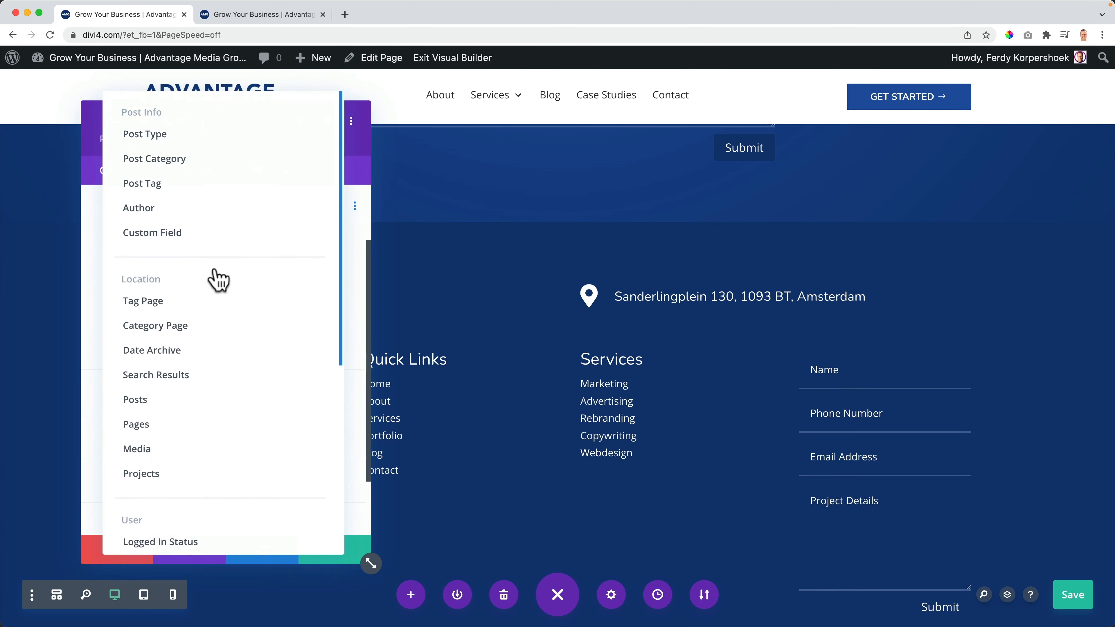
click(94, 258)
click(189, 170)
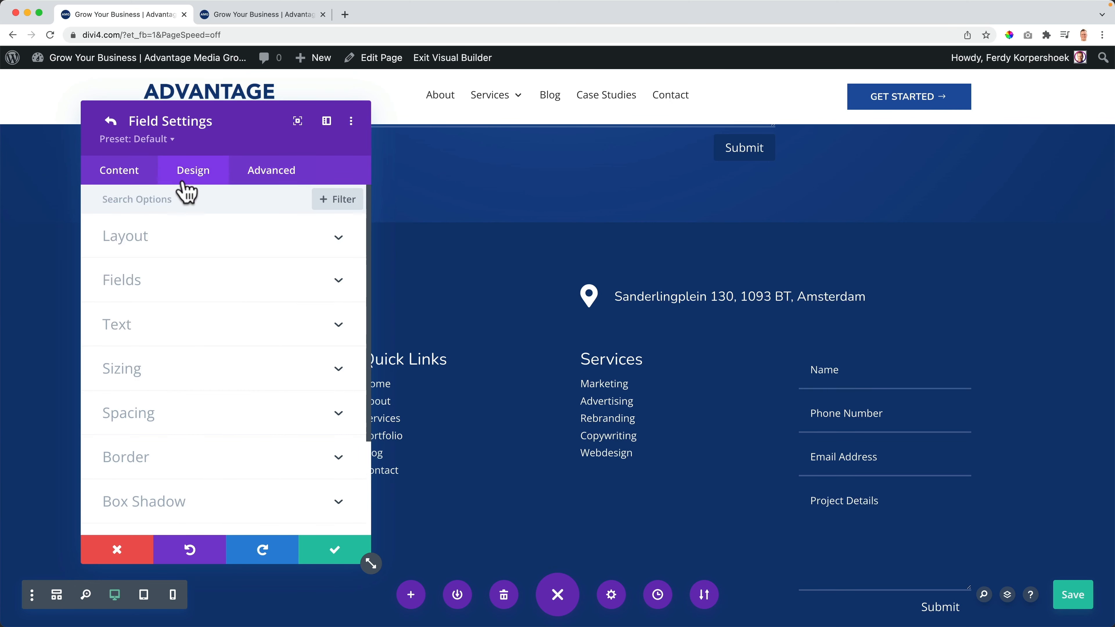
click(149, 239)
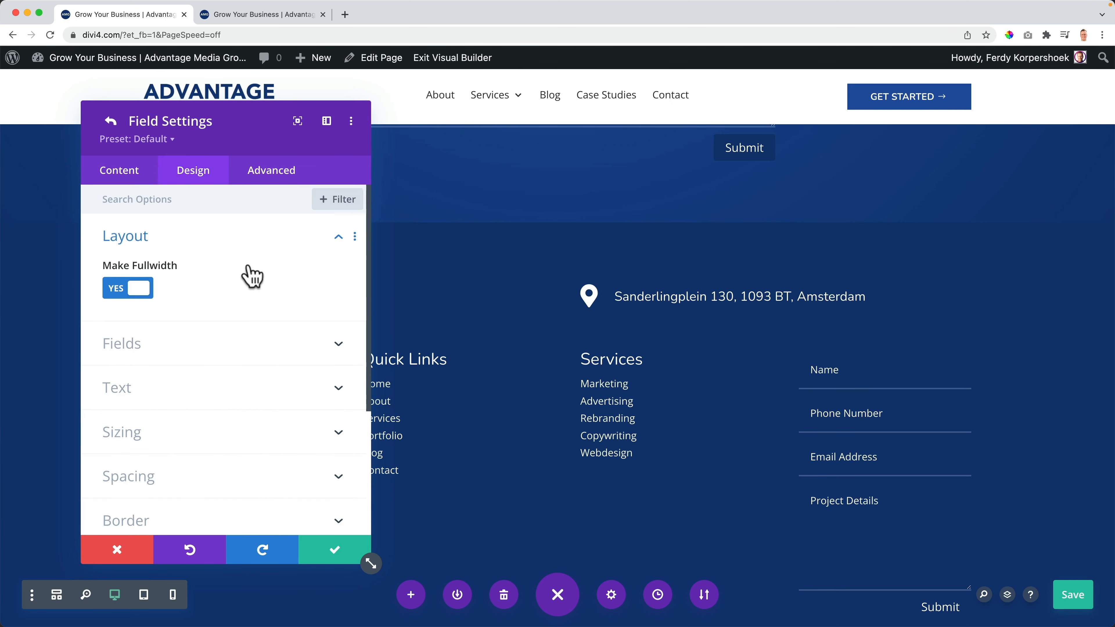
- Save the contact form's settings and the page, and review the finished footer
click(110, 121)
click(332, 549)
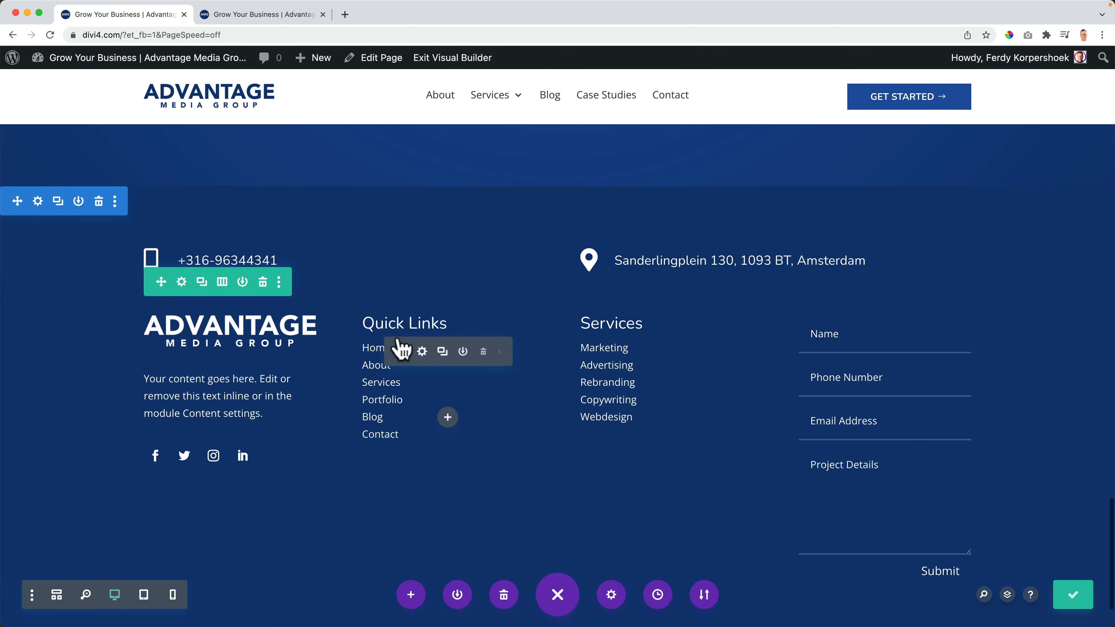
scroll(469, 354, down, 3)
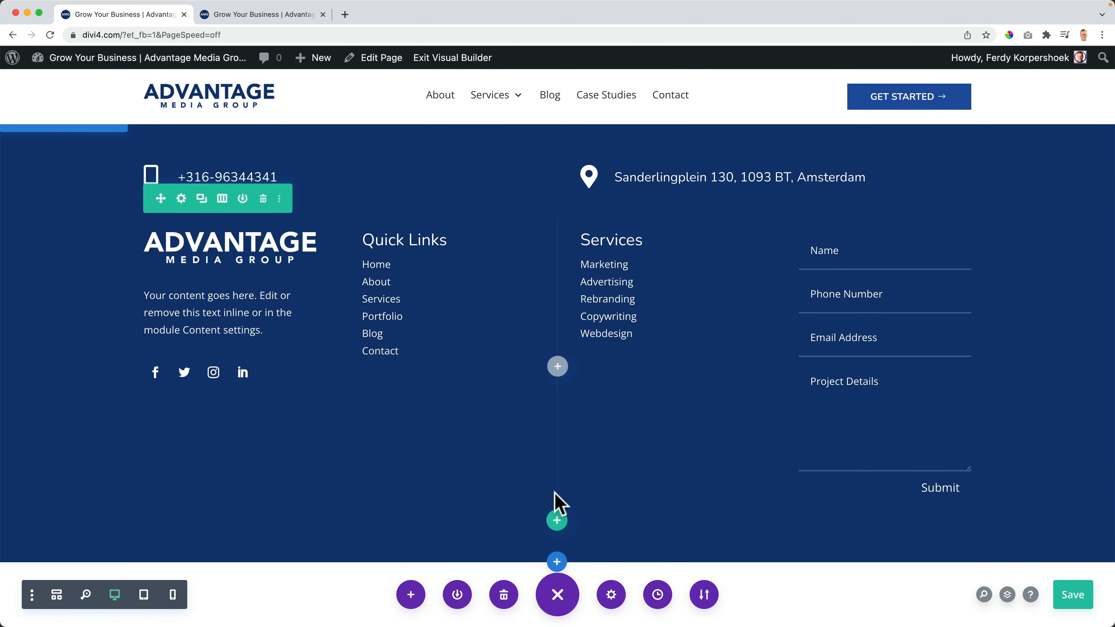
- Add a regular section with a single-column row below the footer and insert a text module with its default content
click(556, 561)
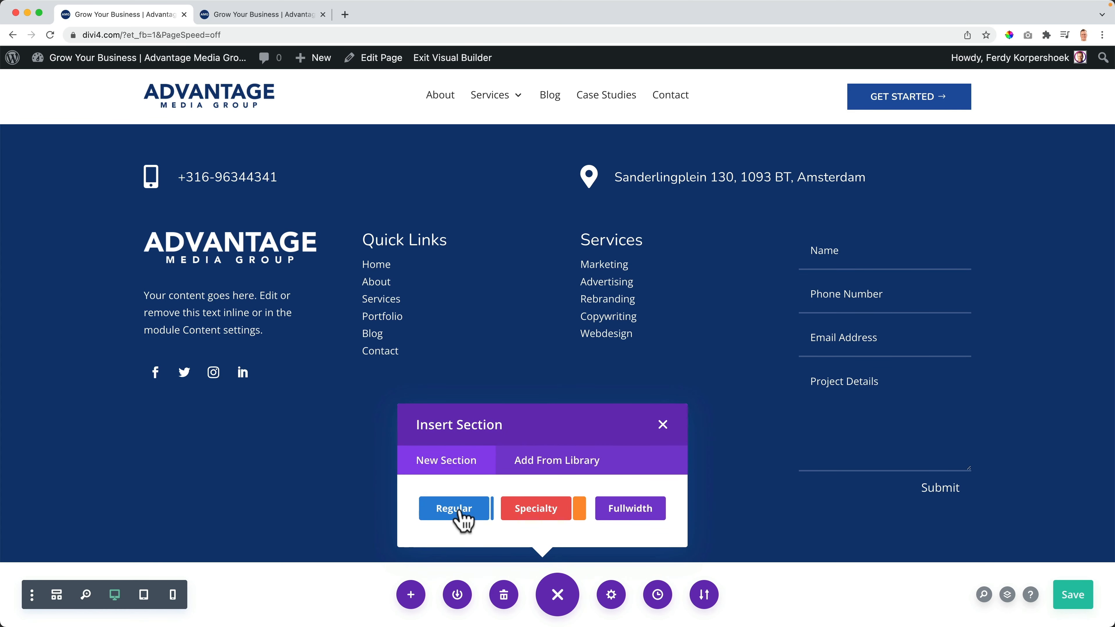
click(459, 511)
click(477, 351)
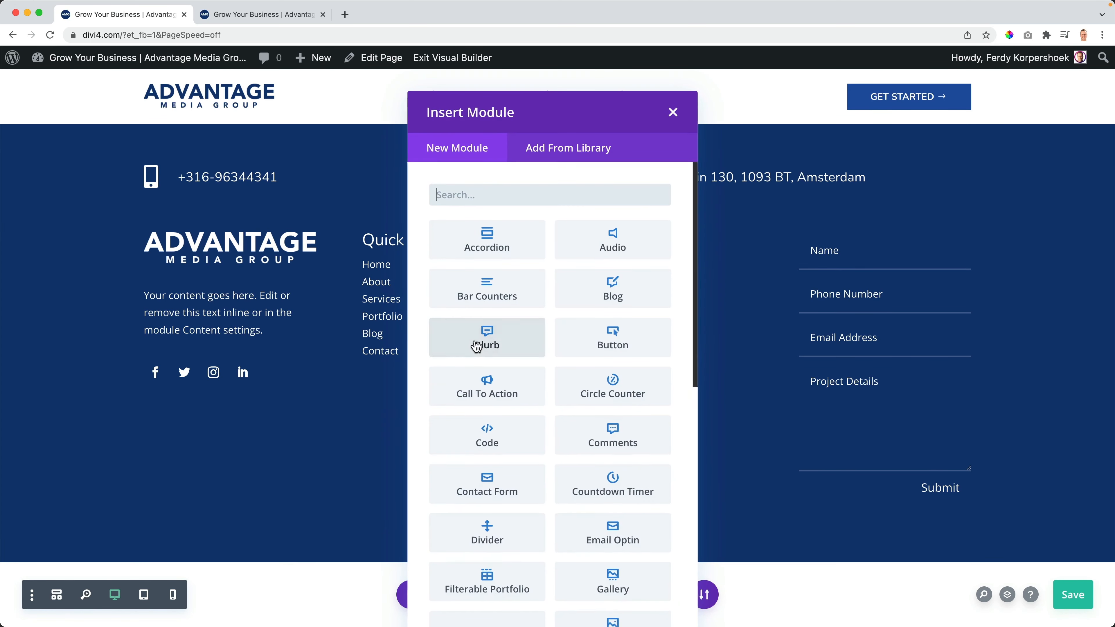
text(text)
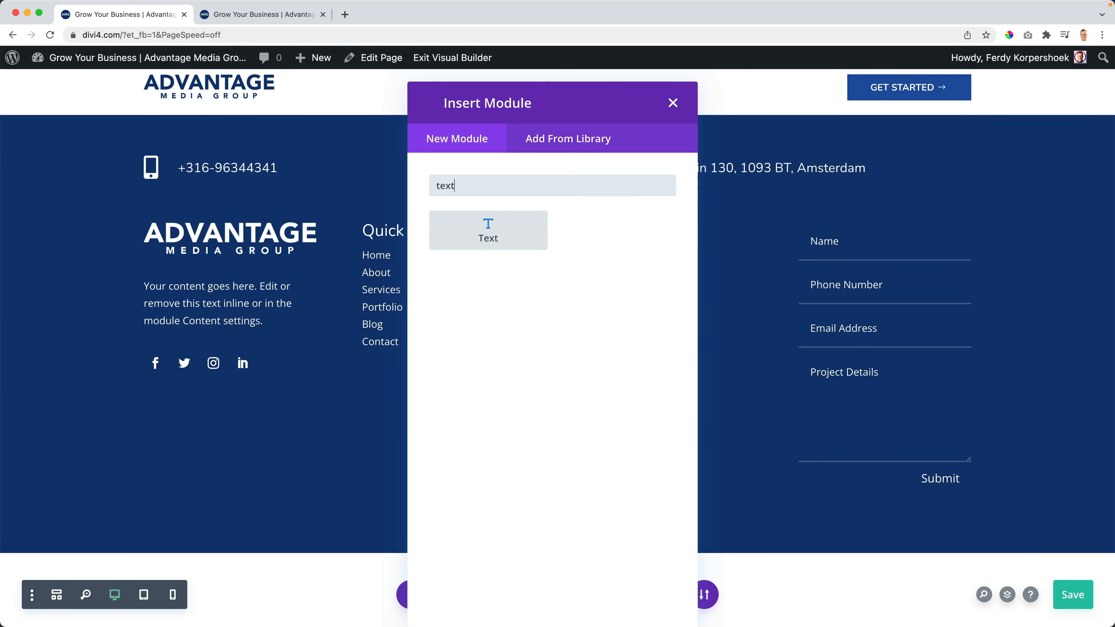
click(491, 233)
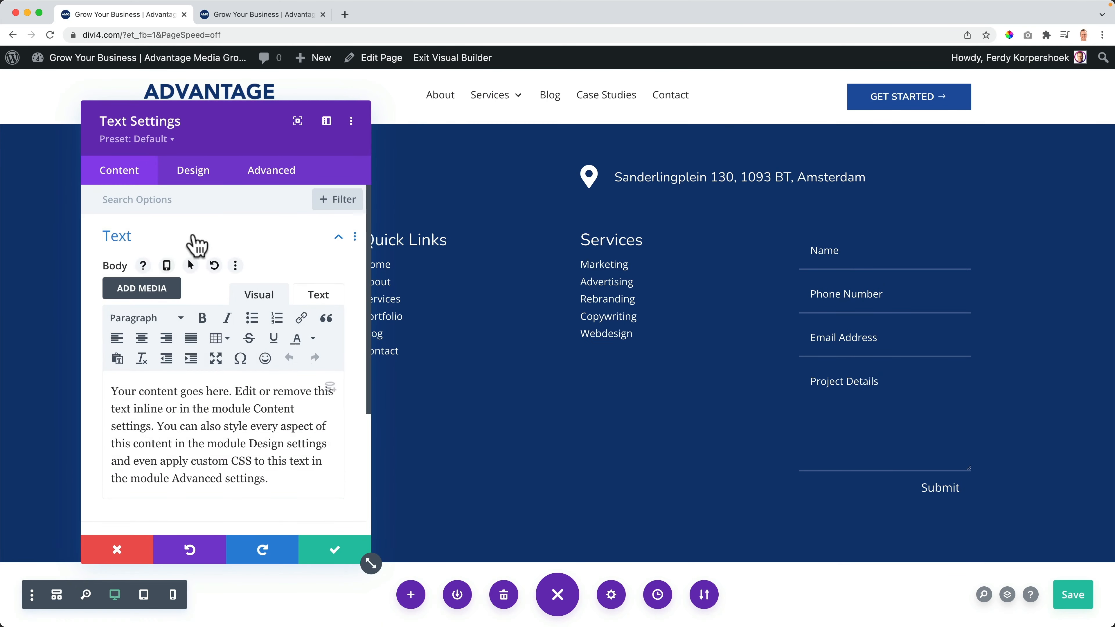
click(334, 549)
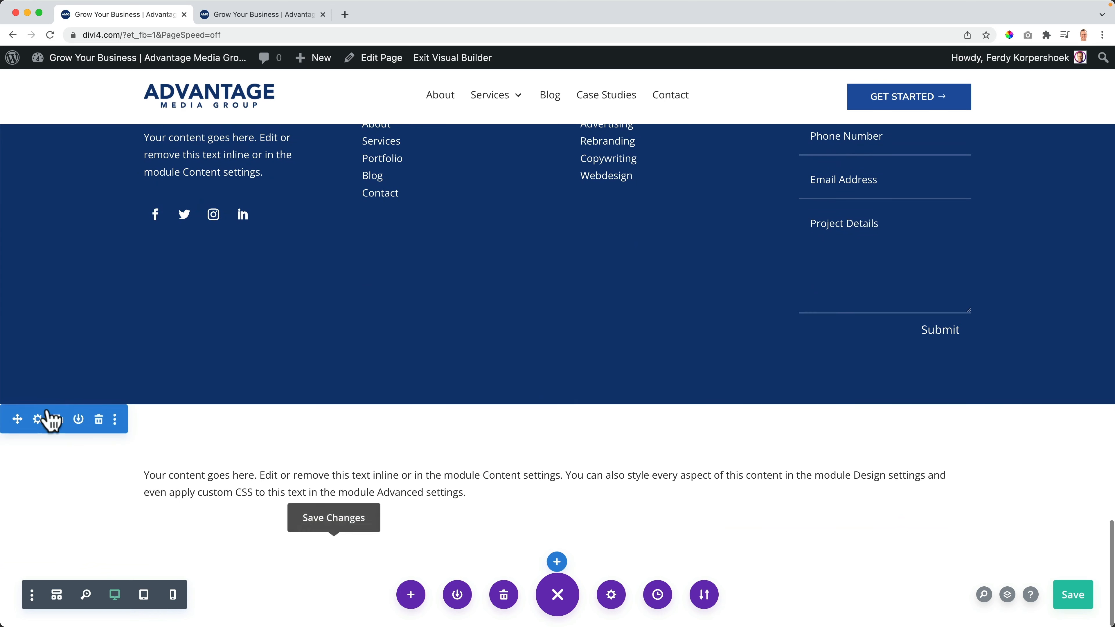
- Set the background of the new section below the footer to the saved dark blue #0f3875
click(38, 420)
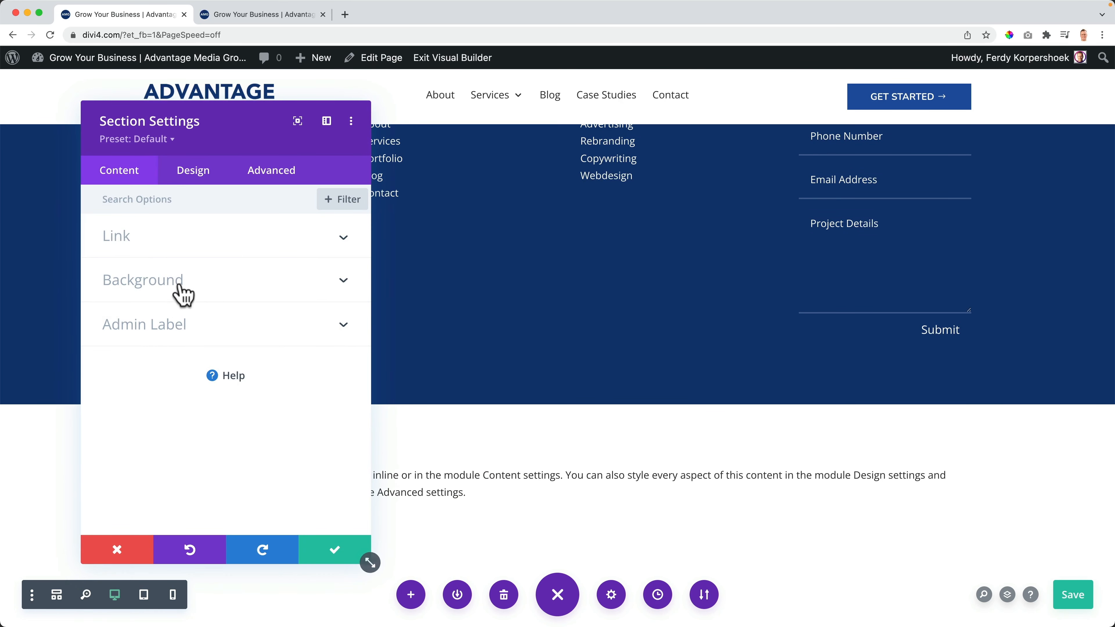
click(176, 293)
click(221, 454)
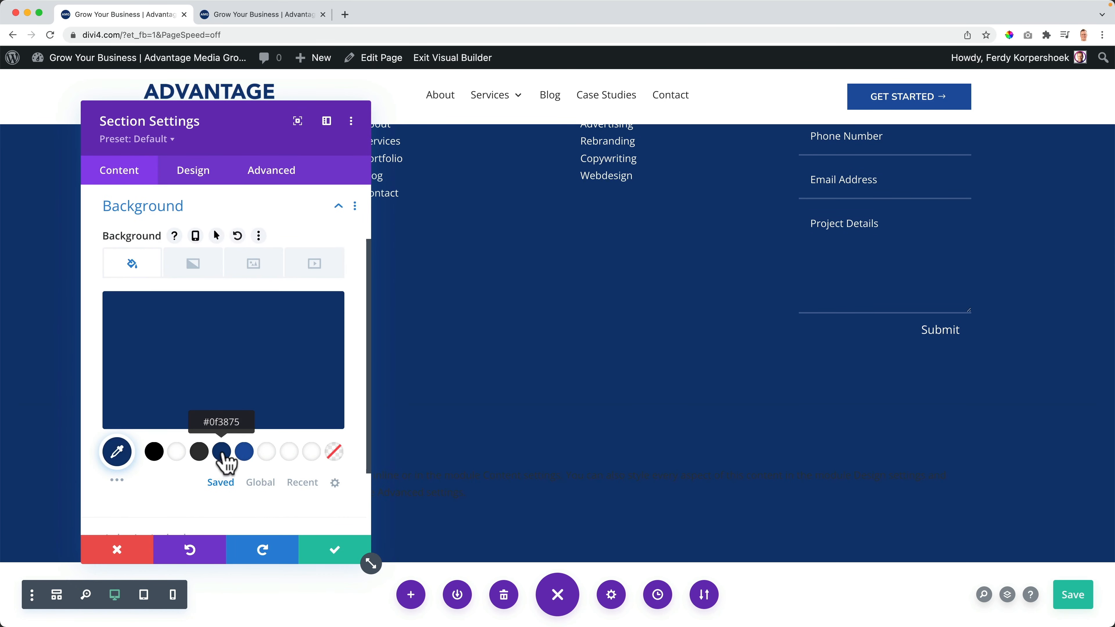
- Try darker blues such as #0a2351 and the saved #2054a5 as the section background before returning to #0f3875
click(206, 391)
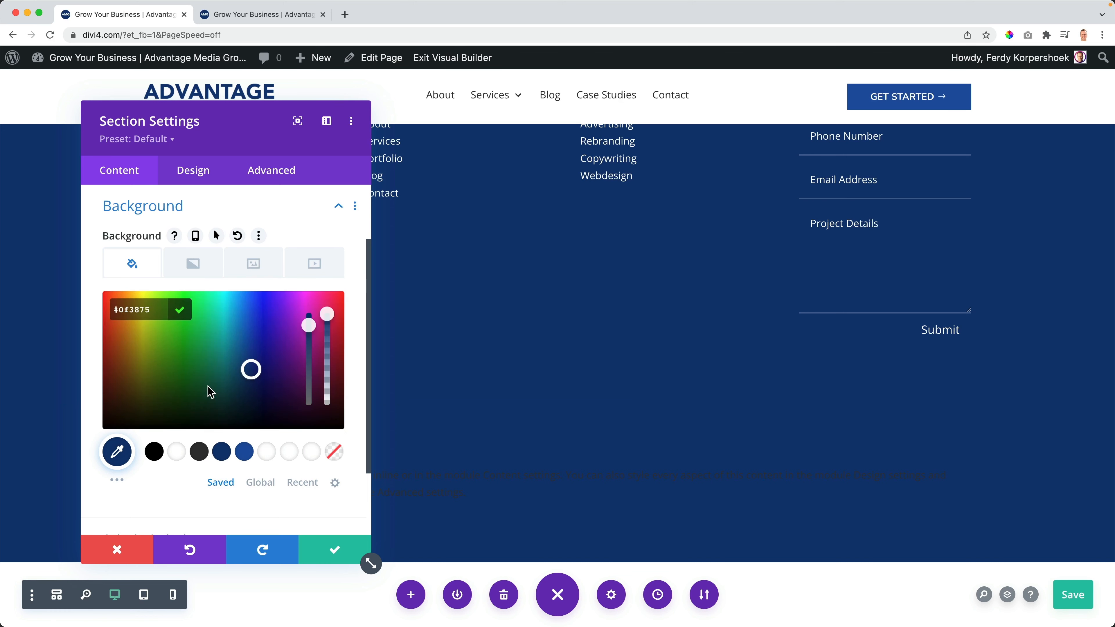
click(250, 387)
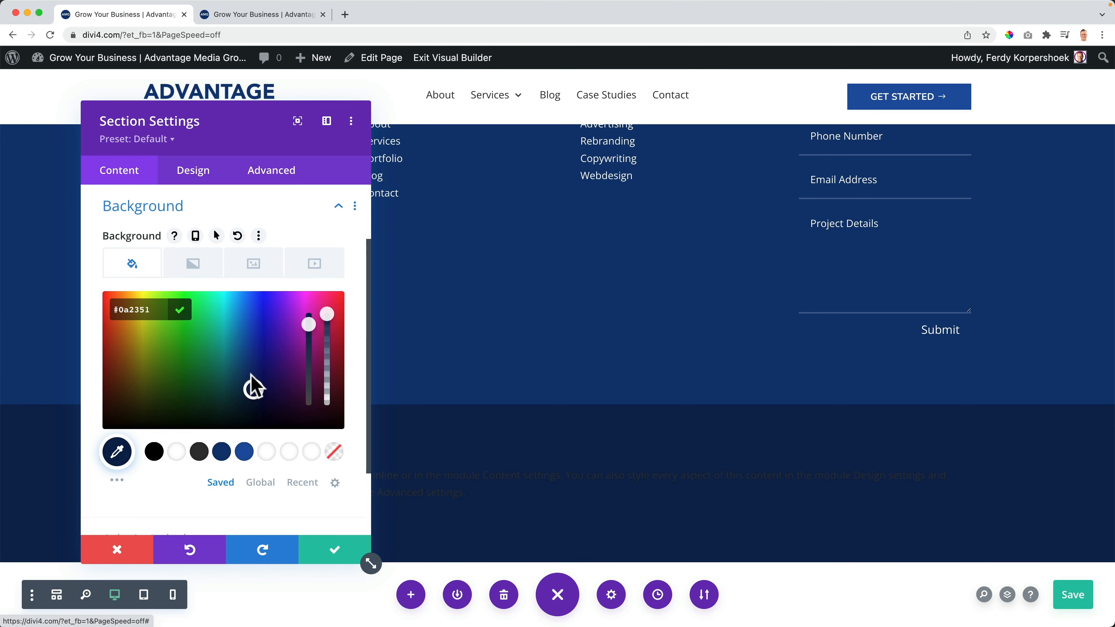
drag(255, 385, 255, 377)
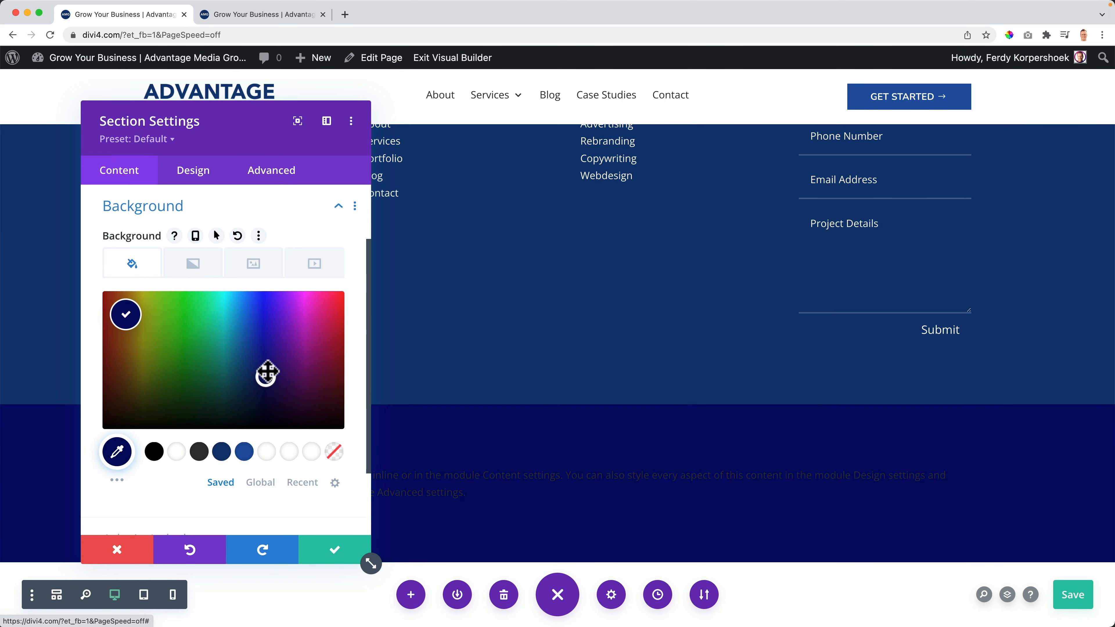
drag(267, 373, 267, 376)
click(243, 455)
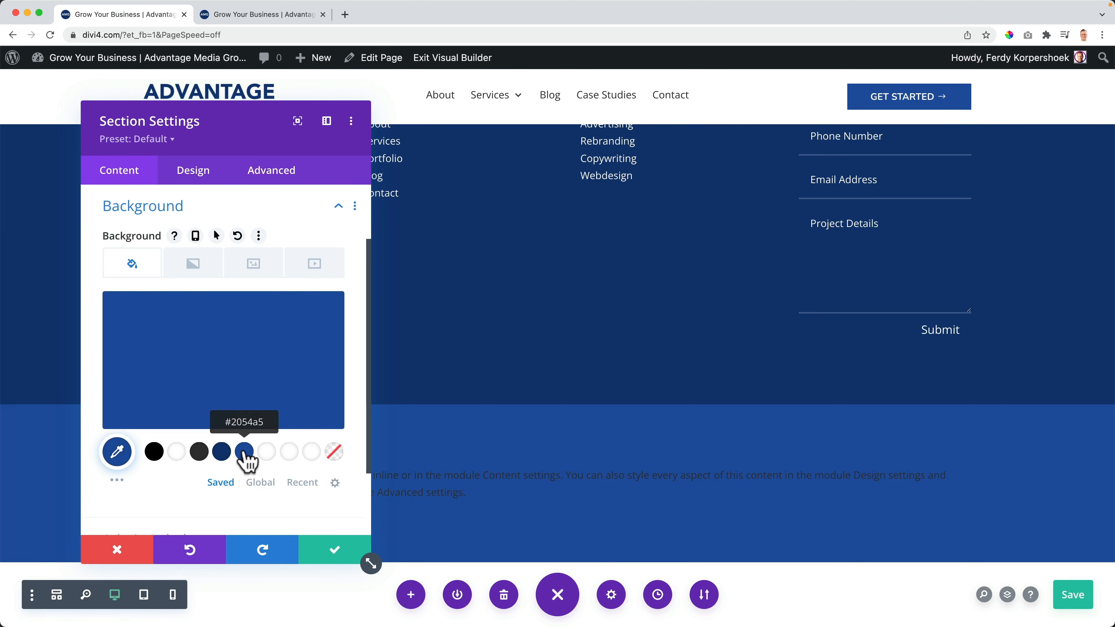
click(221, 452)
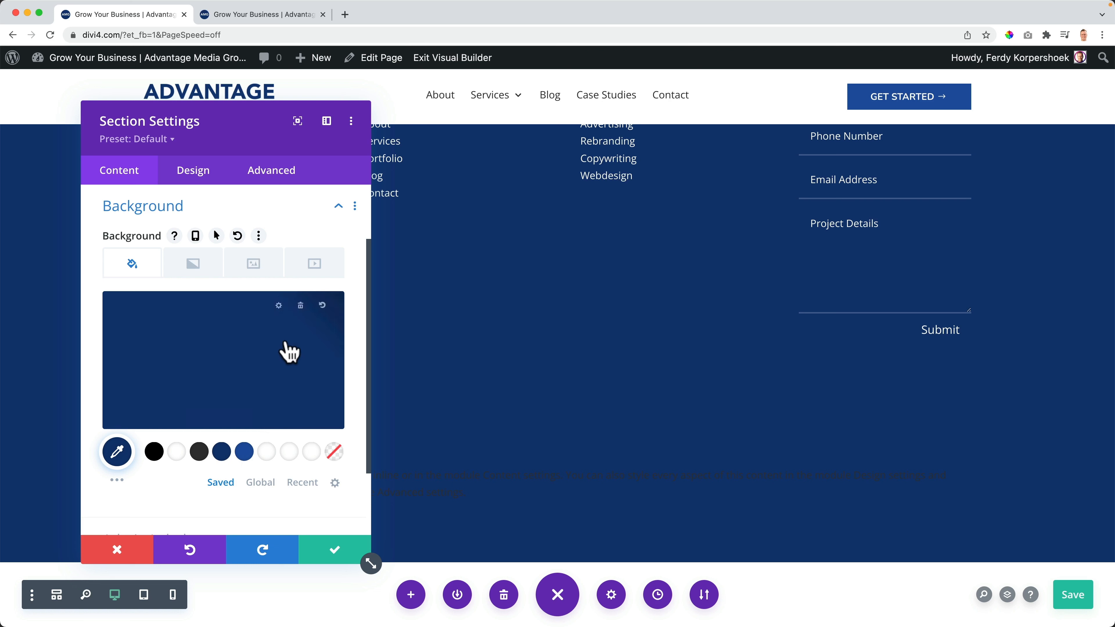
- Fine-tune the section background to a more saturated dark blue around #033175 and save the section settings
click(117, 452)
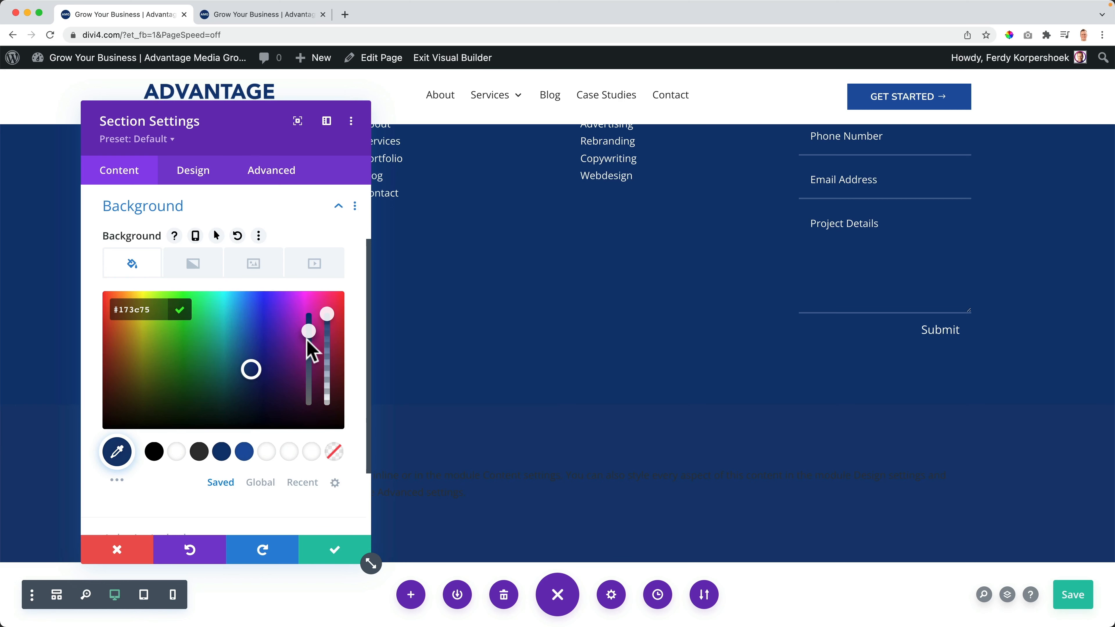
drag(307, 335, 307, 322)
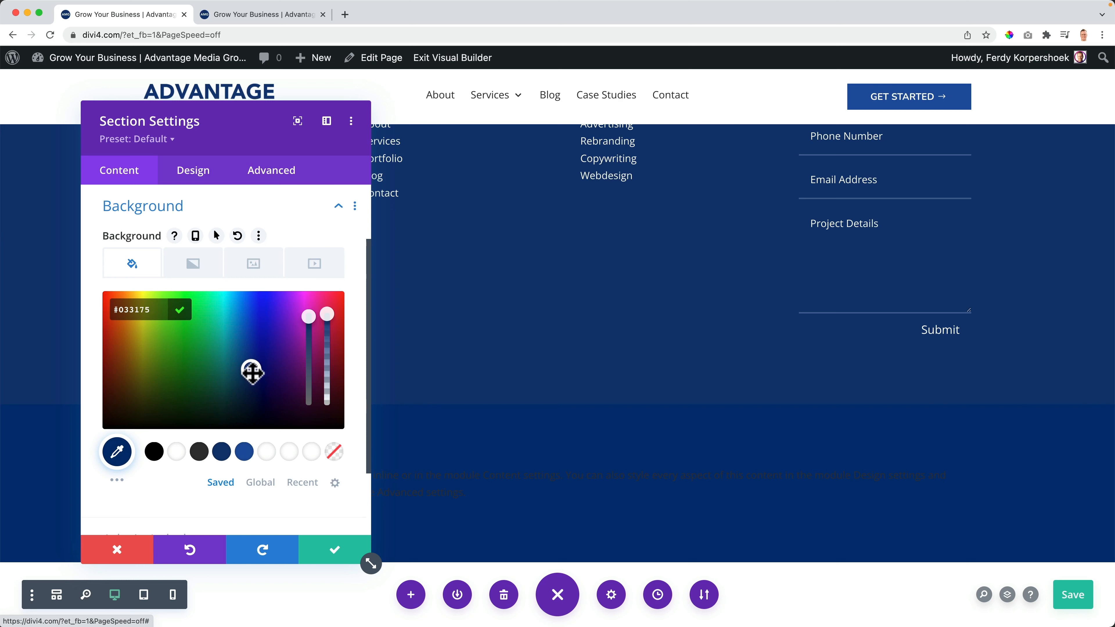
drag(252, 372, 252, 374)
click(335, 549)
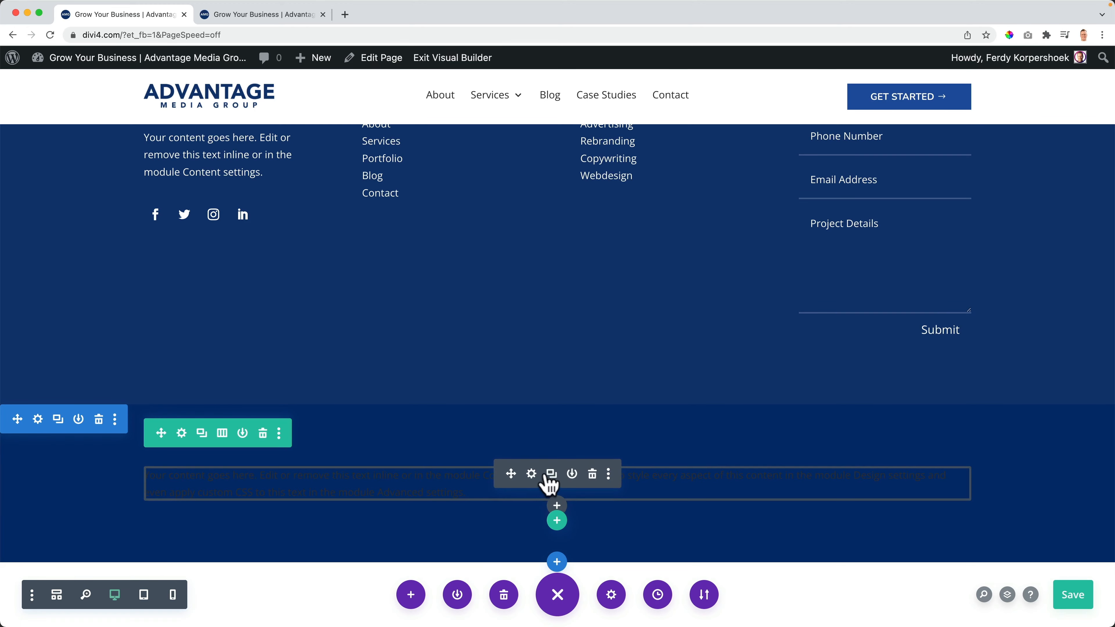
- Set the new text module's text color to Light and center its text alignment
click(532, 474)
click(195, 172)
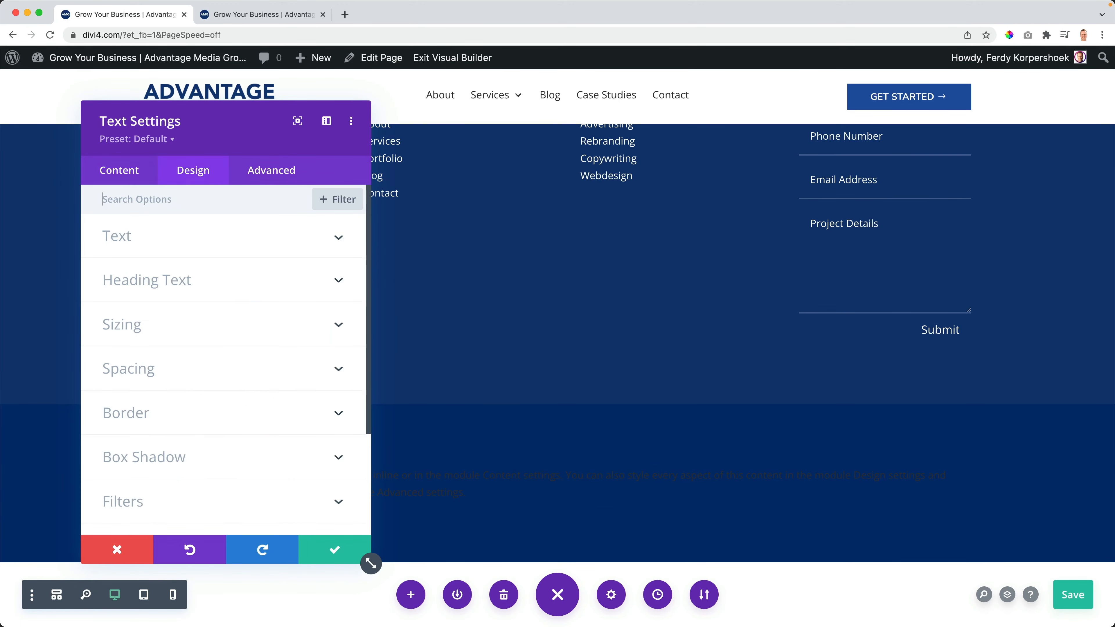
click(151, 246)
click(145, 244)
click(149, 242)
scroll(169, 333, down, 6)
scroll(169, 334, down, 5)
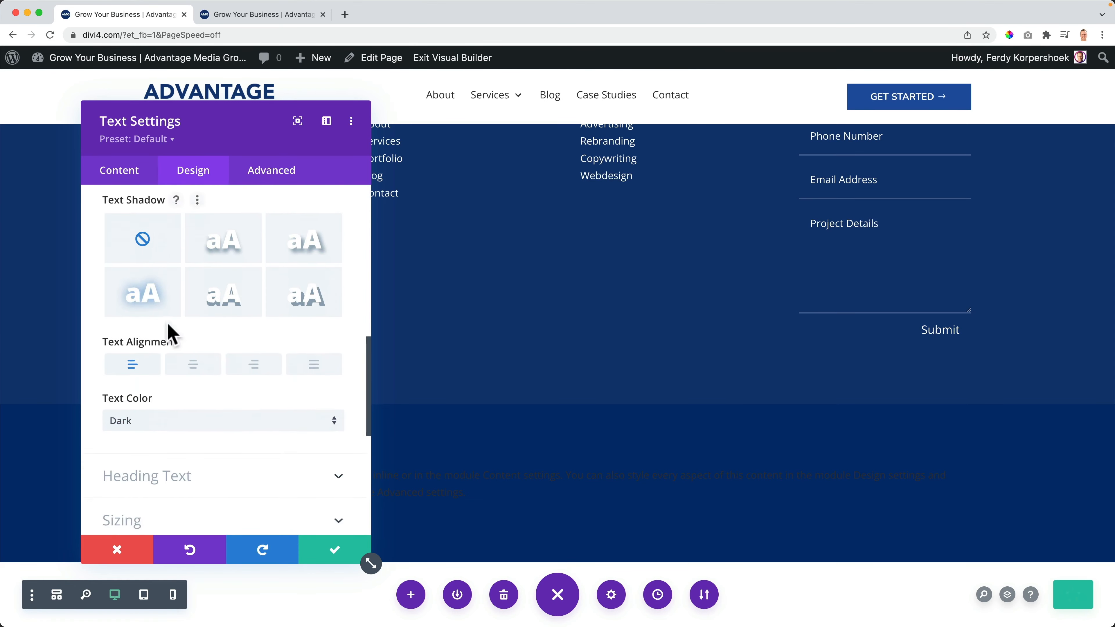
click(155, 347)
click(152, 363)
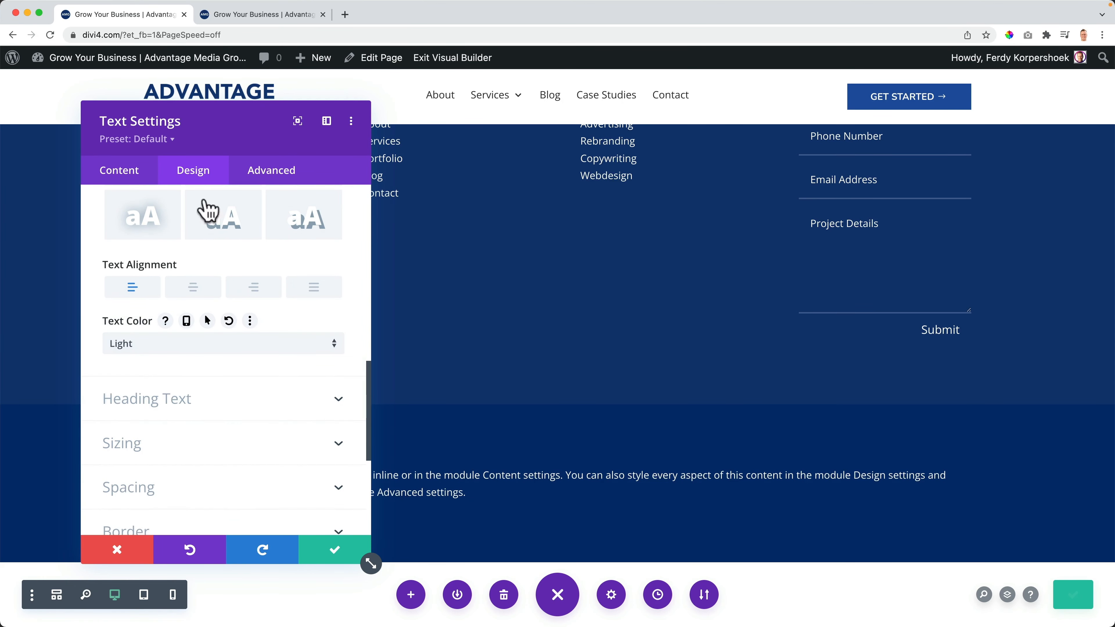
drag(229, 127, 809, 124)
click(772, 285)
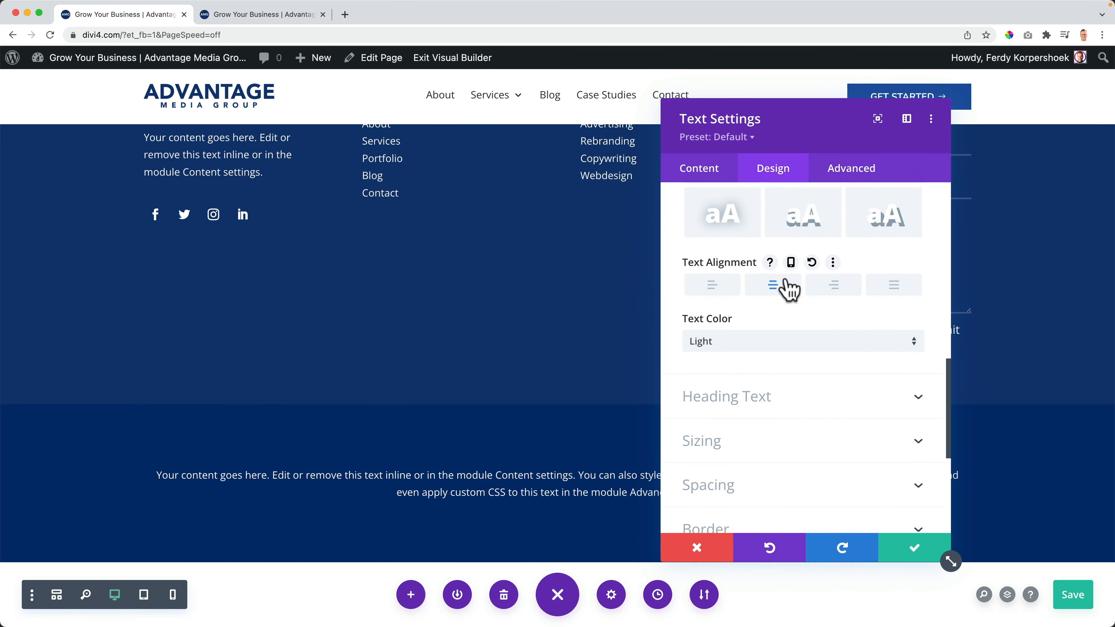
- Replace the module's placeholder body text with "© 2022 All Rights Reserved | Privacy Policy | Disclaimer | Terms Of Use"
click(715, 174)
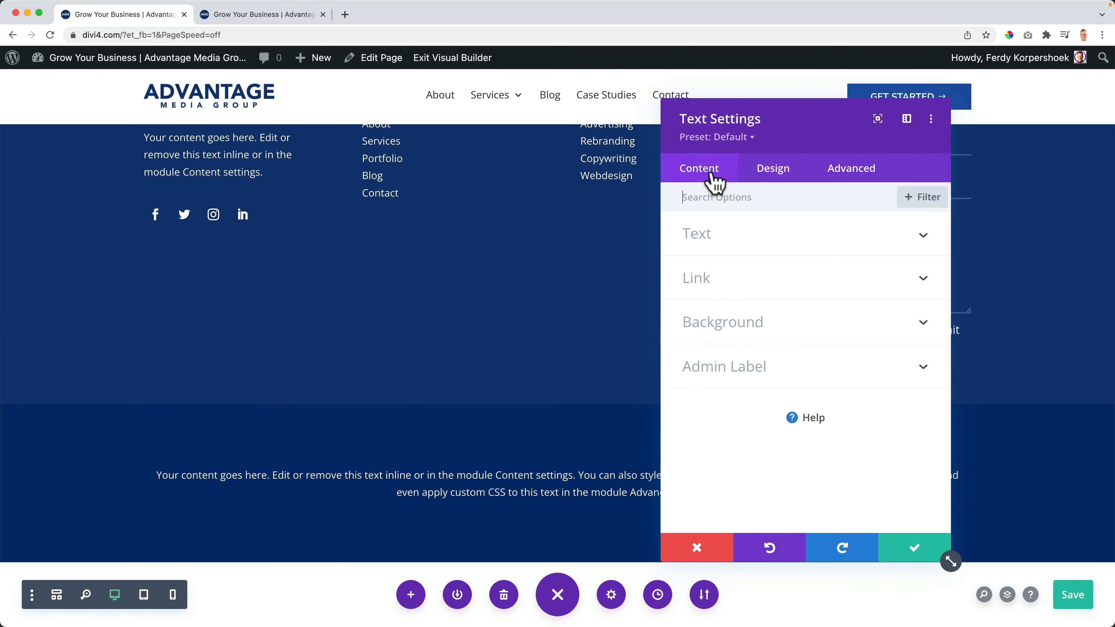
click(739, 240)
triple_click(760, 396)
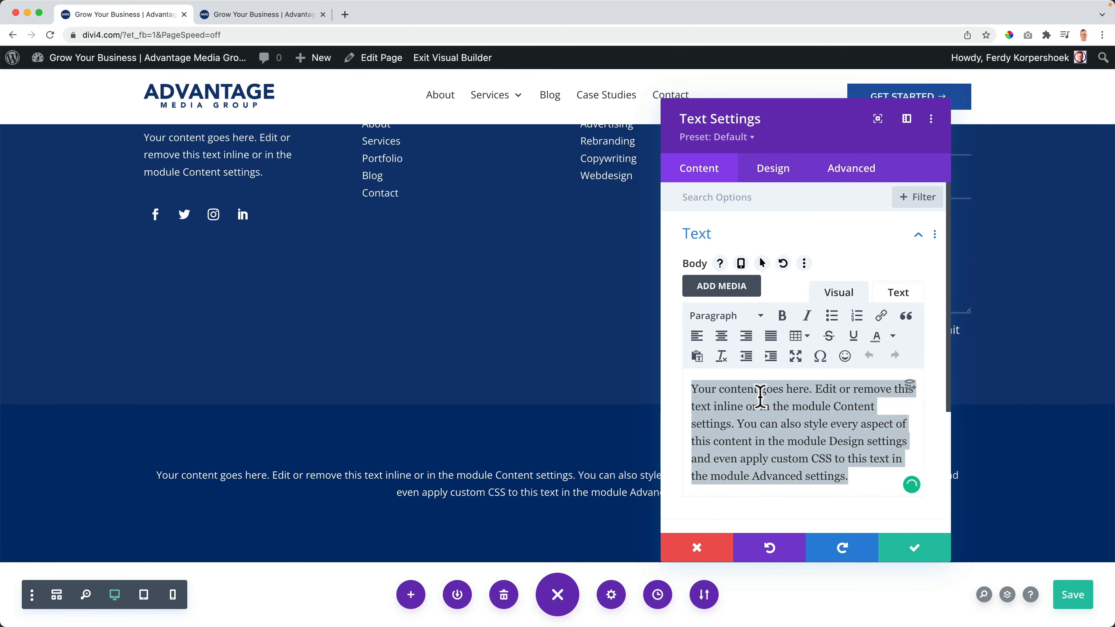
text(© 2022)
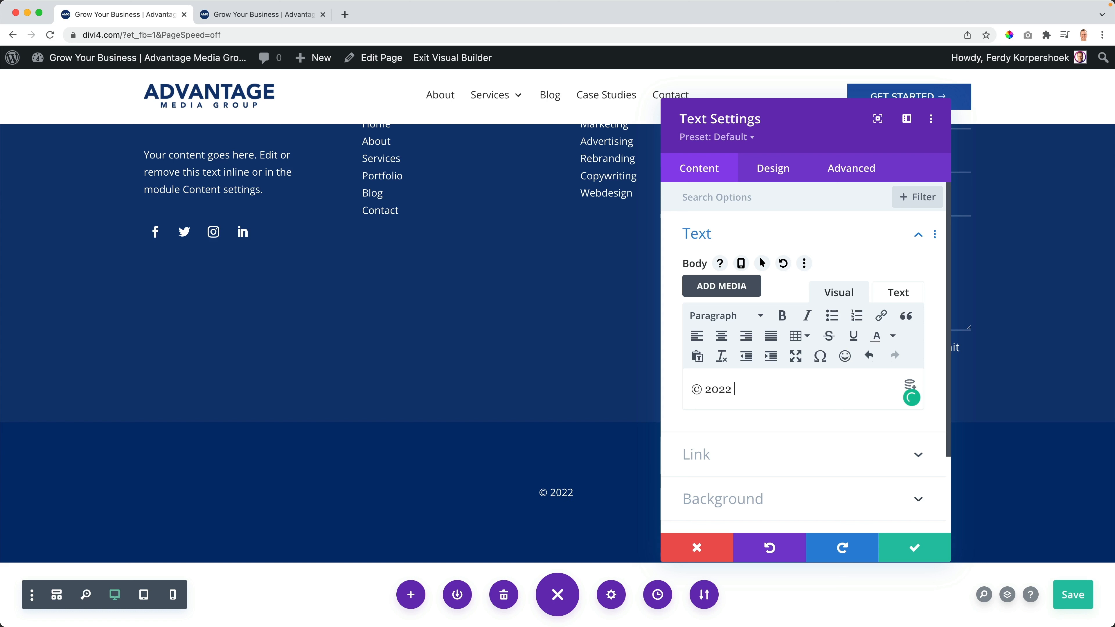
text( All Rights)
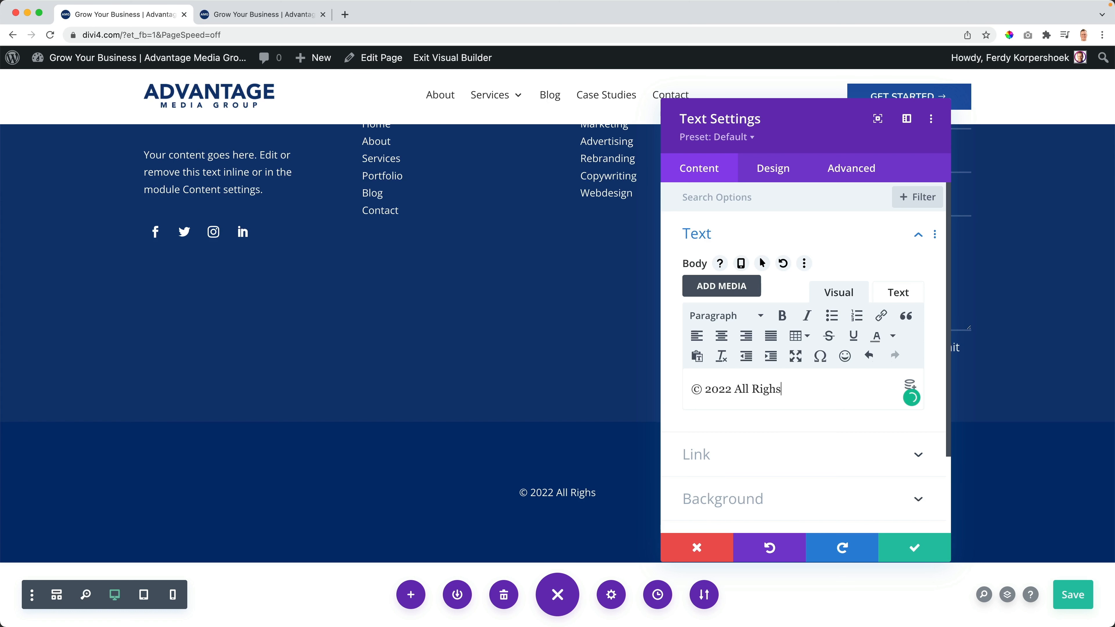
key(BackSpace)
text(ts Reserved)
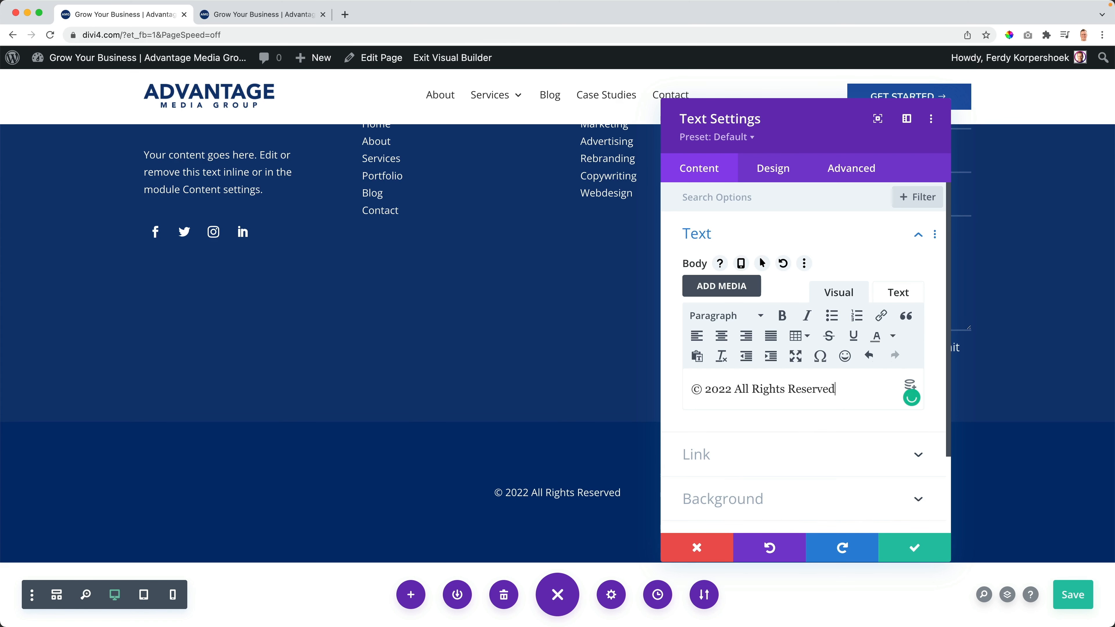
text( |)
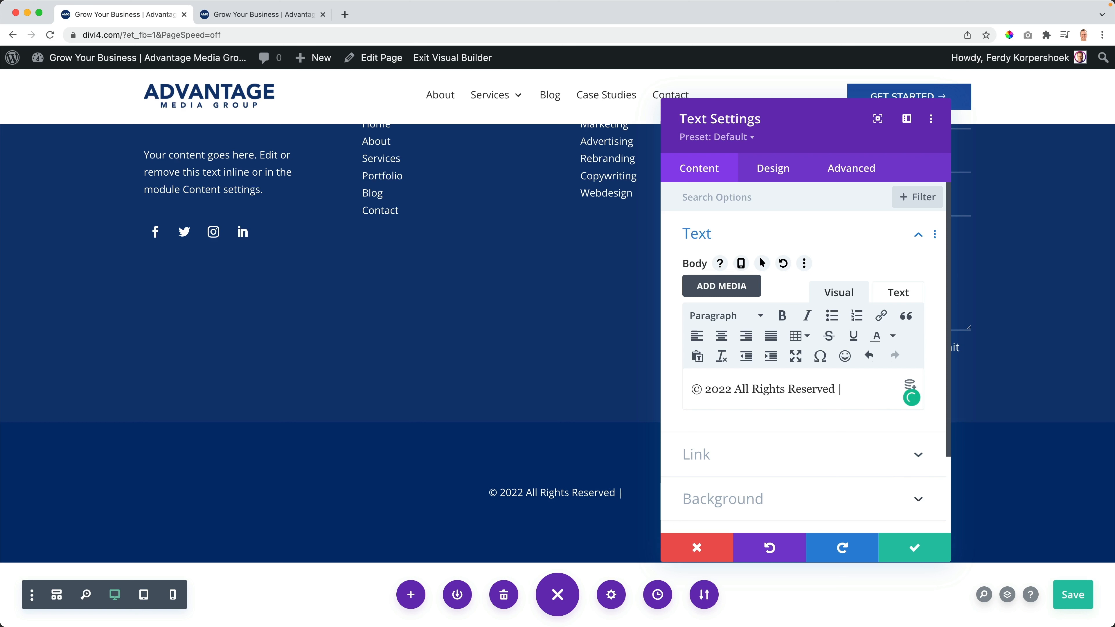
text( Privacy Pol)
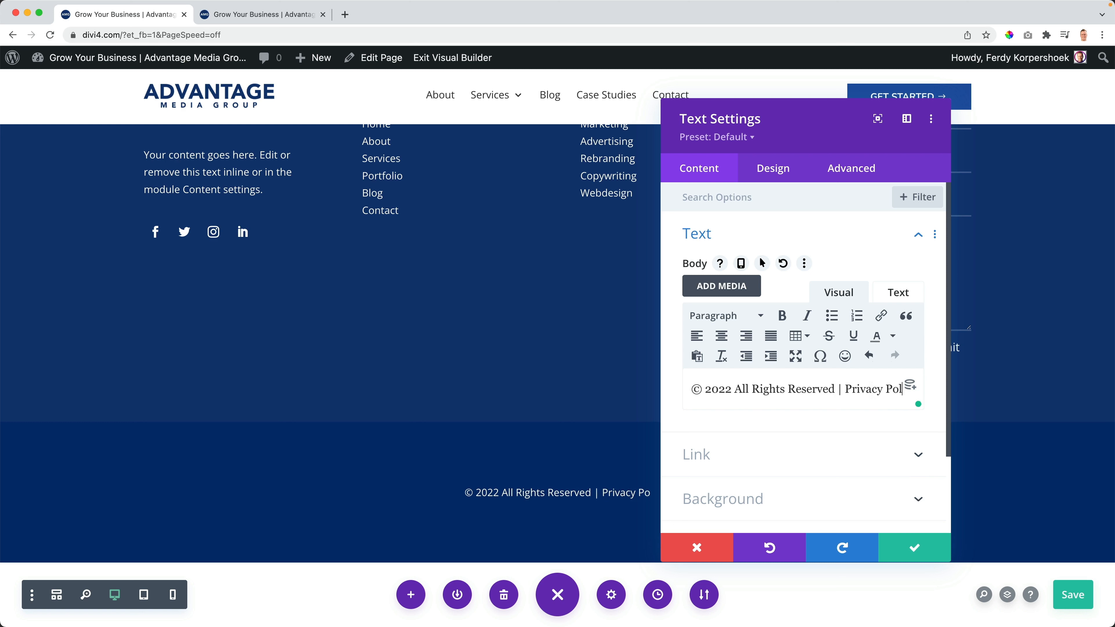
text(icy )
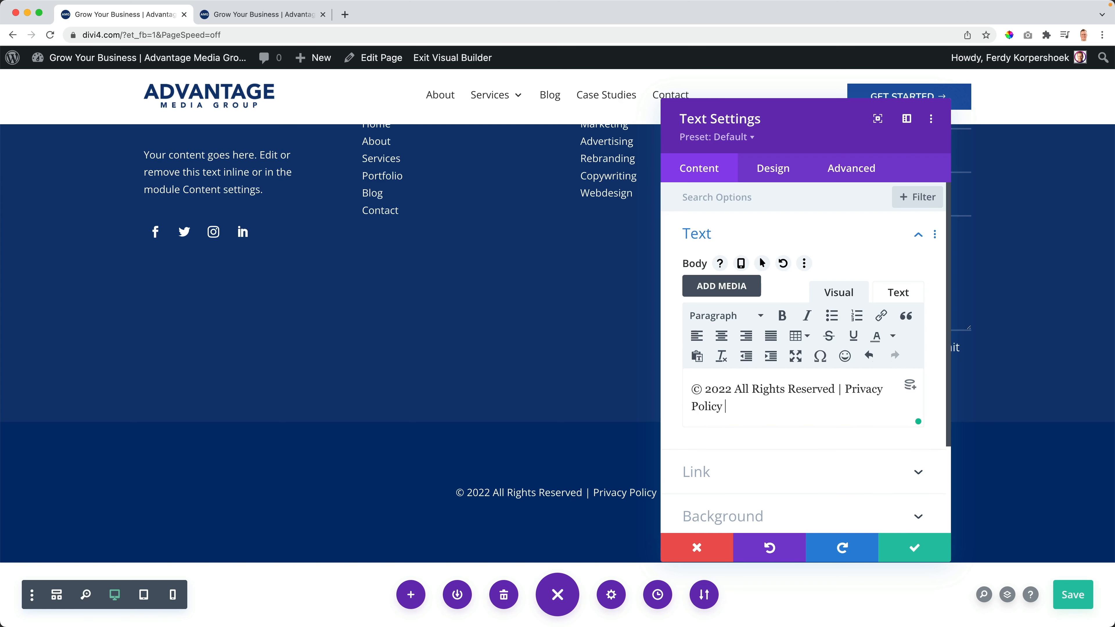
text(| Disc)
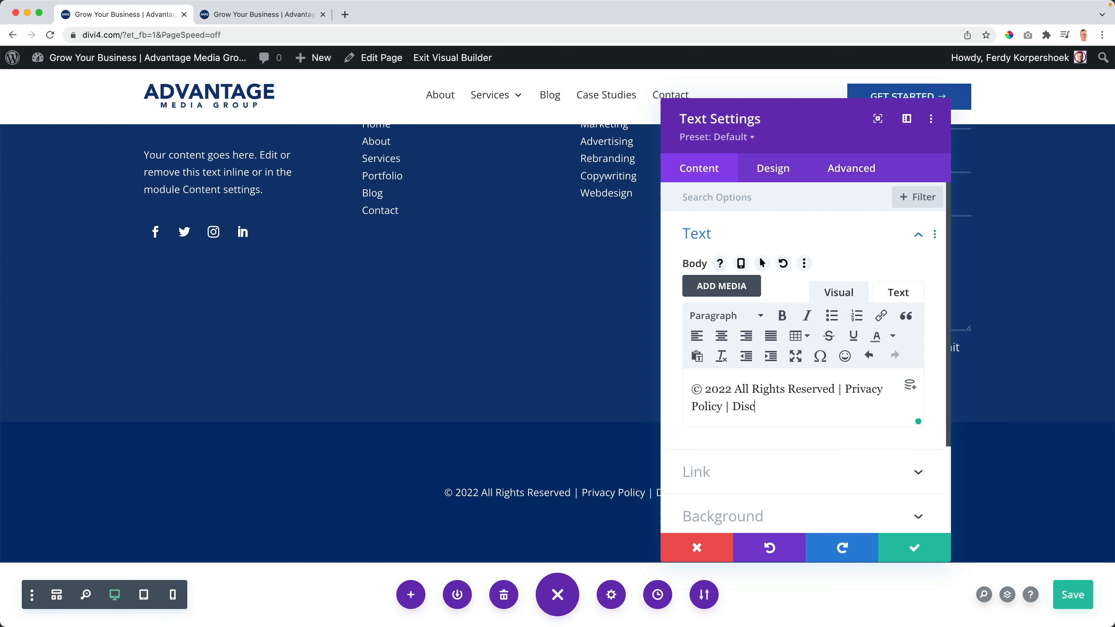
text(laimer | T)
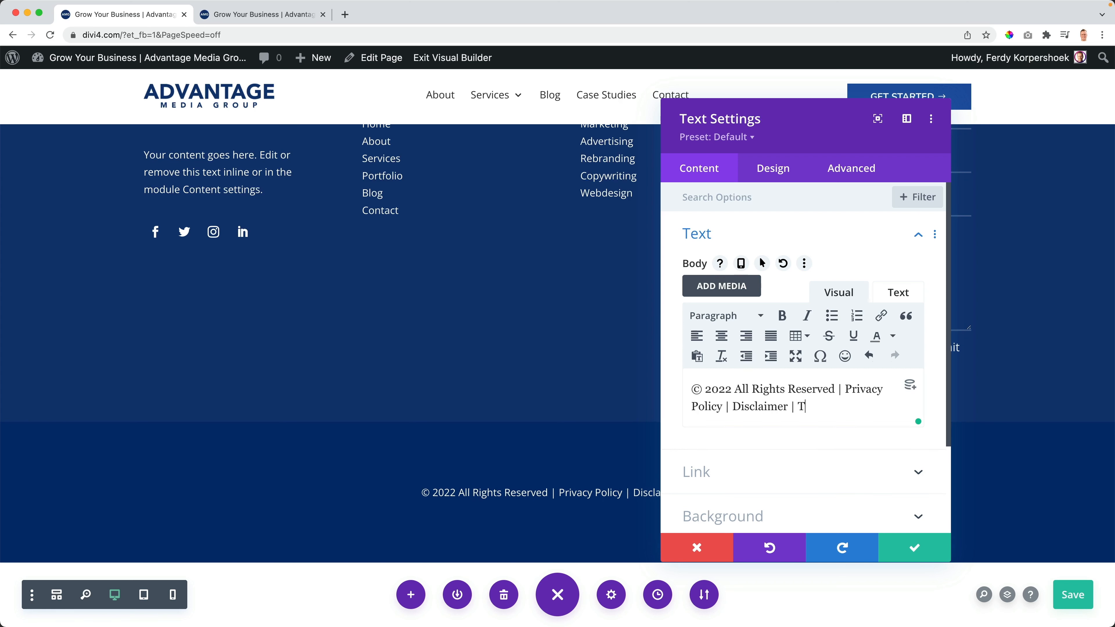
text(erms Of Use)
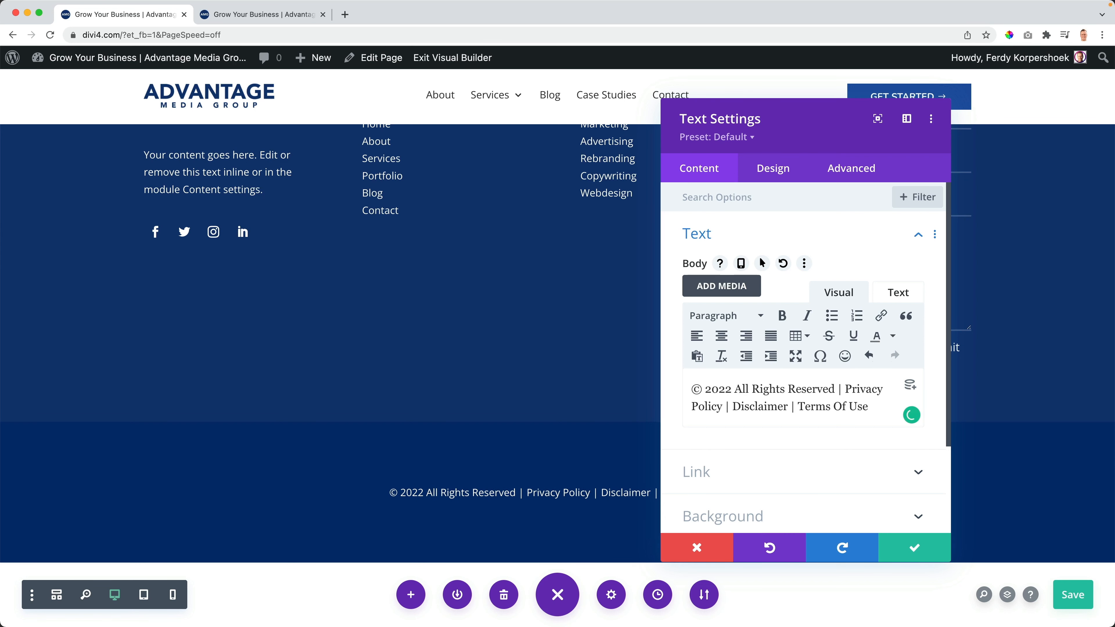
- Turn Privacy Policy, Disclaimer and Terms Of Use in the copyright line into placeholder links with the URL #
drag(844, 388, 723, 403)
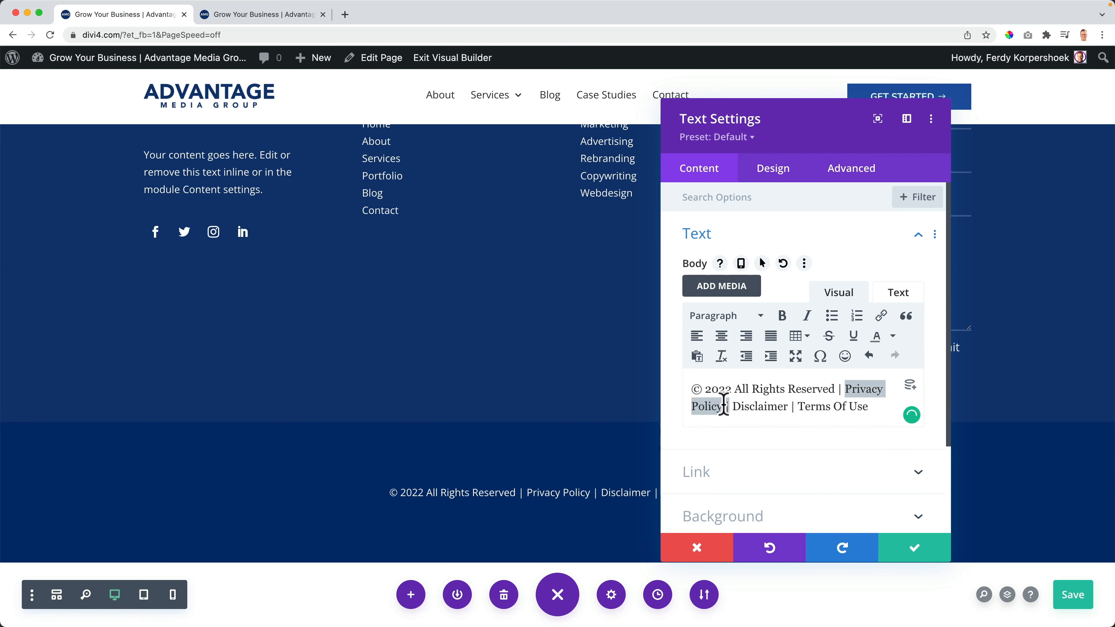
key(super+k)
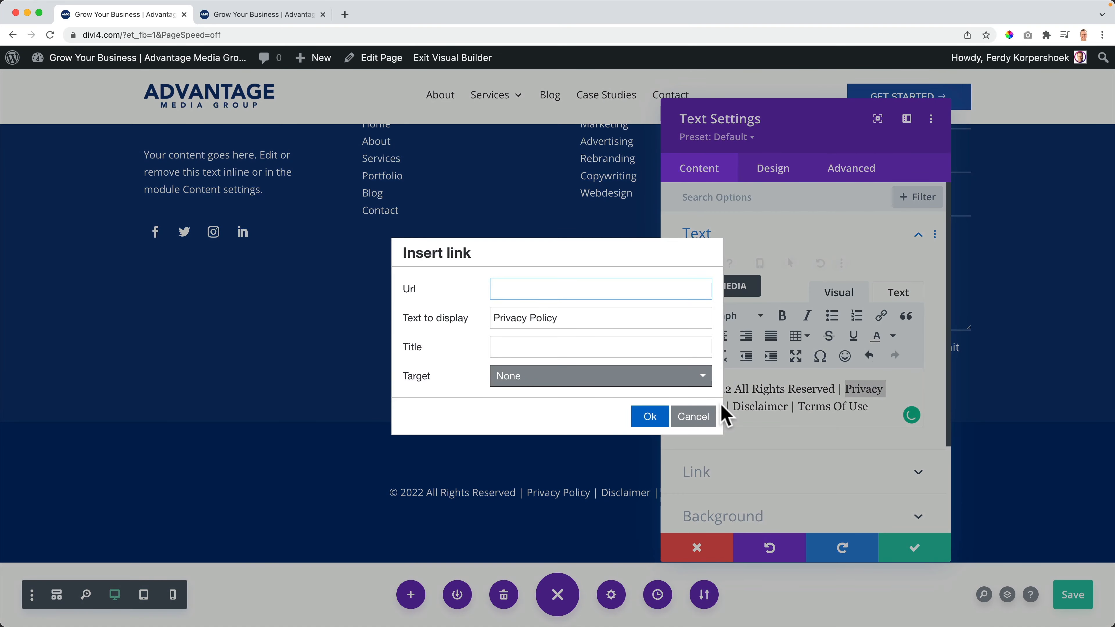
click(650, 418)
drag(736, 406, 788, 406)
key(super+k)
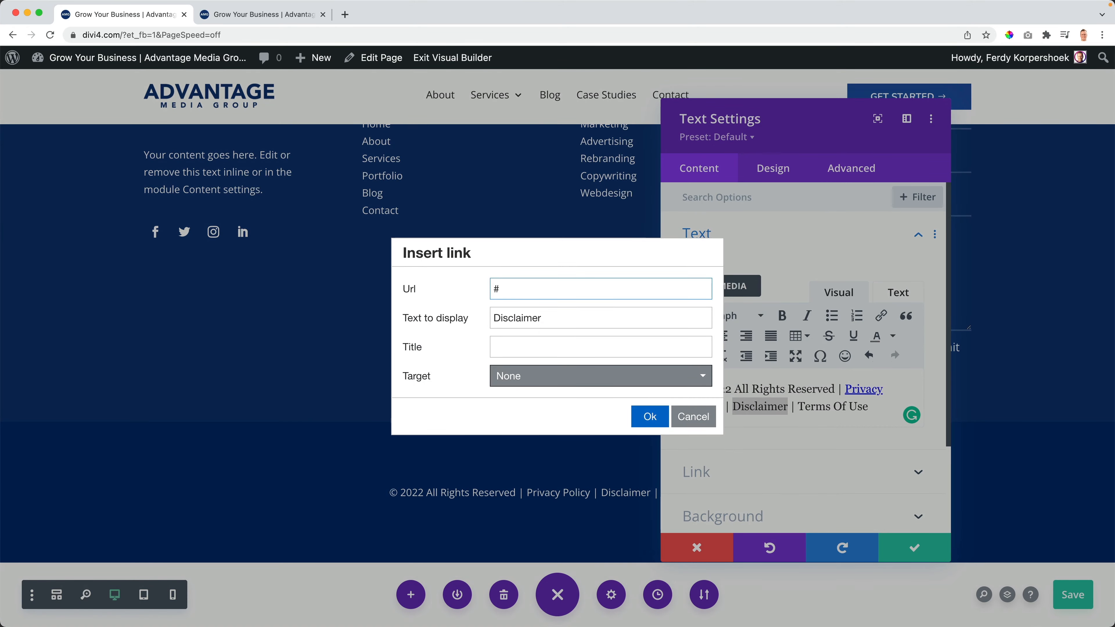
click(661, 417)
drag(797, 406, 868, 407)
key(super+k)
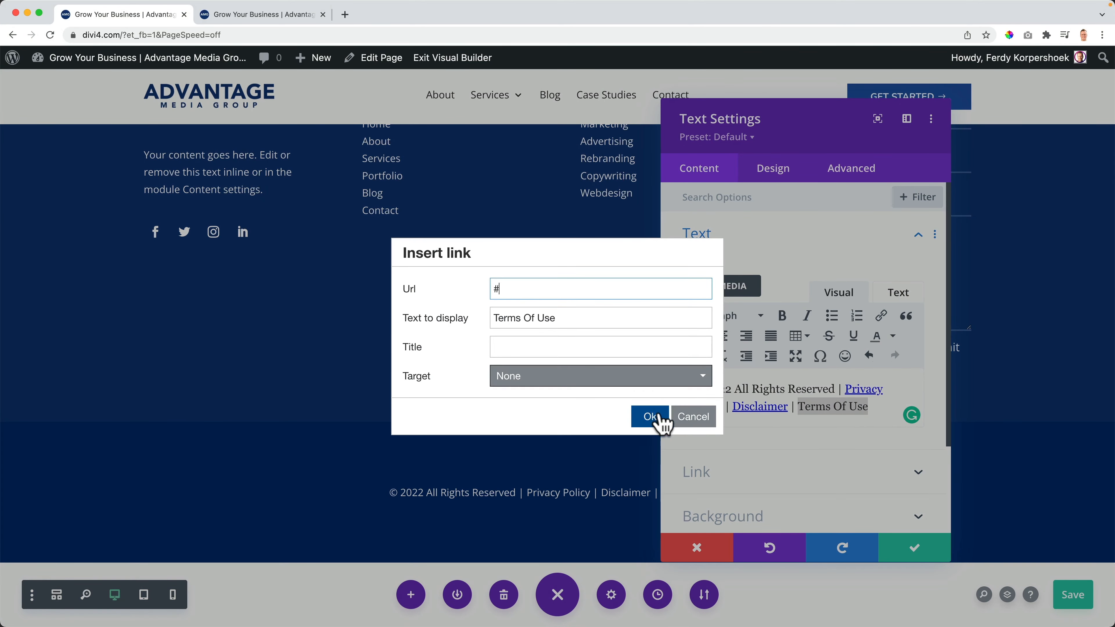
click(658, 422)
click(871, 408)
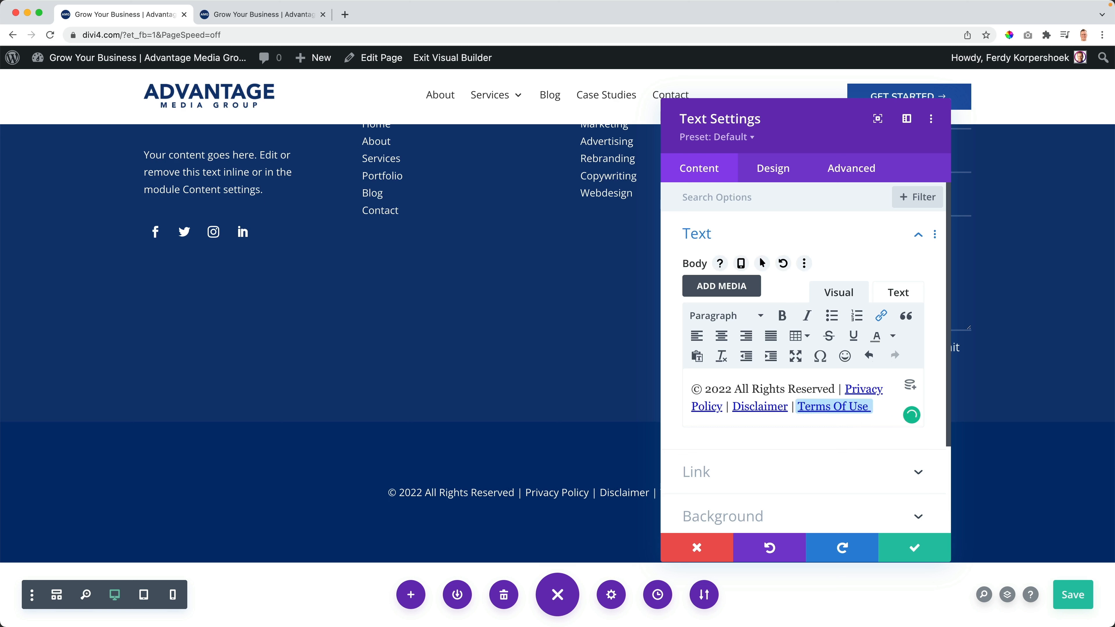
text(|)
key(BackSpace)
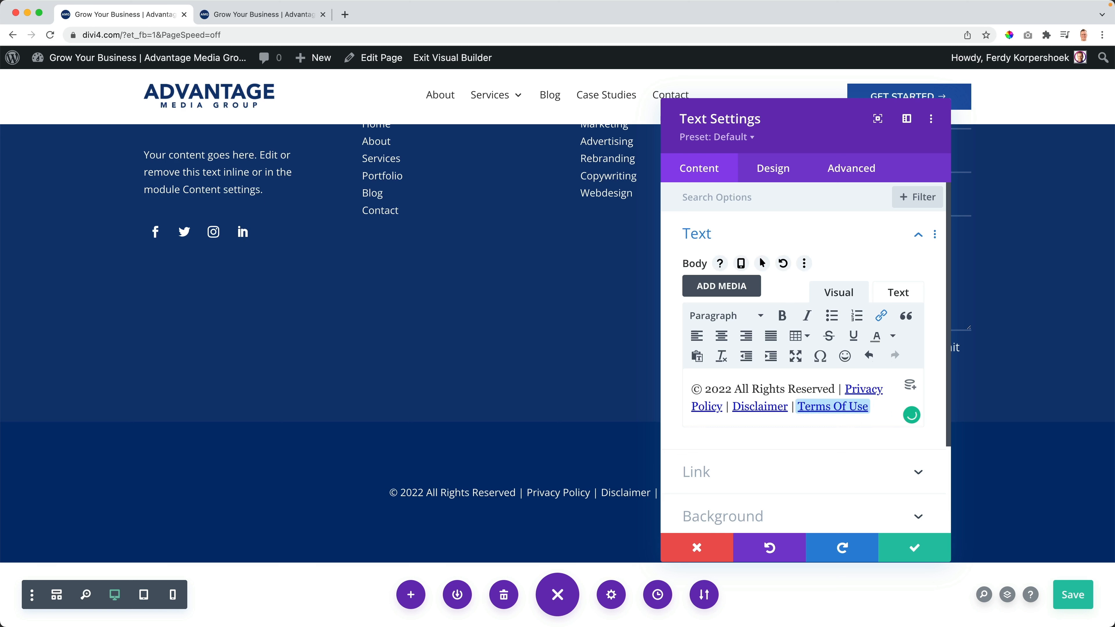
click(772, 388)
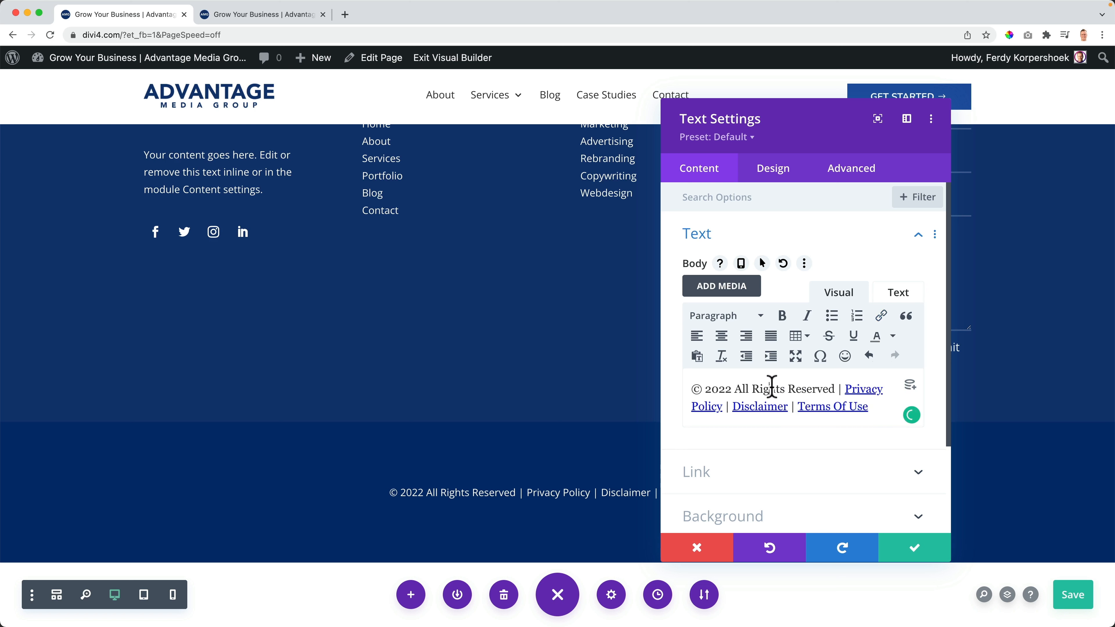
click(885, 405)
click(791, 388)
click(889, 410)
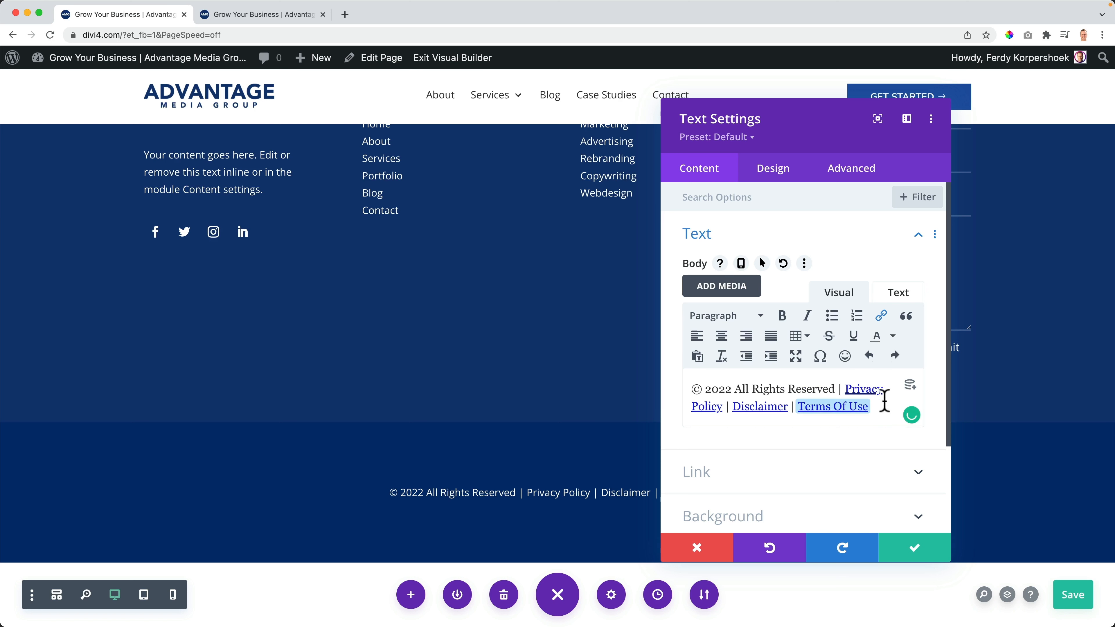
- Append "| Website made by" and the creator's full name after the Terms Of Use link in the copyright text's HTML source
click(898, 292)
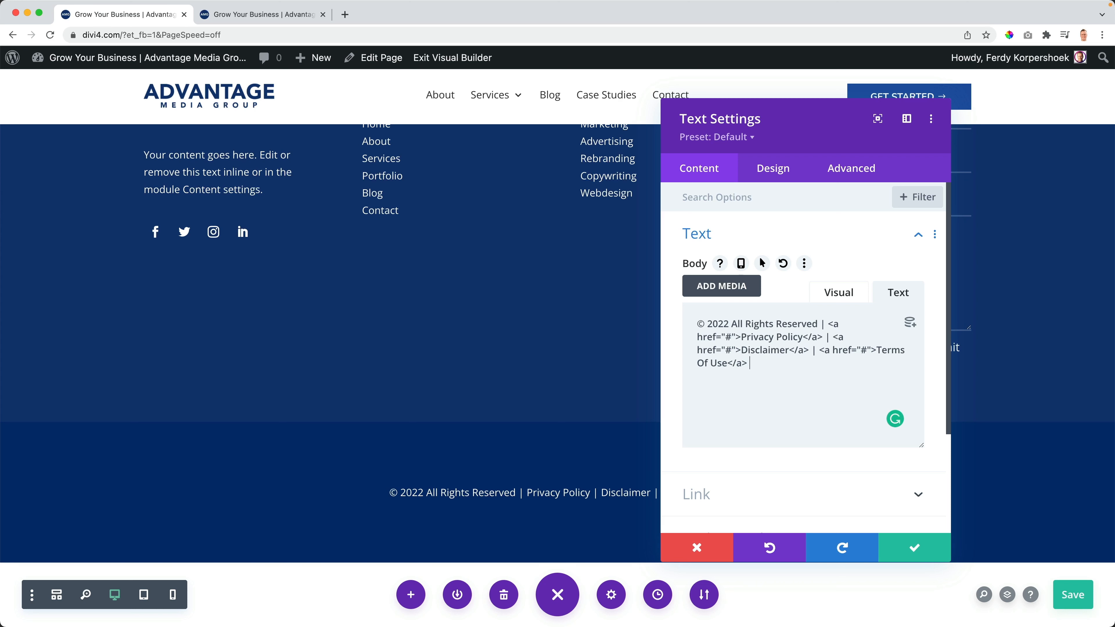
text(|)
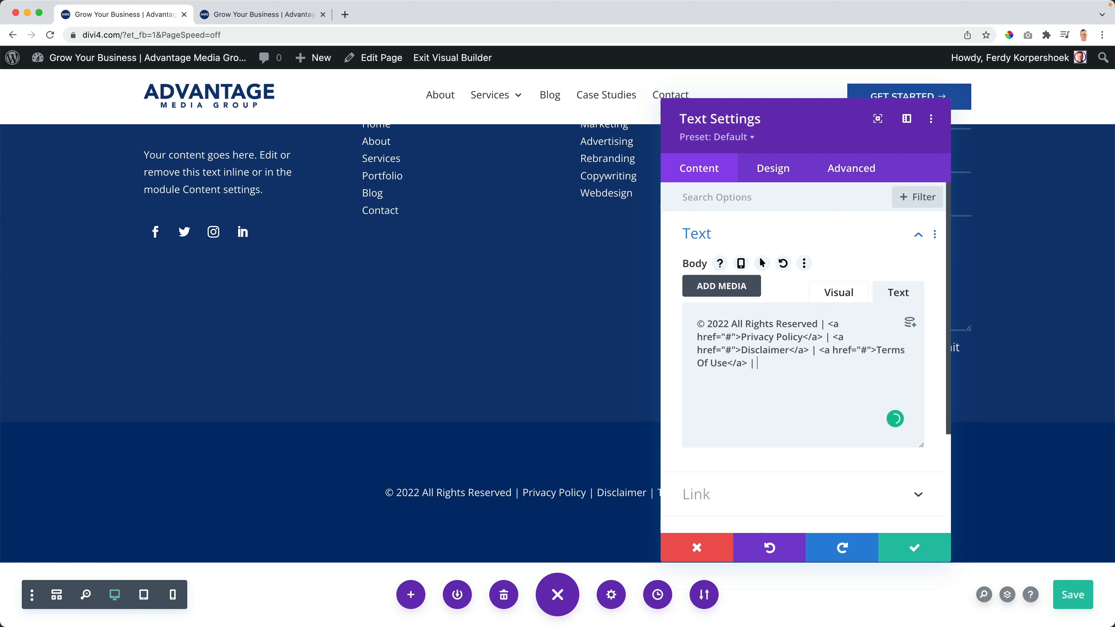
text( Website)
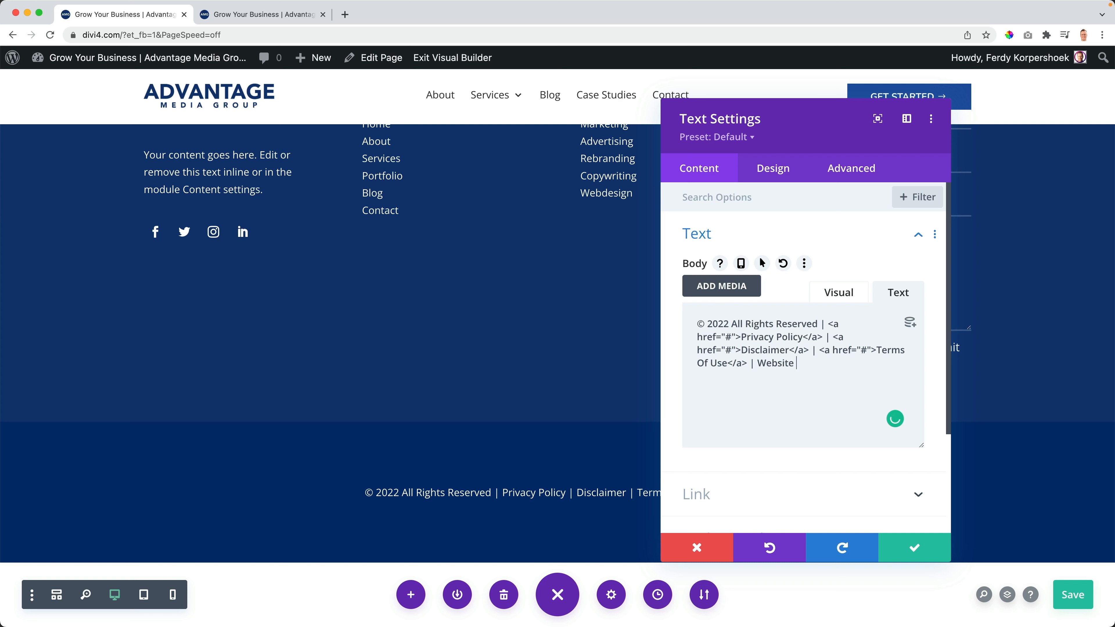
text( made by Ferdy )
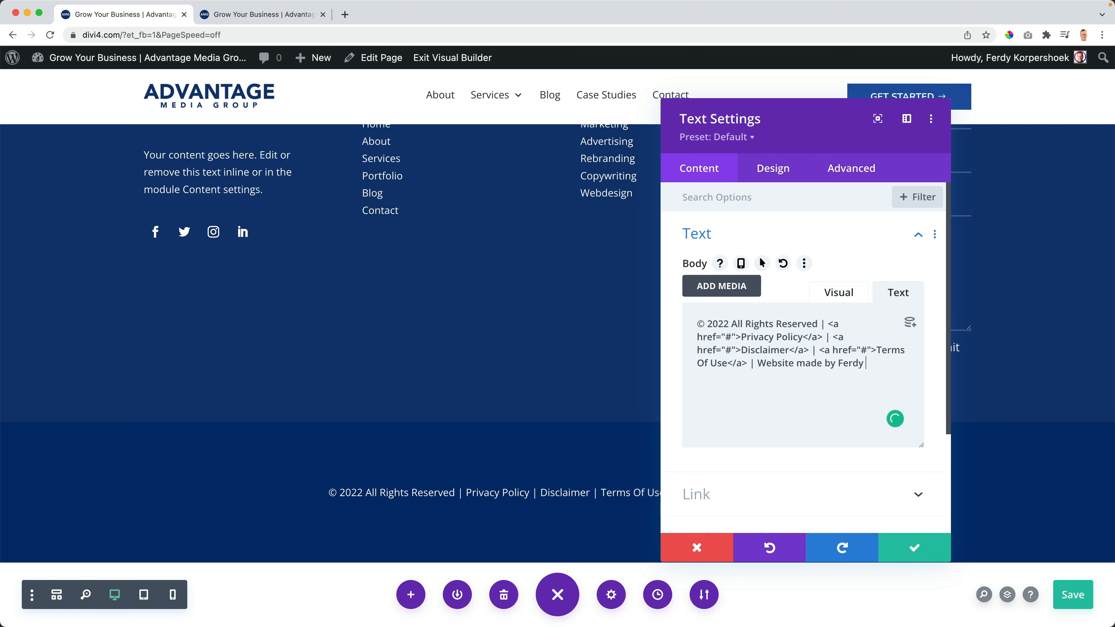
text(Korpershoek)
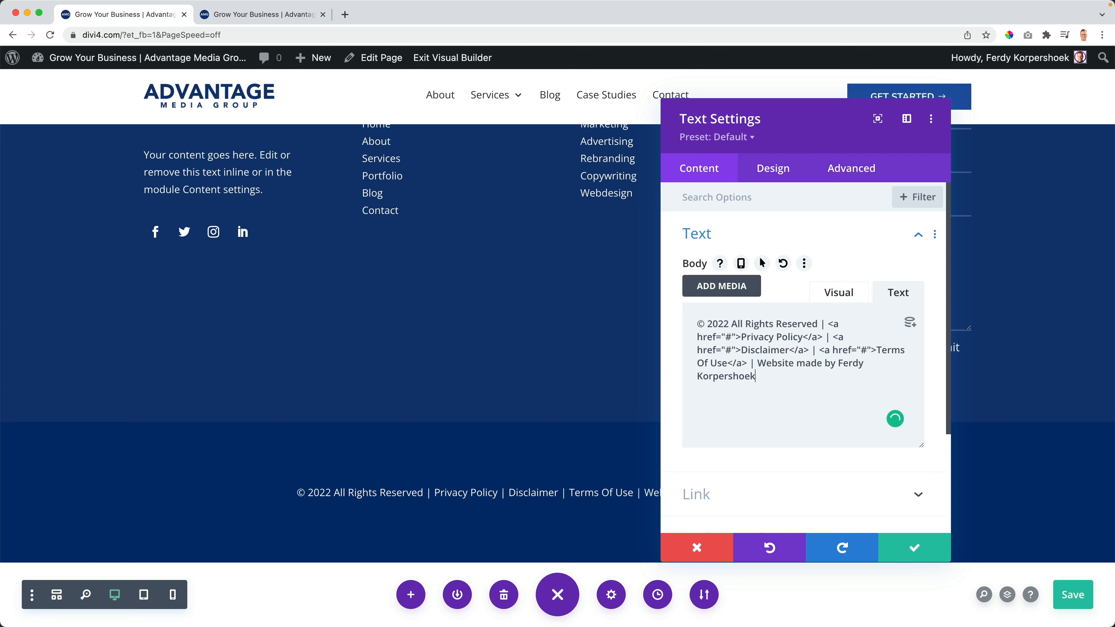
- Link the creator's name in the copyright line to the creator's website URL and save the text module
click(830, 302)
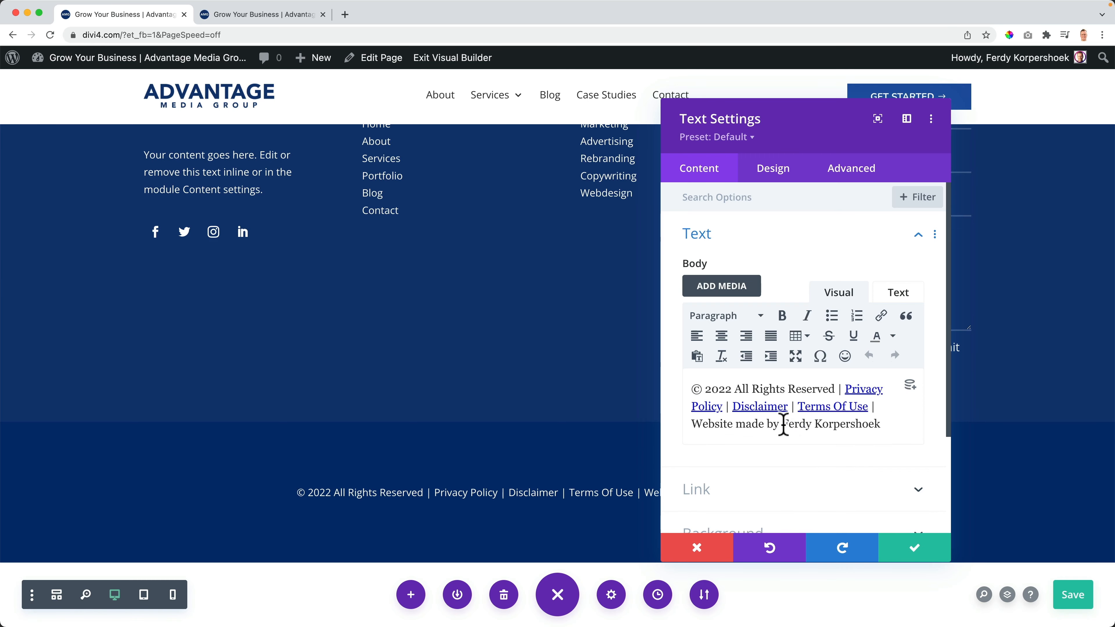
drag(782, 424, 881, 420)
key(super+k)
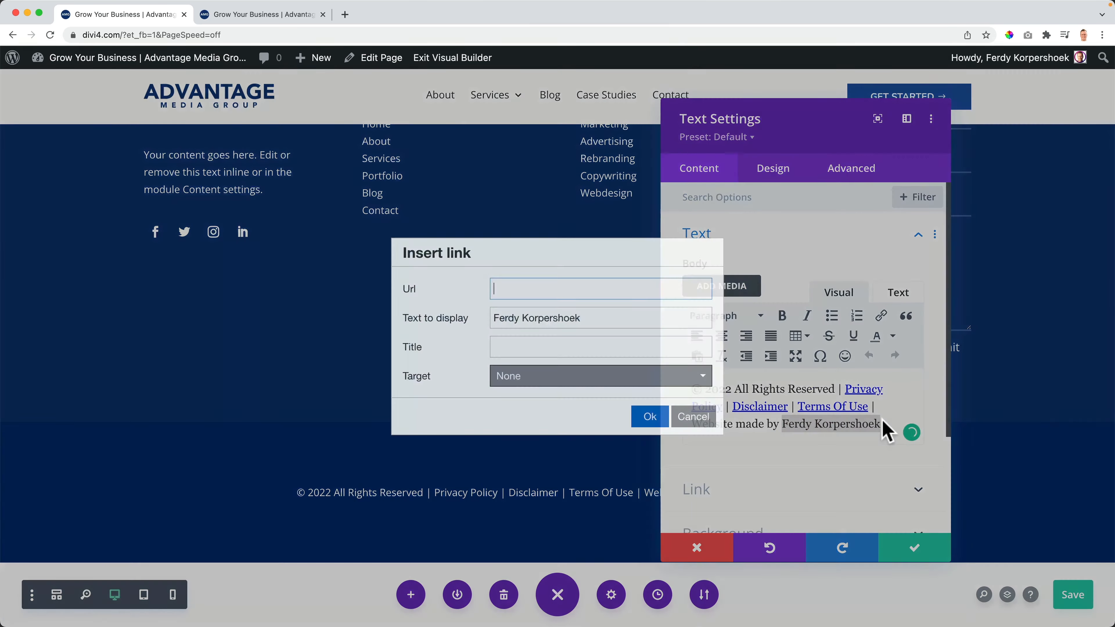
text(https://ferdykorpershoek.com)
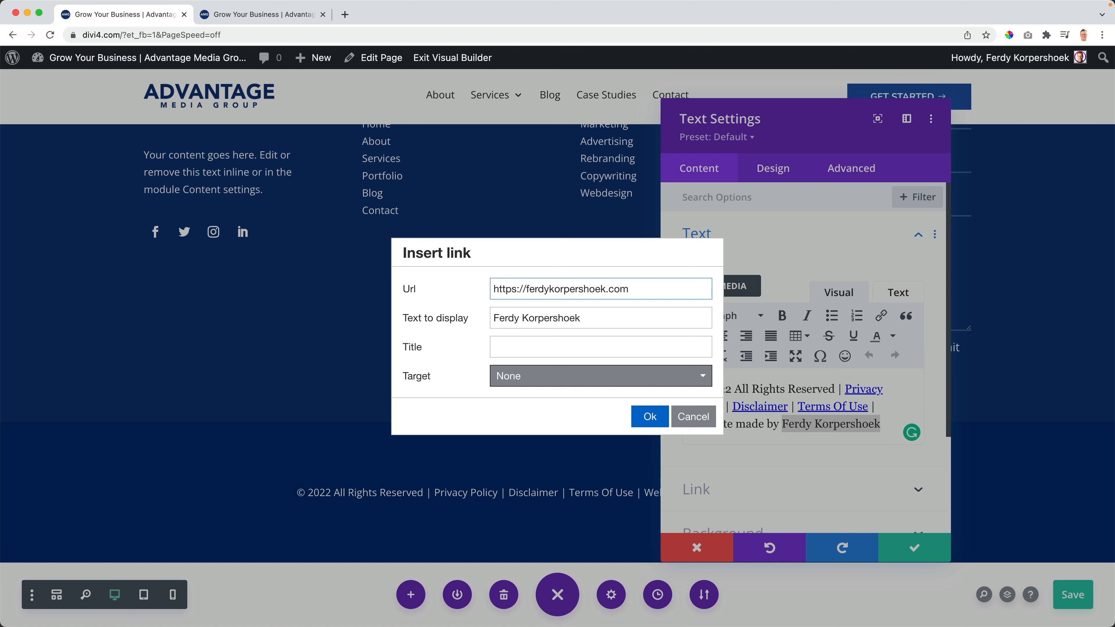
click(651, 418)
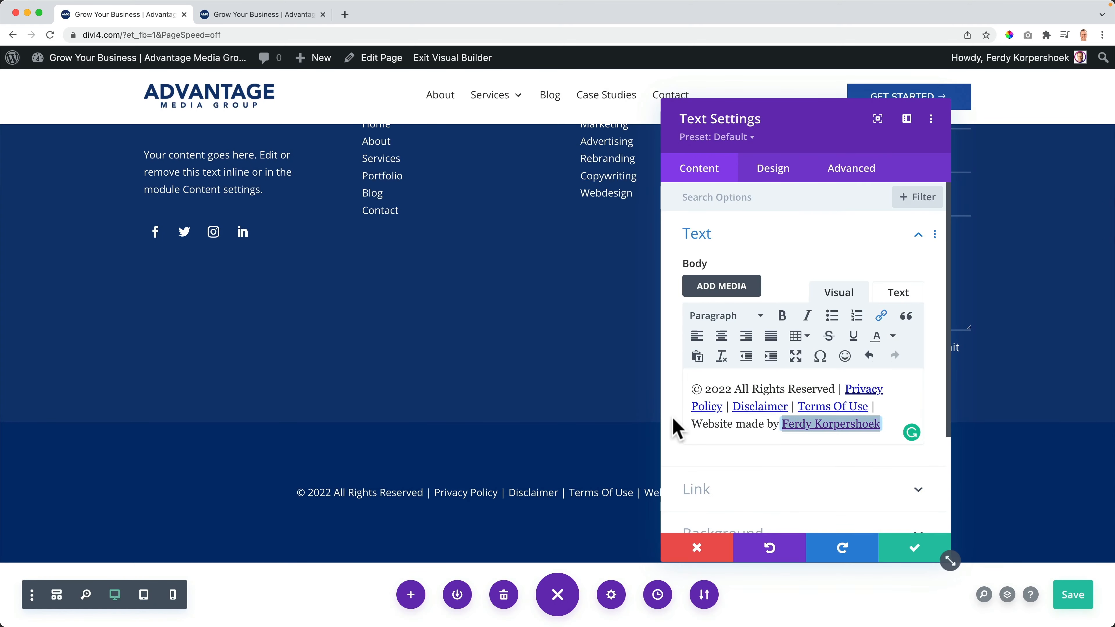
click(718, 423)
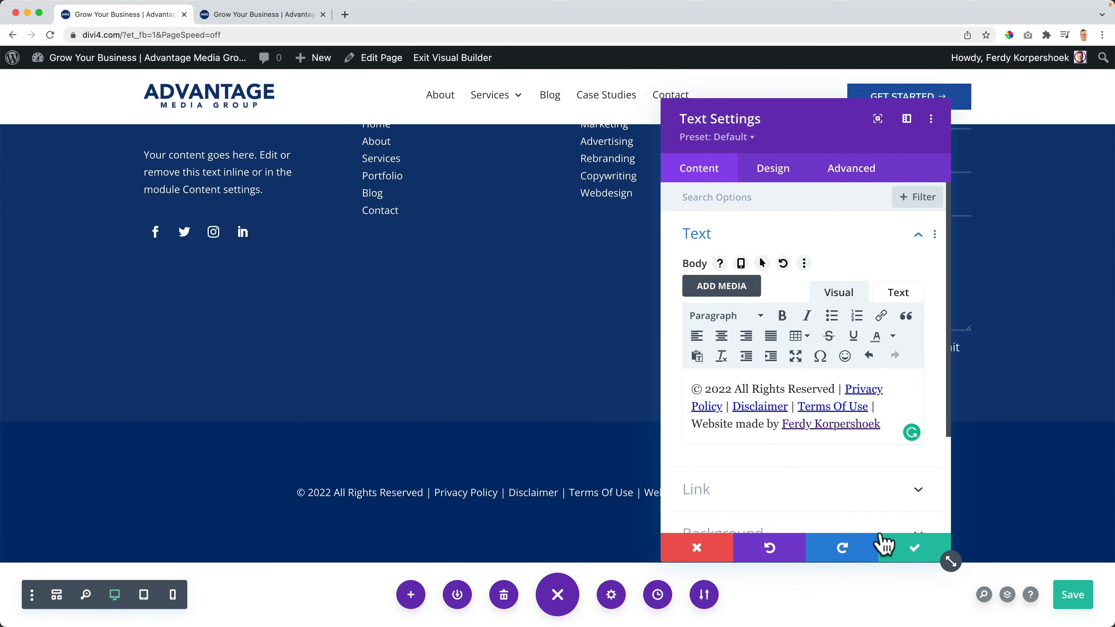
click(909, 550)
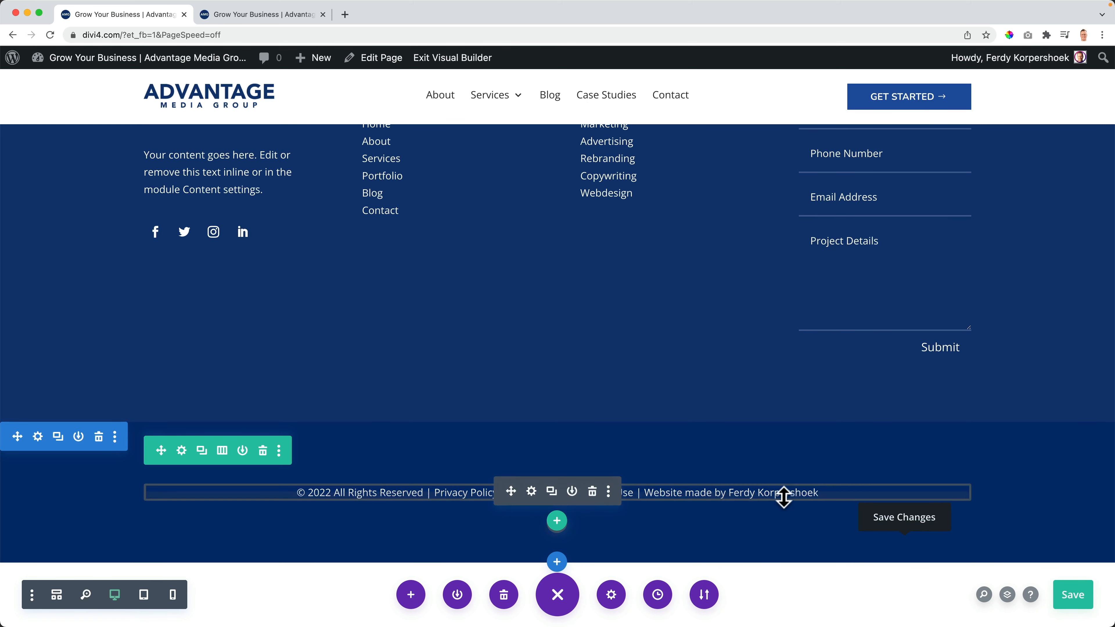
- Set the copyright section's top and bottom padding to 0px and save the section settings
click(38, 437)
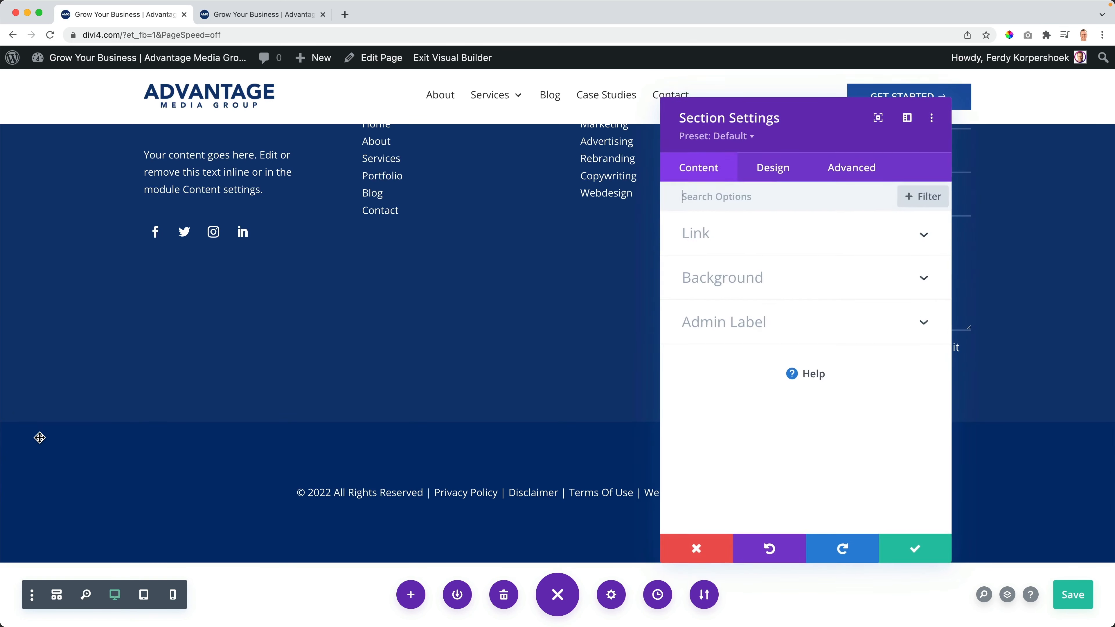
click(780, 178)
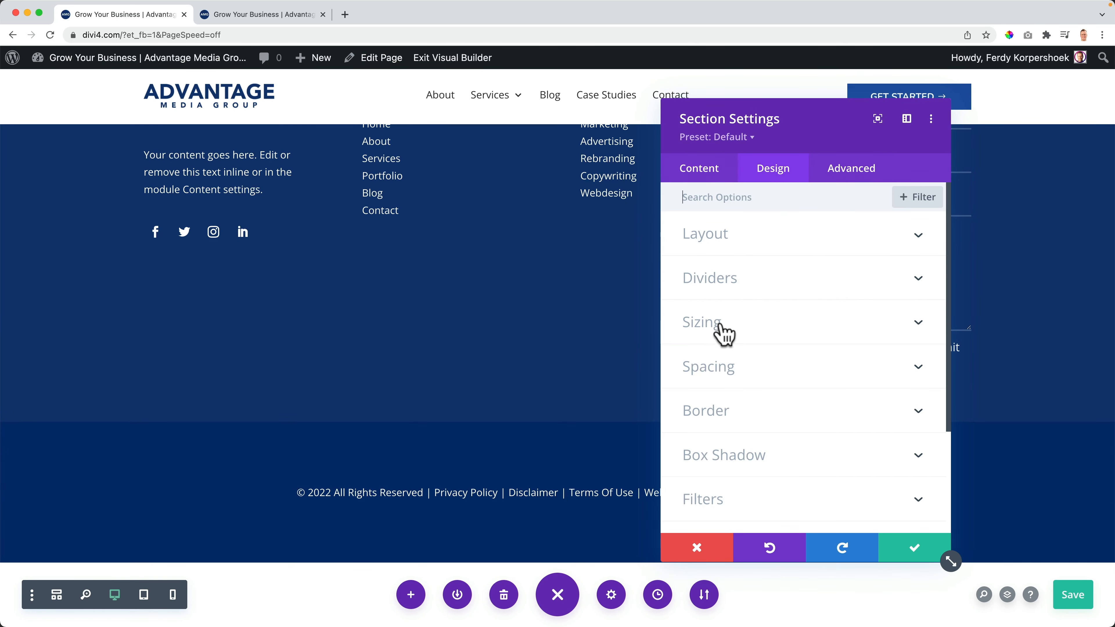
click(720, 373)
click(705, 328)
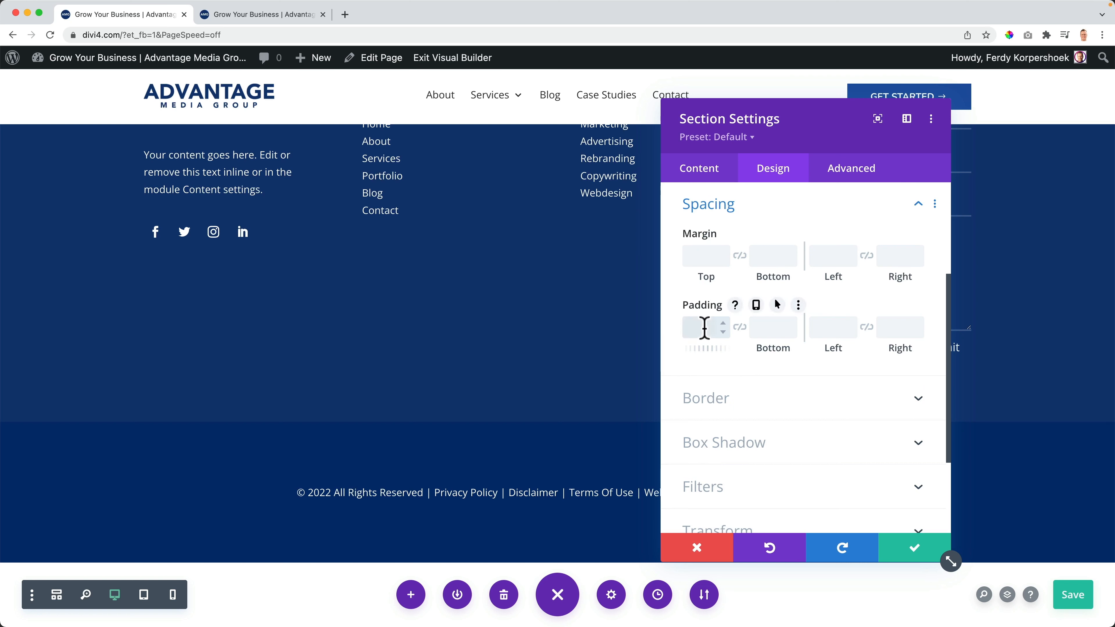
click(759, 327)
text(0px)
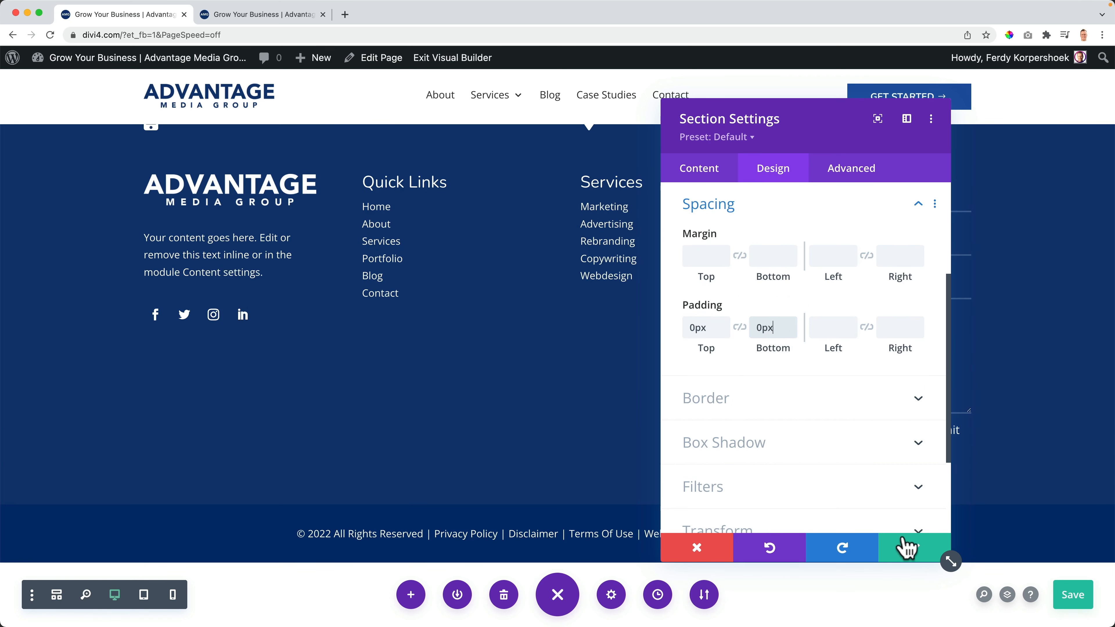
click(912, 548)
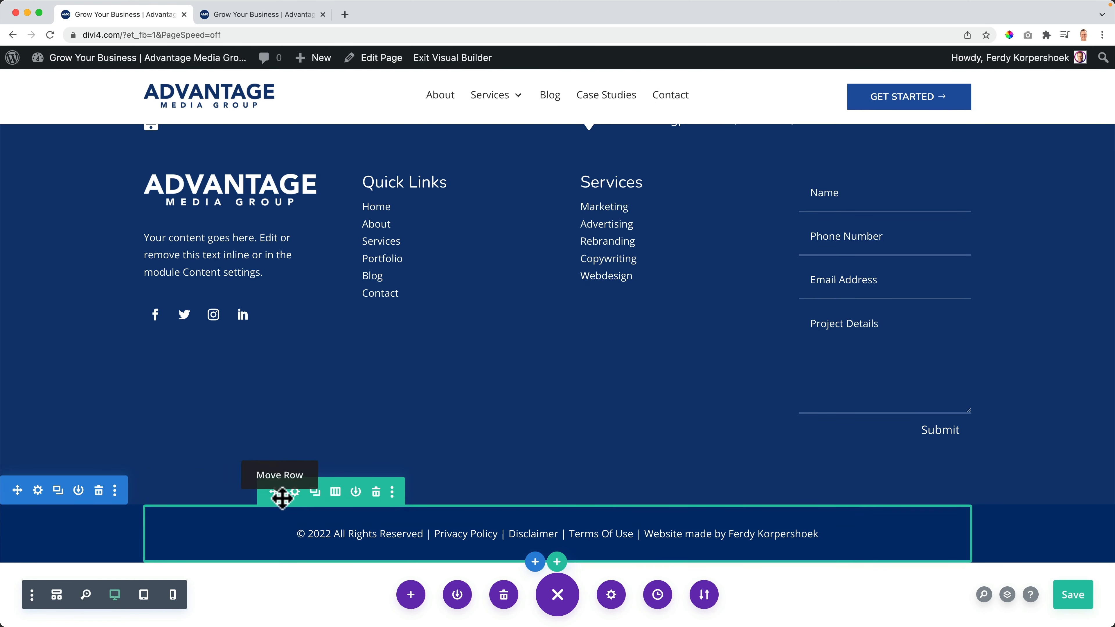
- Set the copyright row's top and bottom padding to 0px
click(295, 492)
click(773, 175)
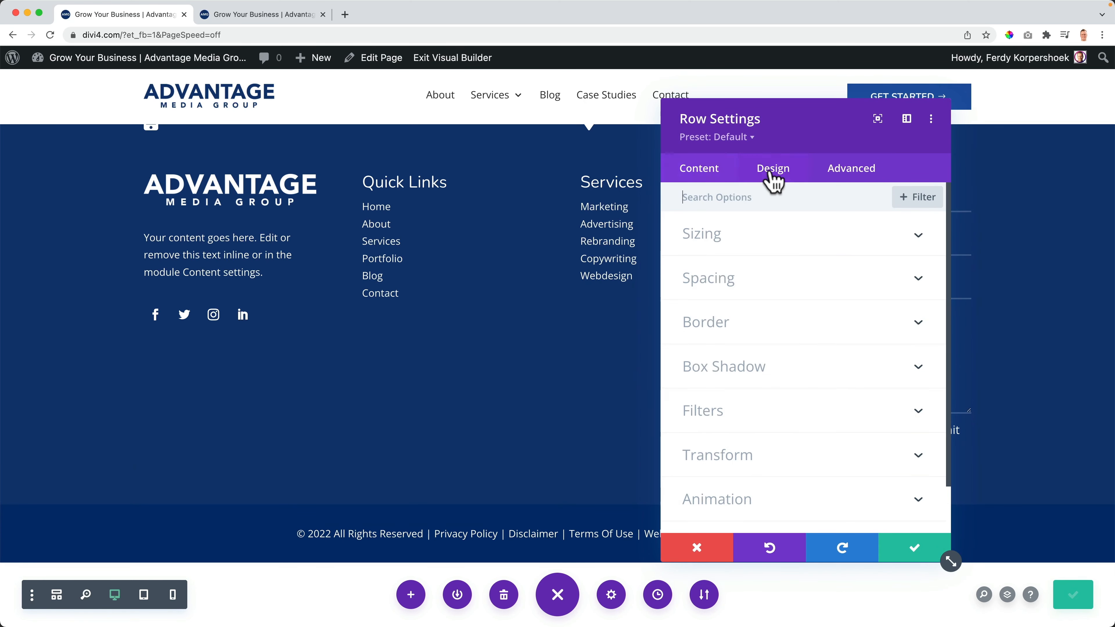
click(728, 281)
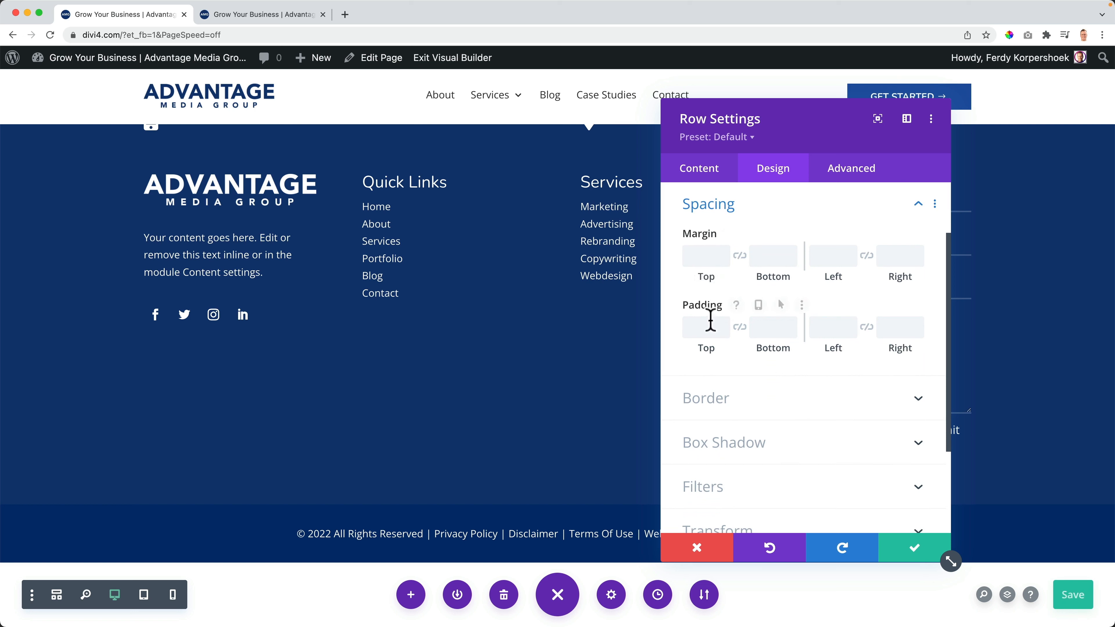
click(709, 325)
text(0)
key(Tab)
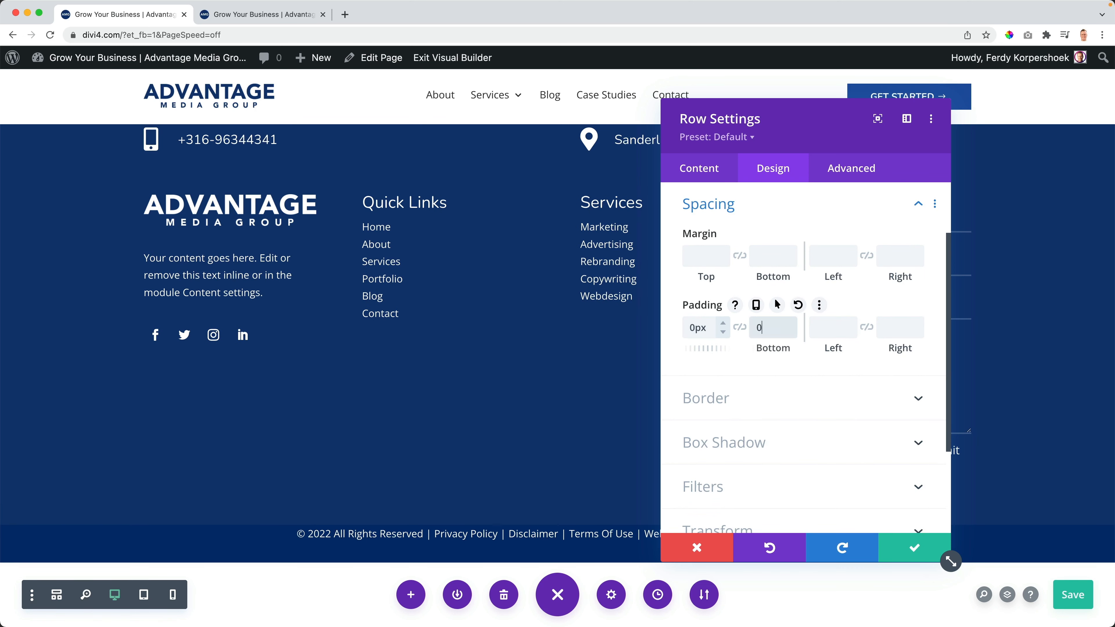
text(0)
key(Tab)
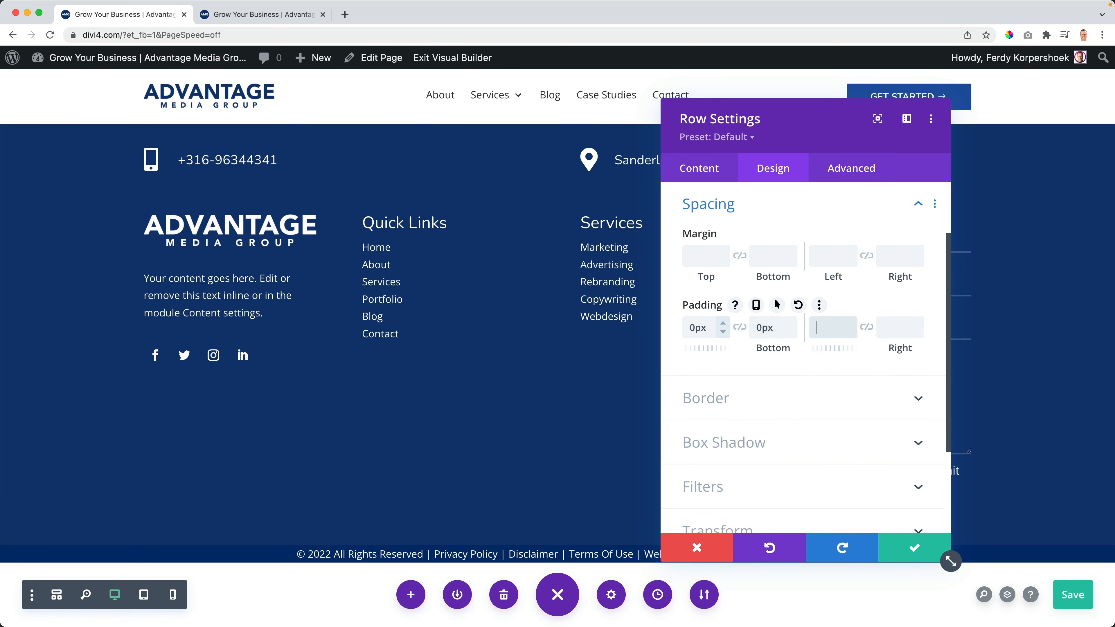
- Link the copyright row's top and bottom padding, raise both to 14px and save the row settings
click(740, 328)
key(Up)
key(Up)
key(Up)
key(Up)
key(Up)
key(Up)
key(Up)
key(Up)
key(Up)
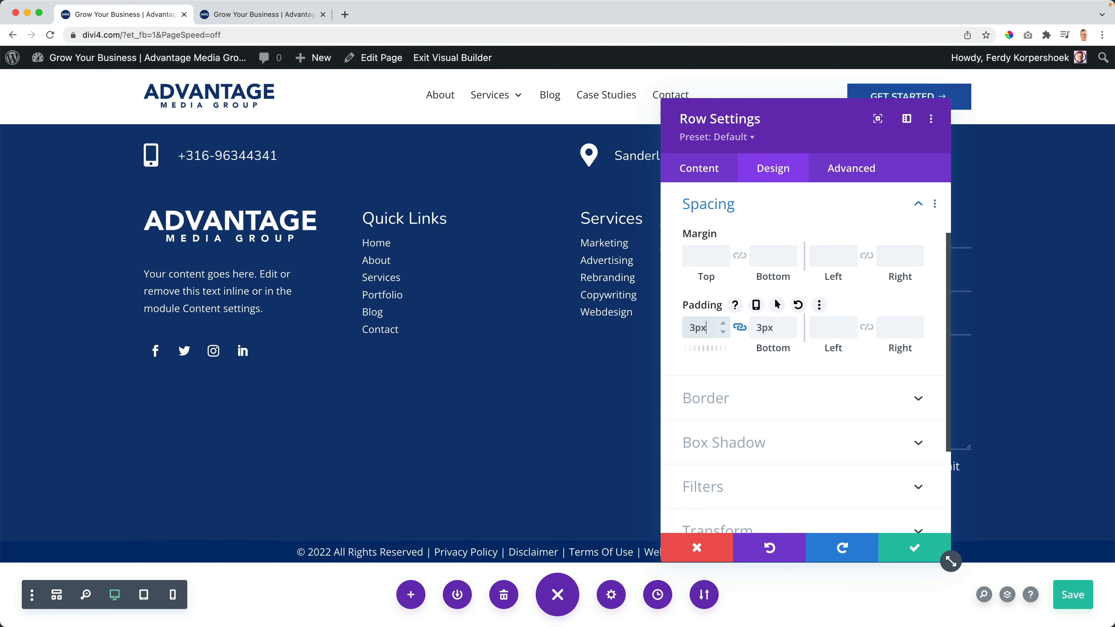
key(Up)
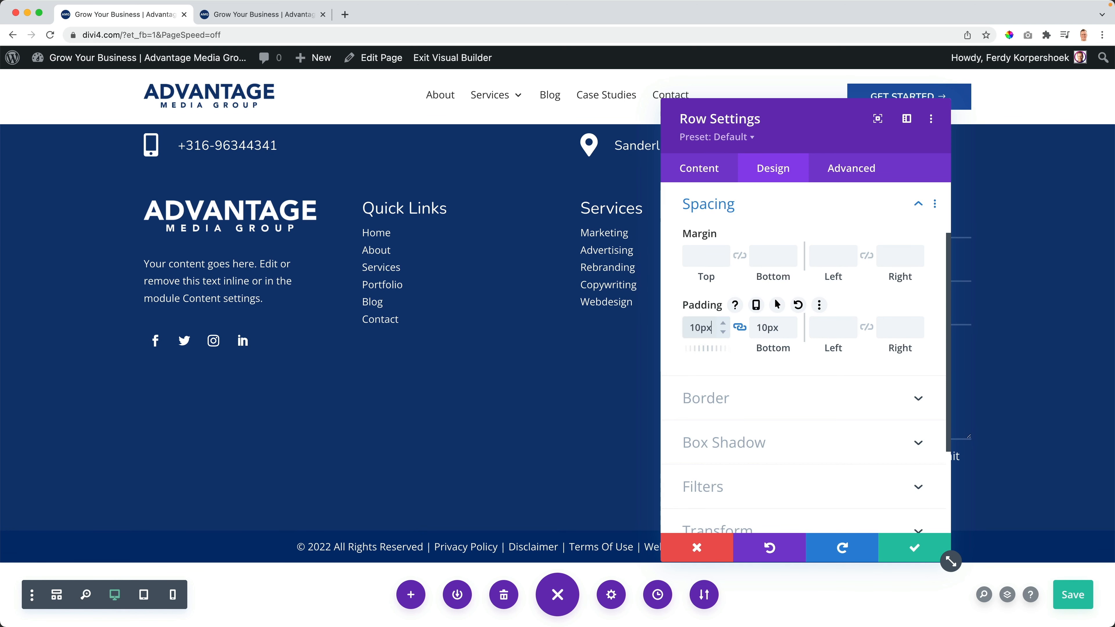
key(Up)
key(Up)
key(Up)
key(Up)
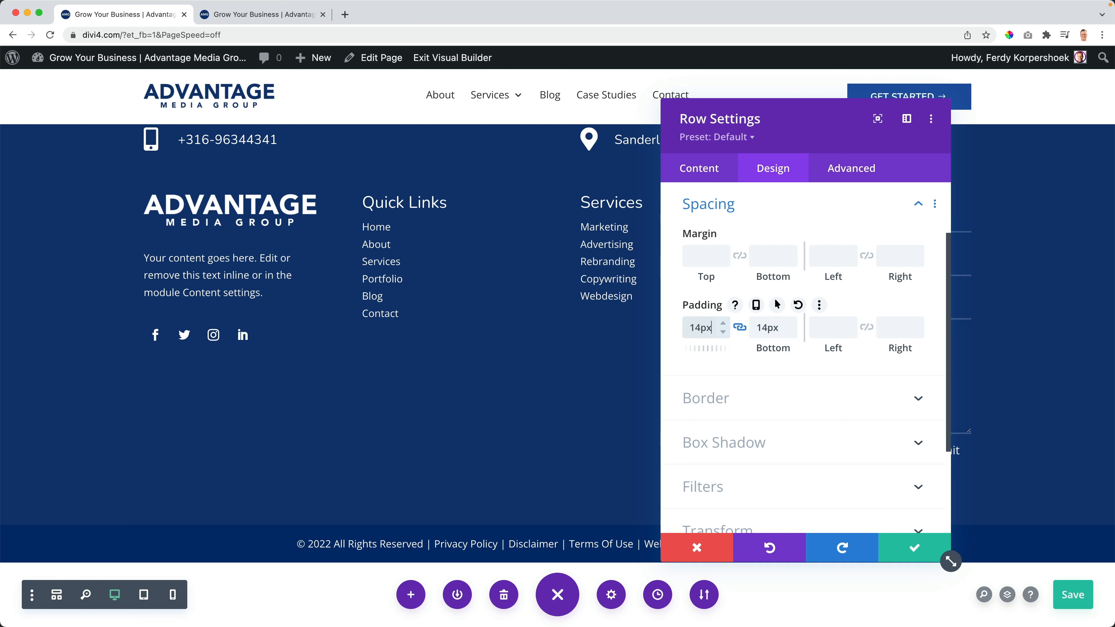
click(912, 549)
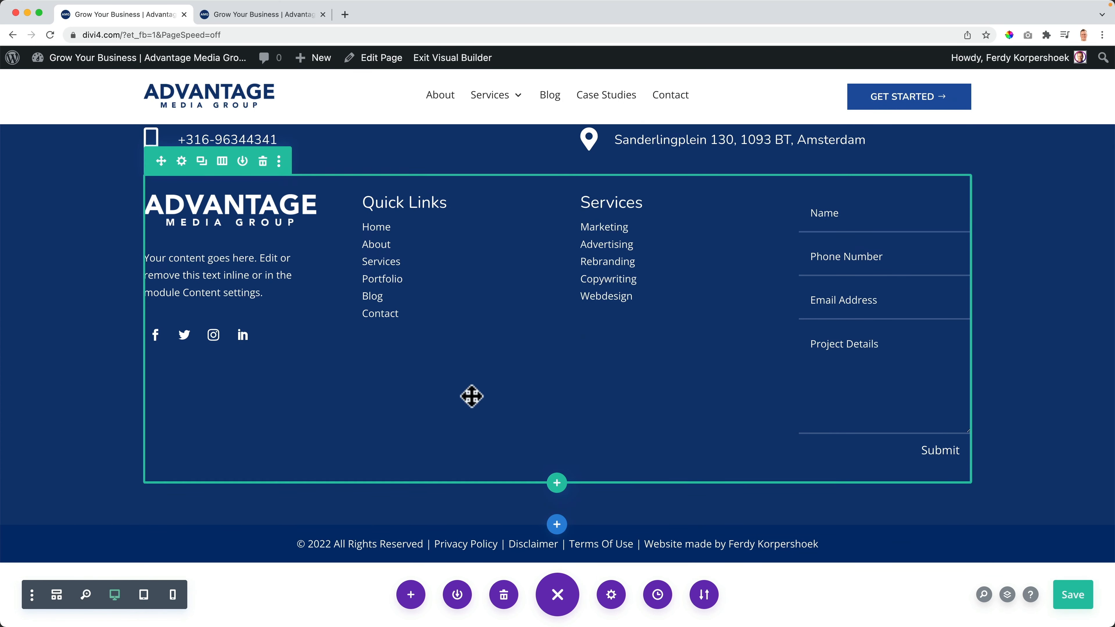
- Save the page with the completed footer and copyright bar
scroll(471, 396, up, 2)
scroll(471, 397, down, 2)
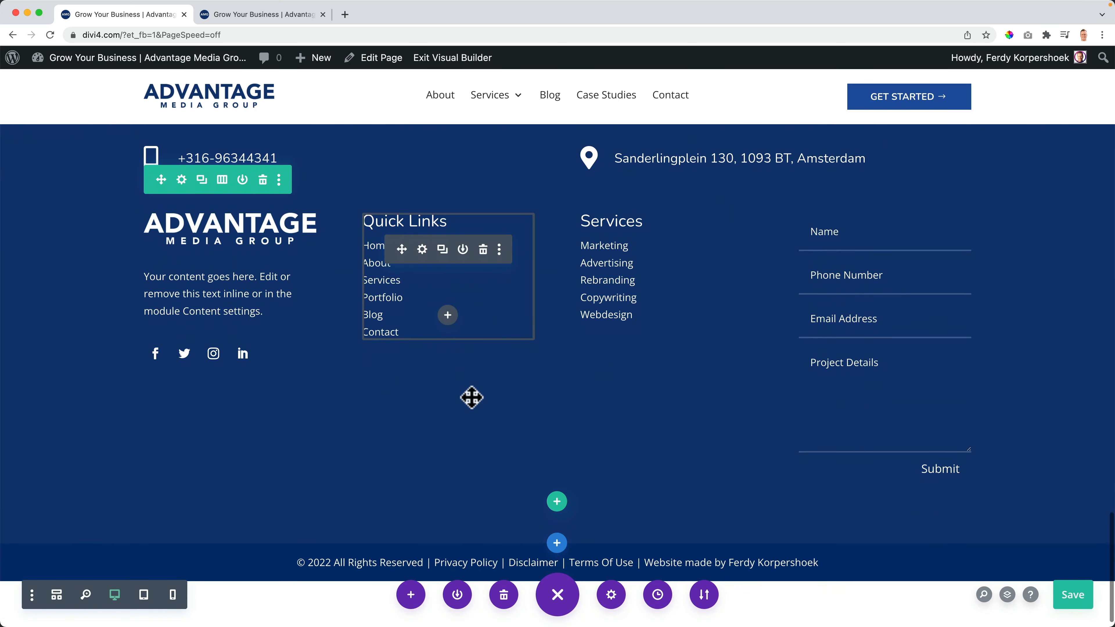
click(1077, 600)
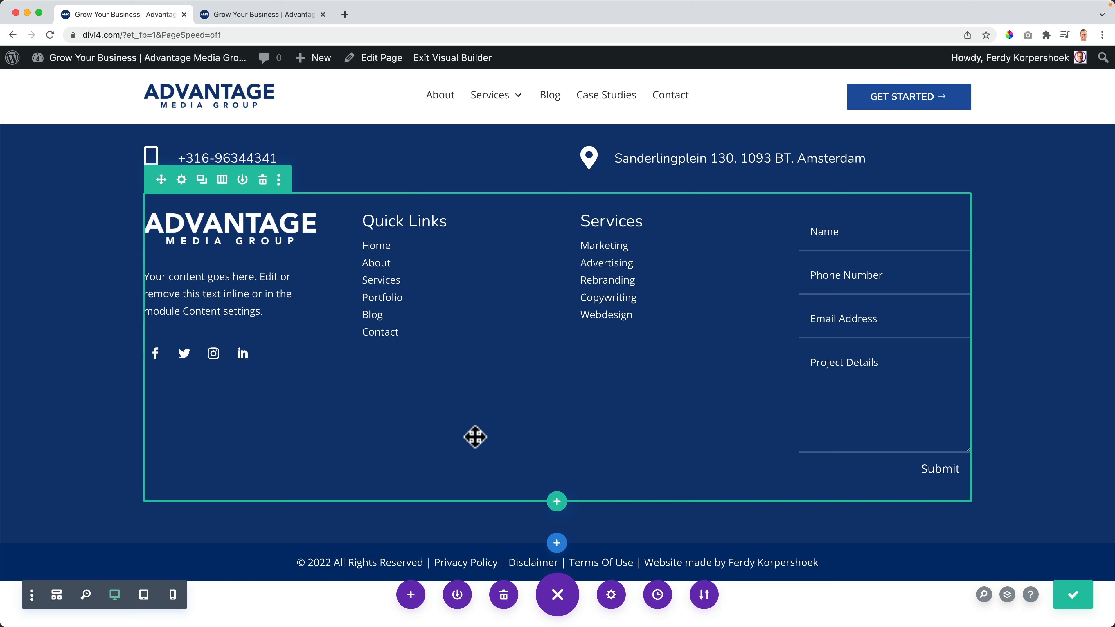
- Preview the footer and copyright bar in the tablet and phone views to examine their responsive layout
click(143, 595)
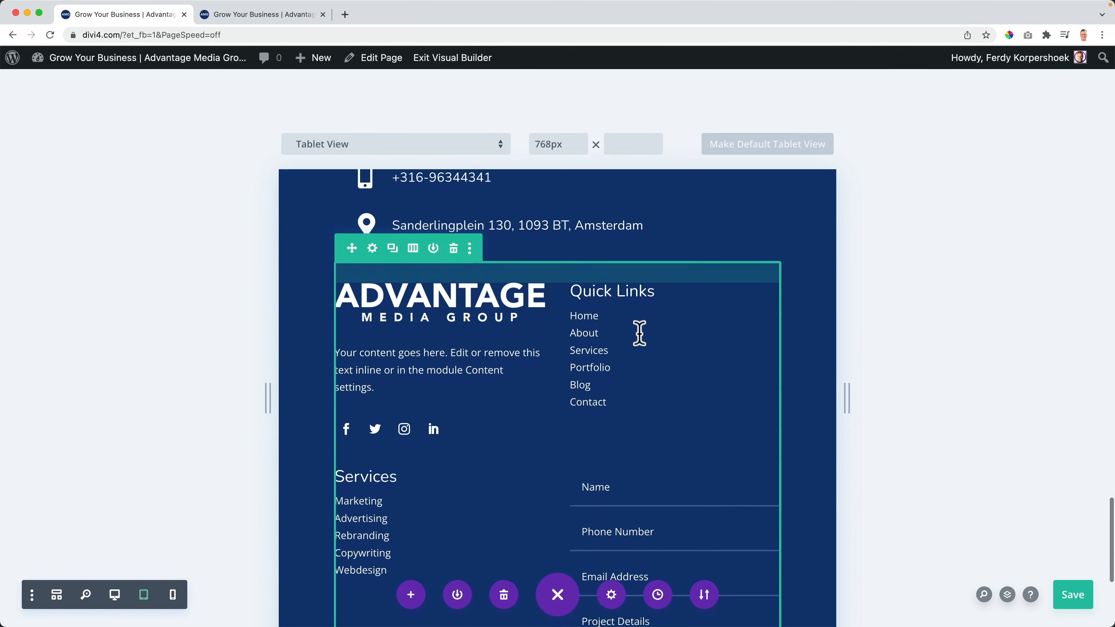
click(172, 595)
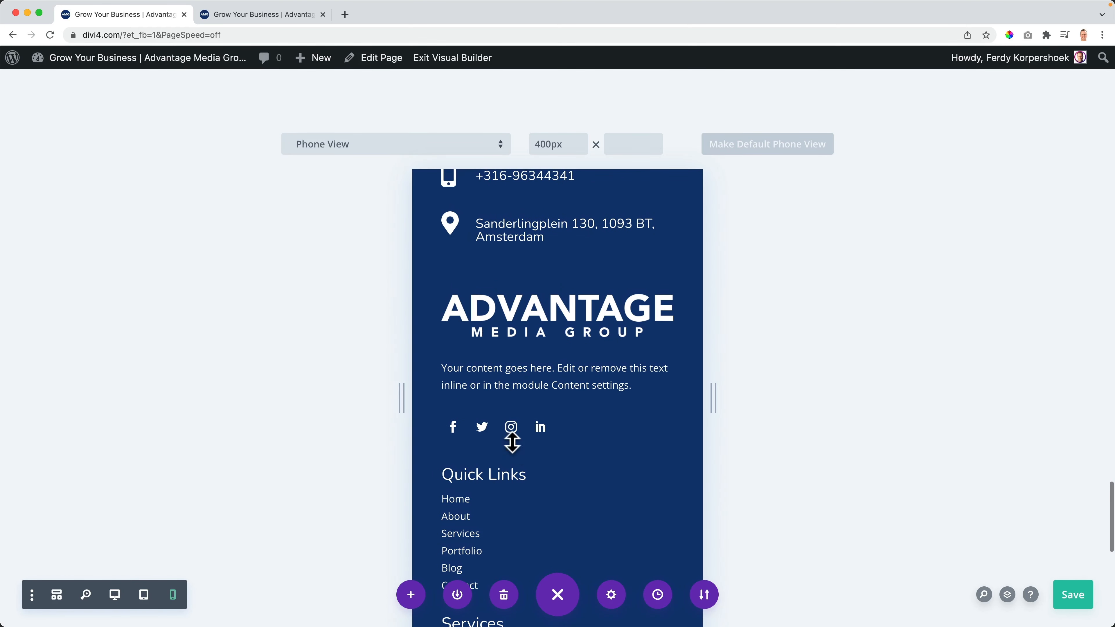
scroll(512, 442, down, 10)
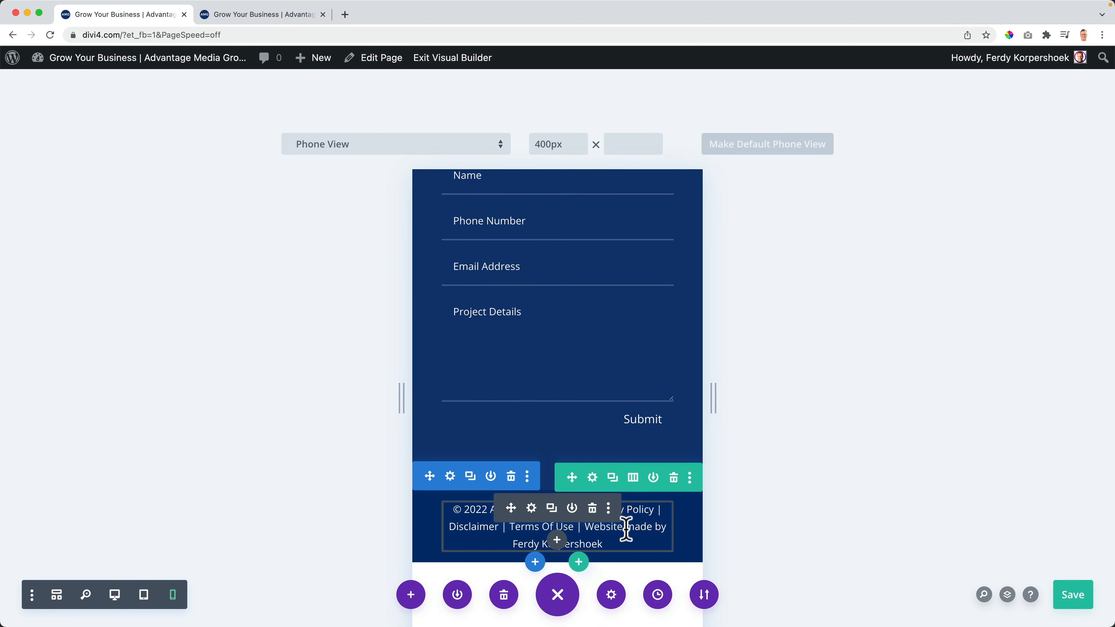
drag(510, 508, 548, 455)
scroll(547, 455, down, 5)
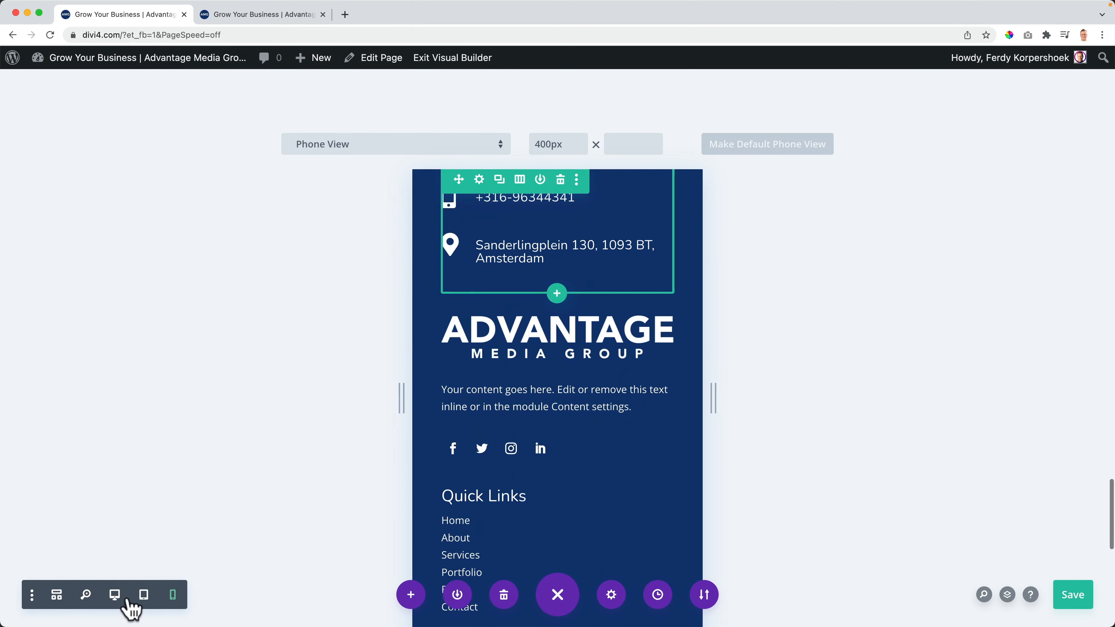
click(144, 594)
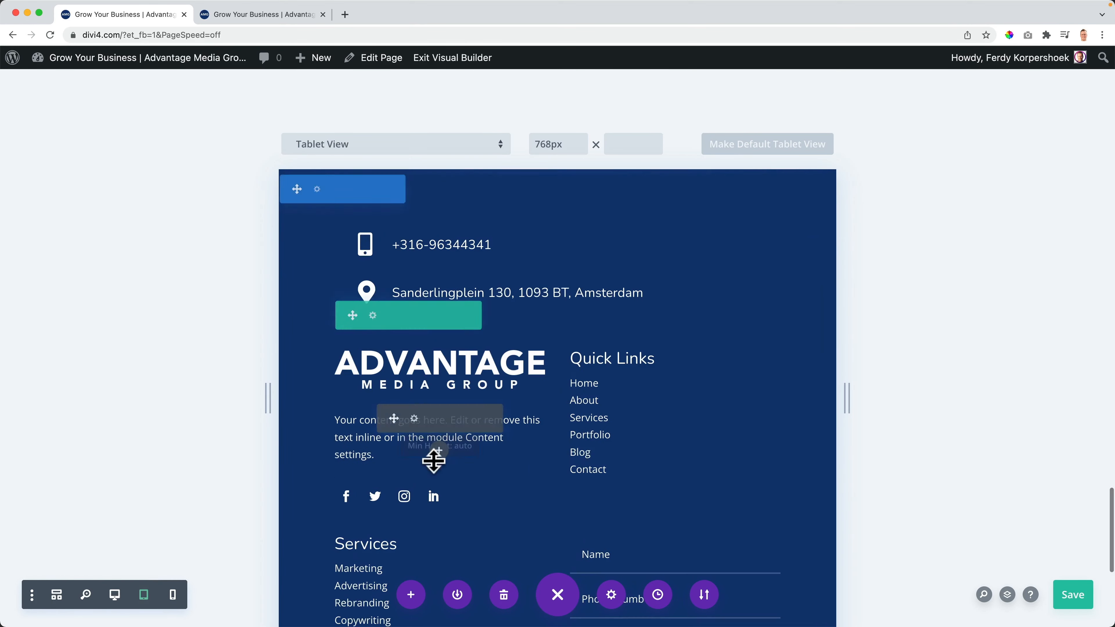
scroll(428, 453, down, 2)
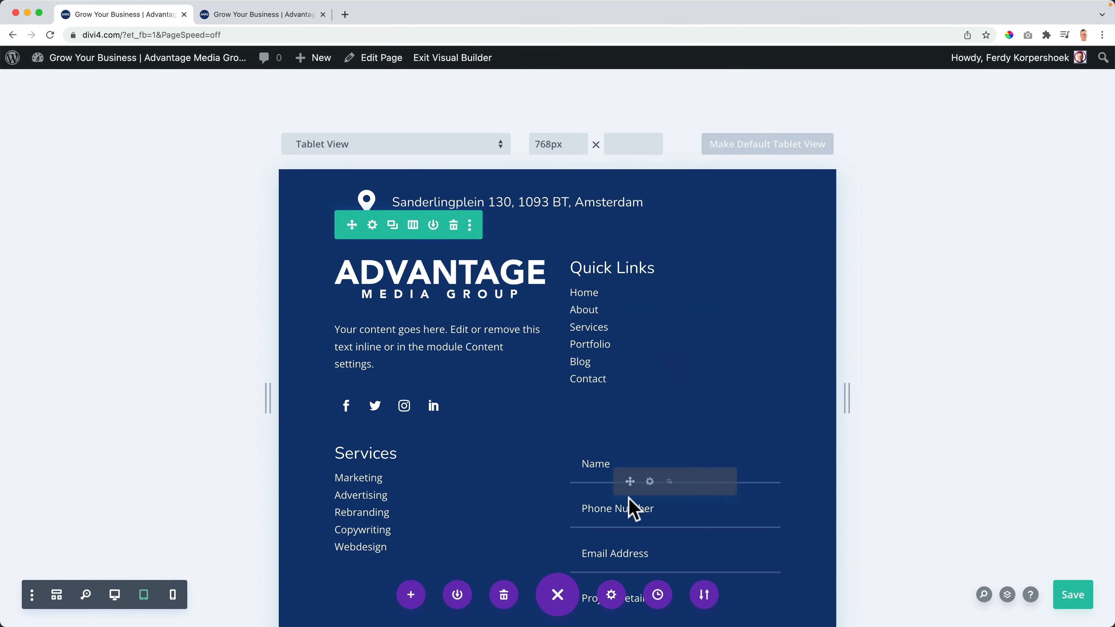
- Review the page's tablet layout from the hero section down to the footer
scroll(409, 450, up, 10)
scroll(407, 439, up, 15)
scroll(405, 387, down, 2)
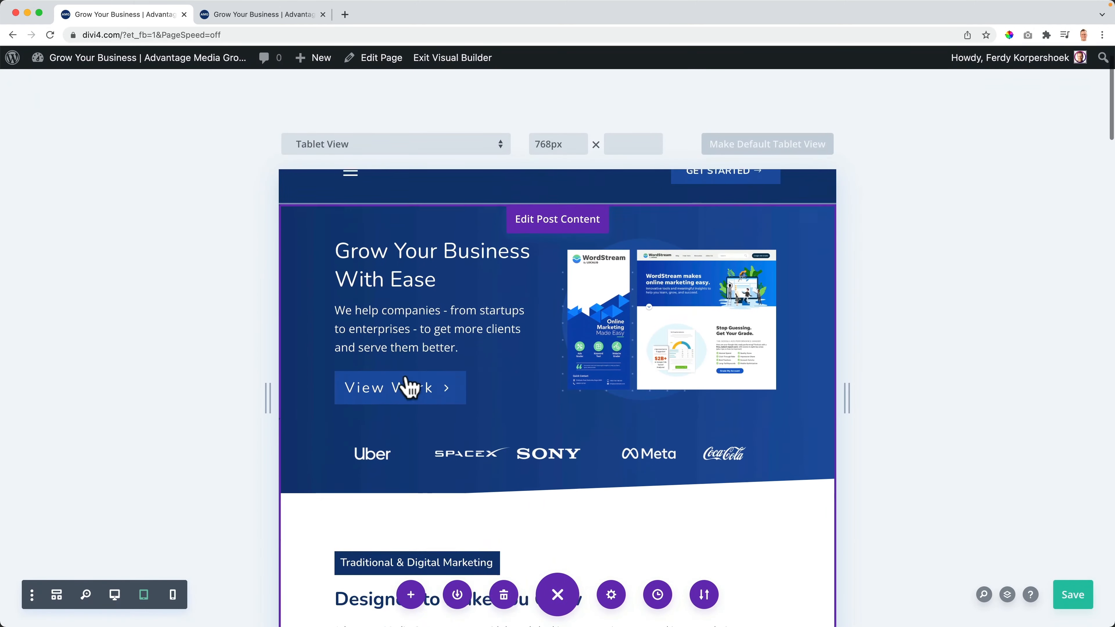
scroll(719, 449, down, 1)
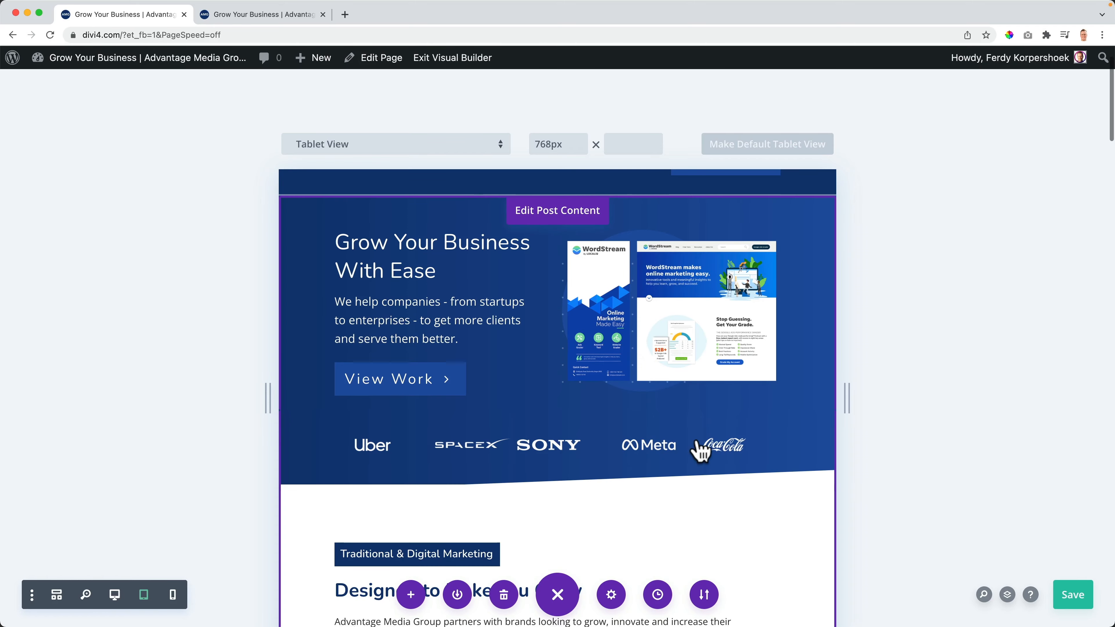
scroll(602, 450, down, 10)
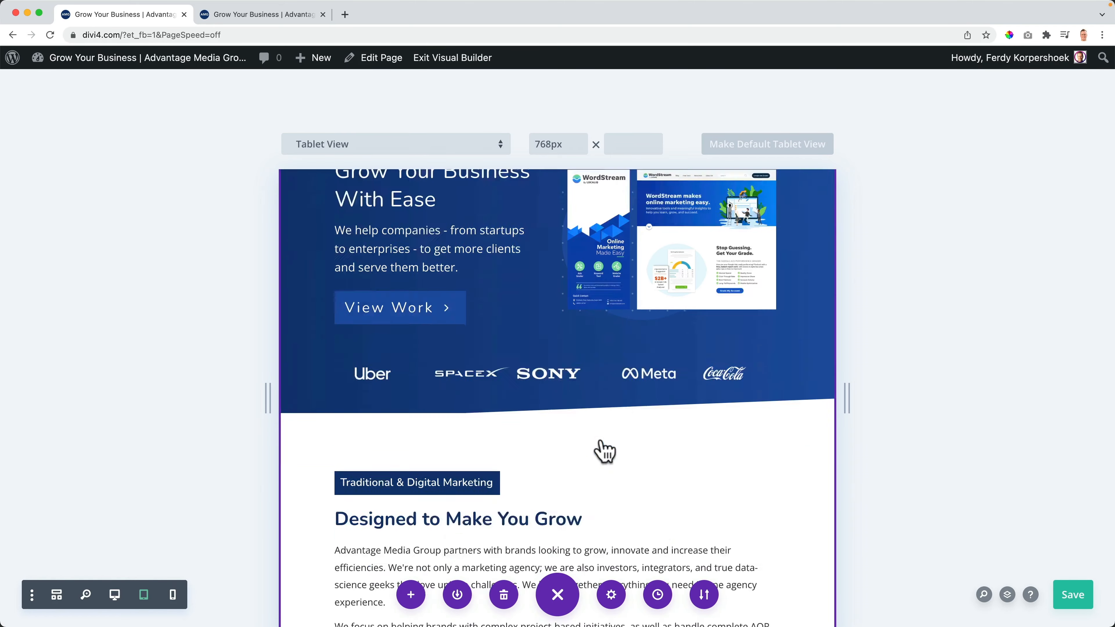
scroll(602, 444, down, 10)
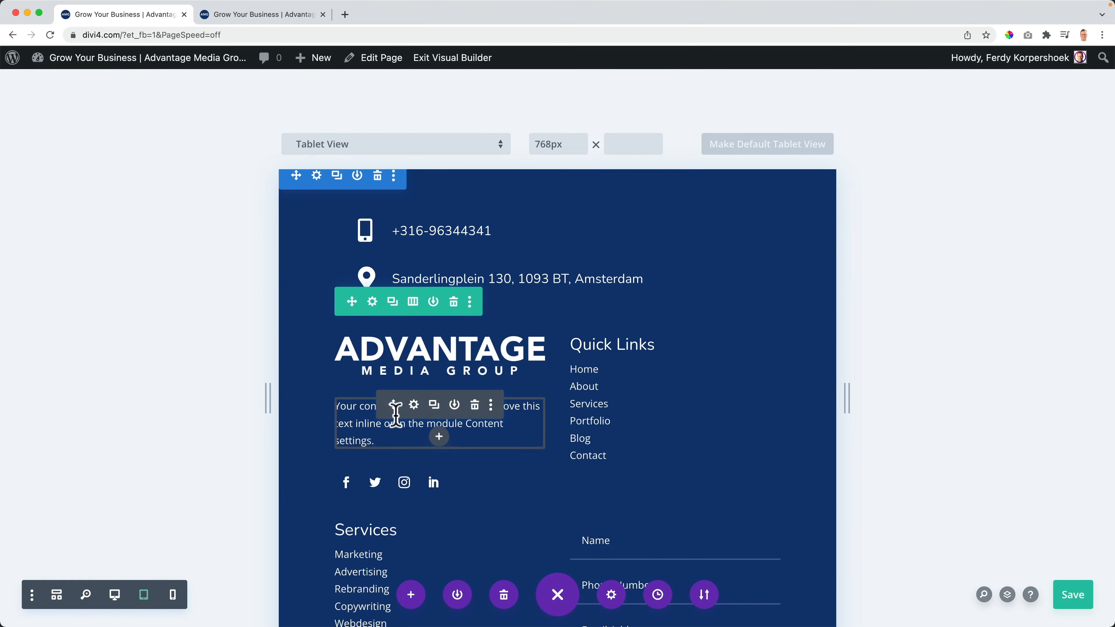
- Give the footer's four-column row a custom gutter width of 1 and equalize its column heights
click(372, 302)
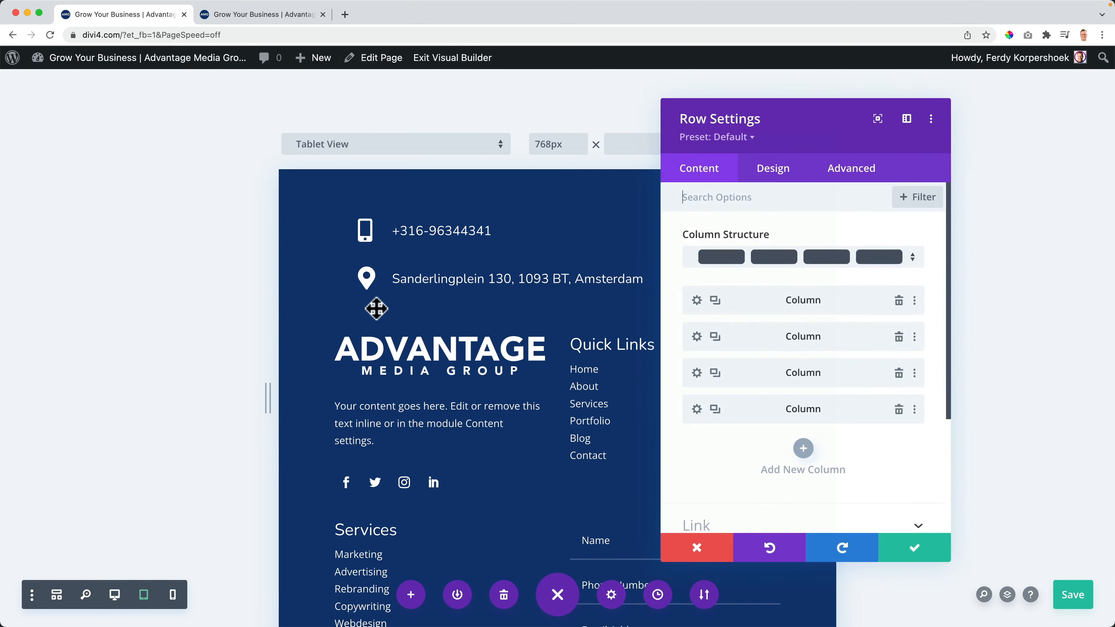
click(772, 174)
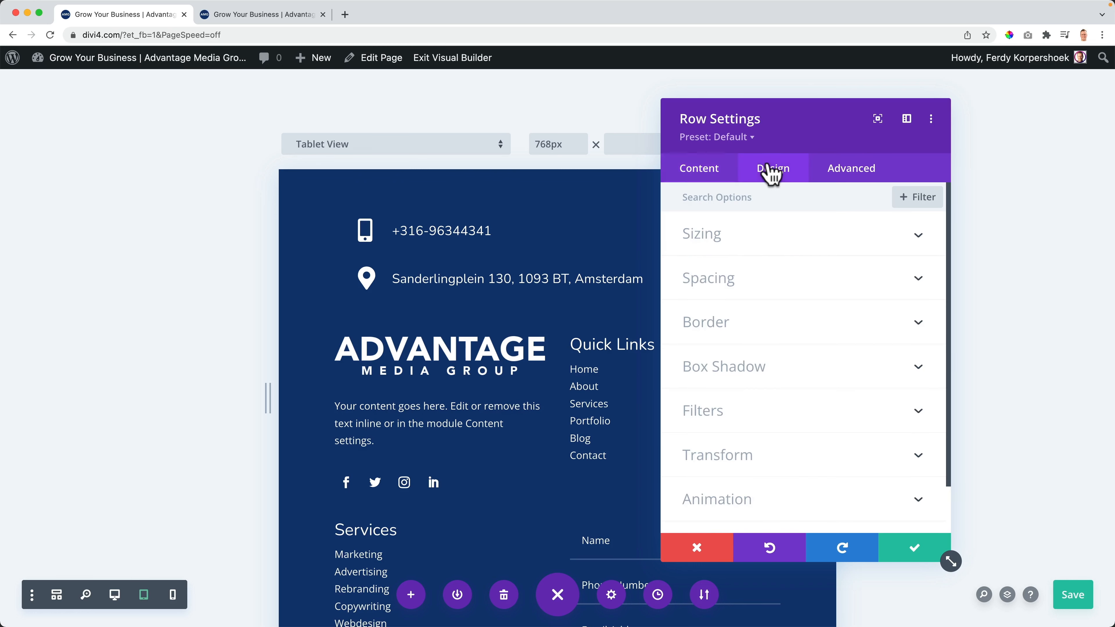
click(743, 235)
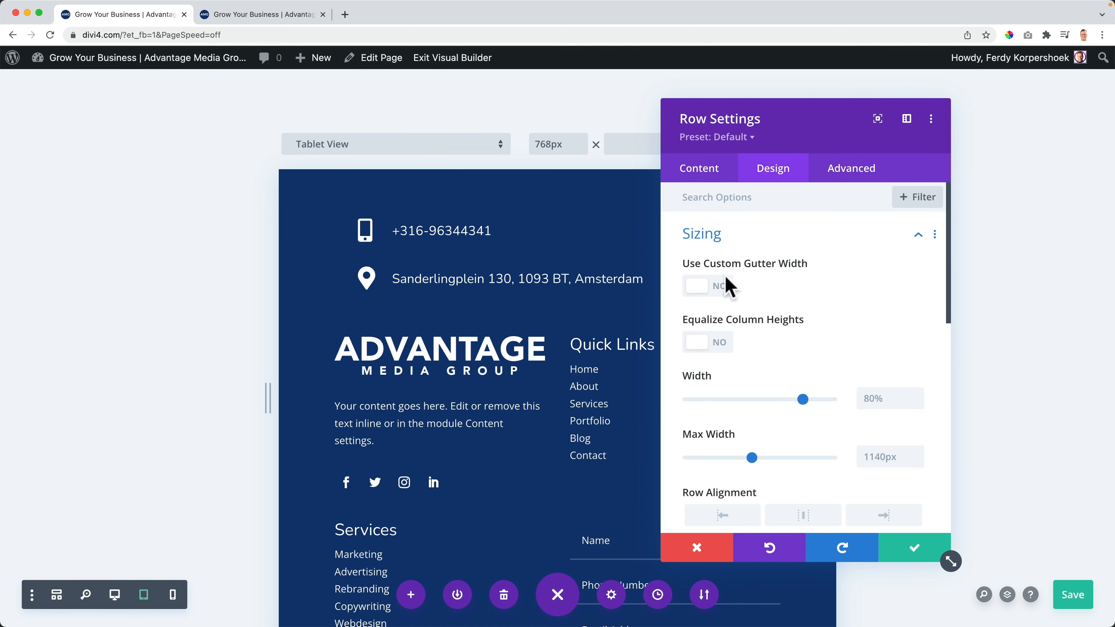
click(707, 286)
drag(783, 343, 664, 348)
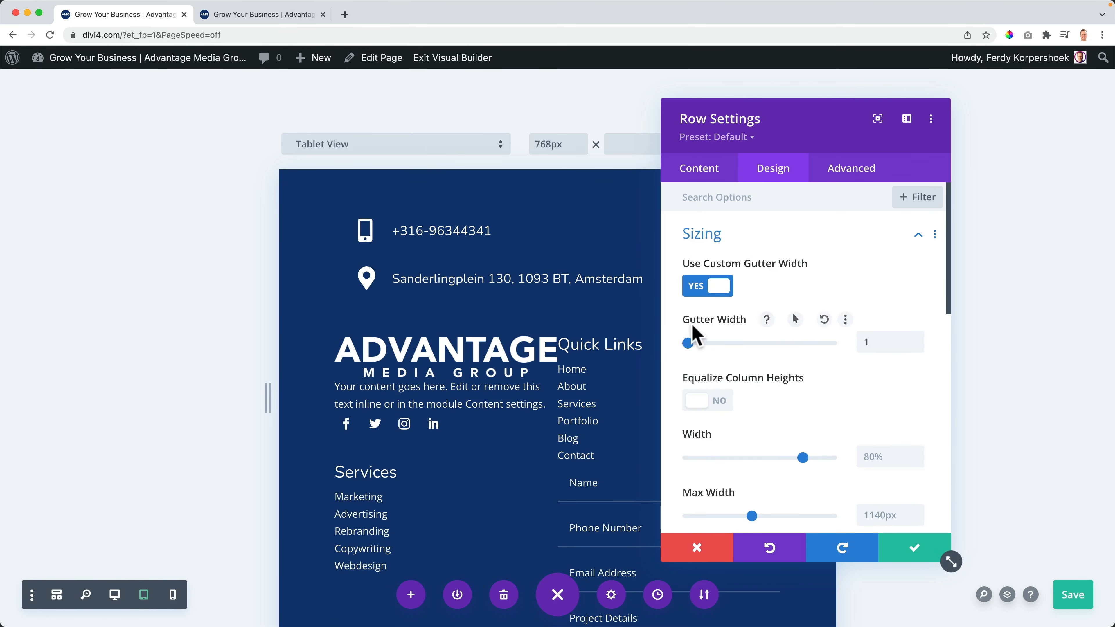
click(722, 401)
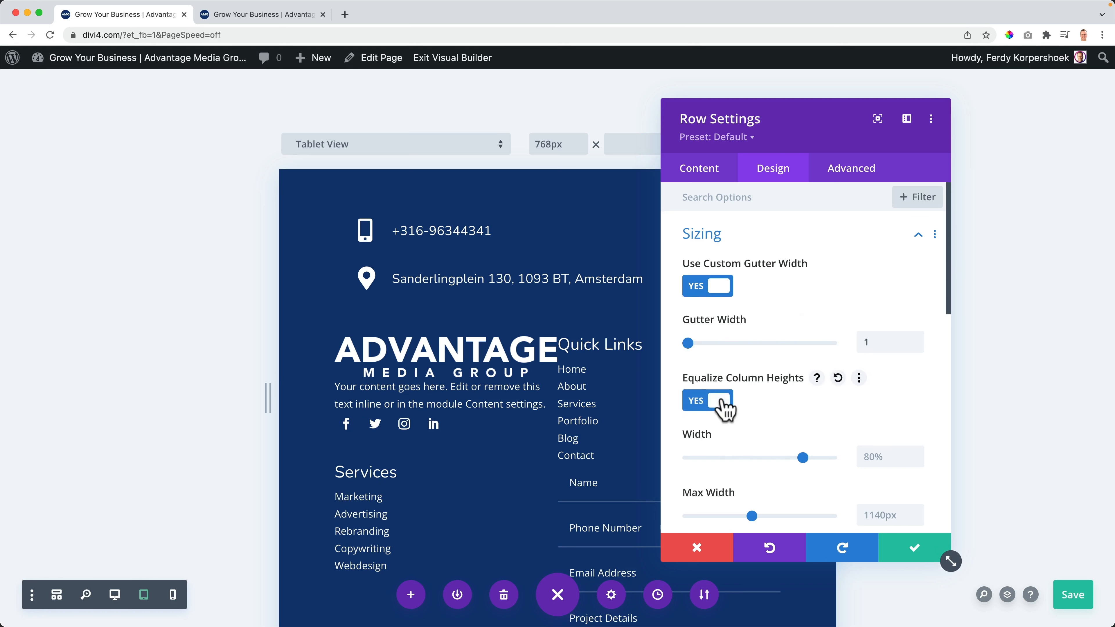
- Add the custom CSS "width: 20%!important;" to the main element of the footer row's first column
click(699, 168)
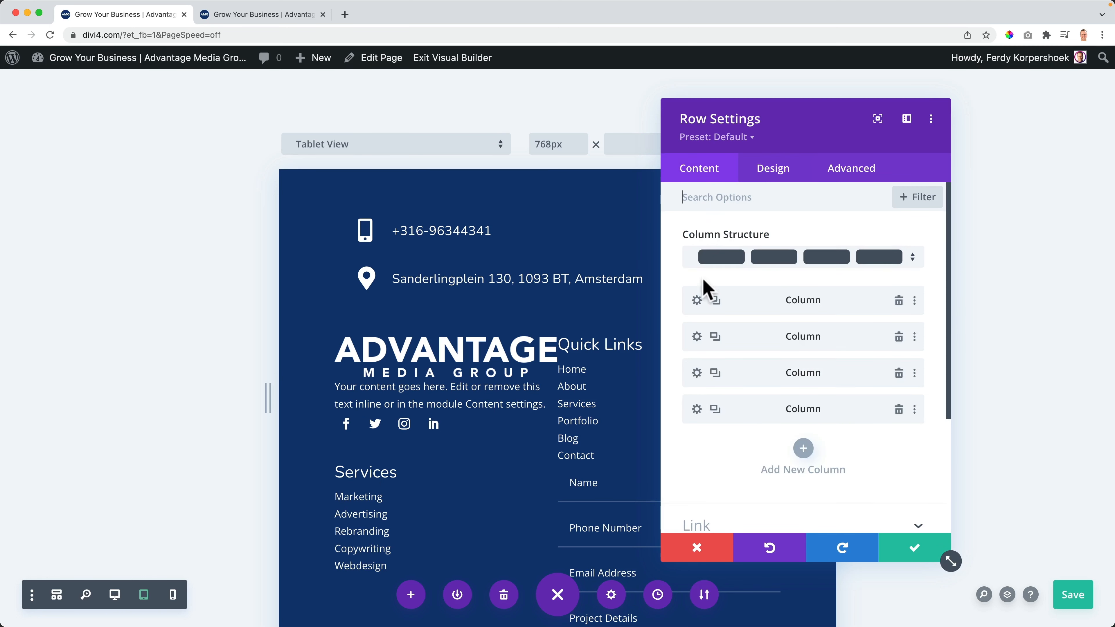
click(697, 301)
click(851, 169)
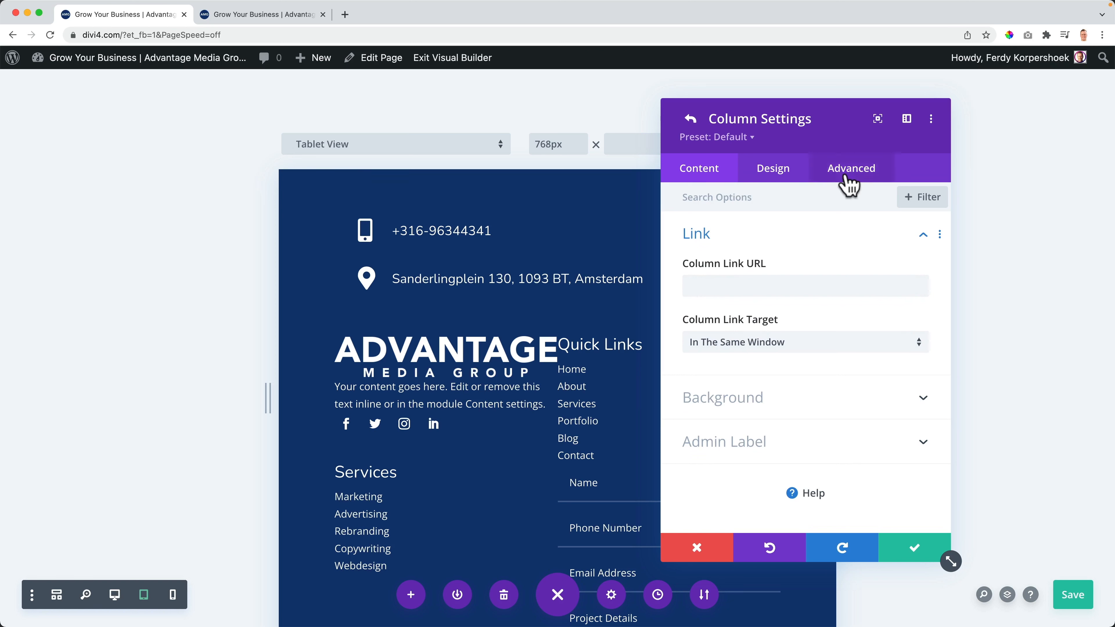
click(761, 297)
click(739, 380)
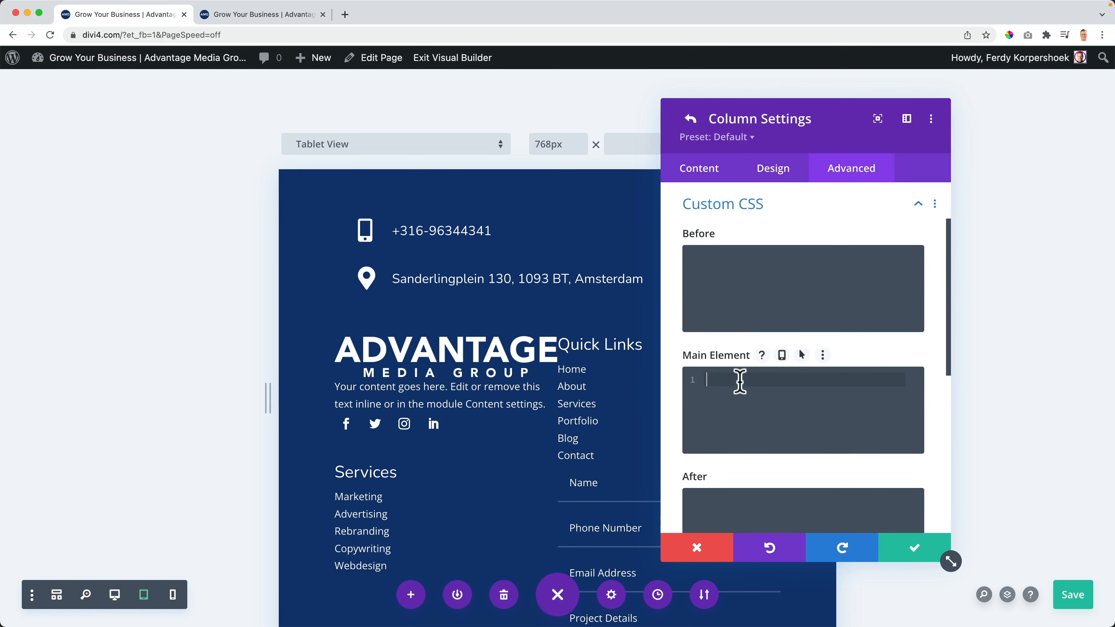
text(width: 20%!i)
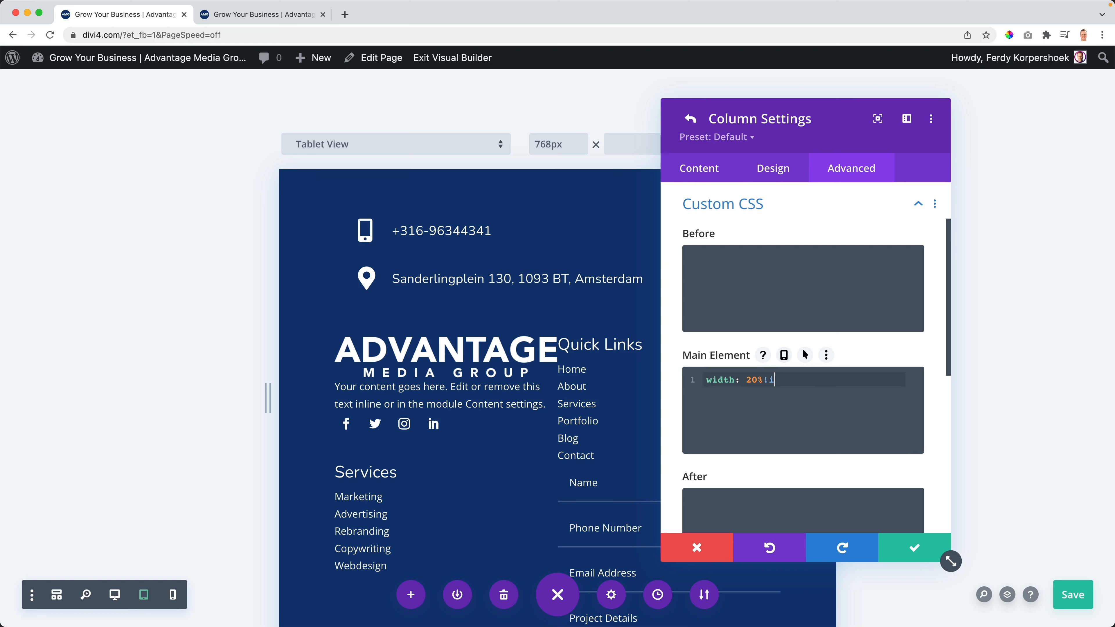
text(;)
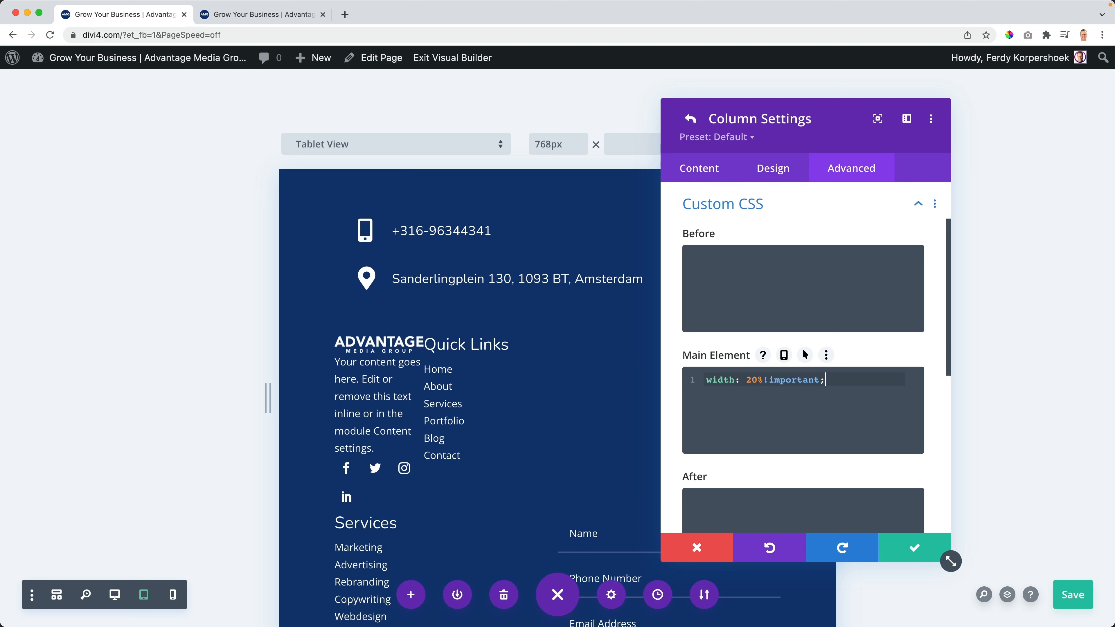
- Copy the first column's width rule into the main element CSS of the second column
triple_click(795, 380)
key(super+c)
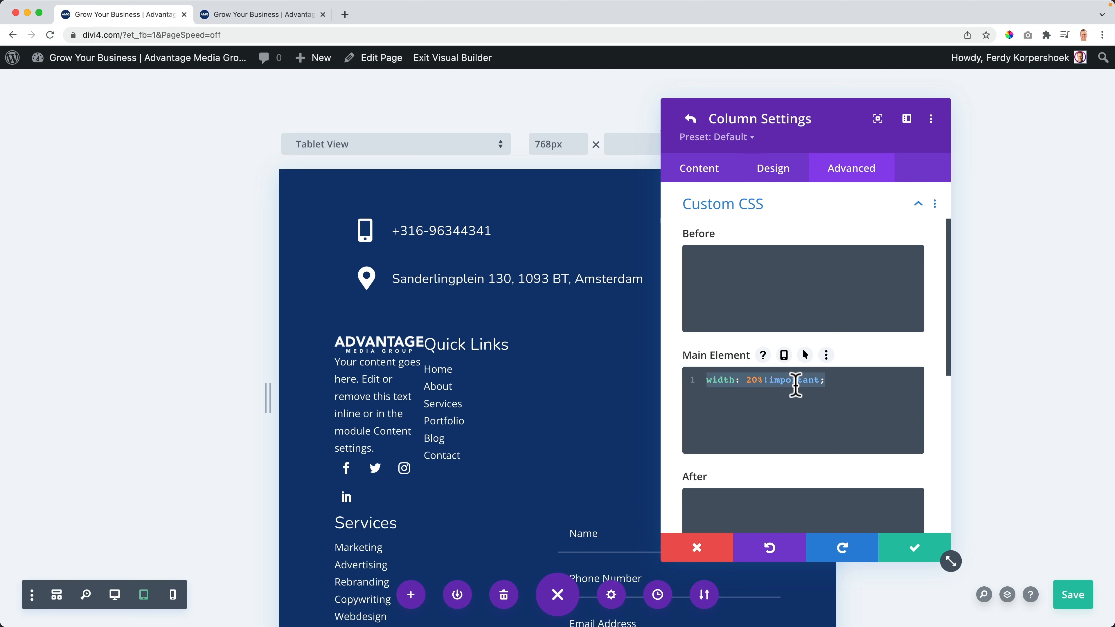
click(690, 119)
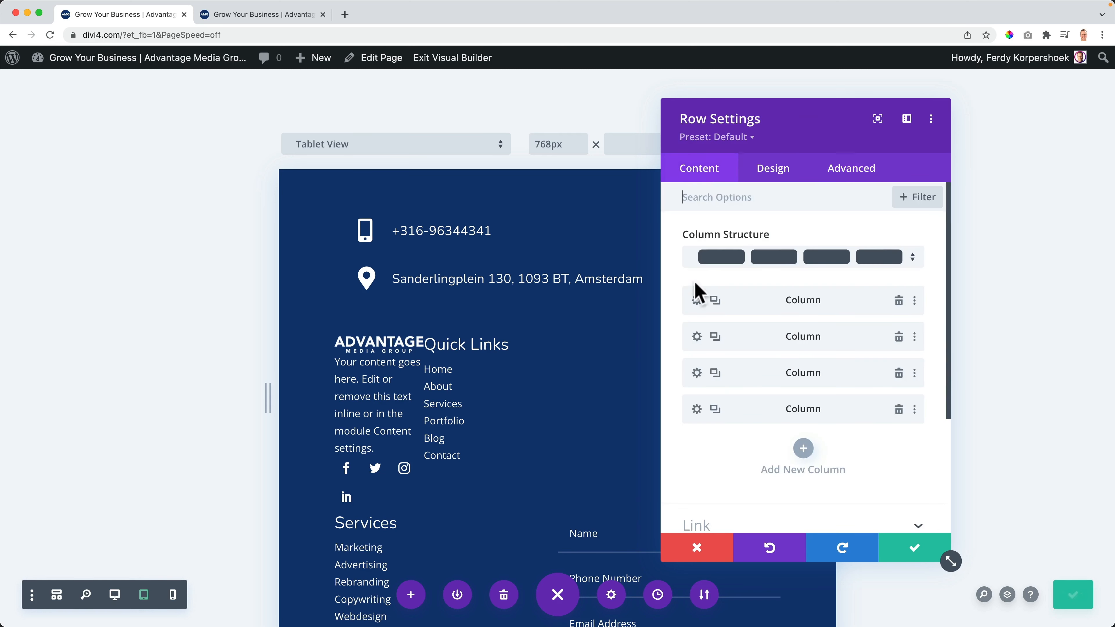
click(694, 335)
click(845, 173)
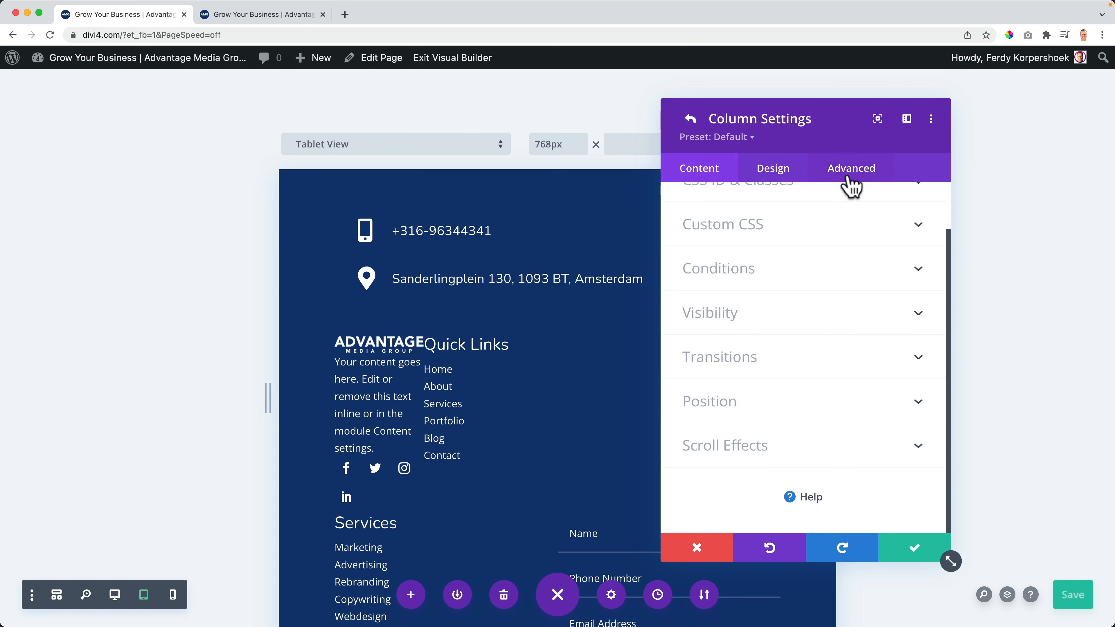
click(770, 230)
click(768, 414)
key(super+v)
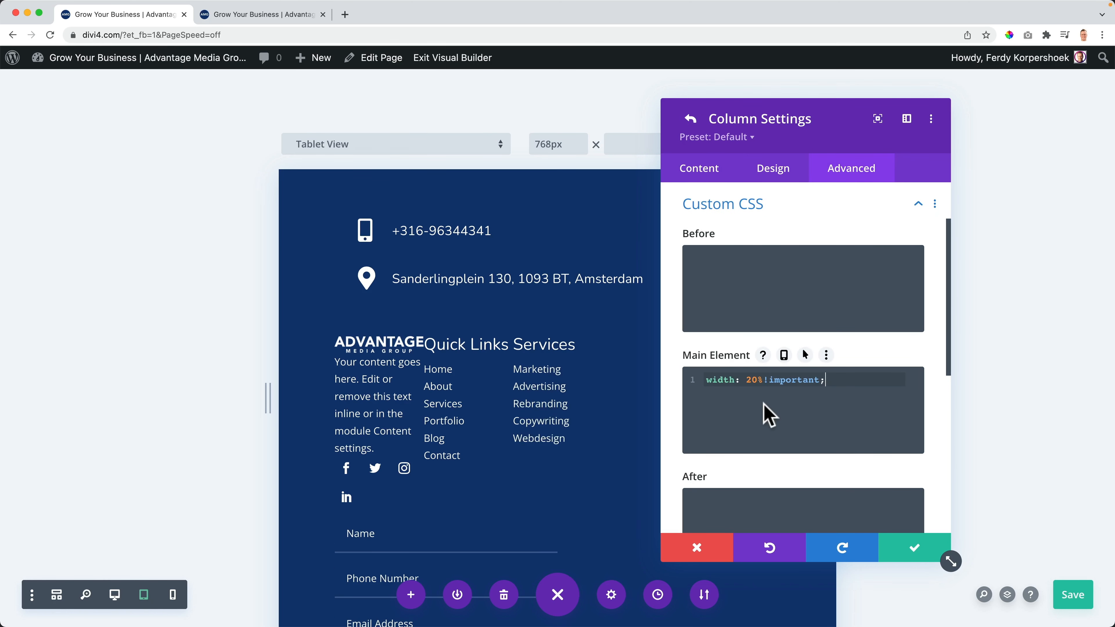
- Add "width: 20%!important;" to the main element CSS of the footer row's third column
click(690, 119)
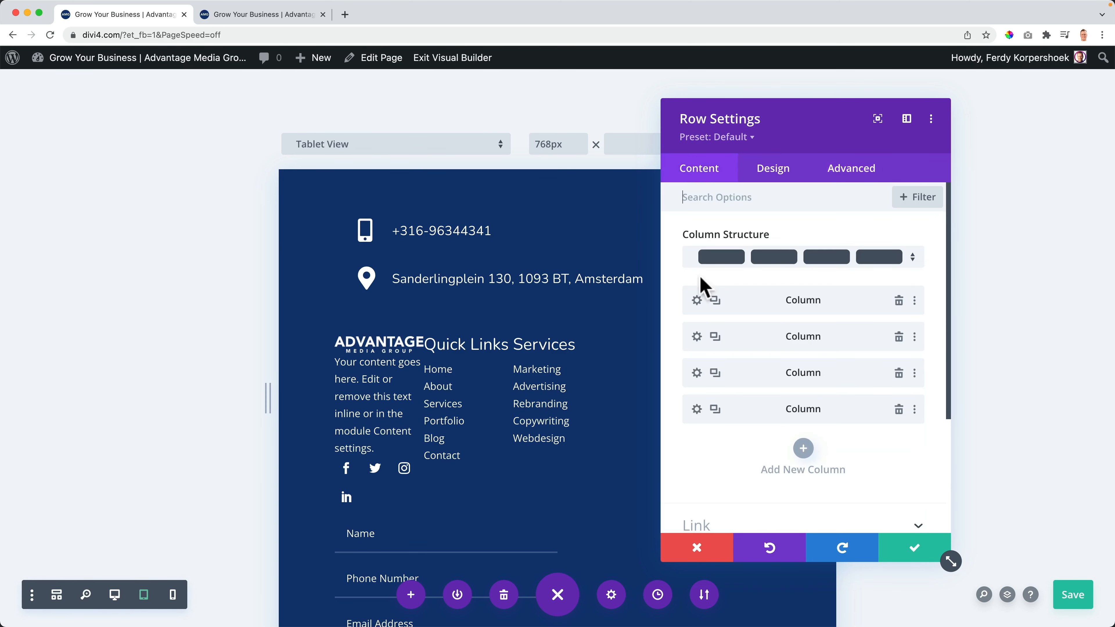
click(697, 373)
click(847, 175)
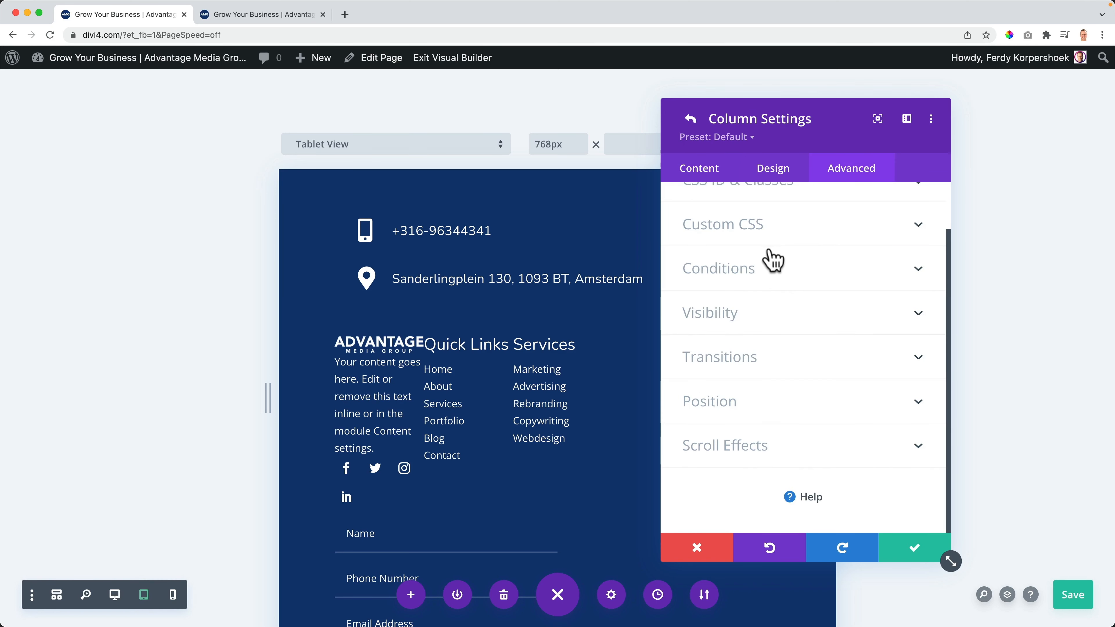
click(774, 228)
click(774, 391)
text(width: 20%!important;)
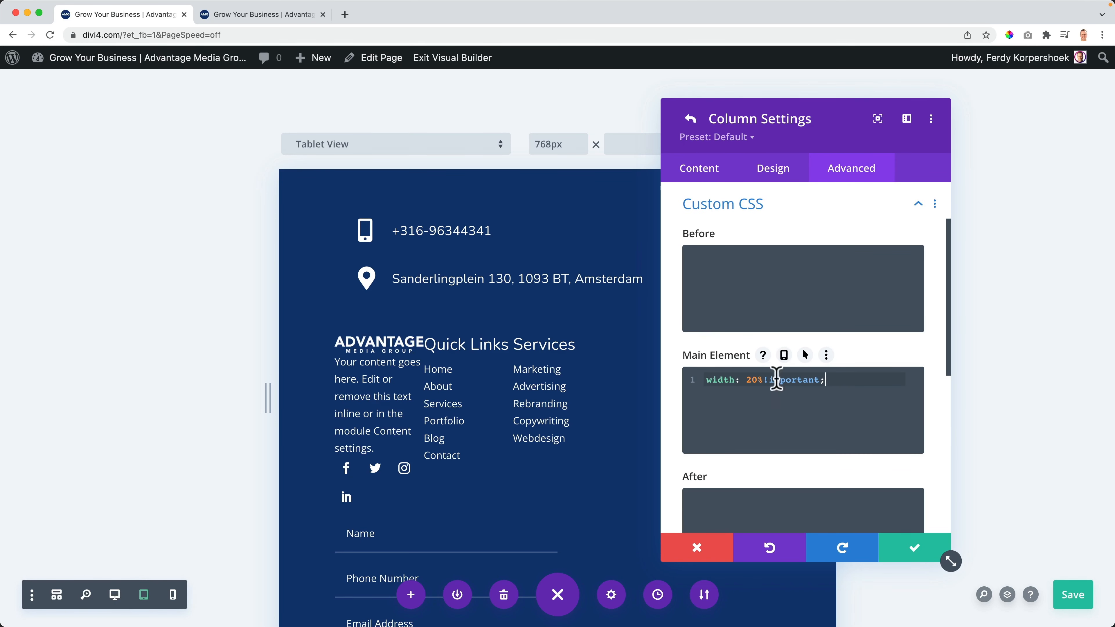
- Add "width: 20%!important;" to the main element CSS of the fourth column, which holds the contact form
drag(783, 130, 885, 117)
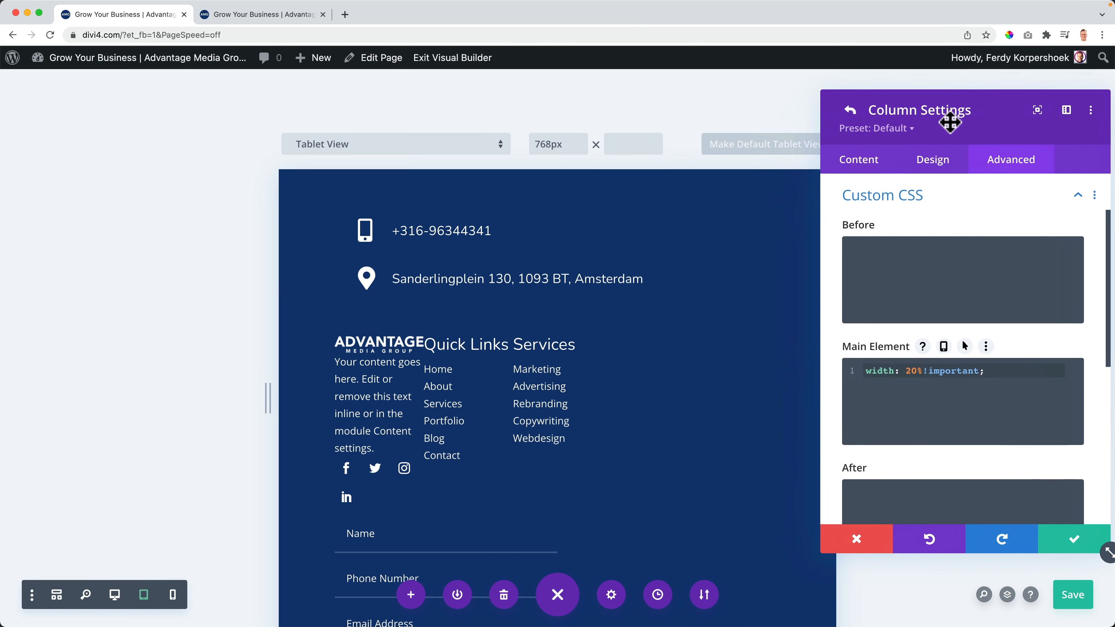
click(852, 109)
click(858, 399)
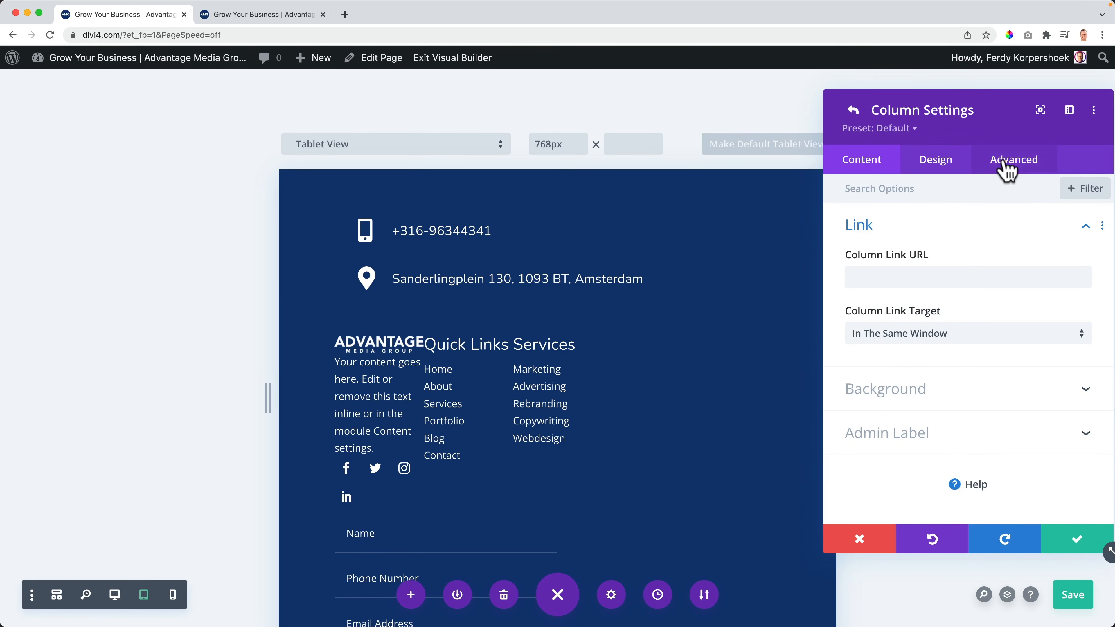
click(1006, 169)
click(924, 375)
text(width: 20% !important;)
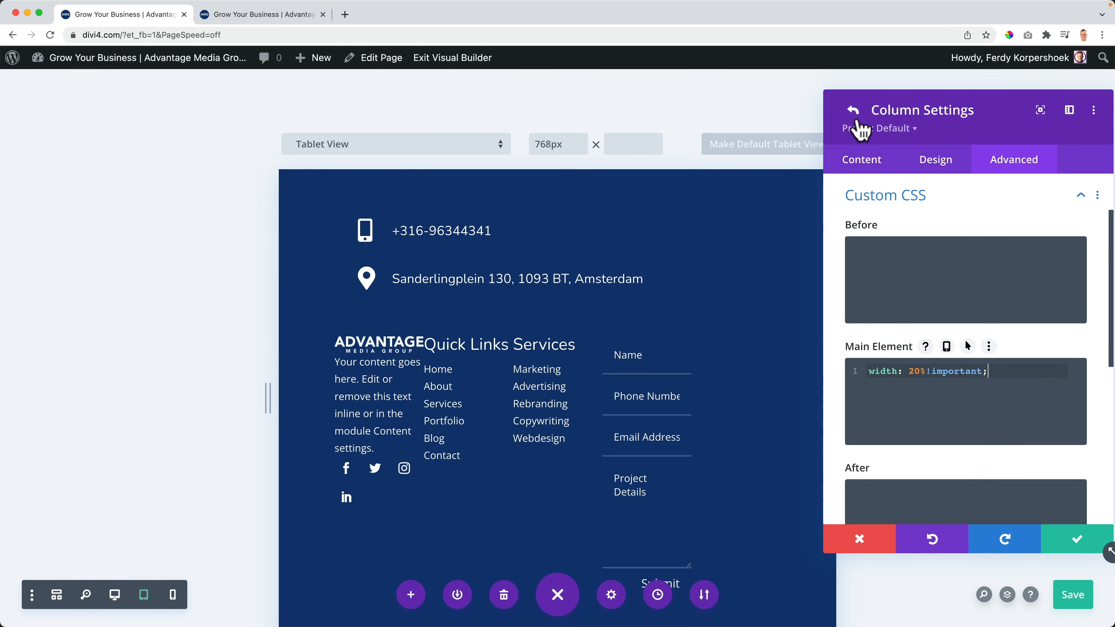
- Raise the footer row's gutter width to 3 and check the column spacing in the tablet view
click(853, 109)
click(935, 159)
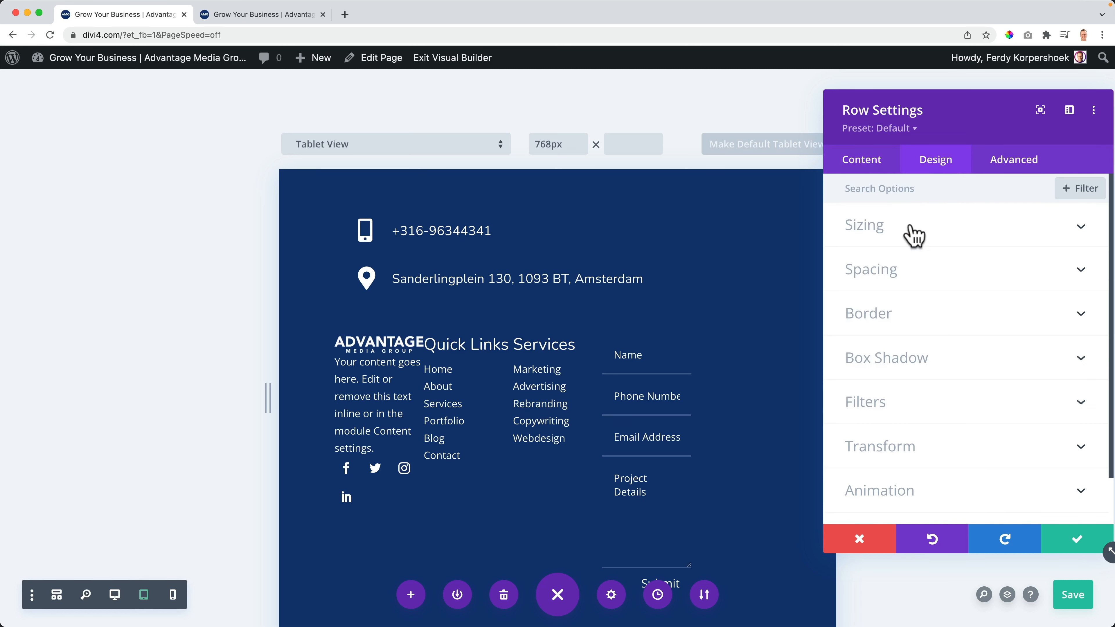
click(890, 270)
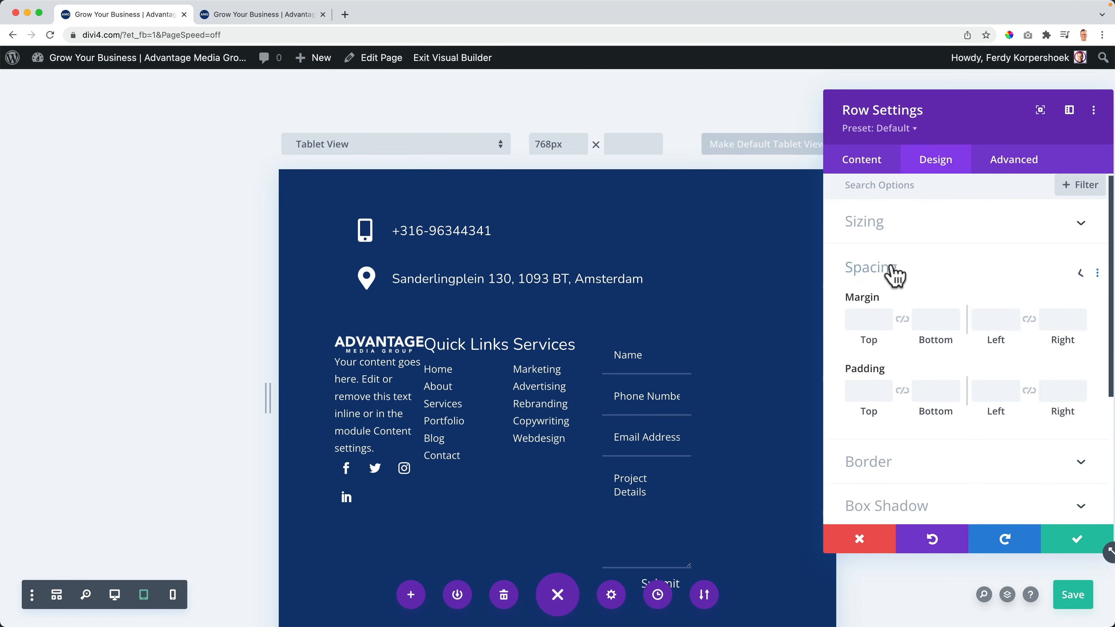
click(895, 233)
click(1079, 329)
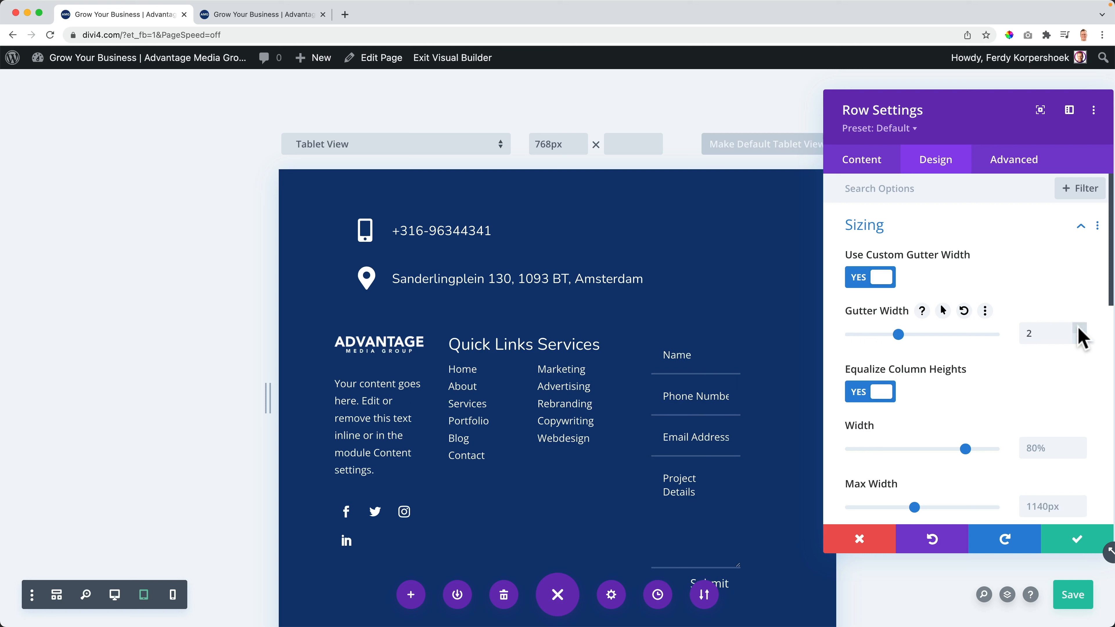
click(1079, 329)
scroll(699, 319, down, 3)
scroll(704, 319, up, 5)
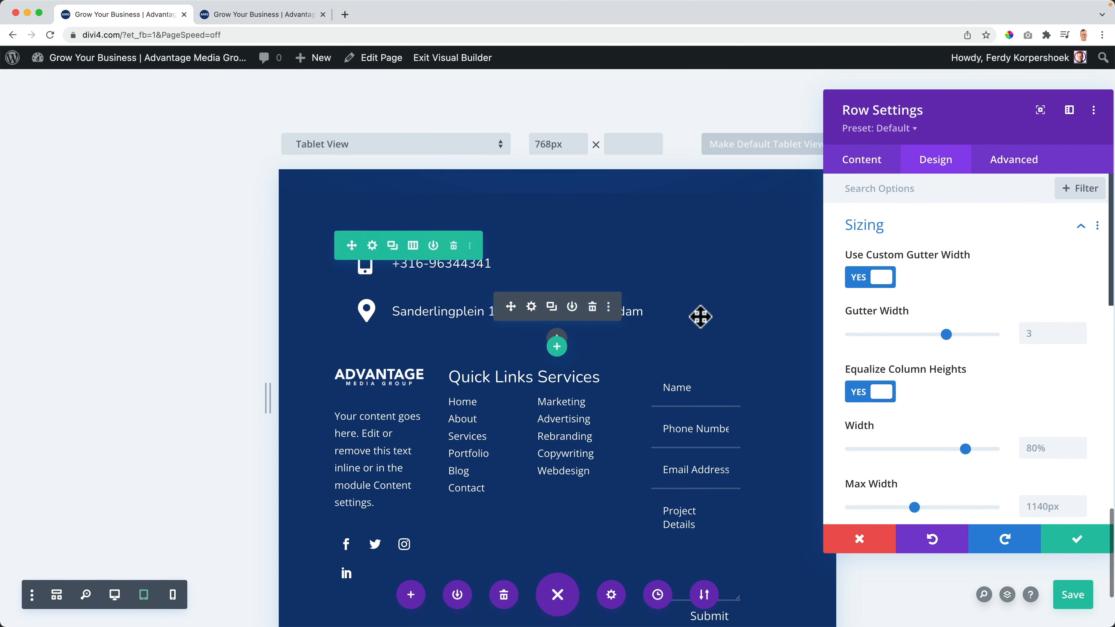
scroll(700, 317, down, 3)
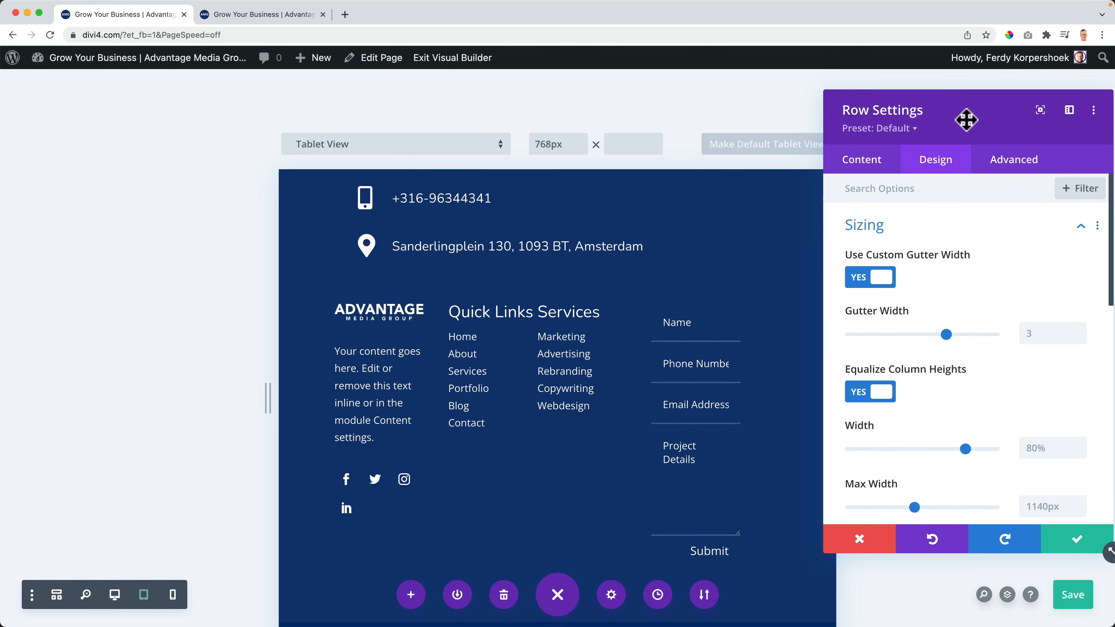
- Move the settings window clear of the preview and change the first column's CSS width to 25%
drag(966, 117, 129, 116)
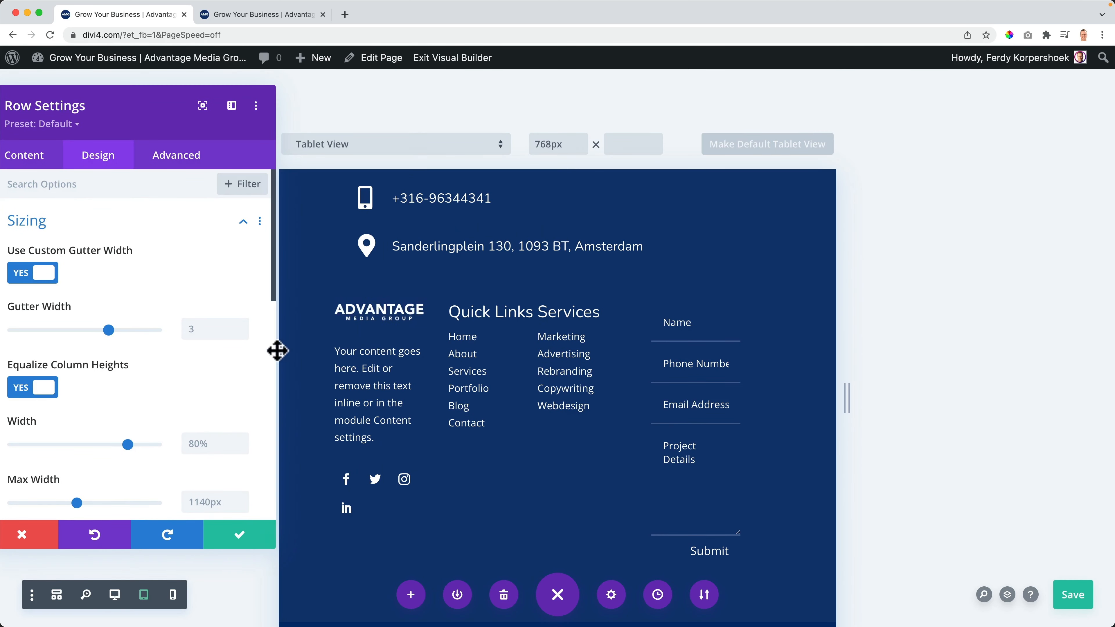
click(32, 163)
click(22, 287)
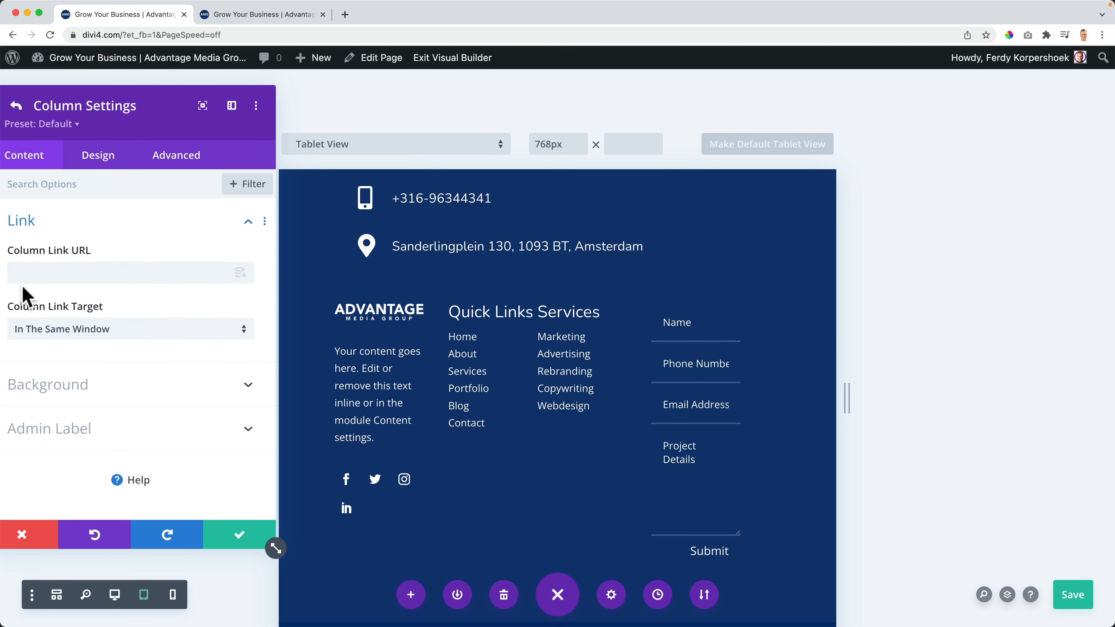
click(134, 166)
click(82, 217)
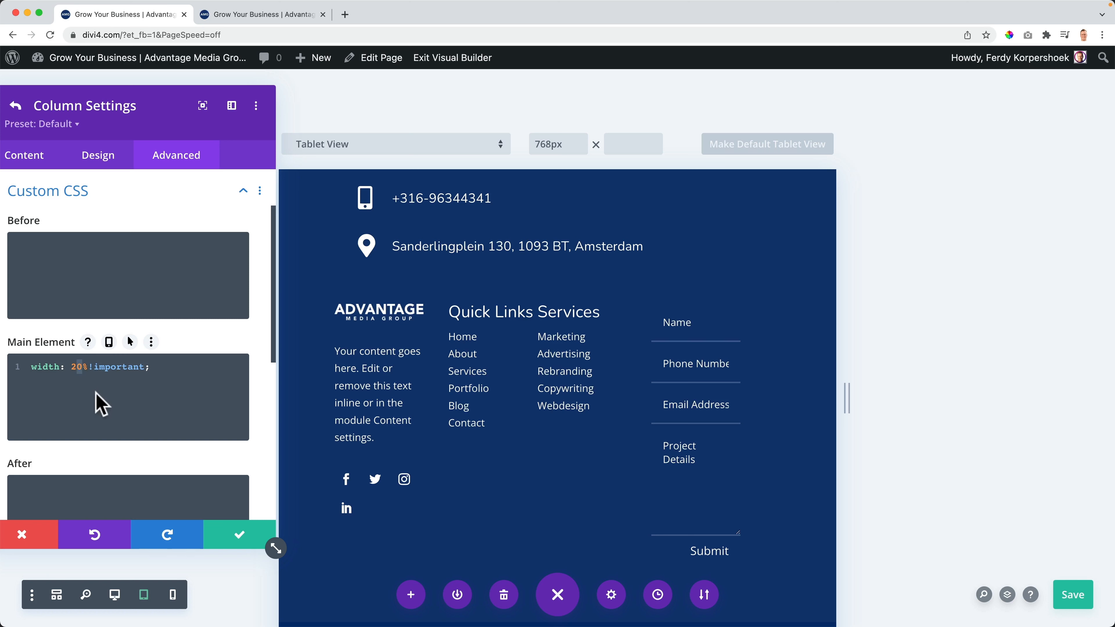
text(4)
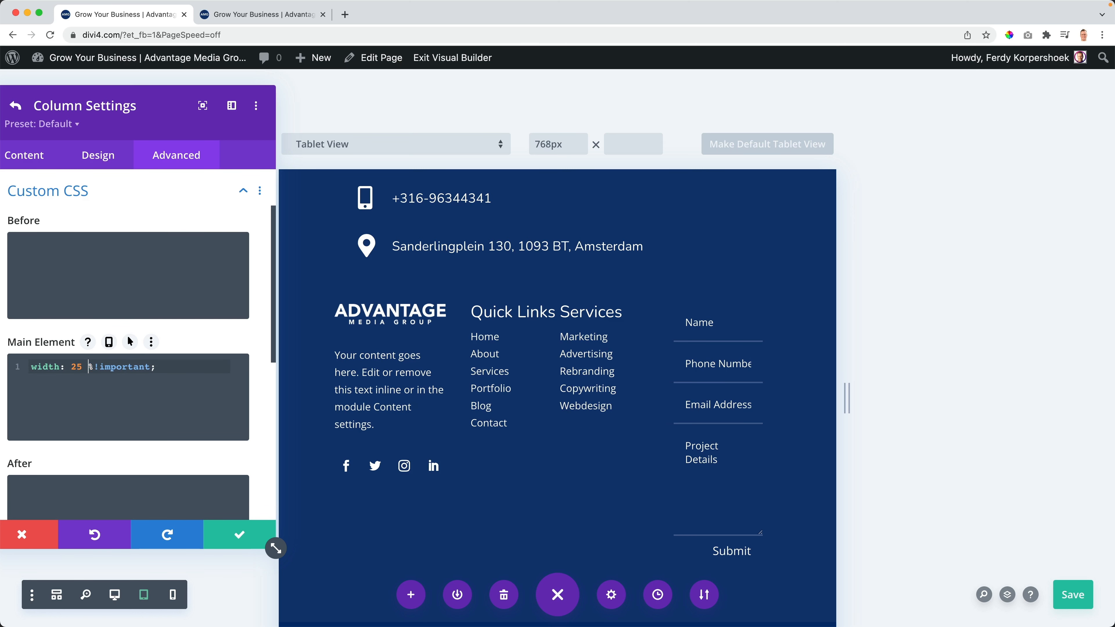
key(BackSpace)
click(15, 105)
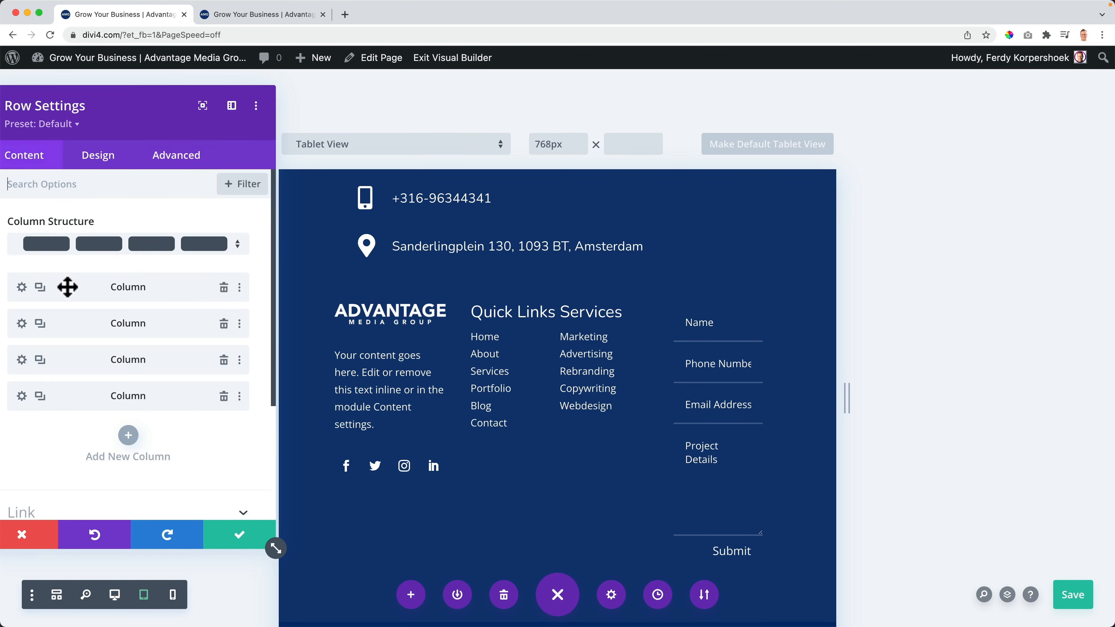
- Change the width in the second footer column's main element CSS to 22%
click(22, 323)
click(100, 171)
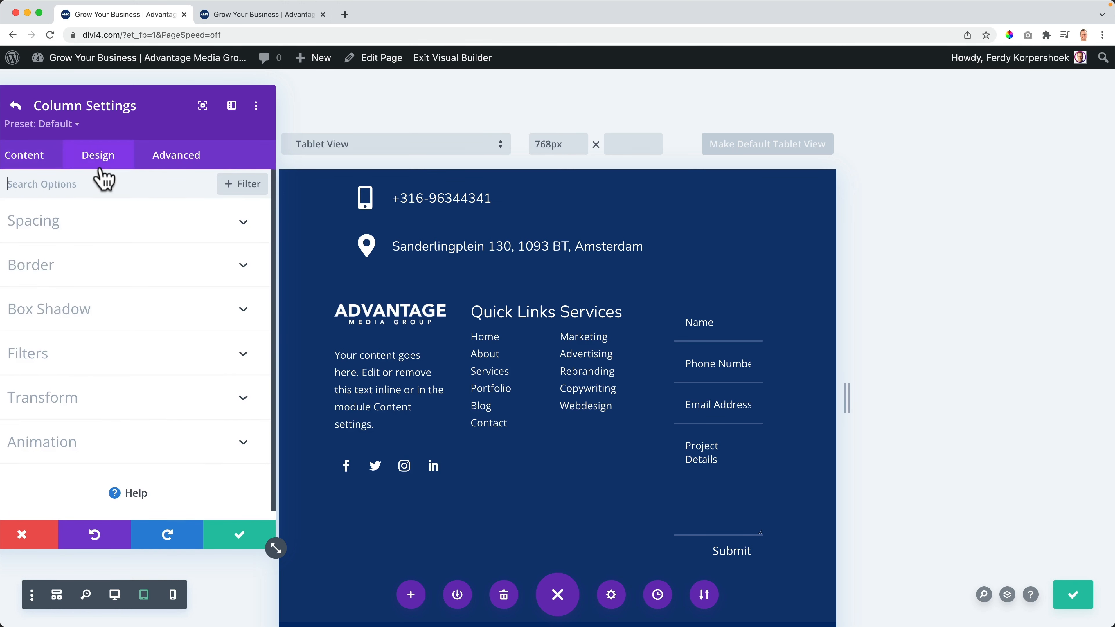
click(156, 158)
click(88, 215)
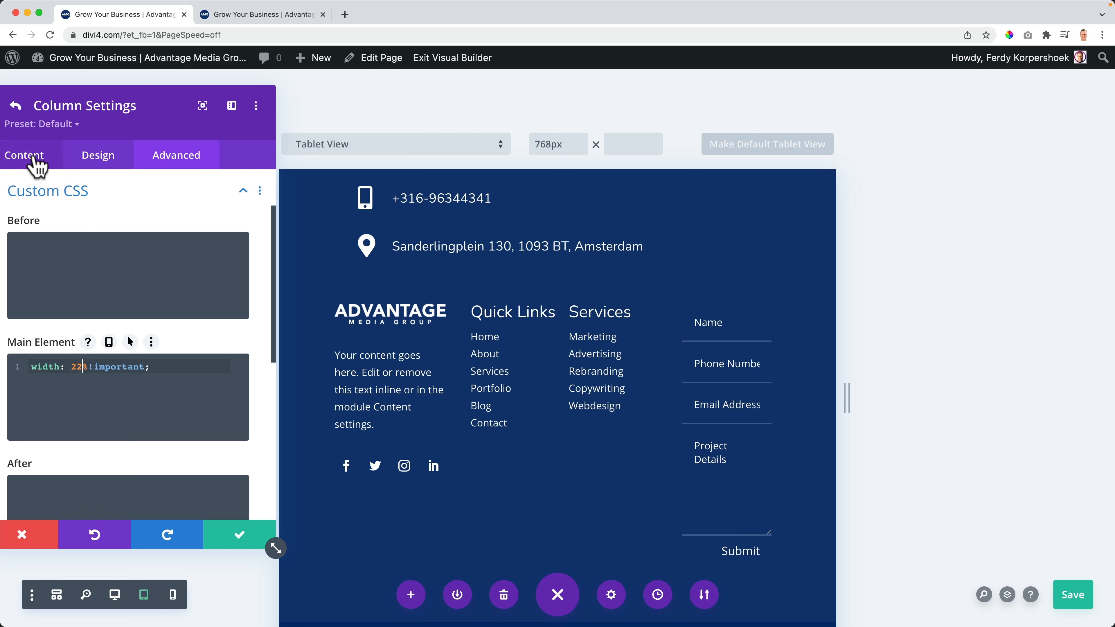
click(15, 106)
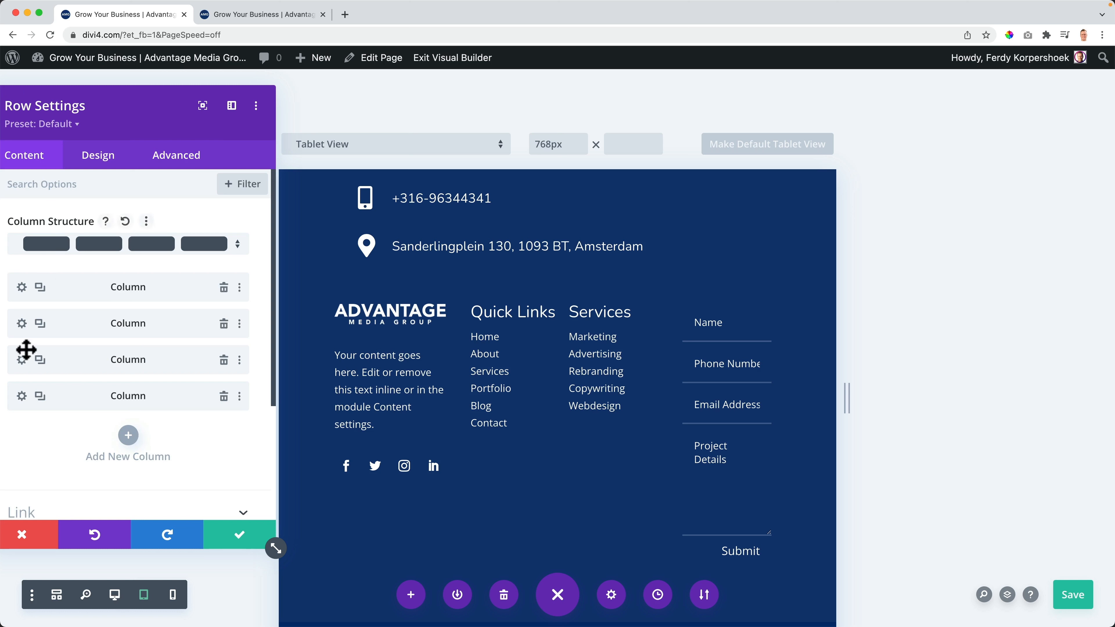
- Change the width in the third footer column's main element CSS to 18%
click(22, 360)
click(147, 161)
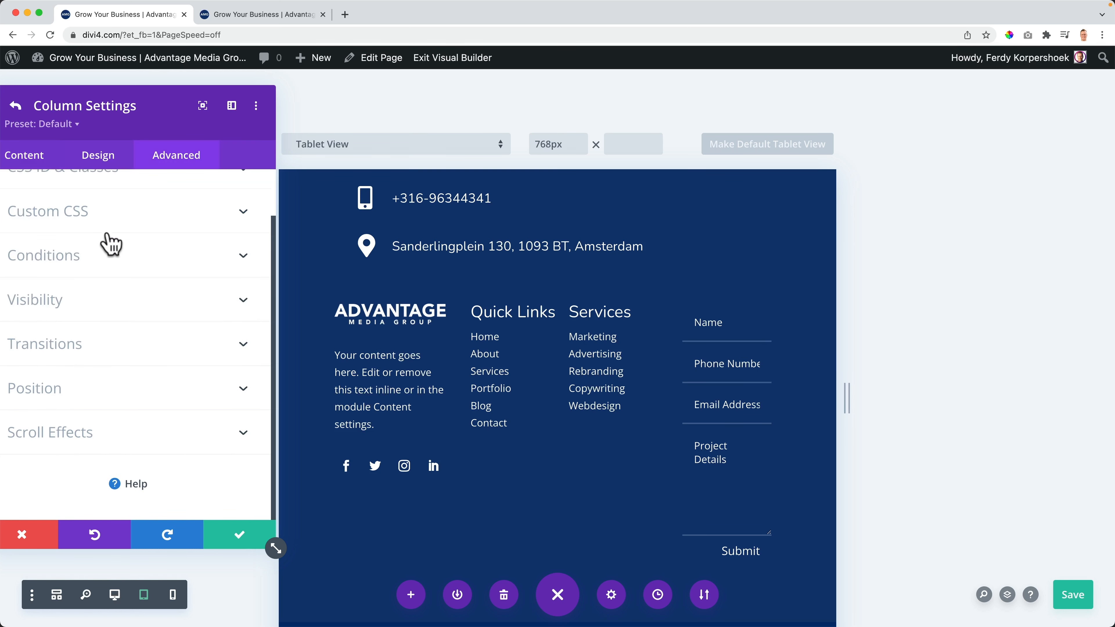
click(100, 220)
drag(82, 369, 73, 367)
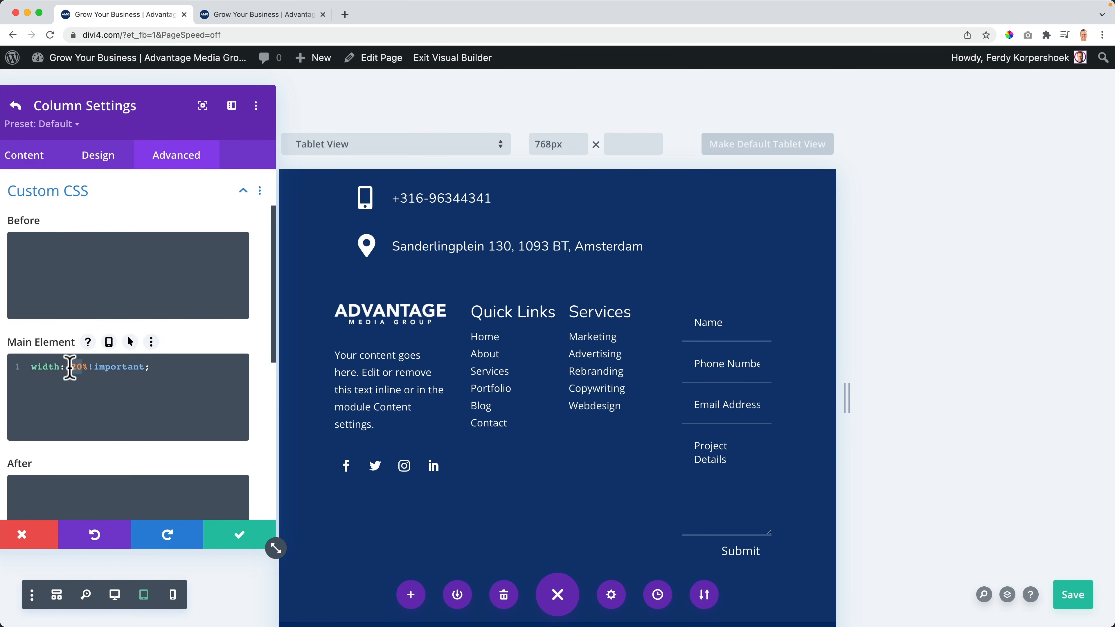
text(18)
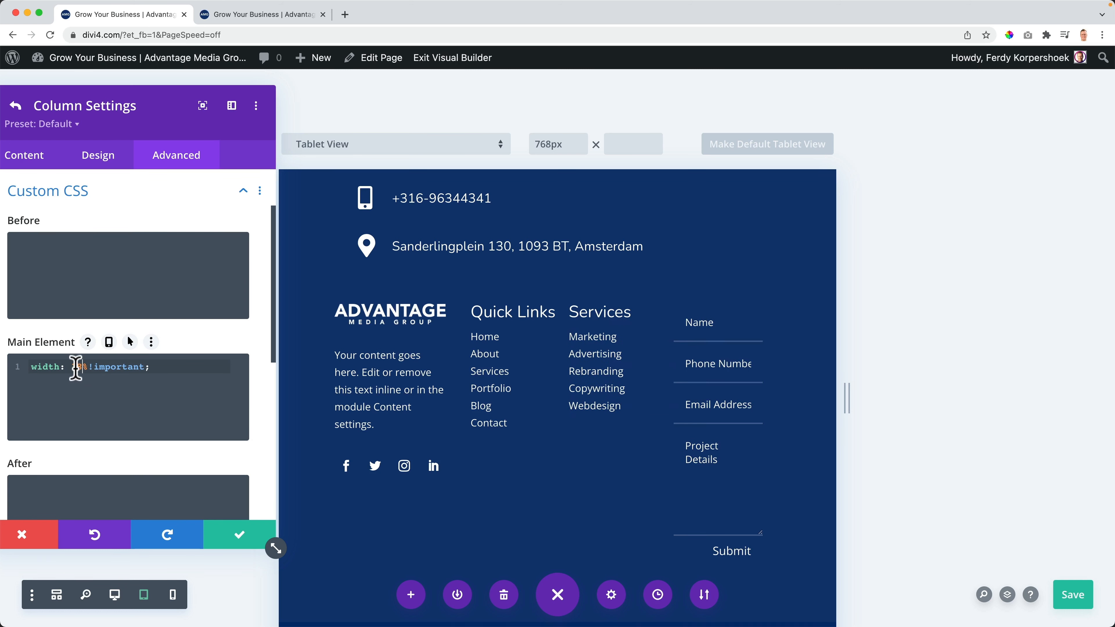
click(15, 105)
- Check the width set in the first footer column's main element CSS
click(24, 284)
click(166, 156)
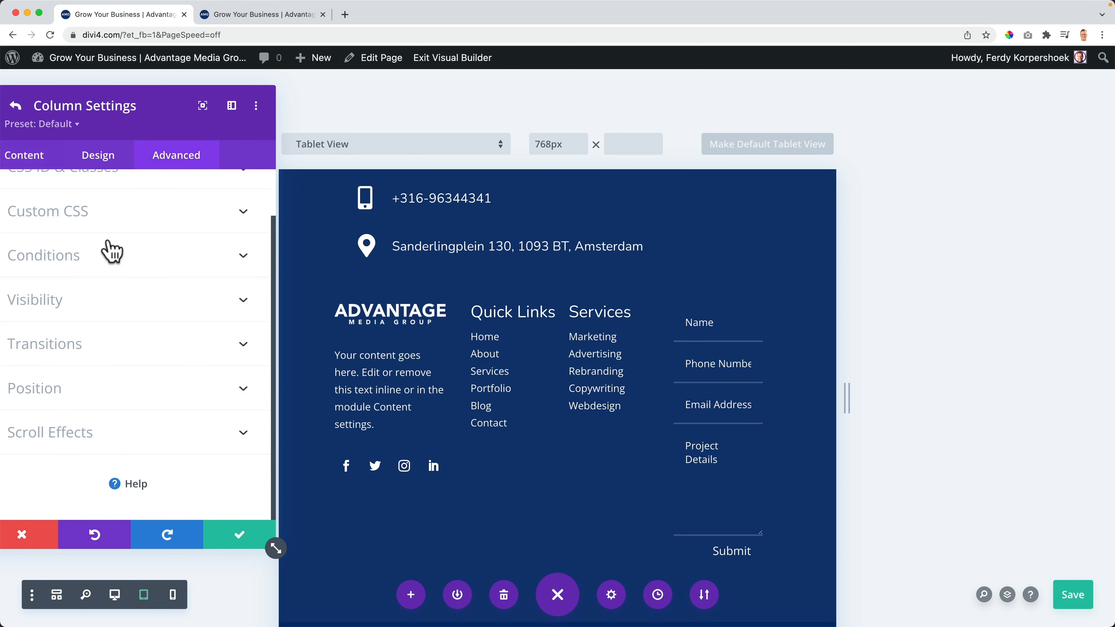
click(104, 215)
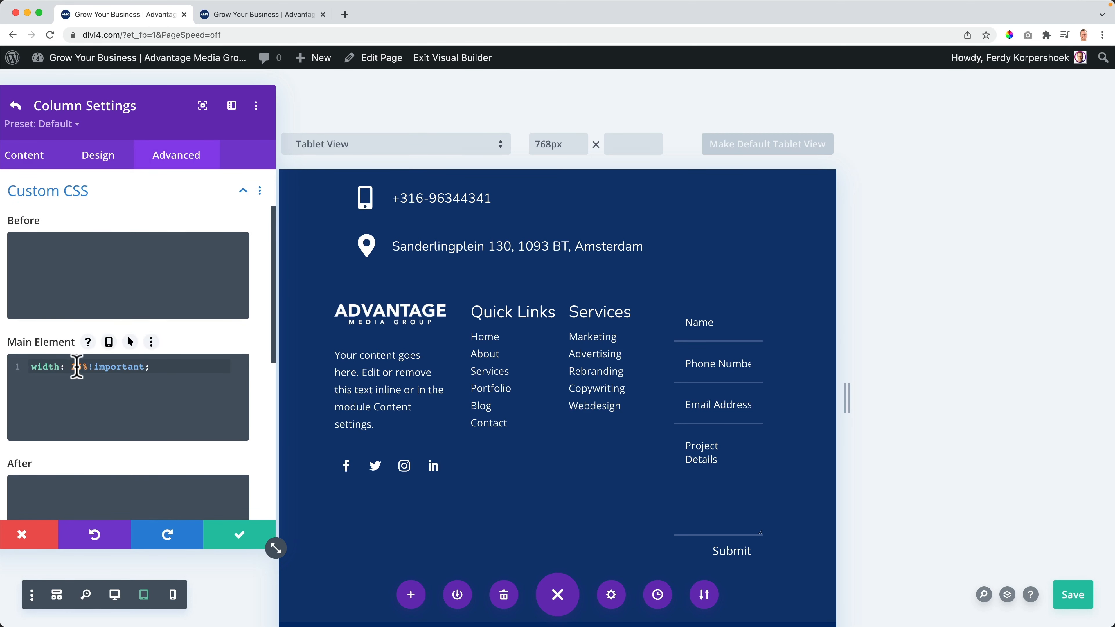
click(15, 105)
- Try wider values for the contact form column's CSS width, settle on 24%, and check the footer in the tablet preview
click(21, 396)
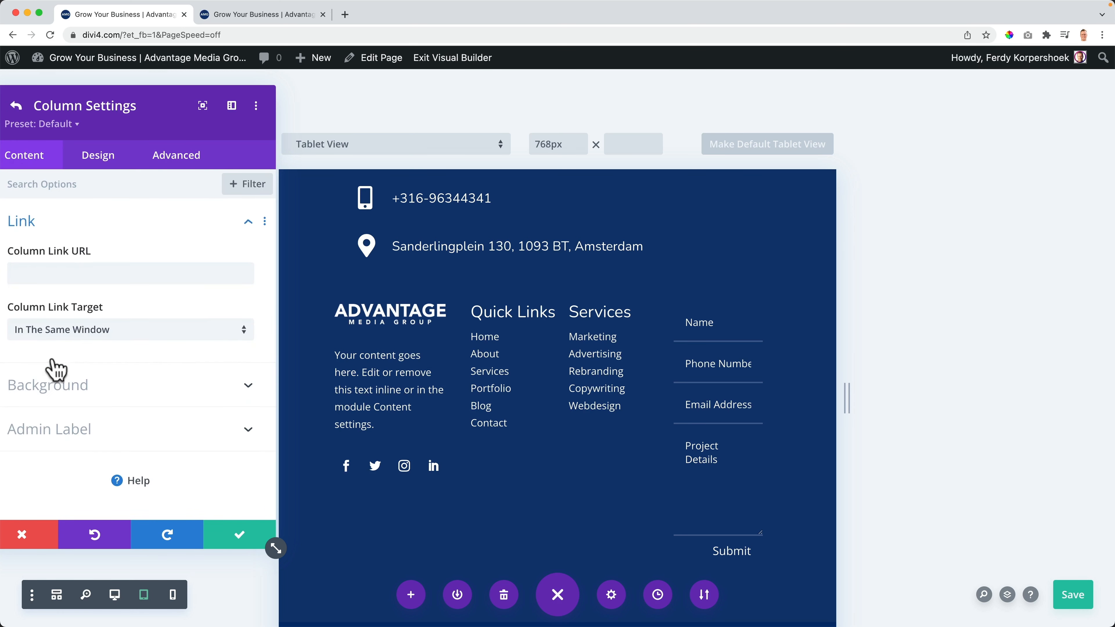
click(156, 166)
click(105, 220)
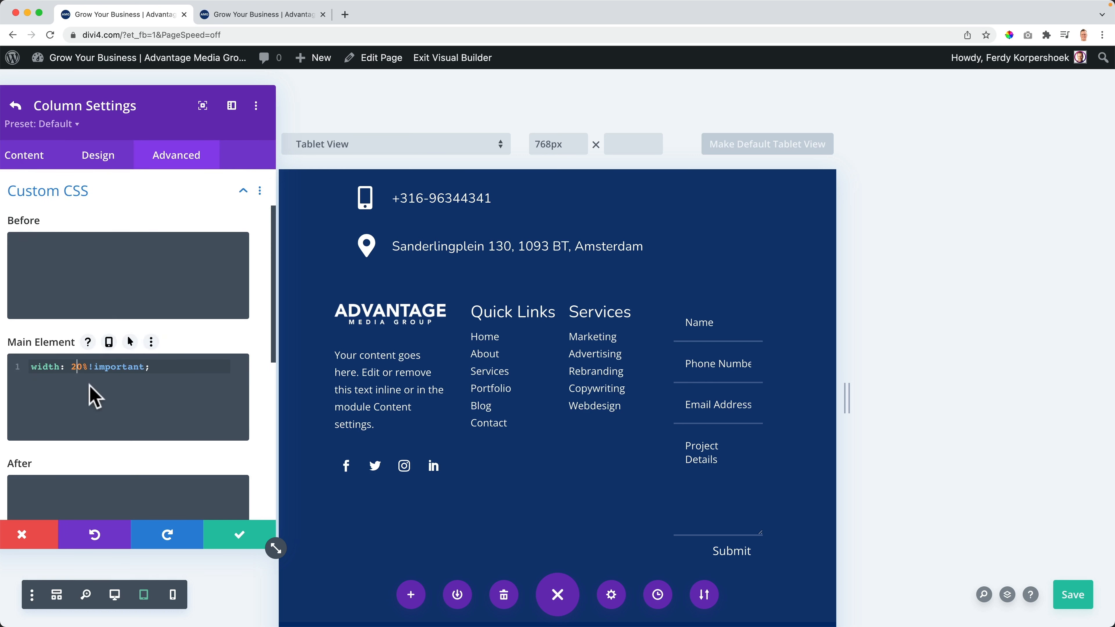
key(BackSpace)
text(3)
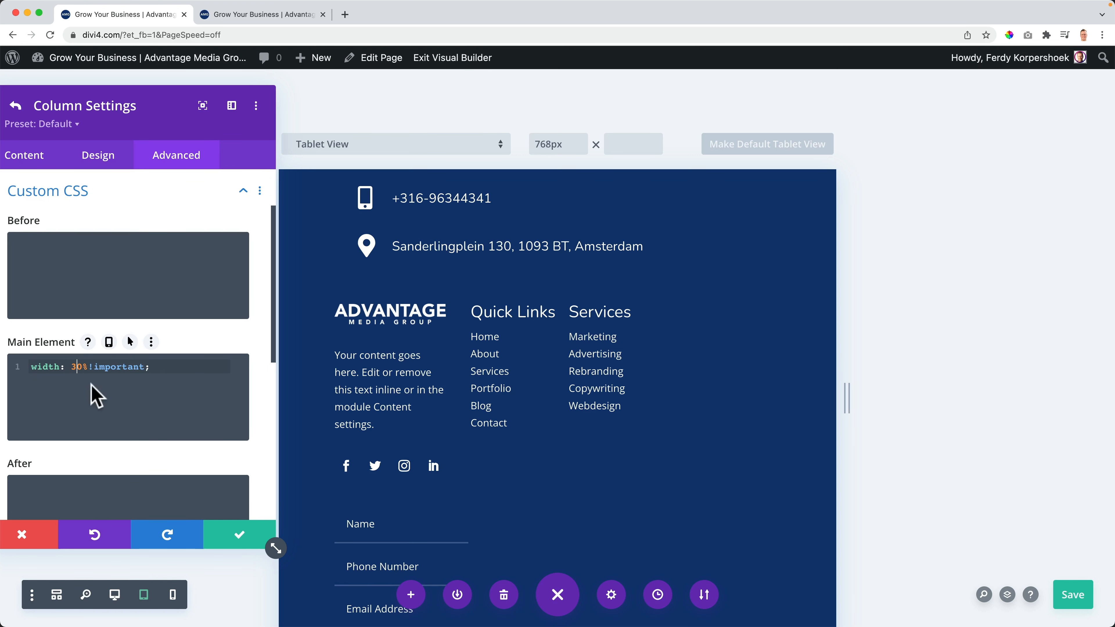
key(BackSpace)
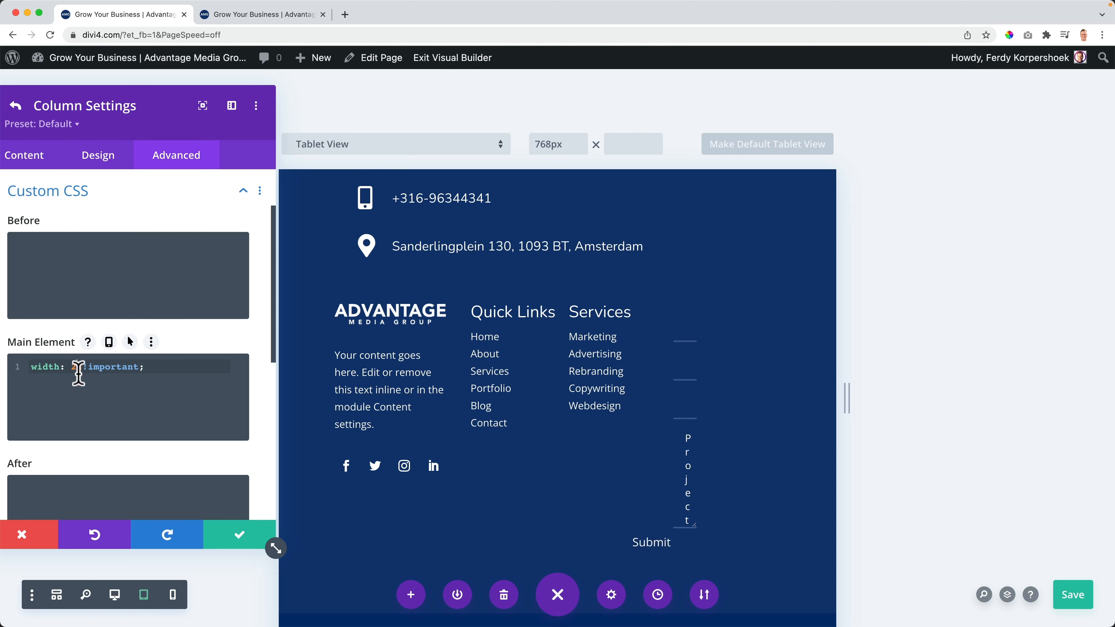
text(2)
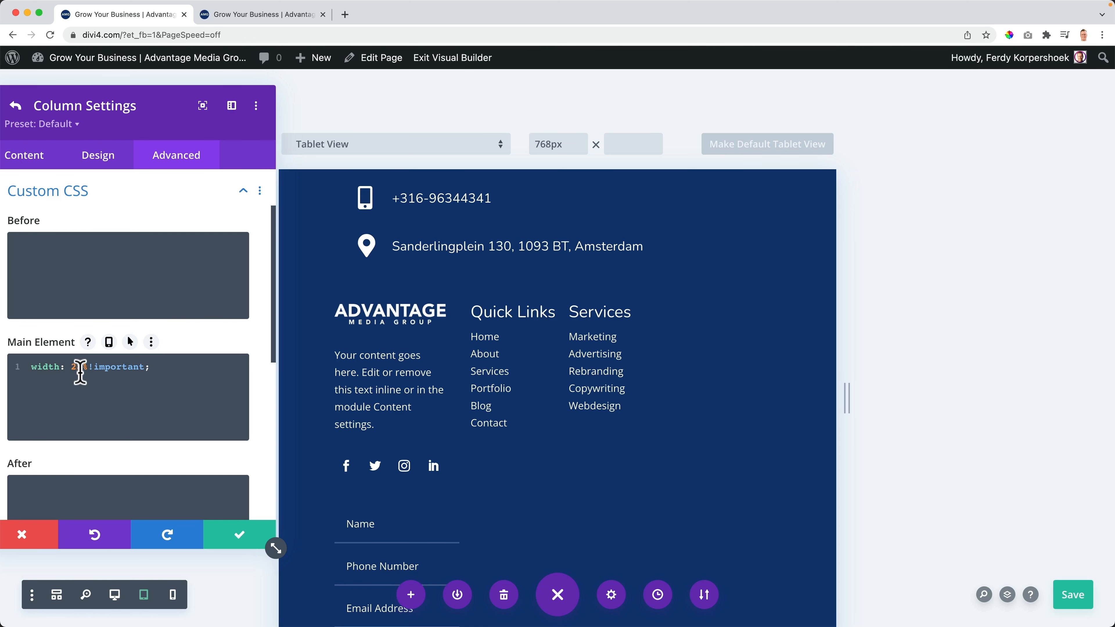
text(6)
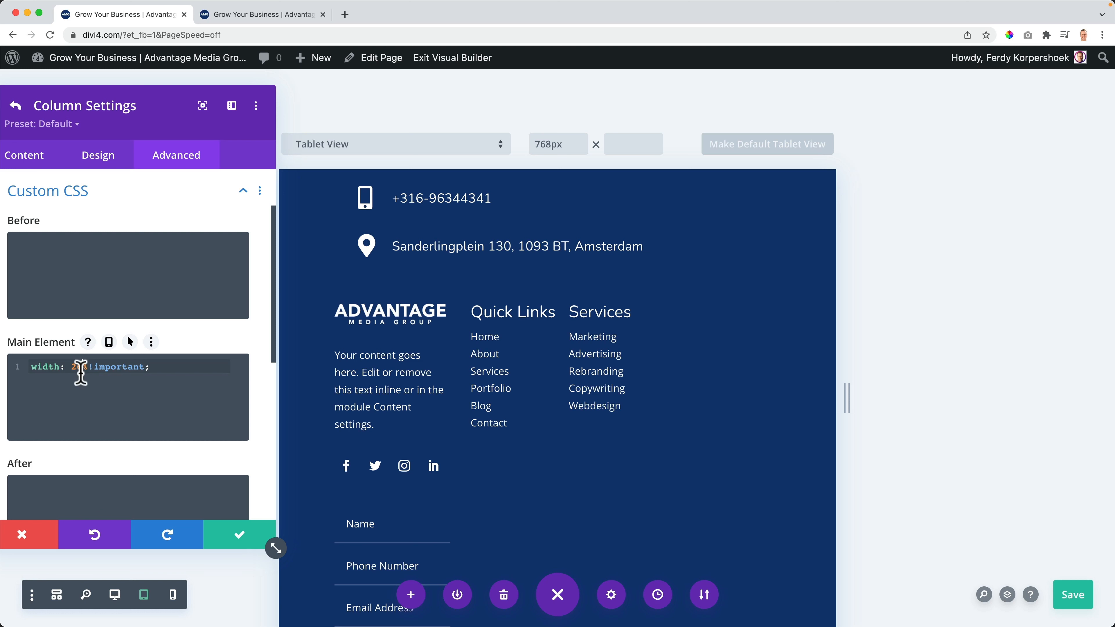
key(BackSpace)
text(5)
key(BackSpace)
text(4)
click(88, 392)
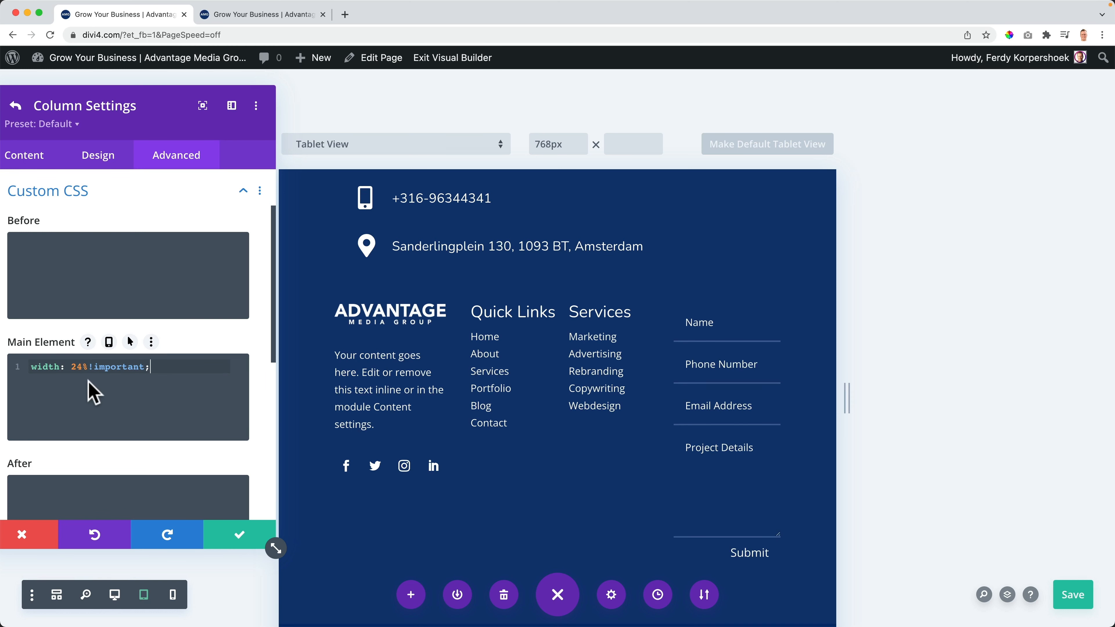
scroll(480, 391, up, 4)
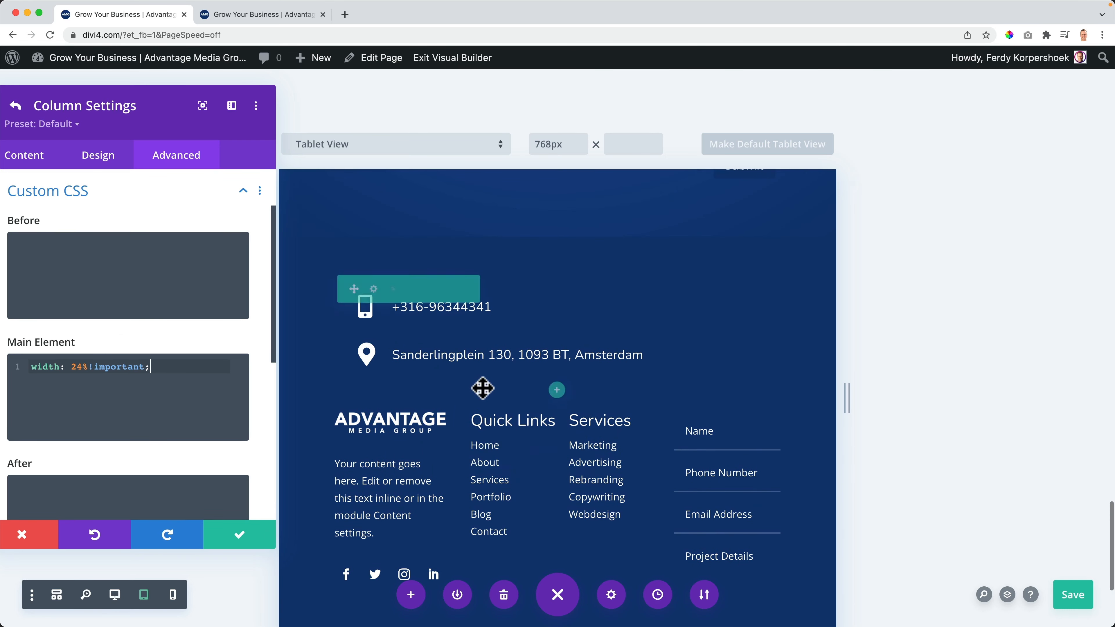
scroll(482, 388, down, 6)
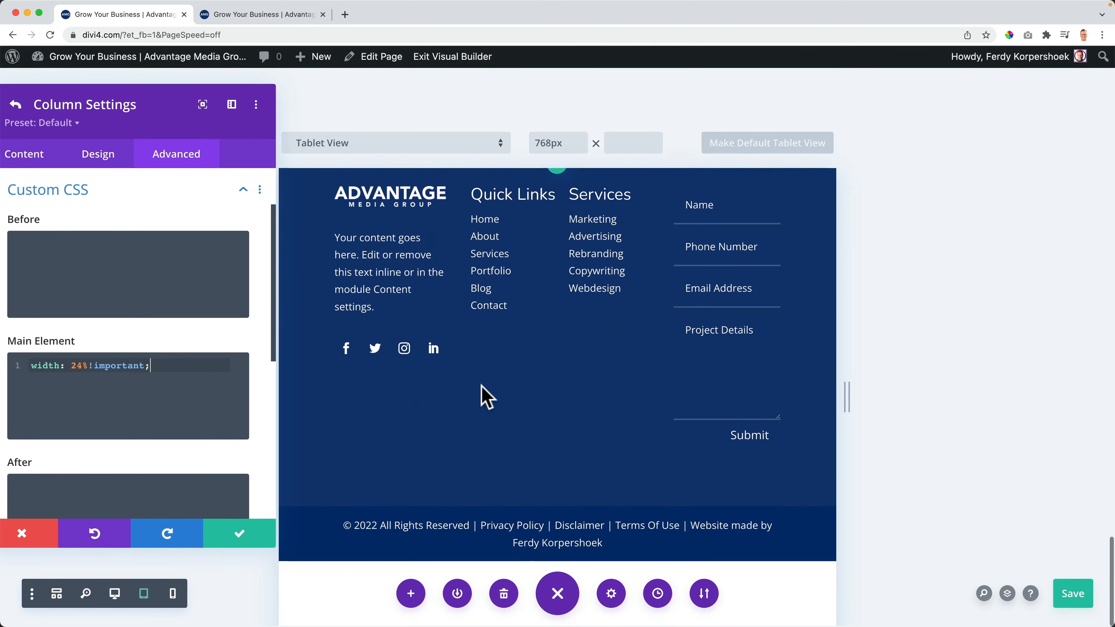
scroll(482, 387, up, 5)
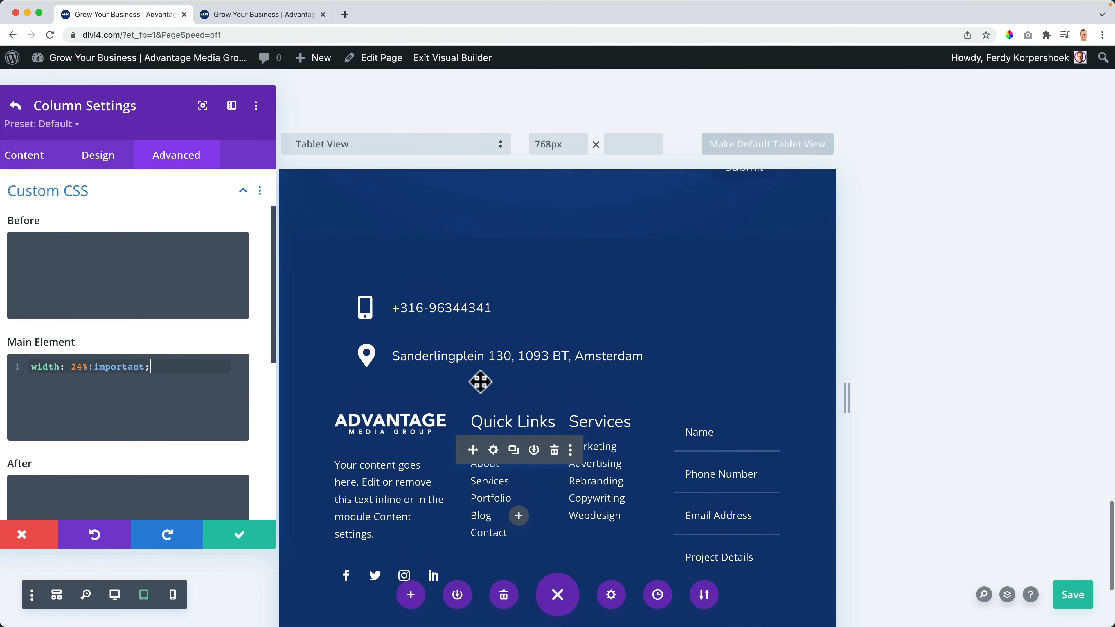
- Try centering the phone number blurb's text on tablet, then restore left alignment and save the blurb settings
click(531, 317)
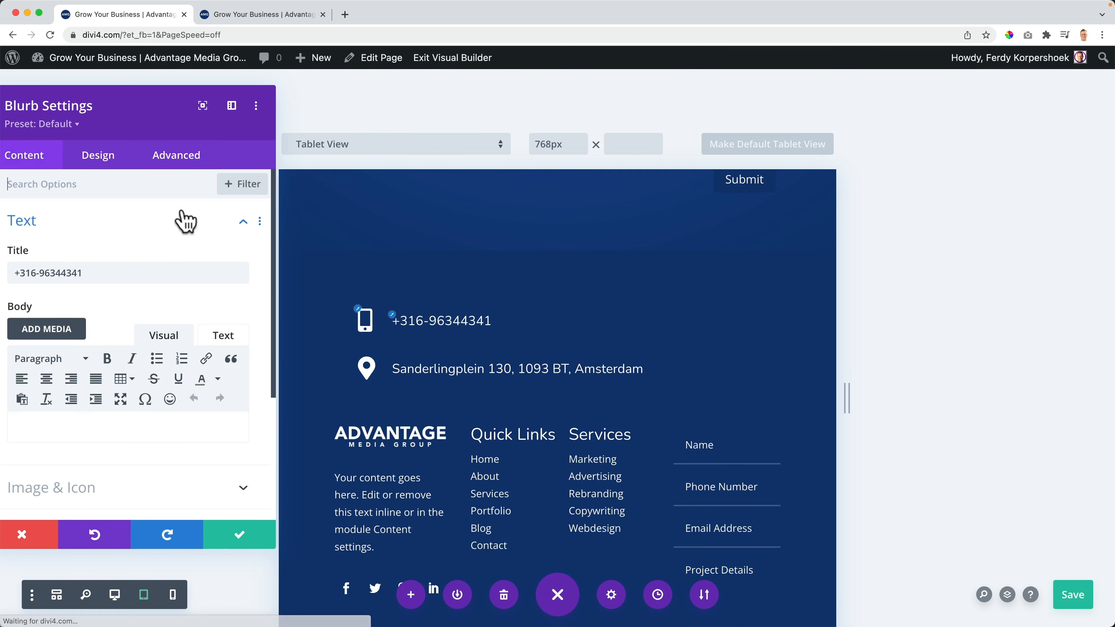
click(107, 162)
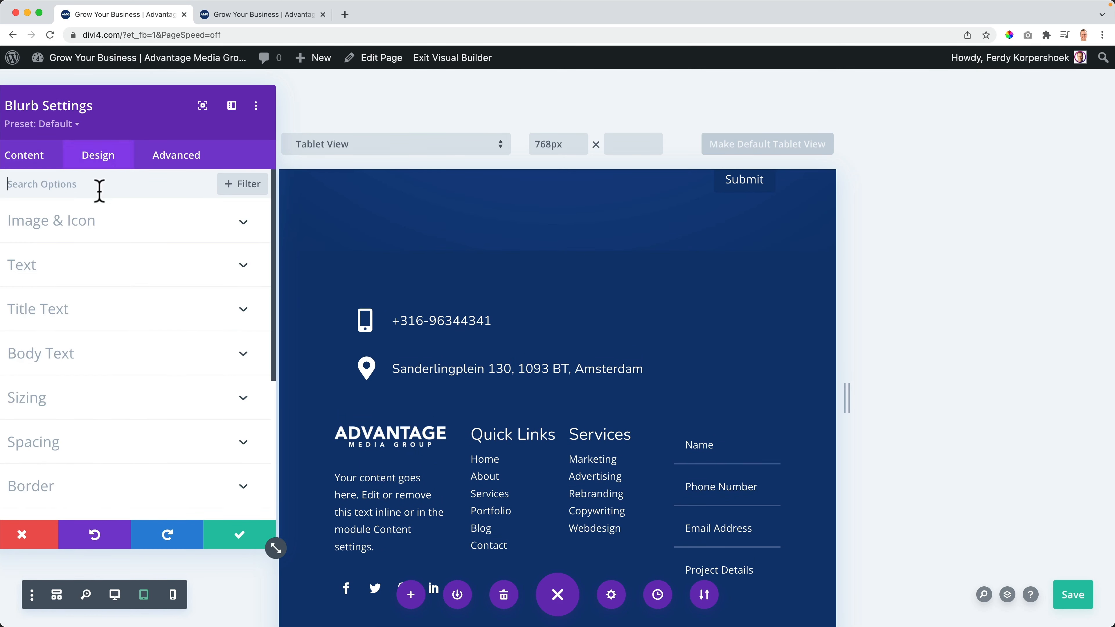
click(62, 281)
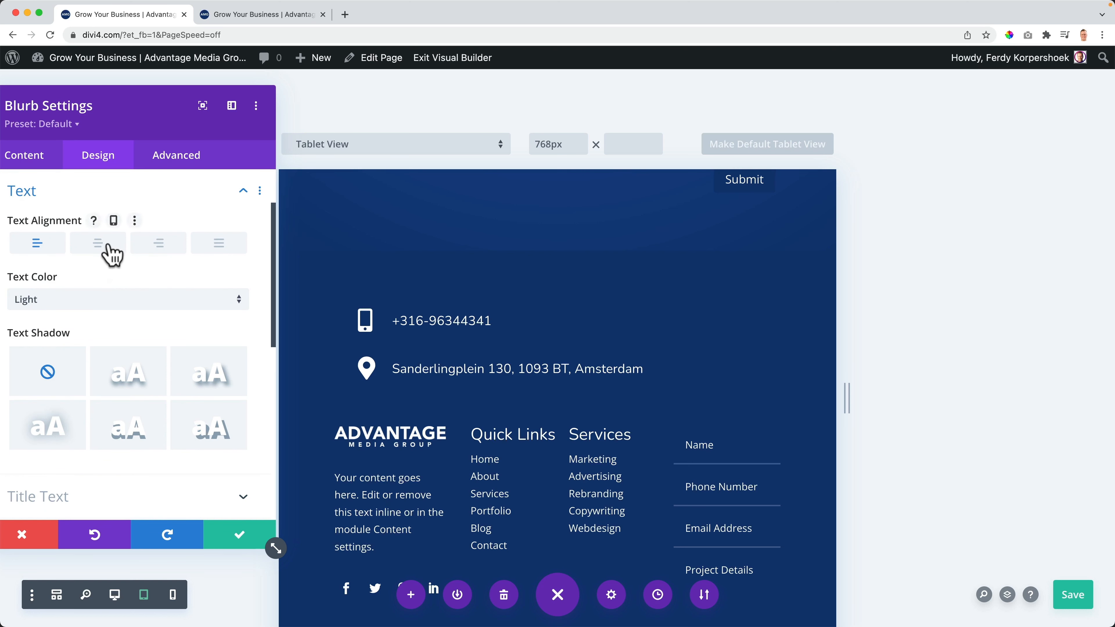
click(121, 221)
click(98, 289)
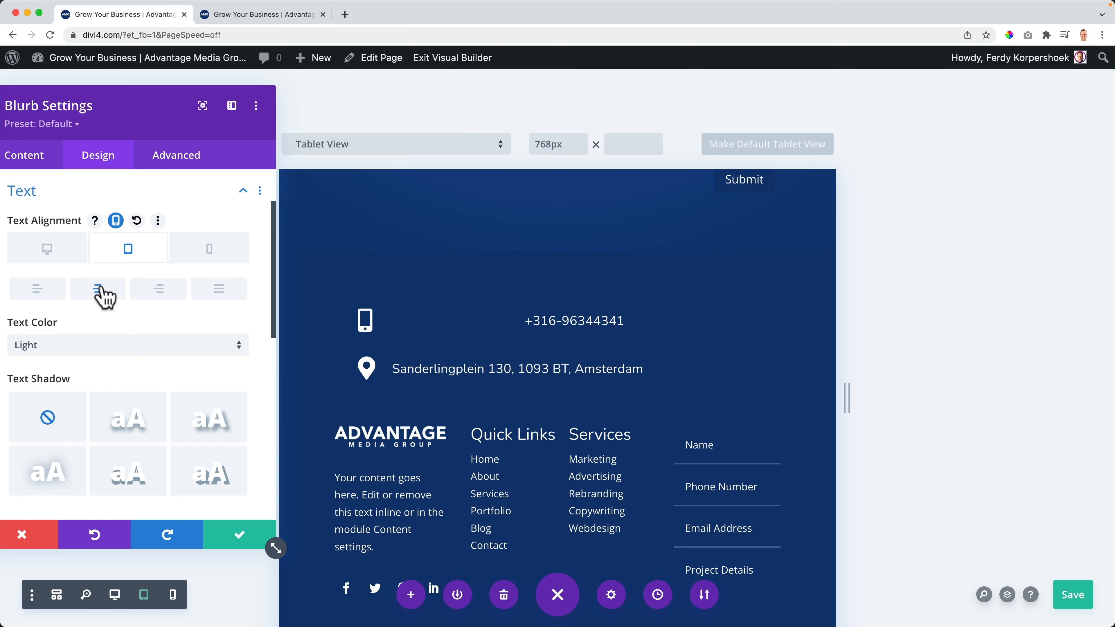
click(53, 294)
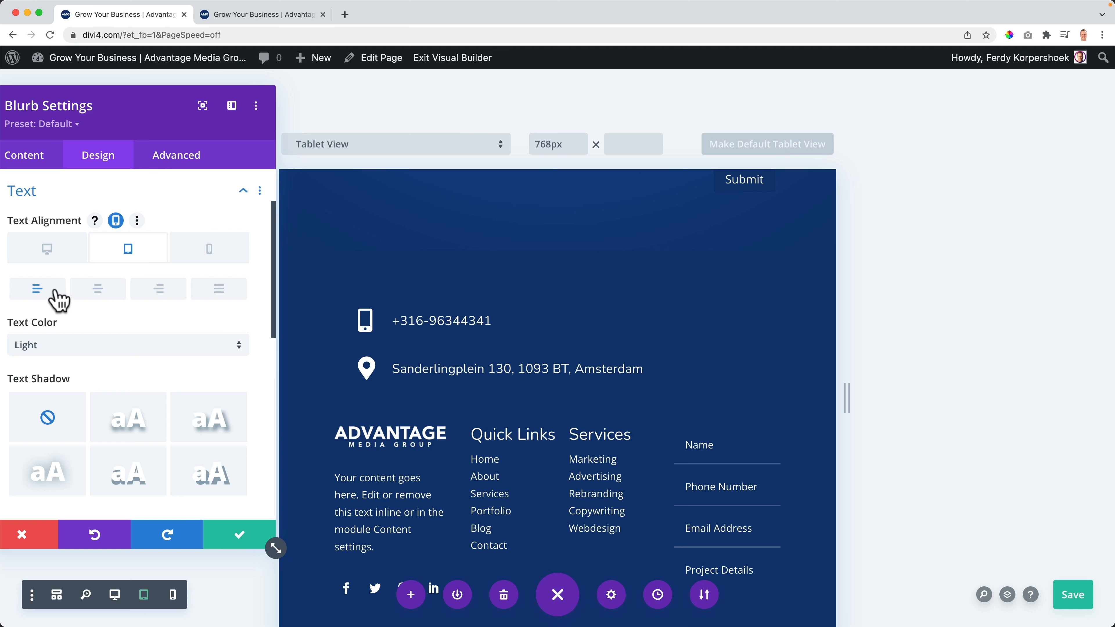
click(237, 536)
- Review the footer layout in the tablet view and save the page
scroll(542, 401, down, 5)
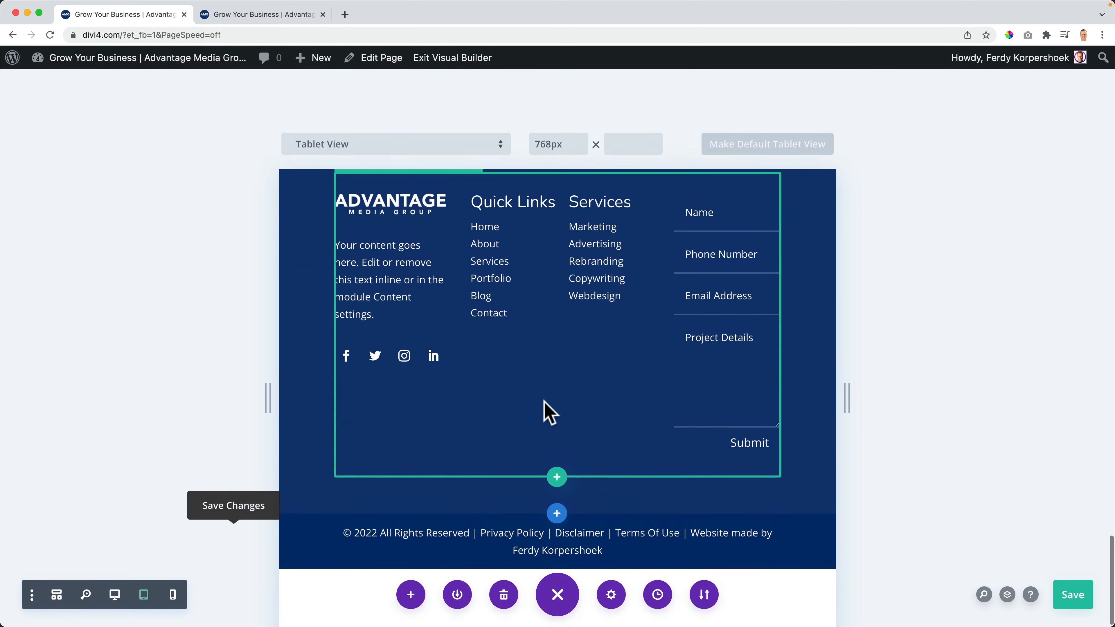
scroll(549, 413, up, 3)
scroll(549, 413, down, 1)
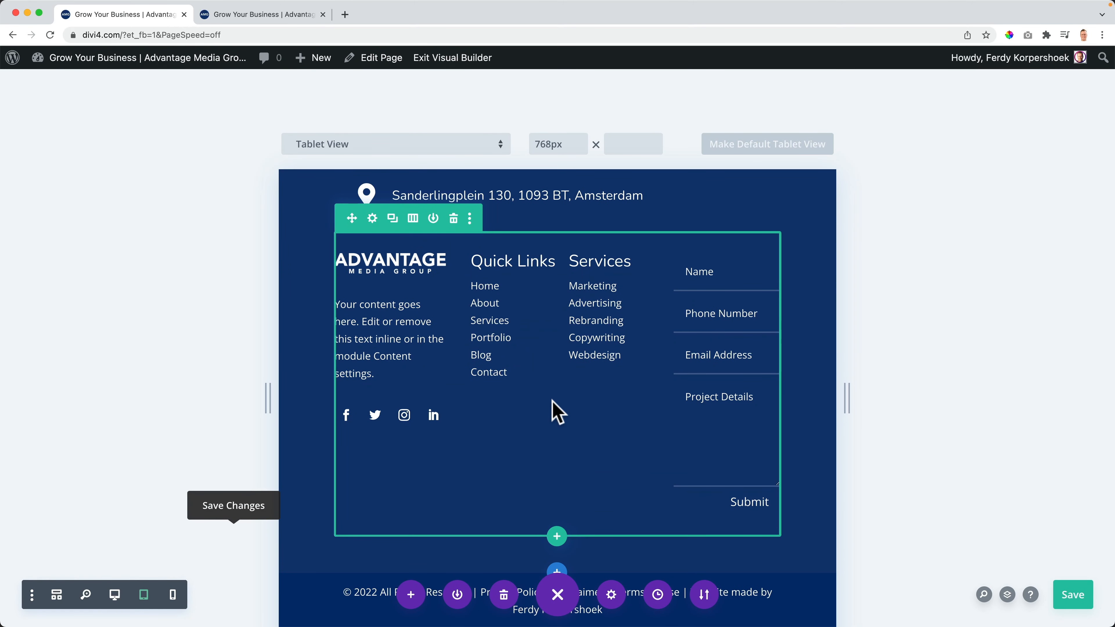
key(super+s)
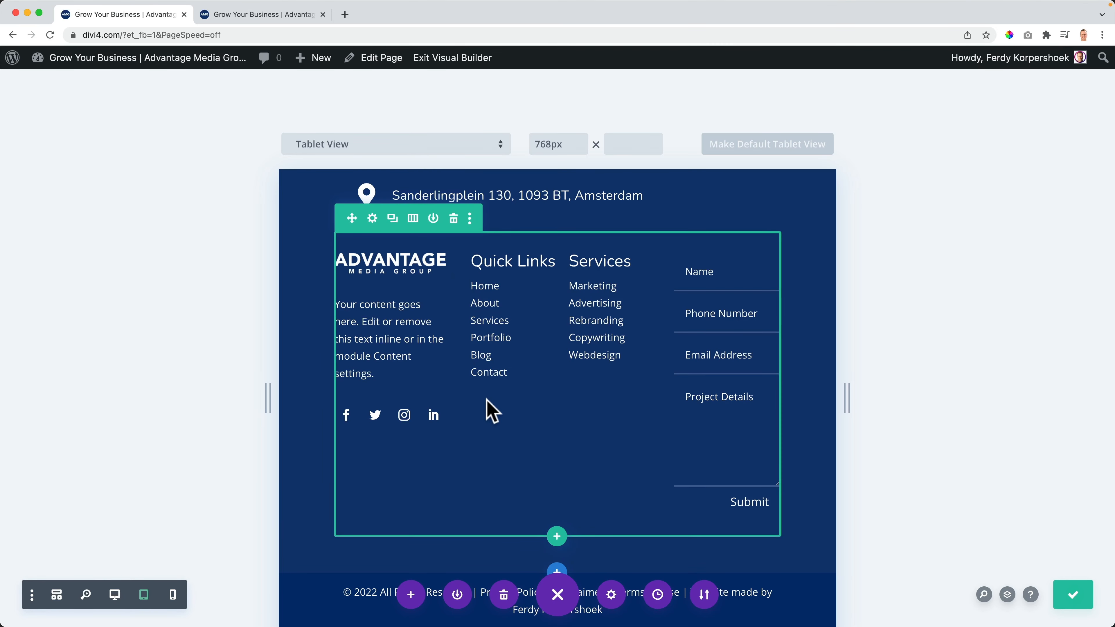
- Switch to the phone view and override the first footer column's main element CSS with a blank phone-specific value
click(172, 595)
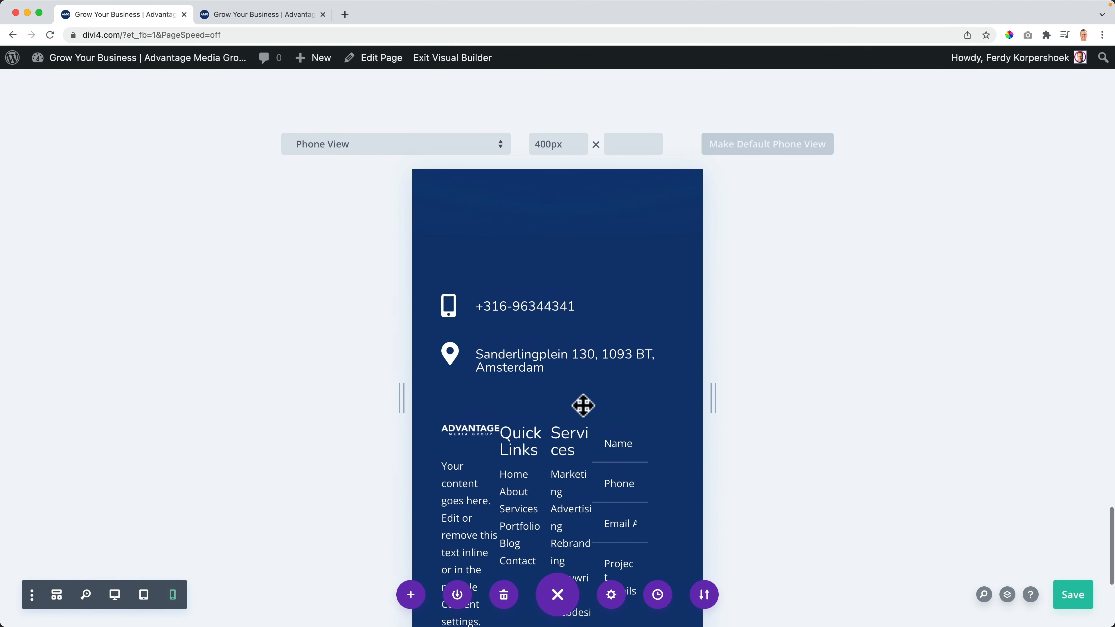
scroll(583, 405, down, 3)
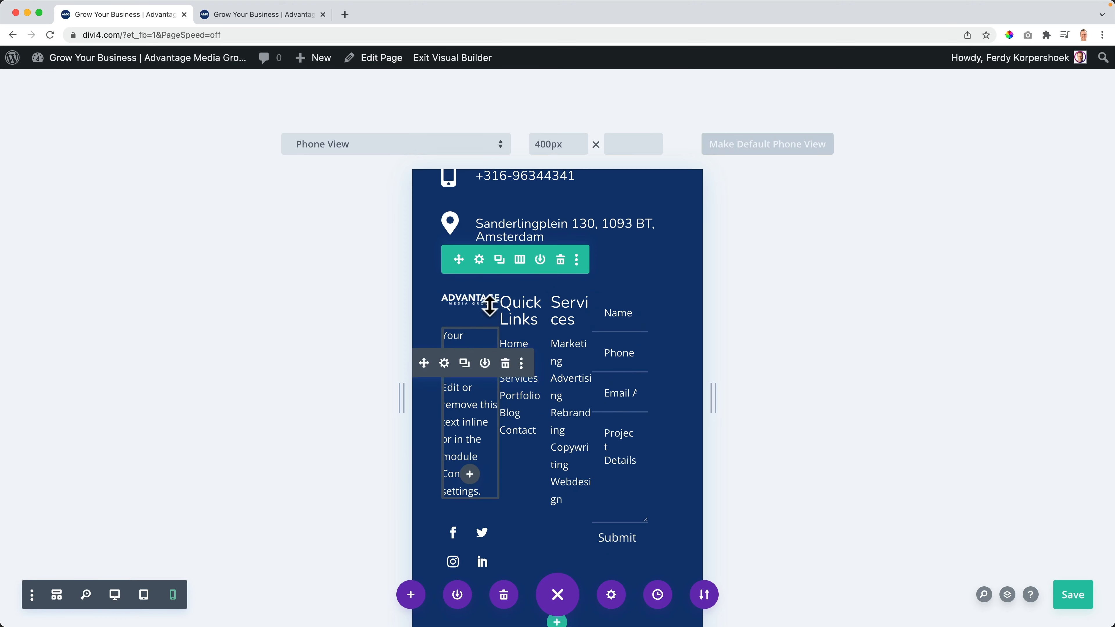
click(479, 260)
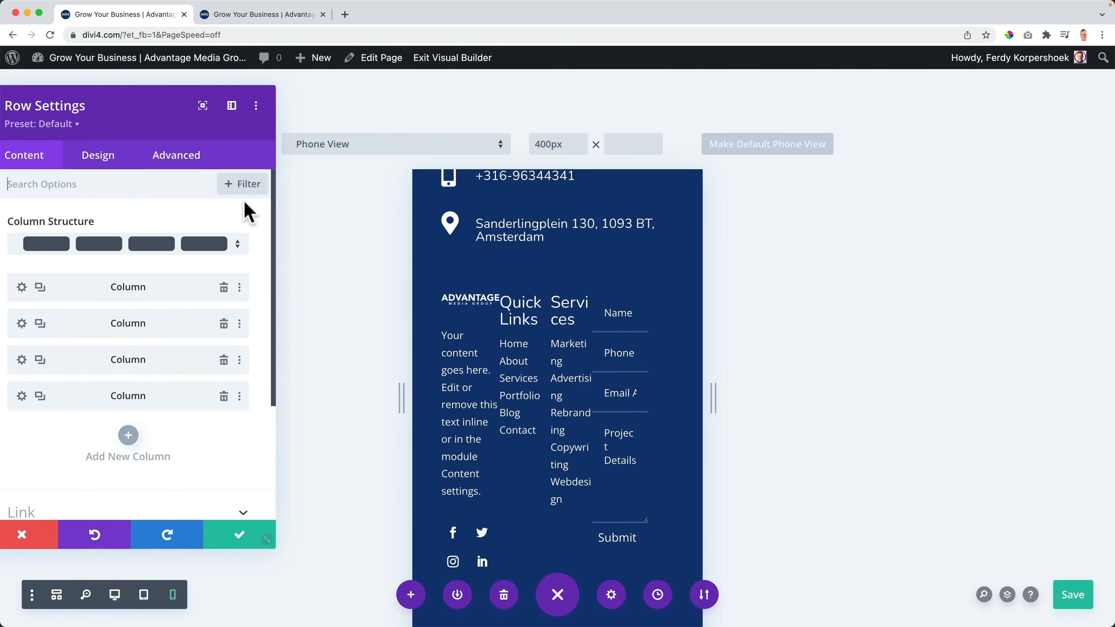
click(22, 286)
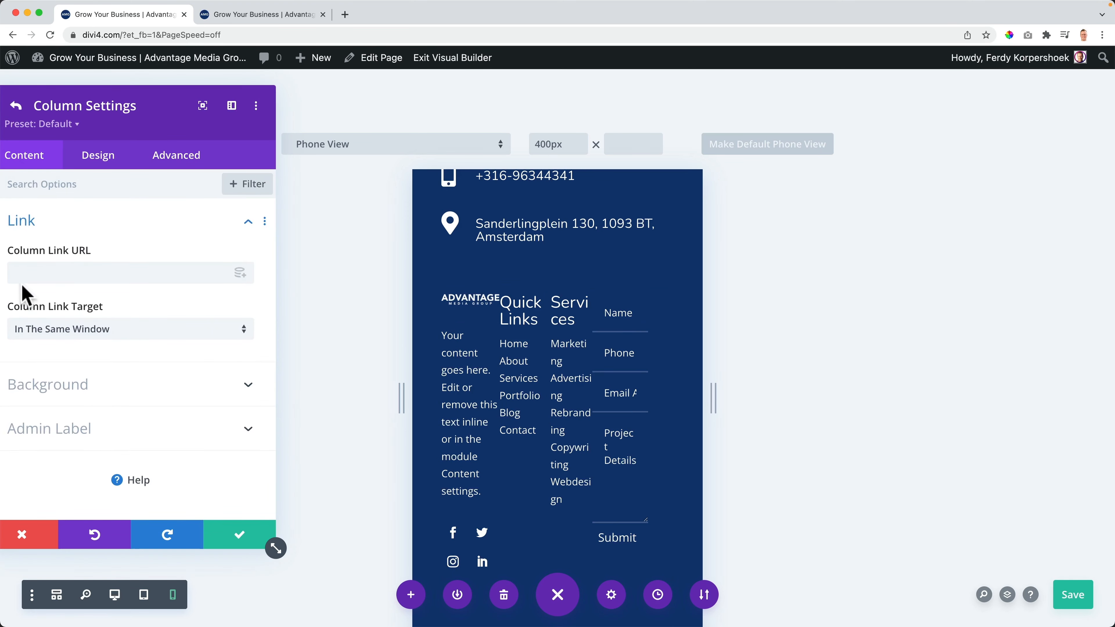
click(184, 158)
click(78, 275)
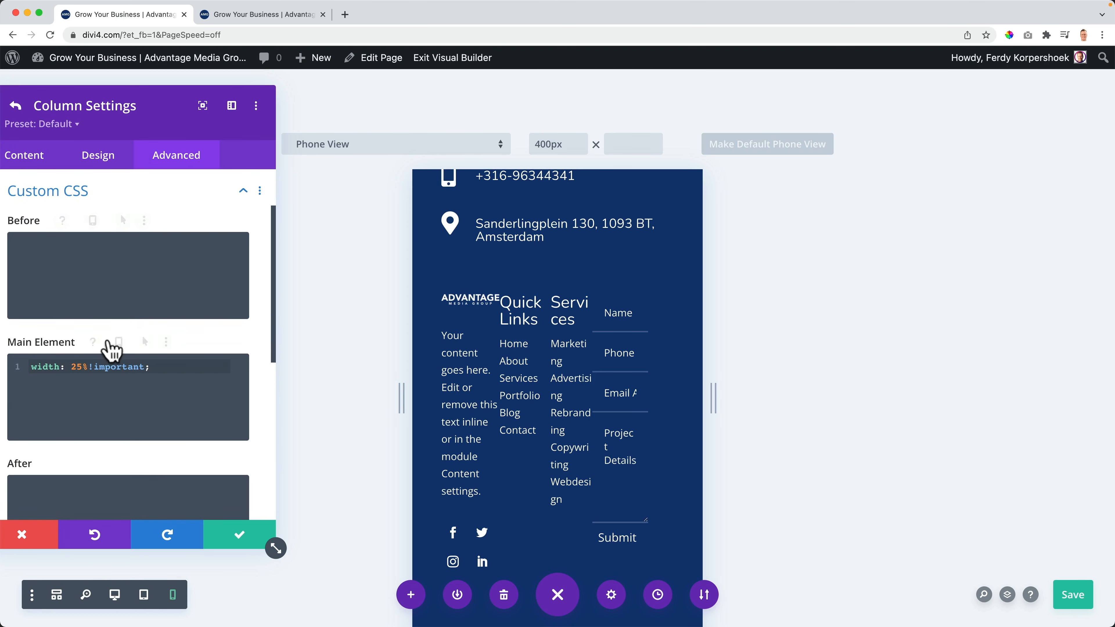
click(109, 342)
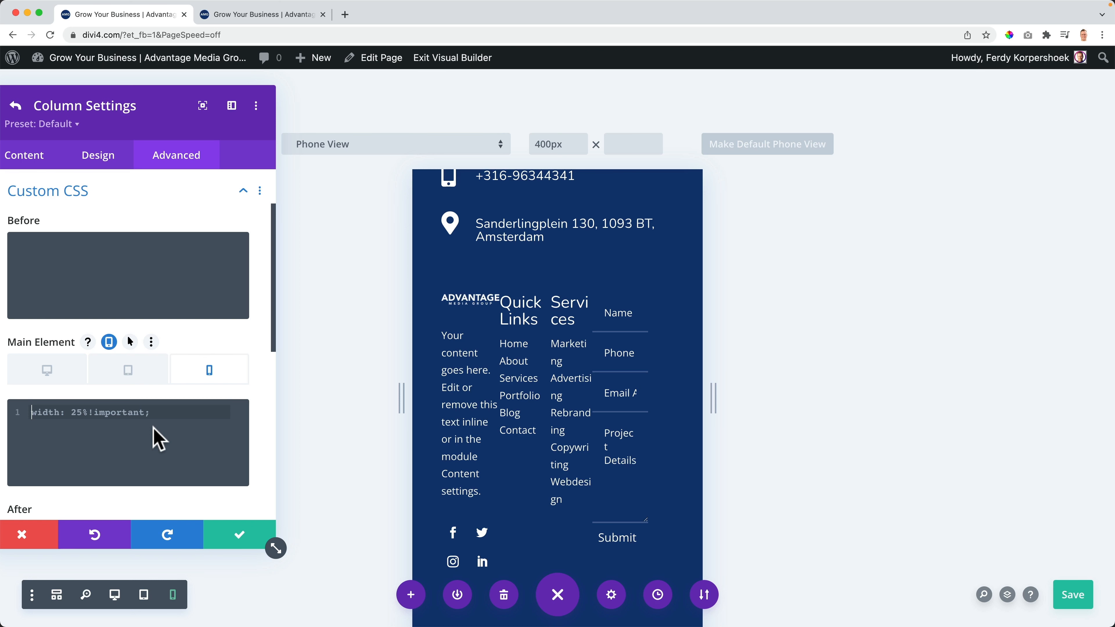
key(Return)
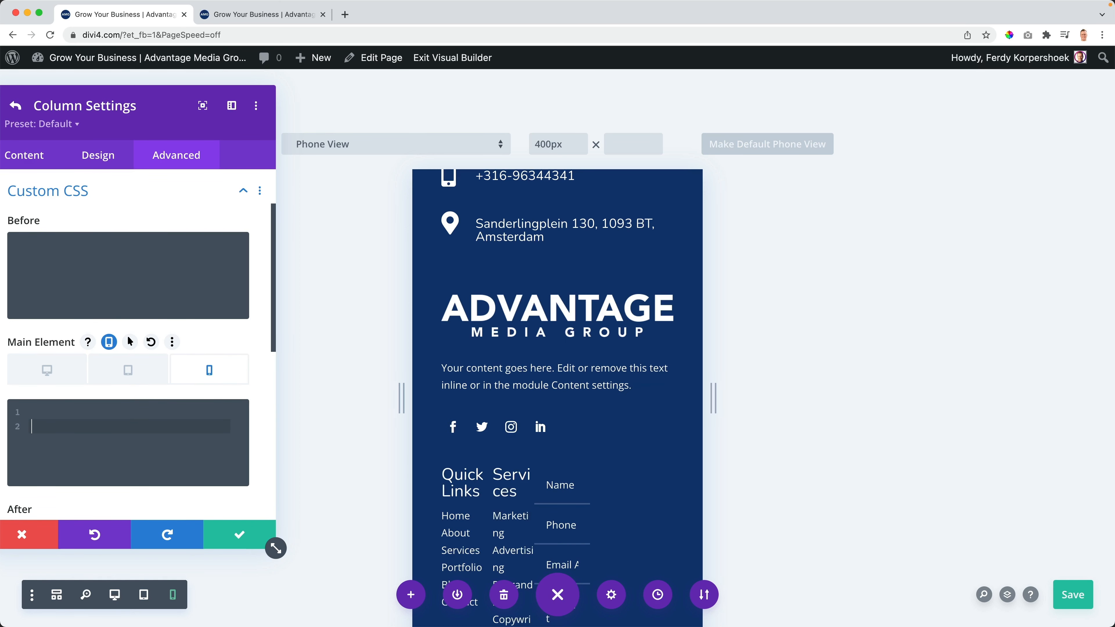
key(super+a)
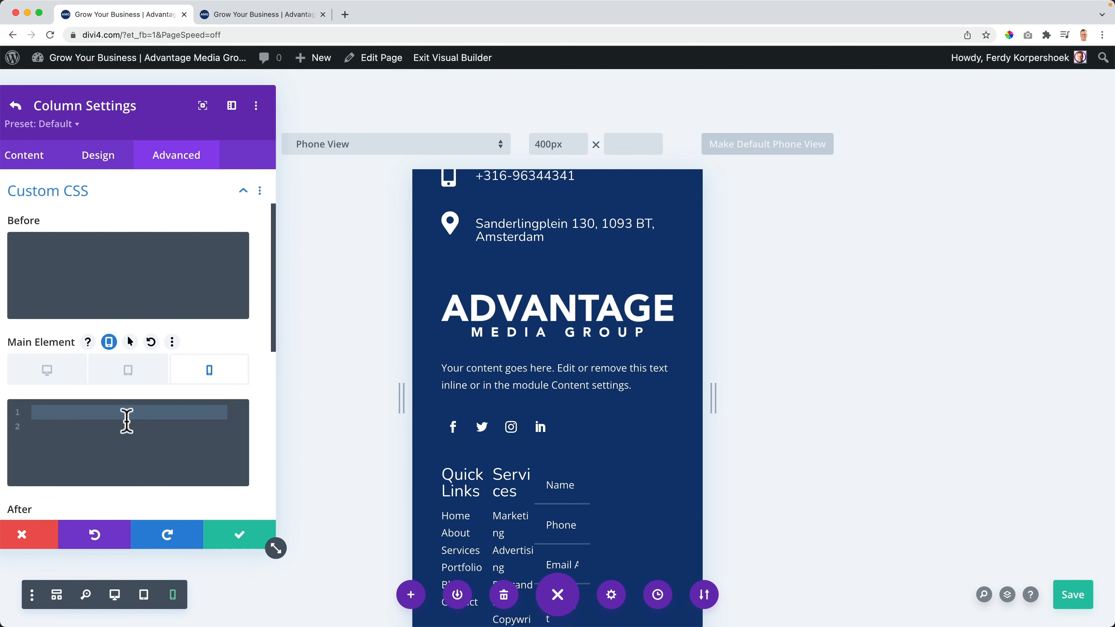
click(16, 105)
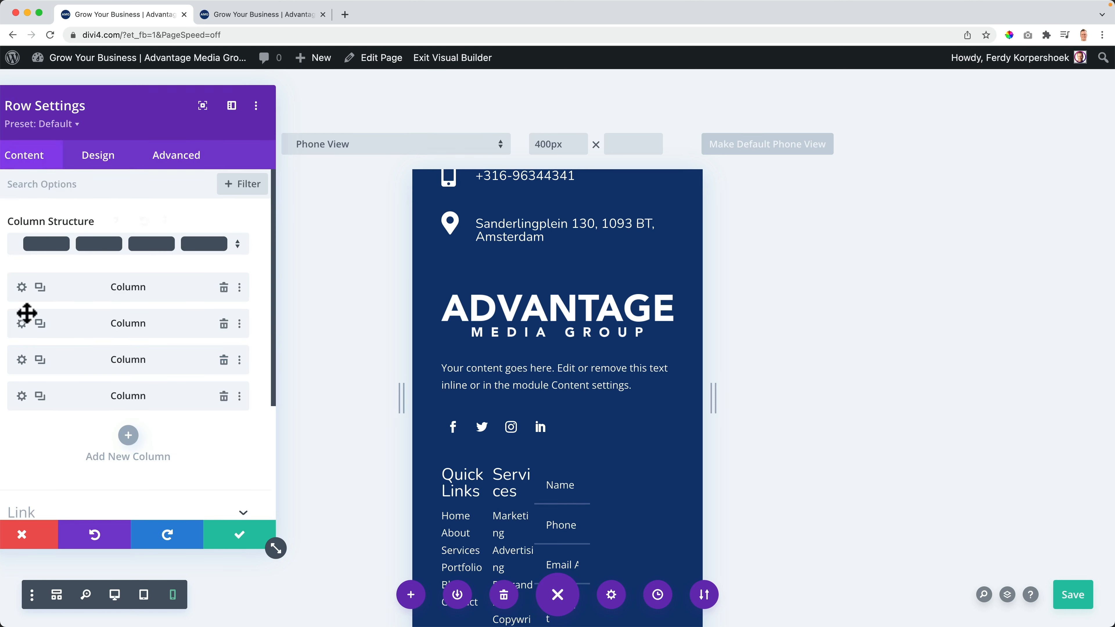
- Open the advanced settings of the second footer column
click(23, 323)
click(160, 162)
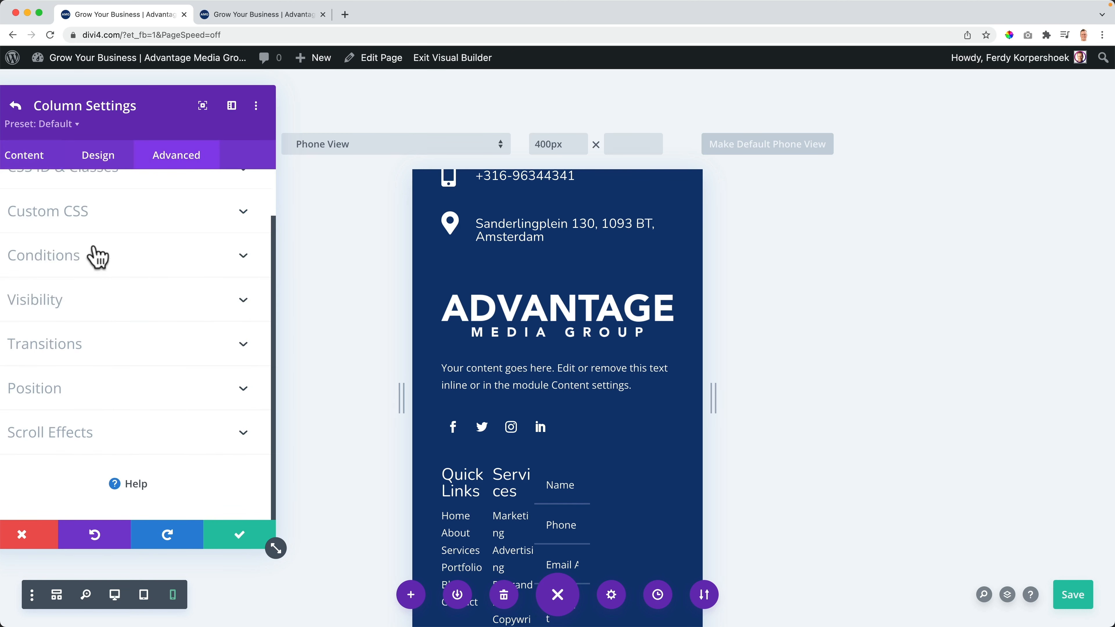
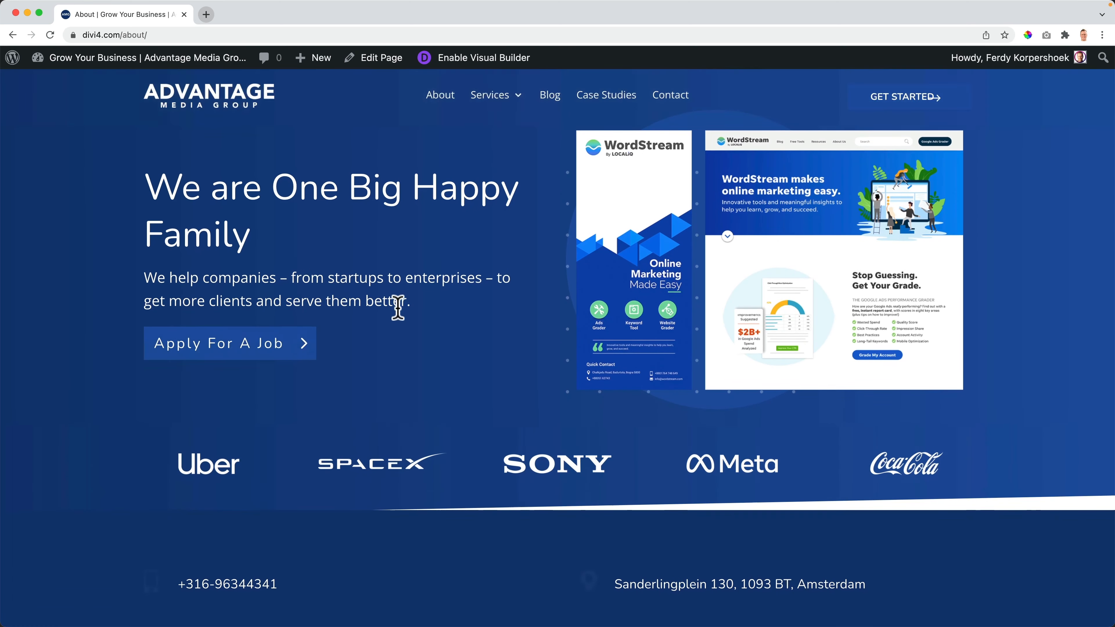
- Open the theme customizer's Additional CSS from the About page and go to the end of the existing footer link rules
scroll(415, 364, down, 10)
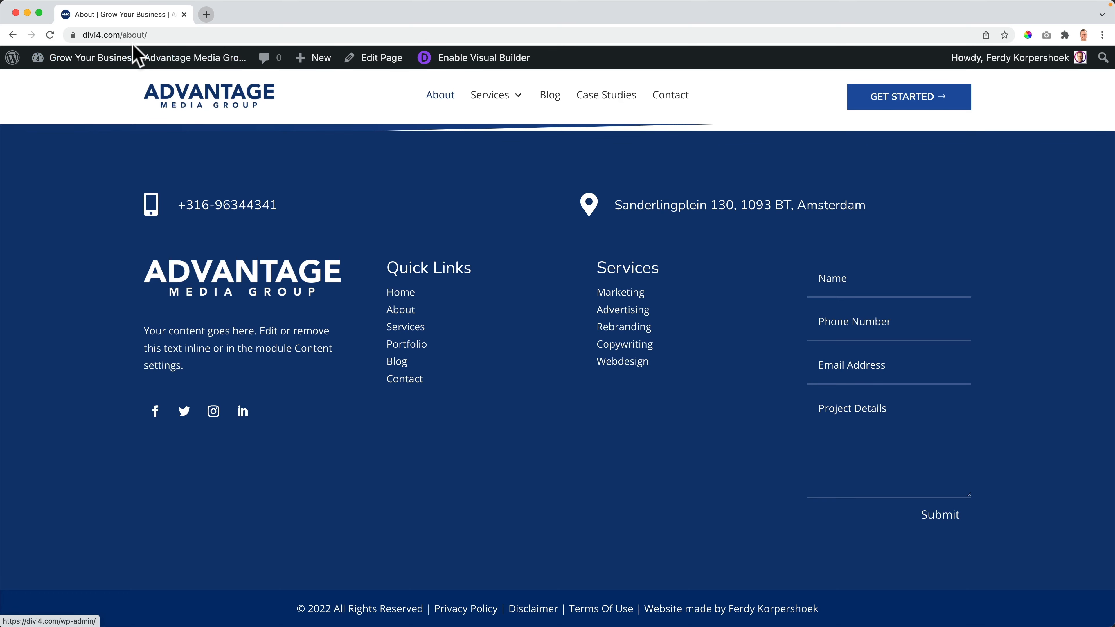
mouse_move(130, 61)
click(80, 157)
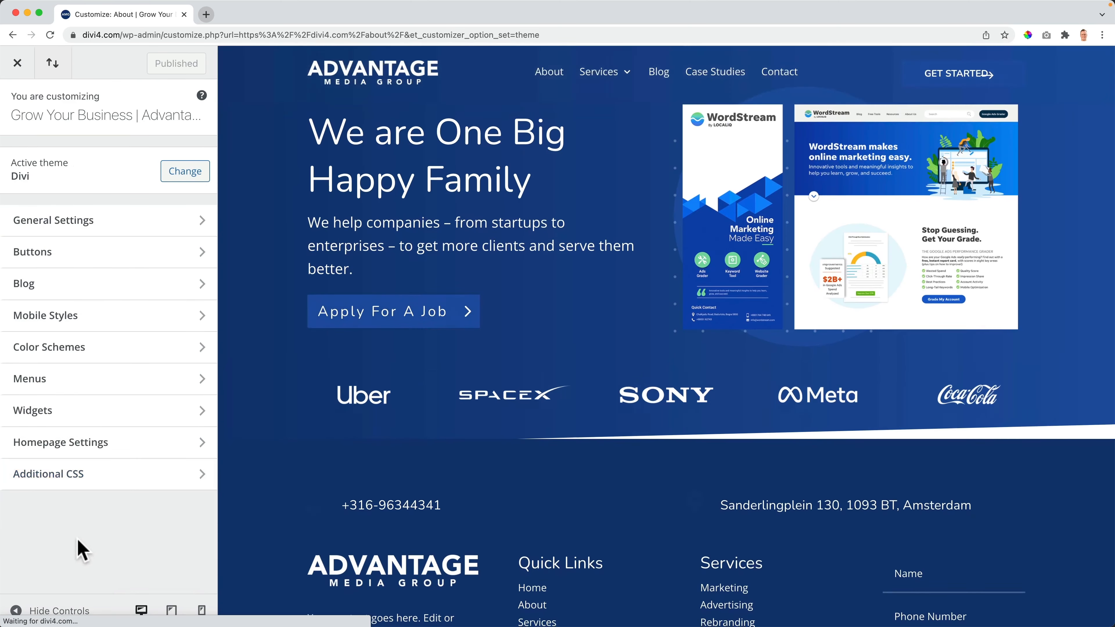
click(79, 477)
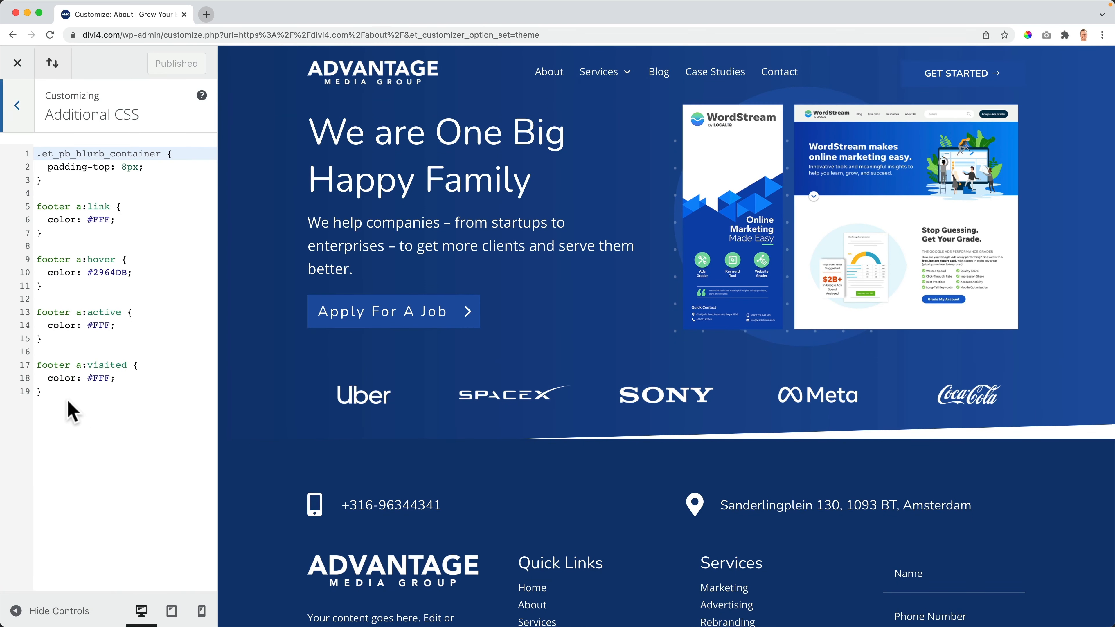
drag(36, 365, 37, 387)
click(83, 418)
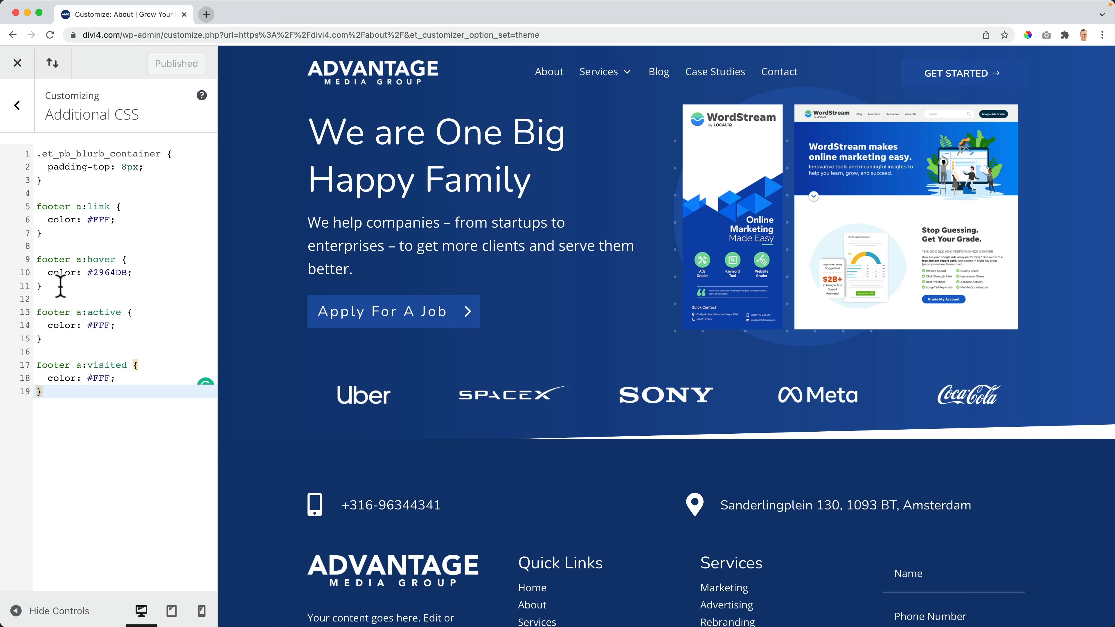
- Duplicate the footer a:hover rule with colour #2964DB directly beneath the original in the Additional CSS
drag(60, 286, 37, 263)
key(super+c)
click(73, 293)
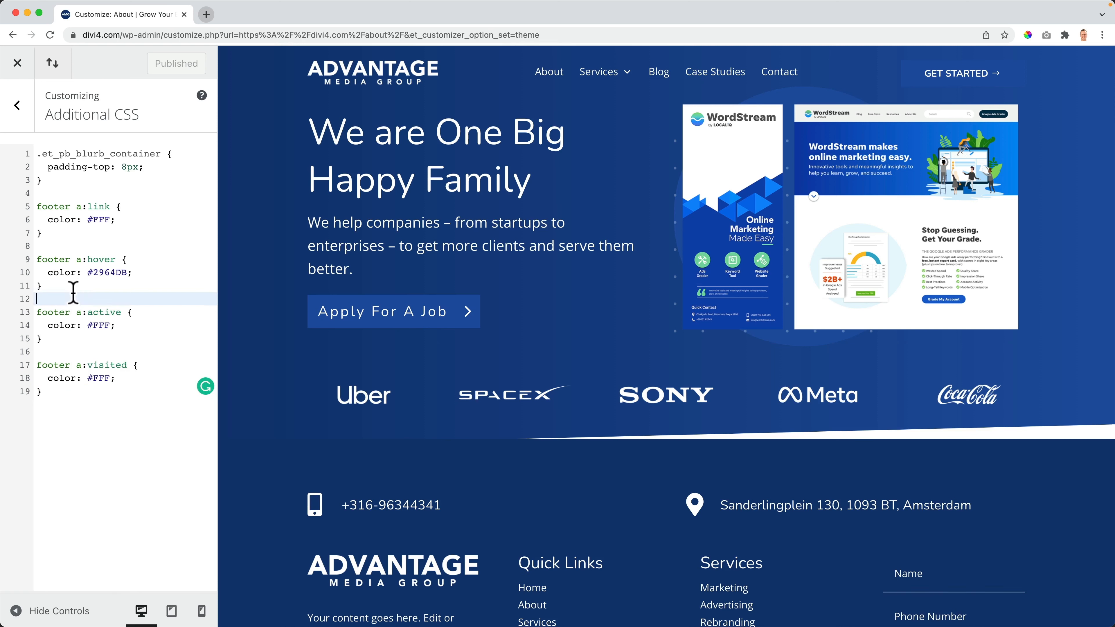
key(Return)
key(Return)
key(Up)
key(super+v)
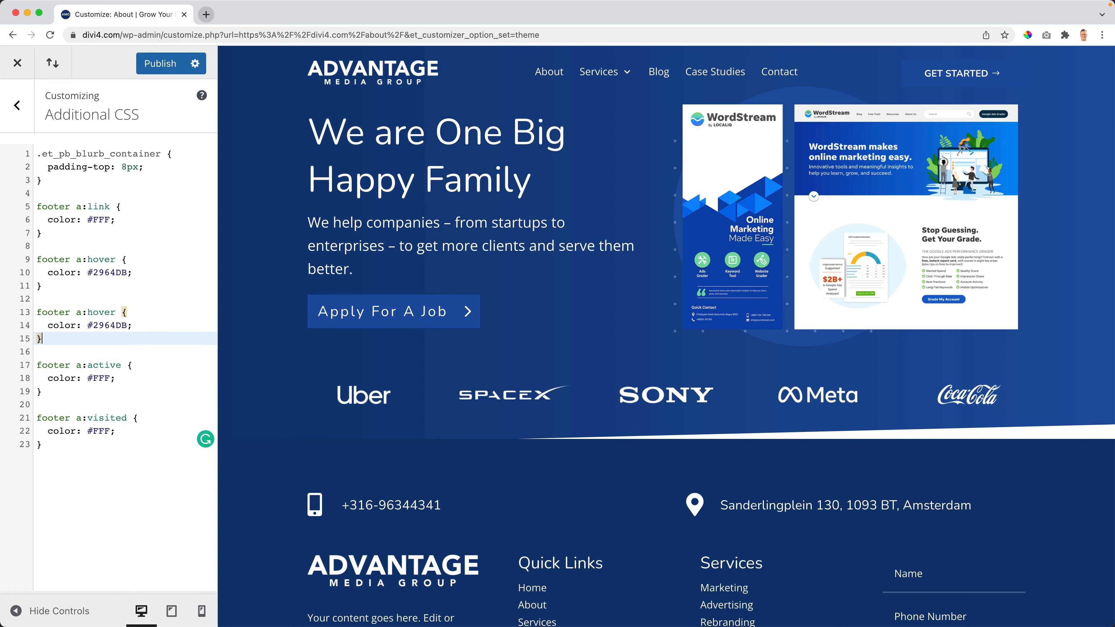
- Try "footer a:visited;hover" as the selector of the duplicated footer hover rule
click(88, 312)
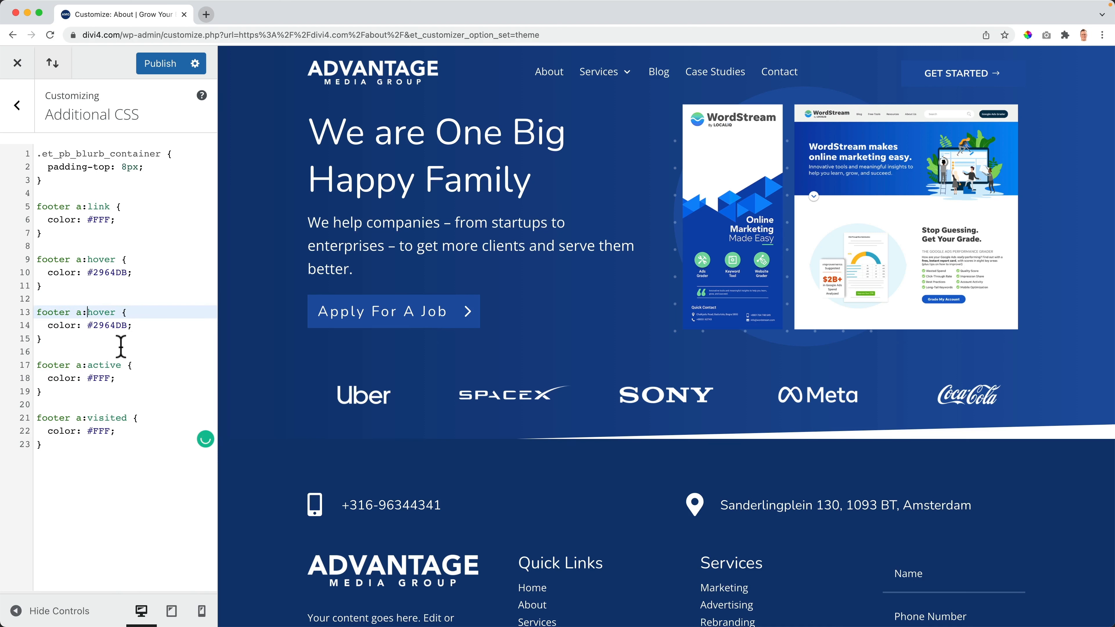
text(visited)
key(Return)
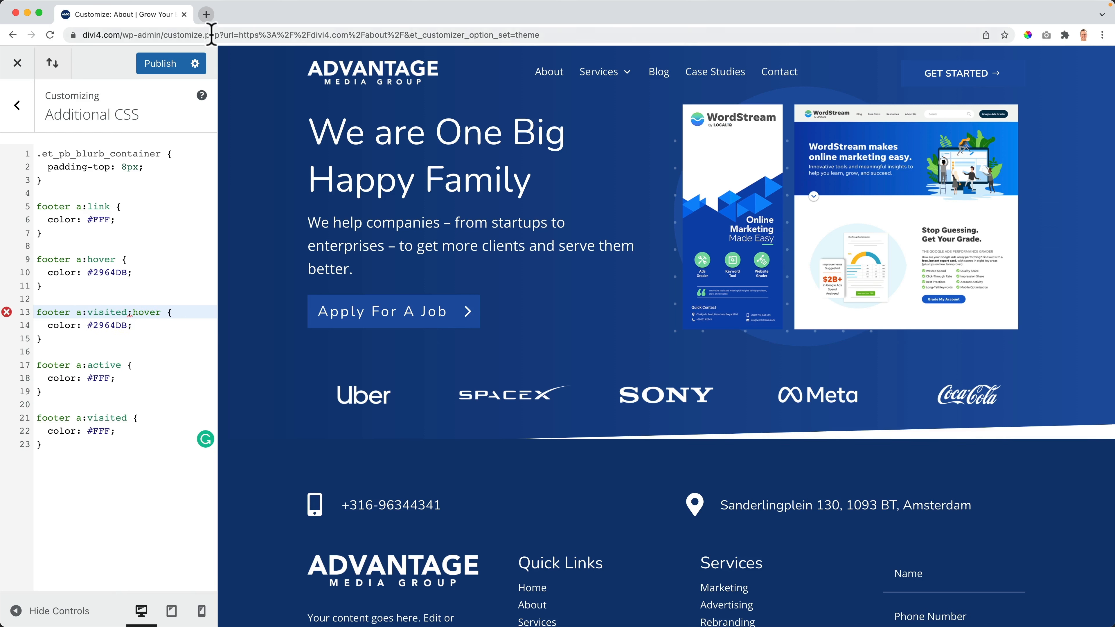
- Search Google for "css visited hover" and read the Stack Overflow question about a:visited:hover for the correct selector syntax
click(208, 15)
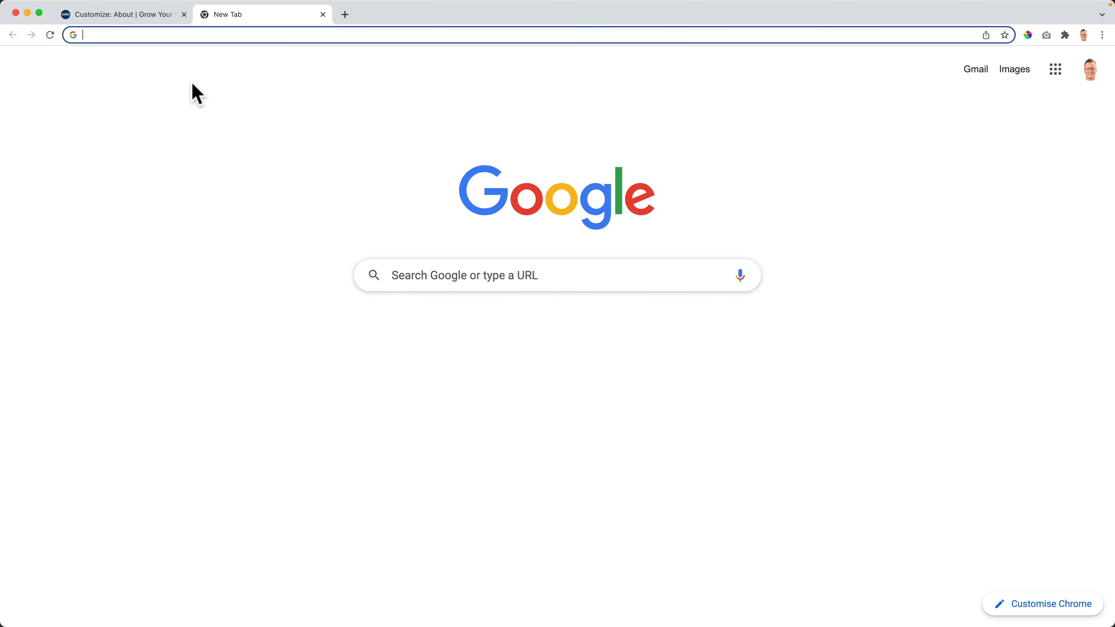
text(css v)
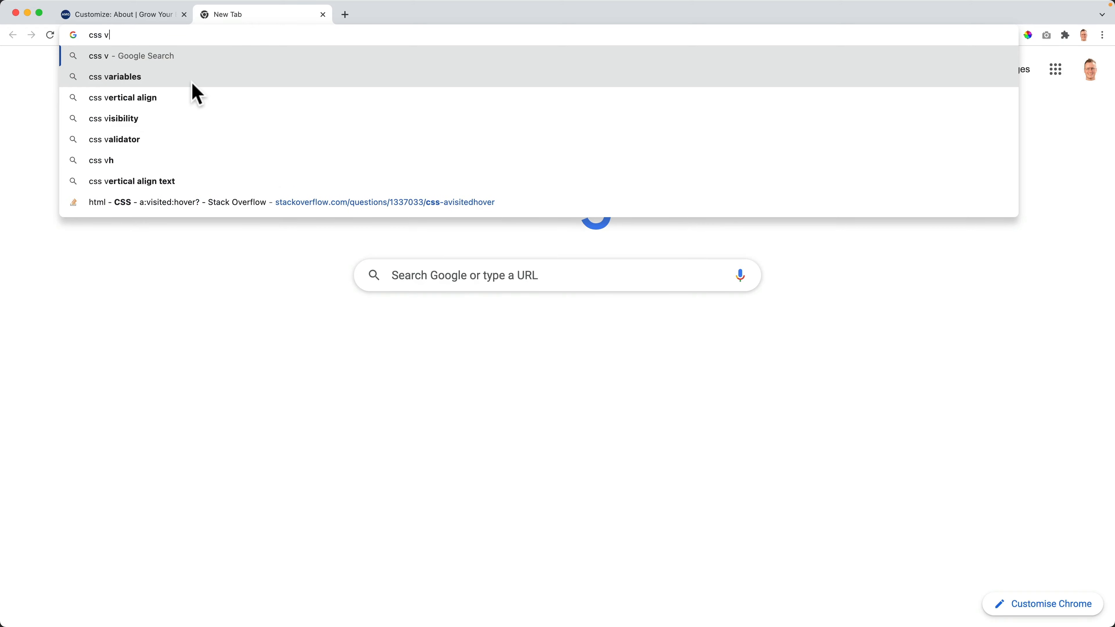
text(isited hover)
key(Return)
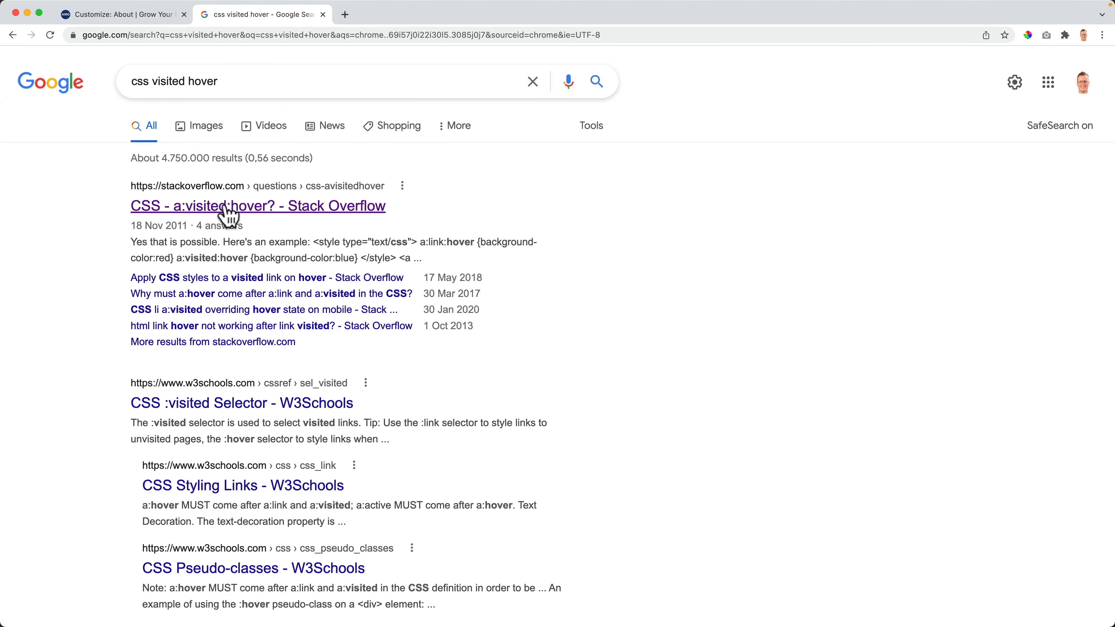
click(237, 206)
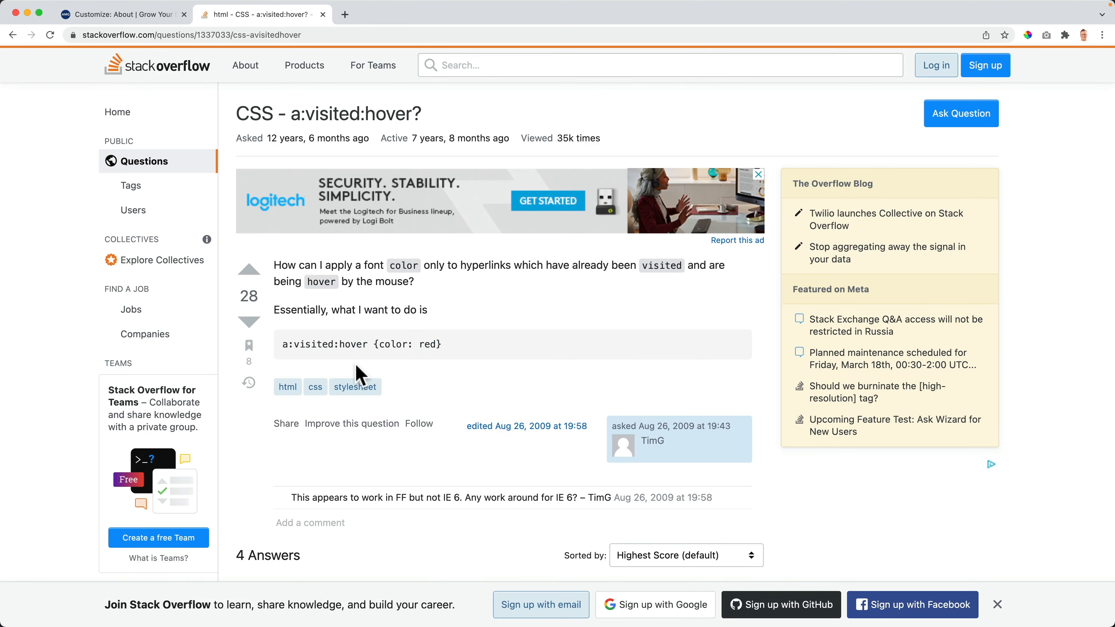
scroll(371, 354, down, 7)
scroll(372, 349, up, 7)
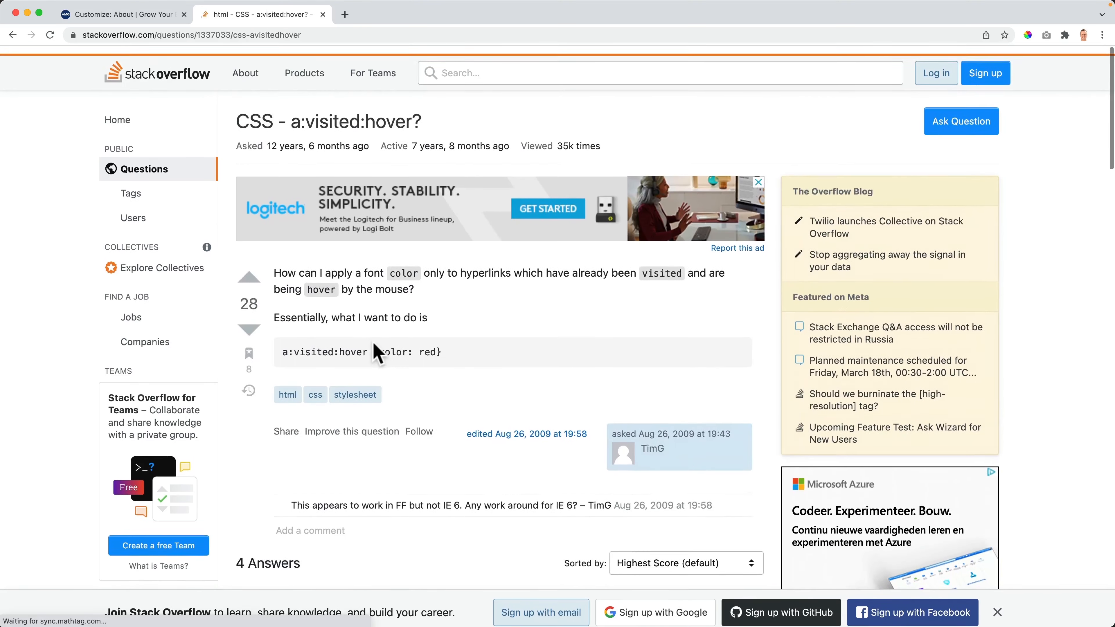
- Return to the customizer, correct the duplicated rule's selector to footer a:visited:hover, and publish the CSS
click(132, 16)
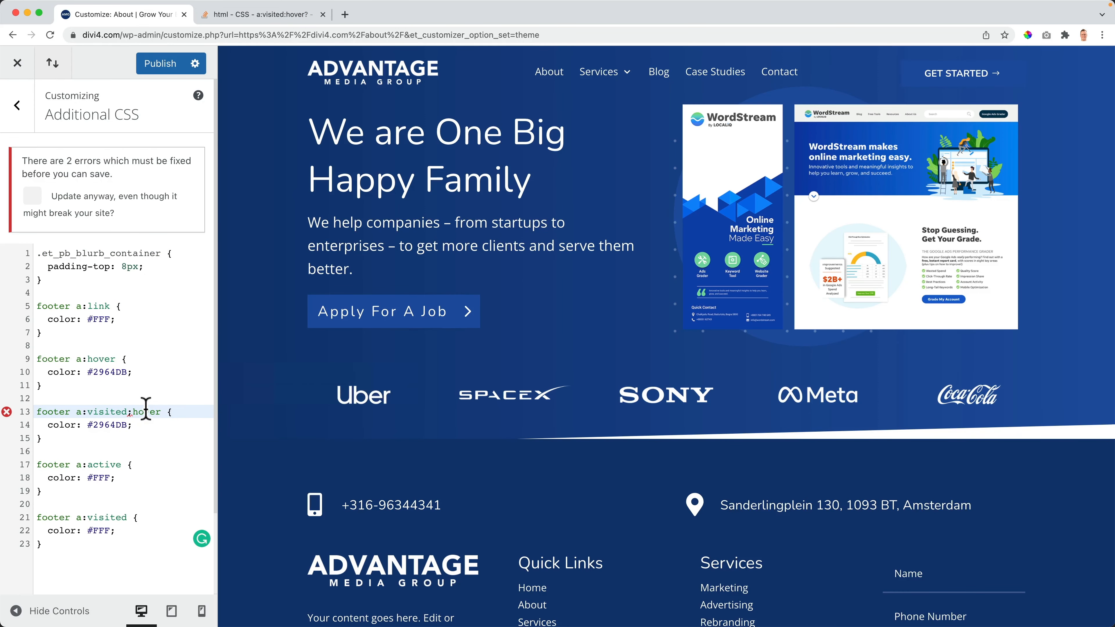
text(:)
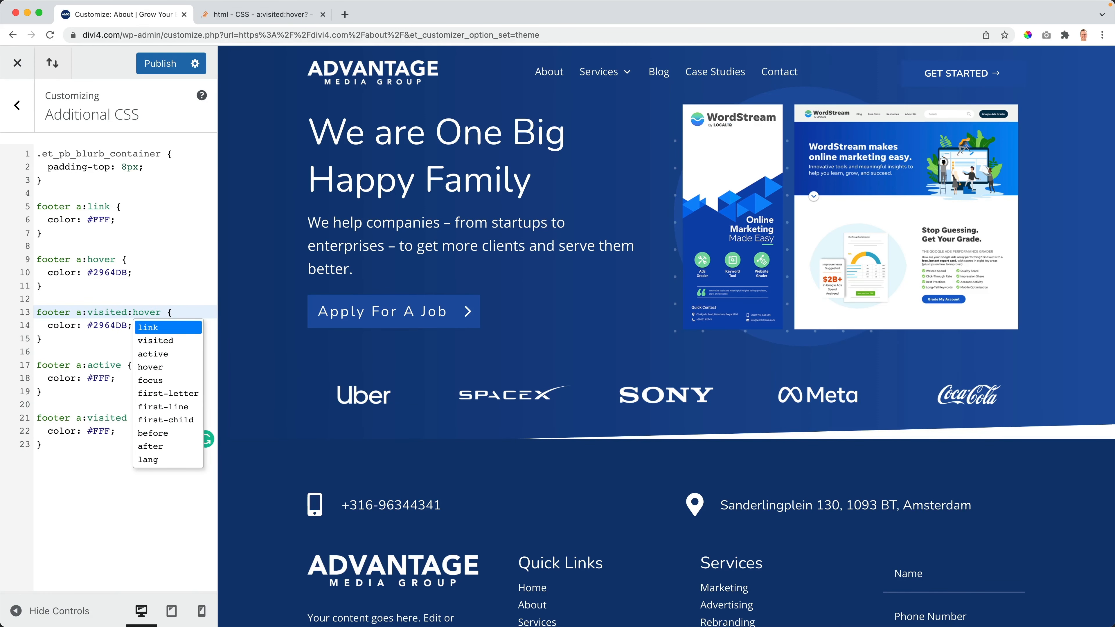
click(141, 285)
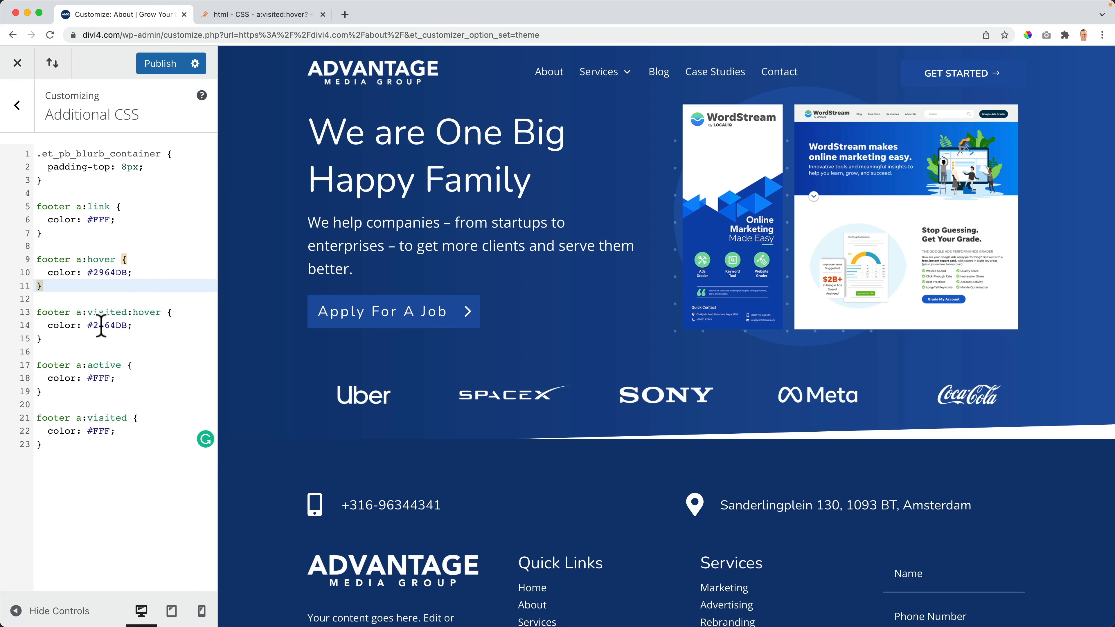
click(159, 66)
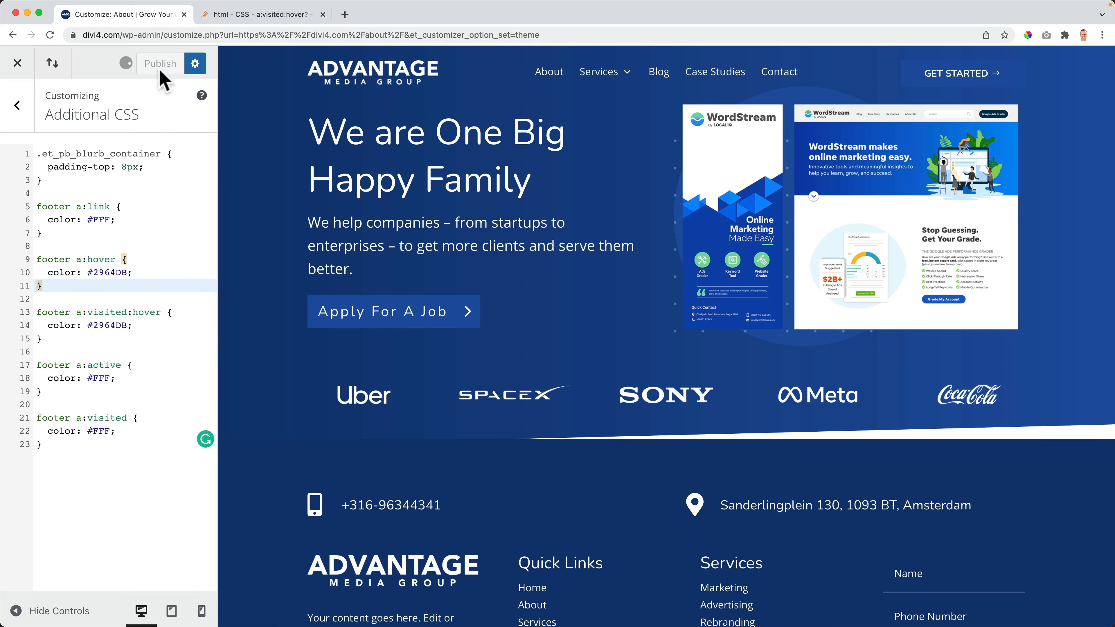
- Leave the customizer and check the hover colour of the footer's Quick Links on the About page
click(18, 64)
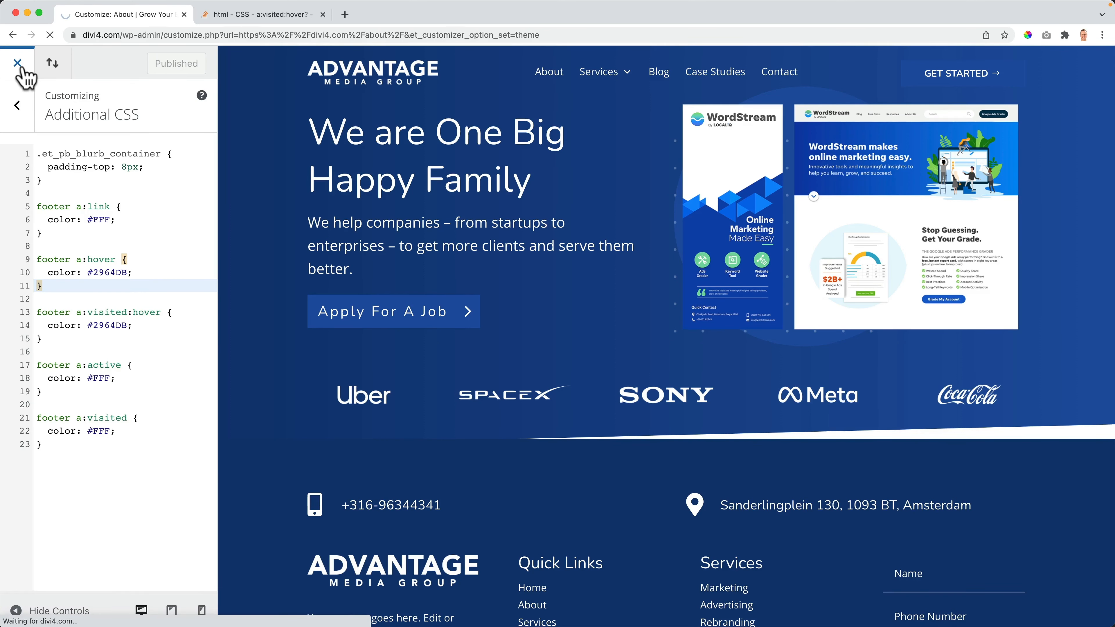
scroll(361, 197, down, 6)
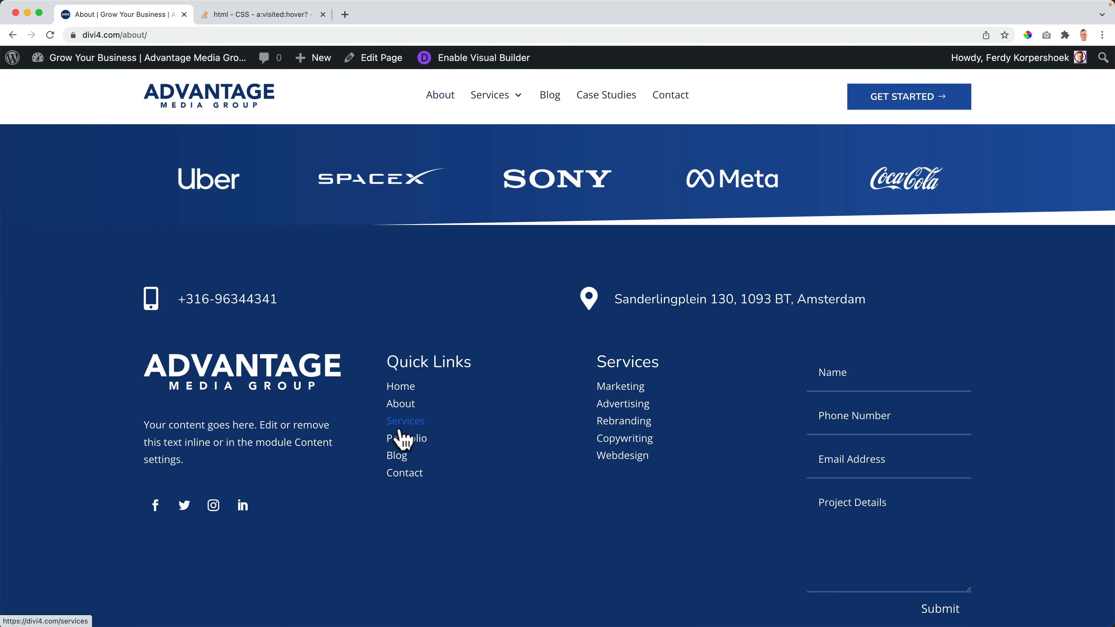
scroll(411, 505, down, 2)
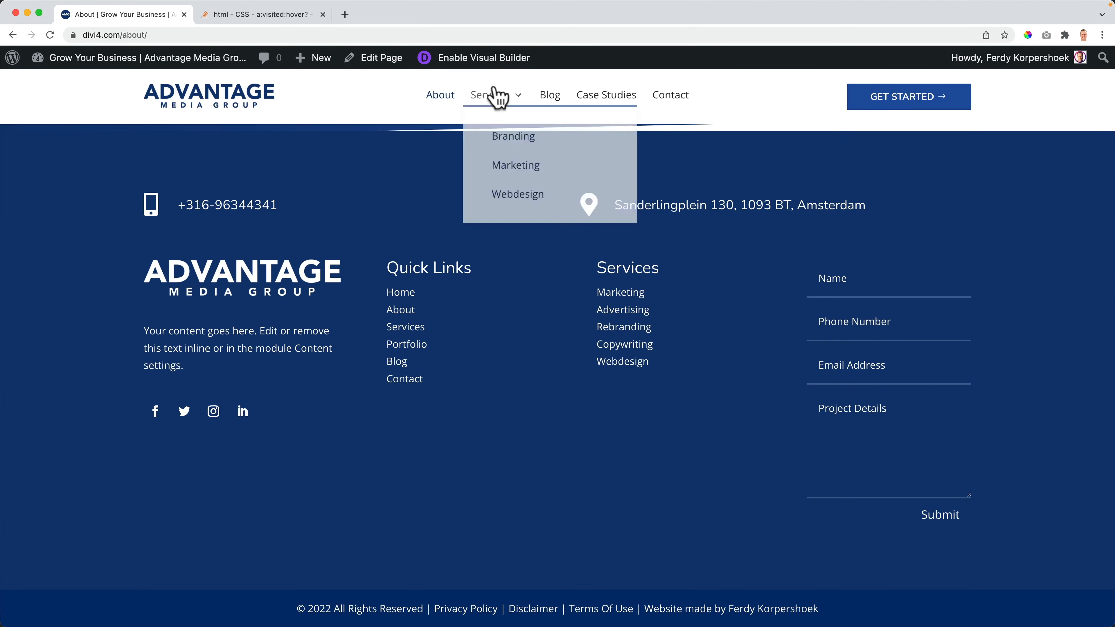
- Enable the Visual Builder on the About page, close the Stack Overflow page, and start editing the footer template
click(467, 62)
click(323, 14)
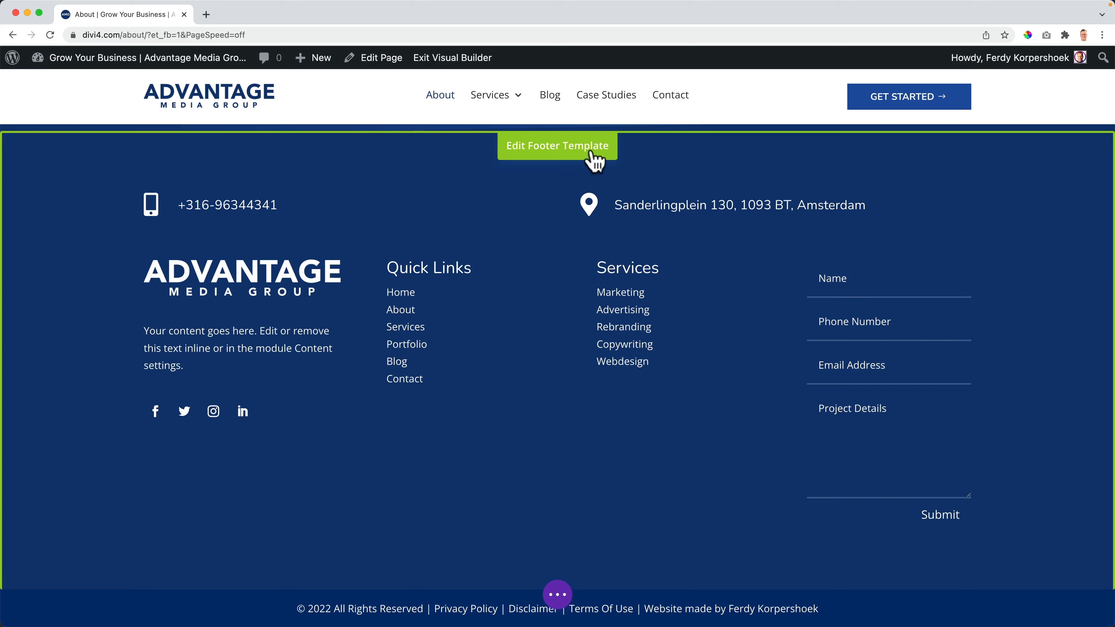
click(560, 154)
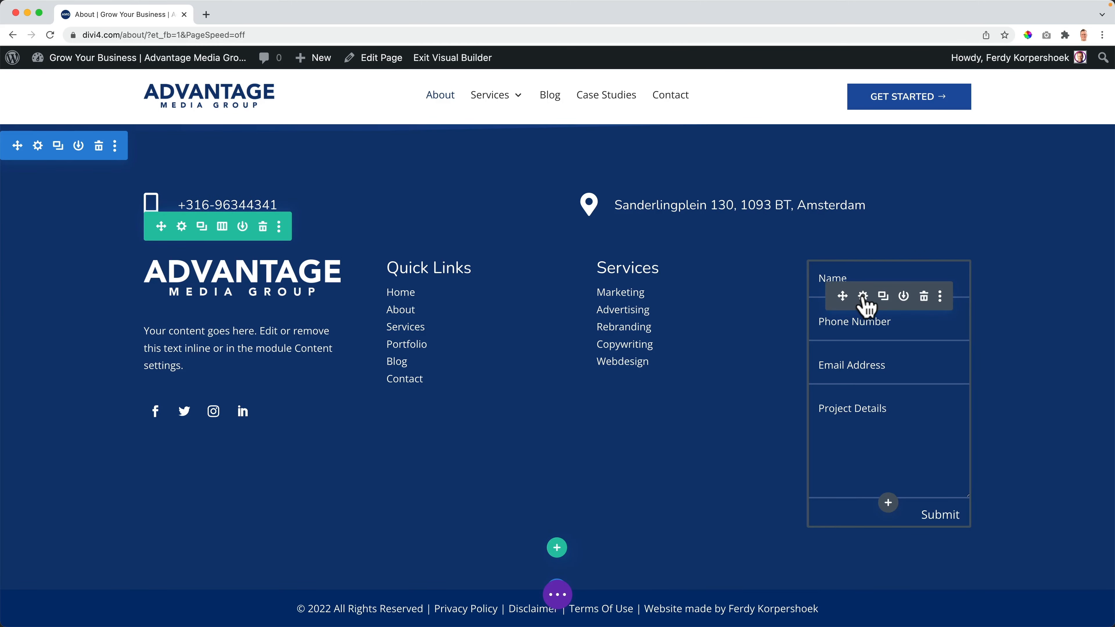
- Delete the PhoneNumber field from the footer contact form and change the message field's title to "Message"
click(862, 296)
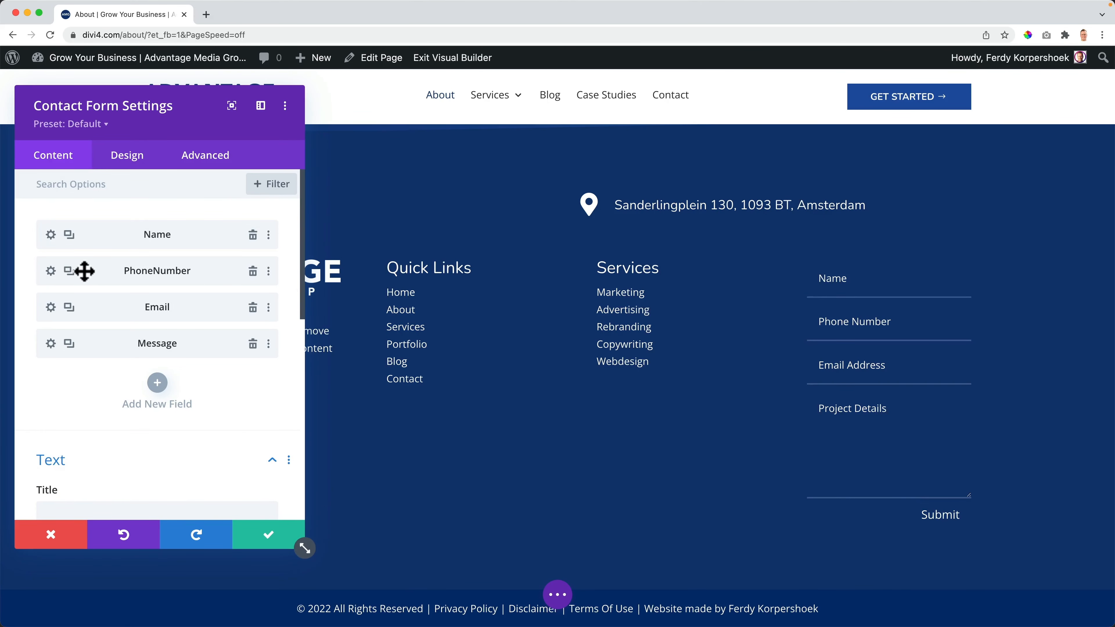
click(253, 271)
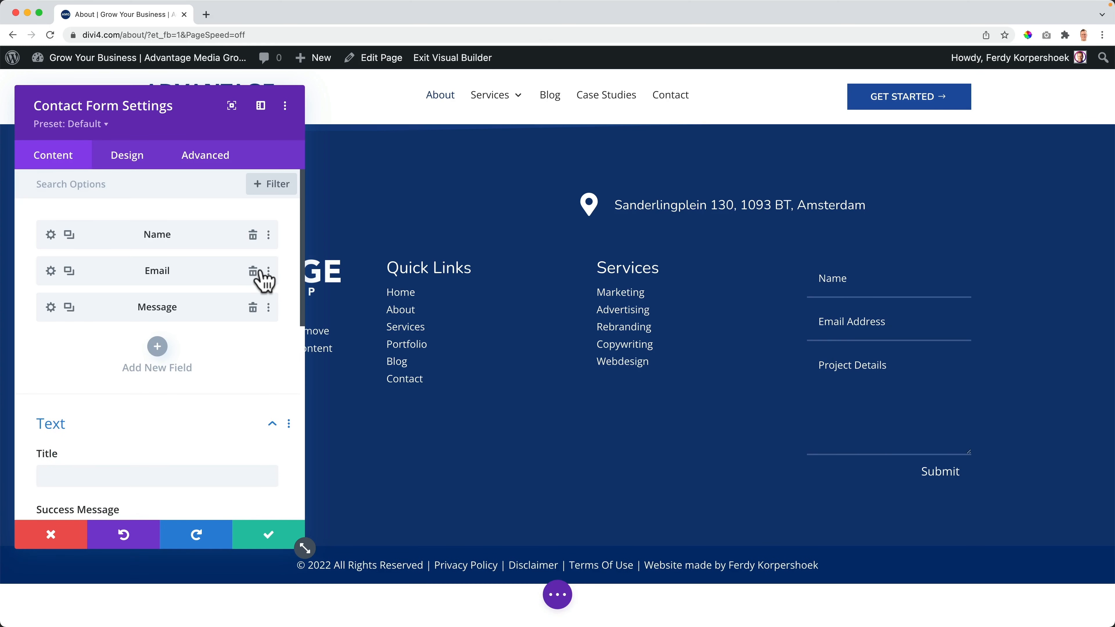
click(50, 307)
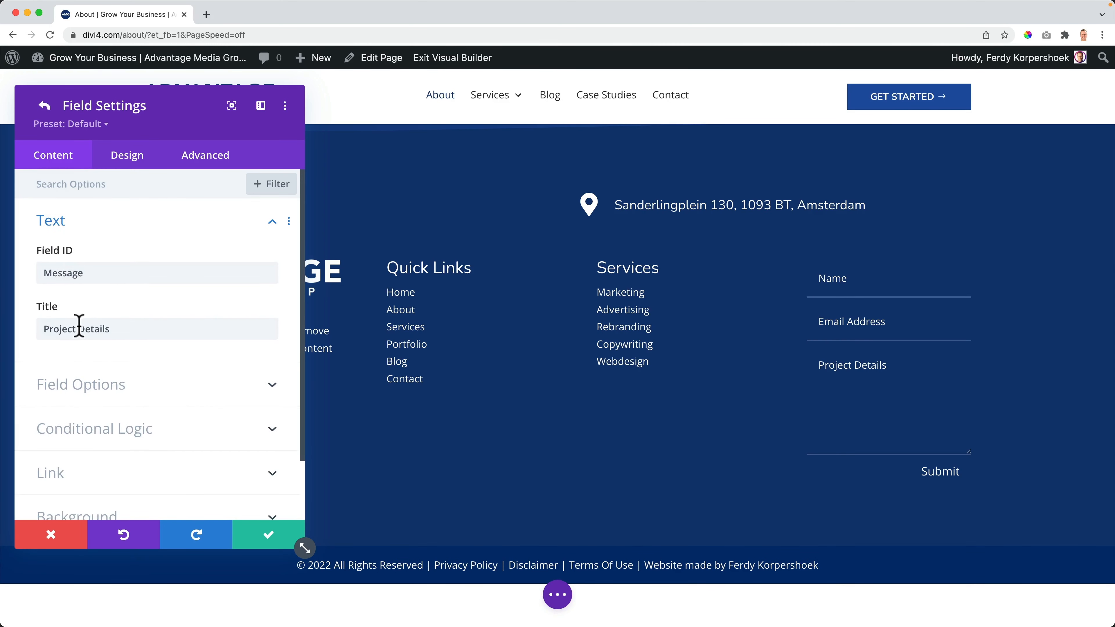
text(Mee)
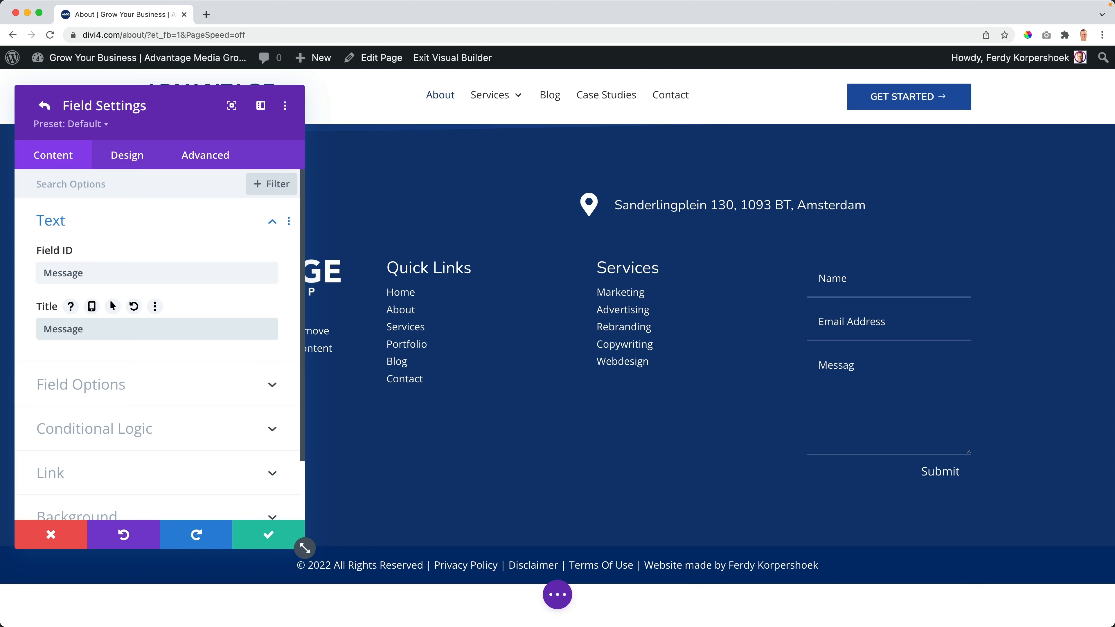
- Examine the message field's content, layout, field and sizing options for a way to adjust its height
scroll(112, 335, down, 2)
scroll(115, 341, up, 1)
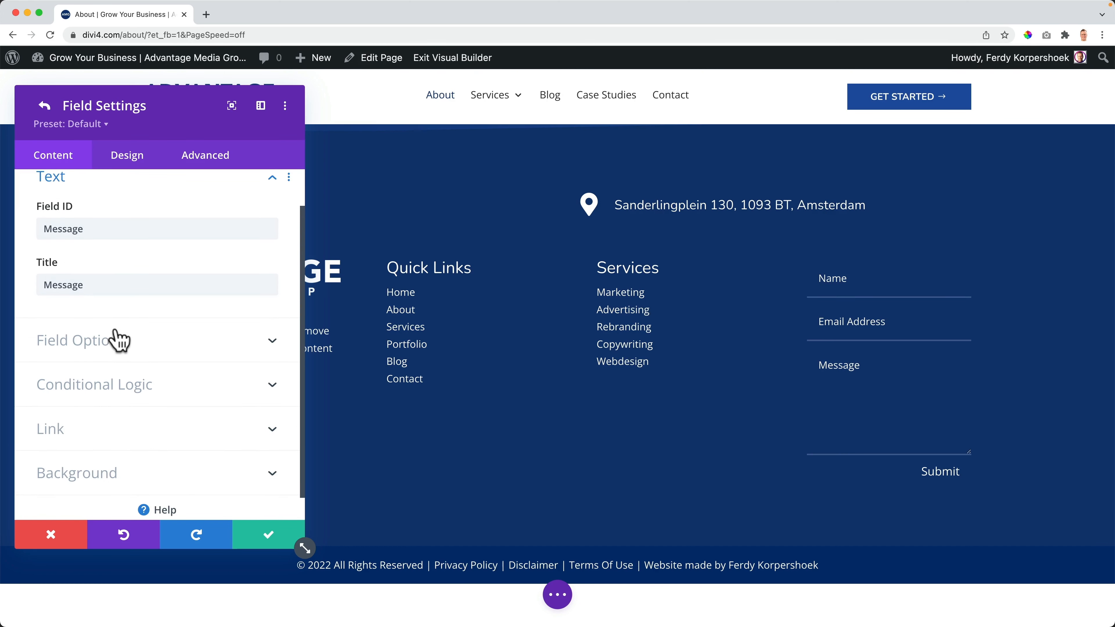
scroll(118, 351, up, 2)
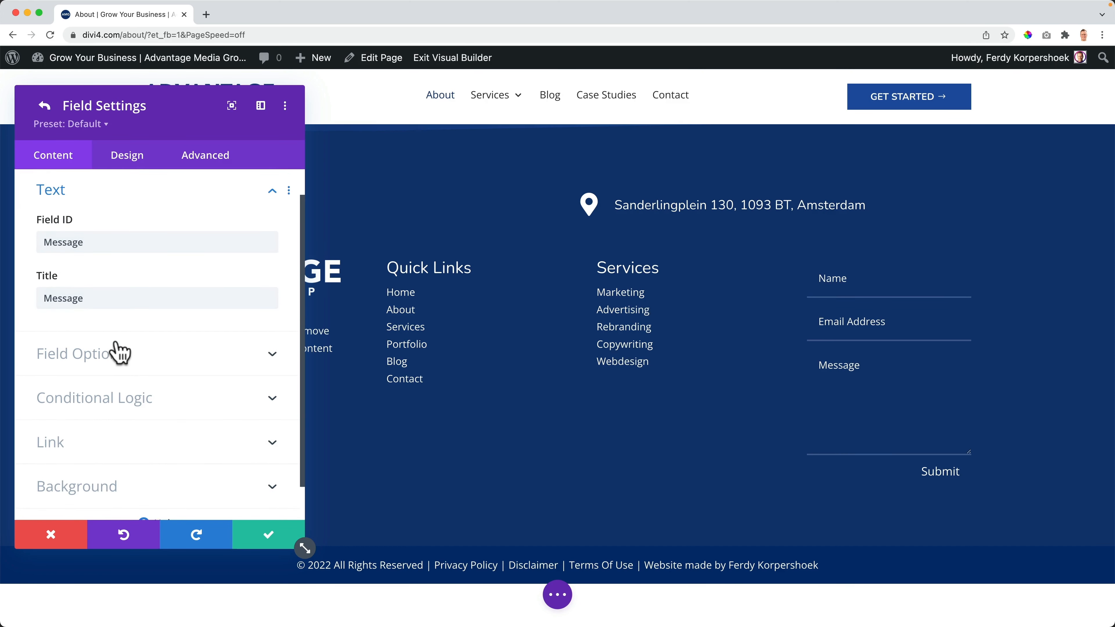
click(124, 162)
click(93, 269)
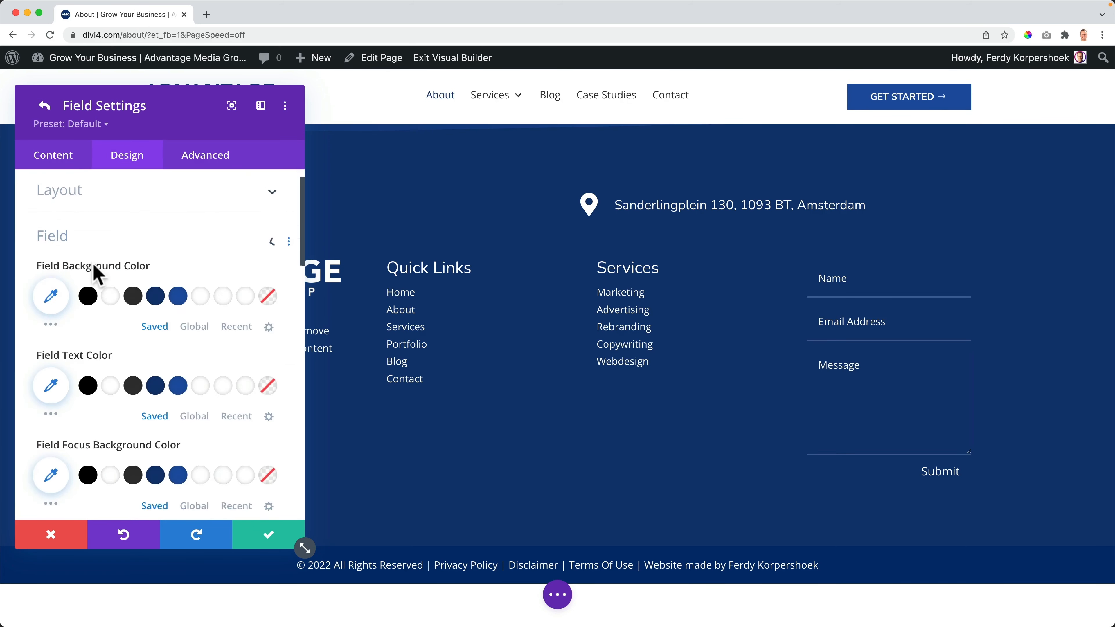
scroll(98, 209, up, 2)
click(92, 185)
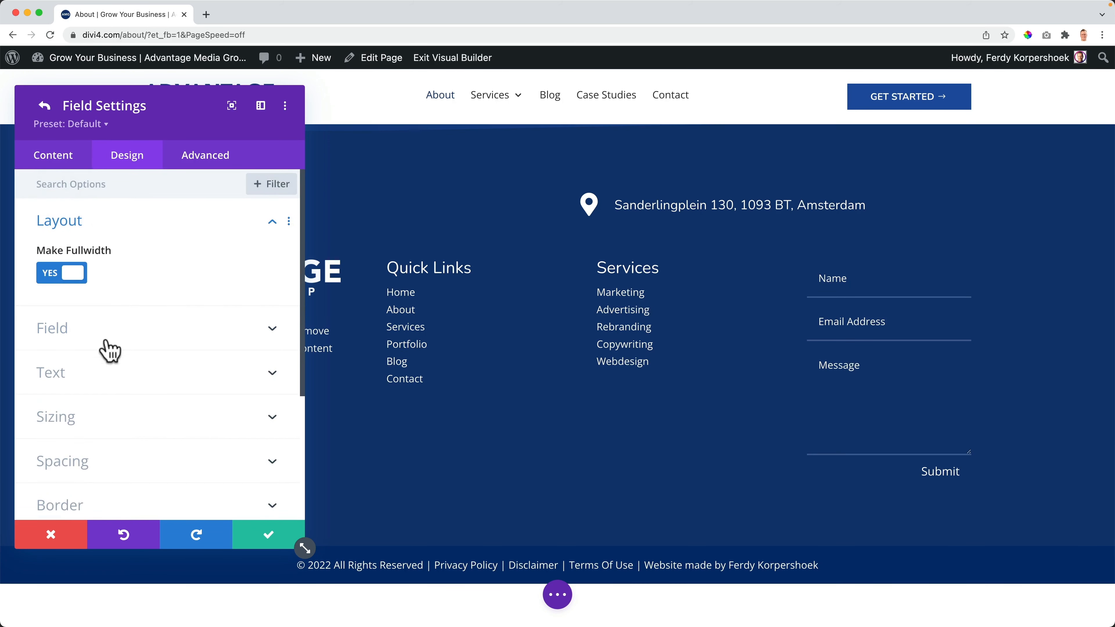
click(94, 417)
scroll(96, 409, down, 4)
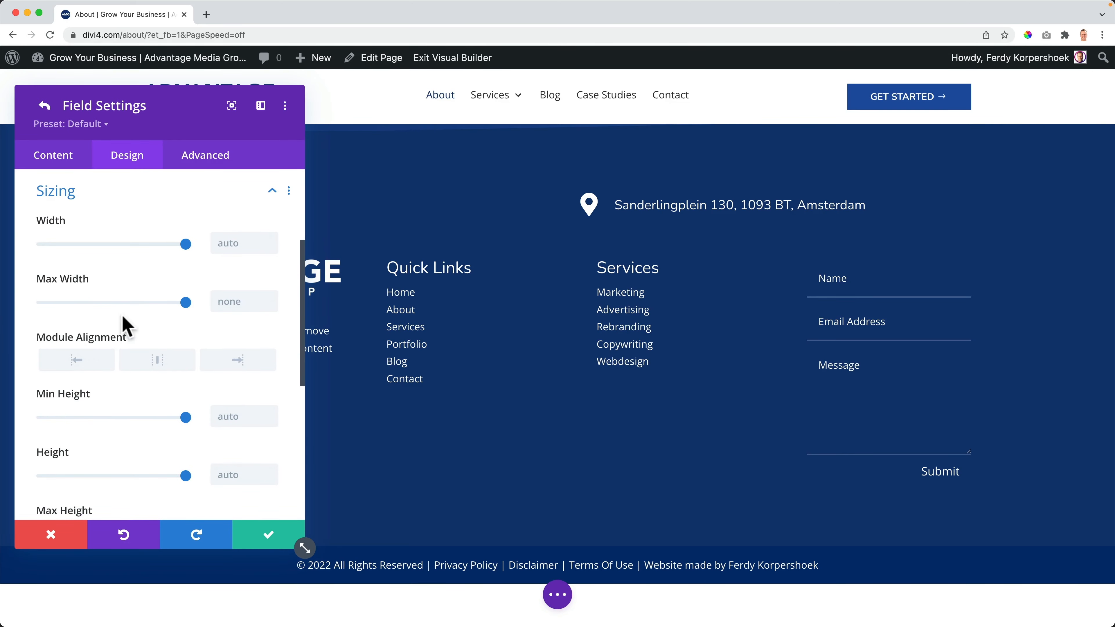
- Search Google in a new tab for "divi contact form message box height", look through the results, and close the search page
click(207, 14)
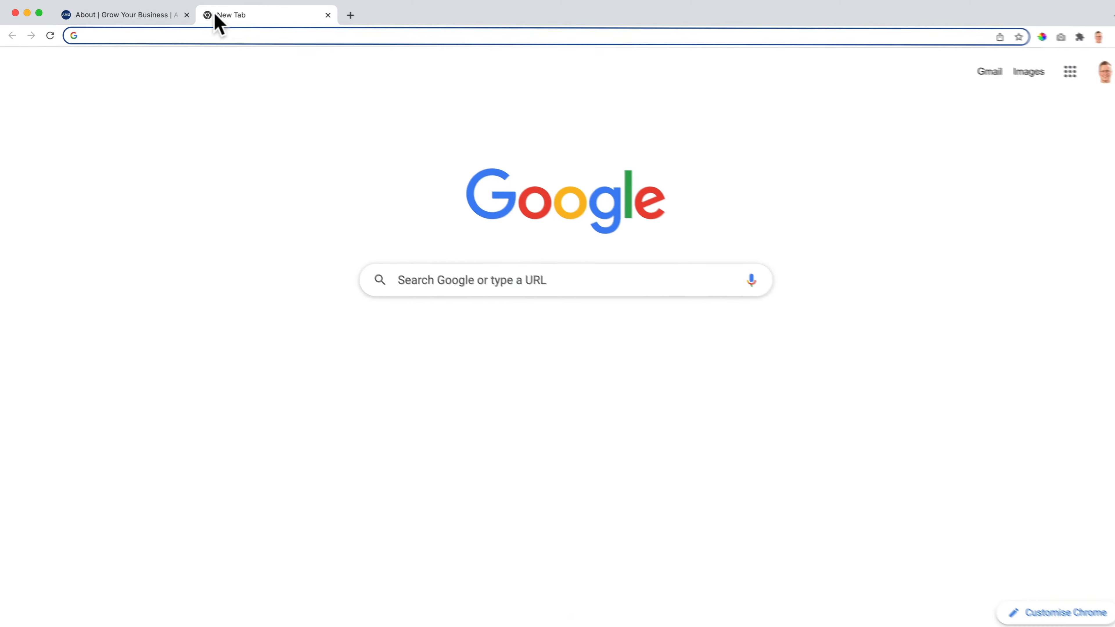
text(divi contact form message)
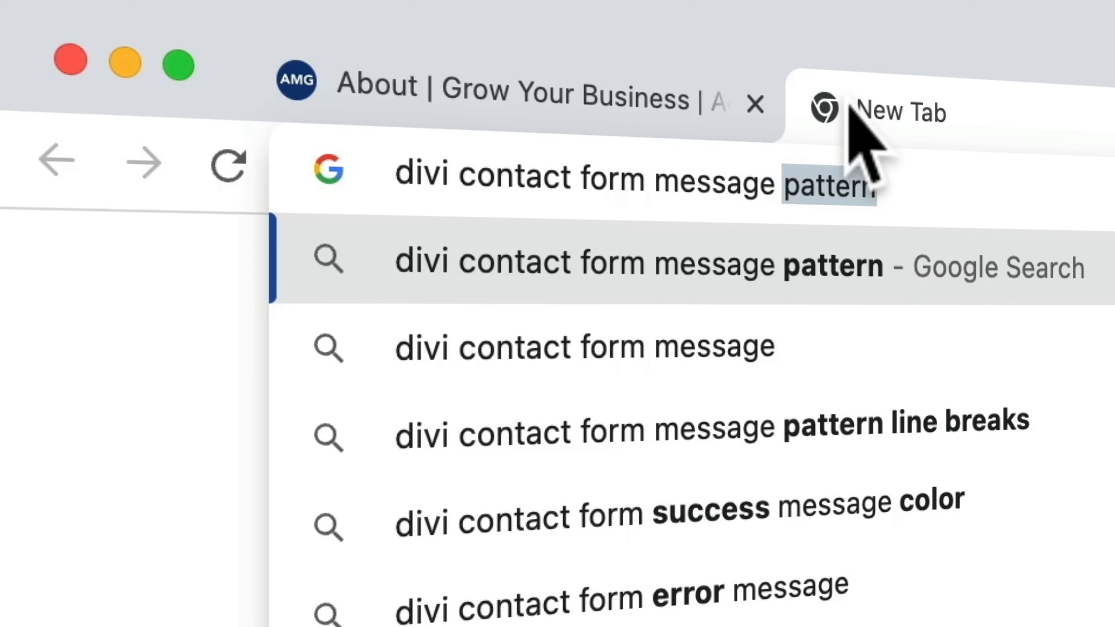
text( box)
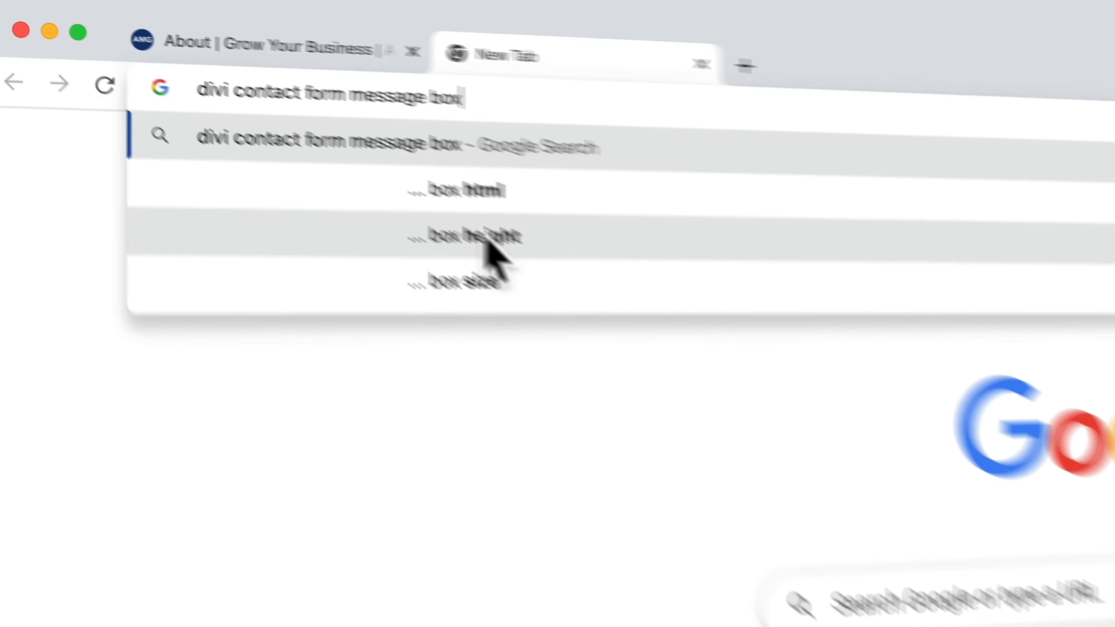
click(876, 426)
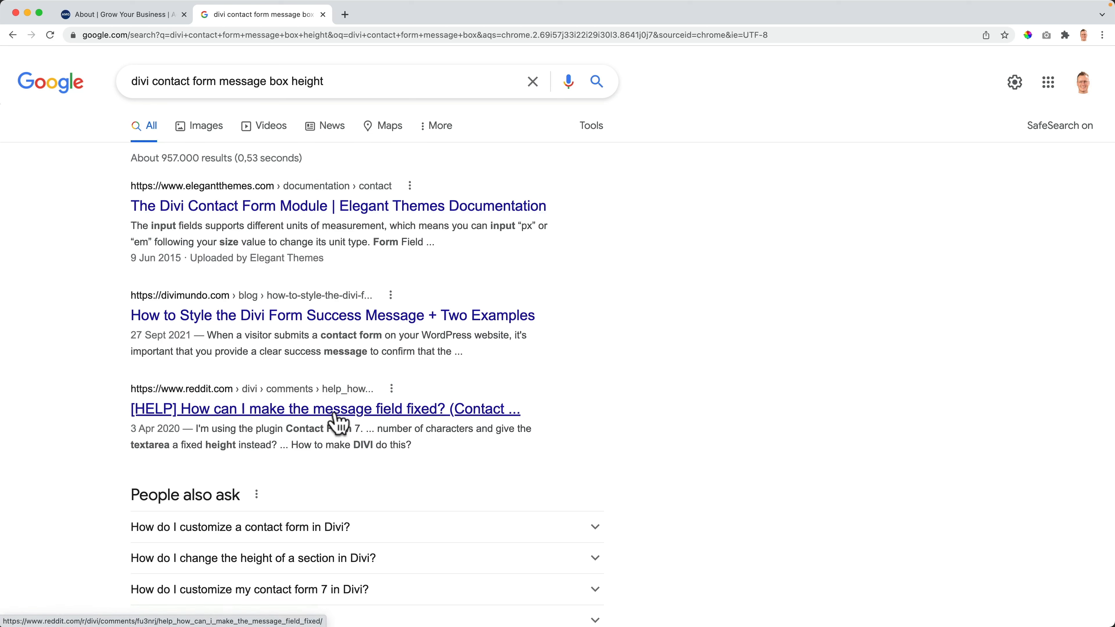
scroll(335, 373, down, 1)
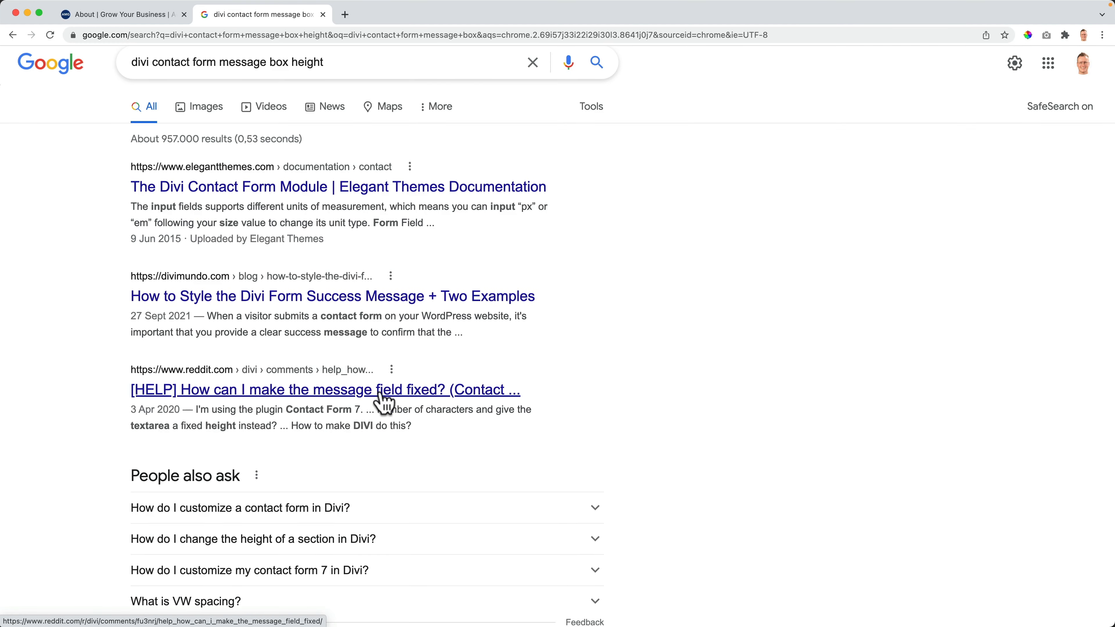
scroll(346, 382, down, 3)
scroll(273, 377, down, 5)
scroll(285, 351, up, 5)
scroll(298, 334, up, 3)
click(323, 14)
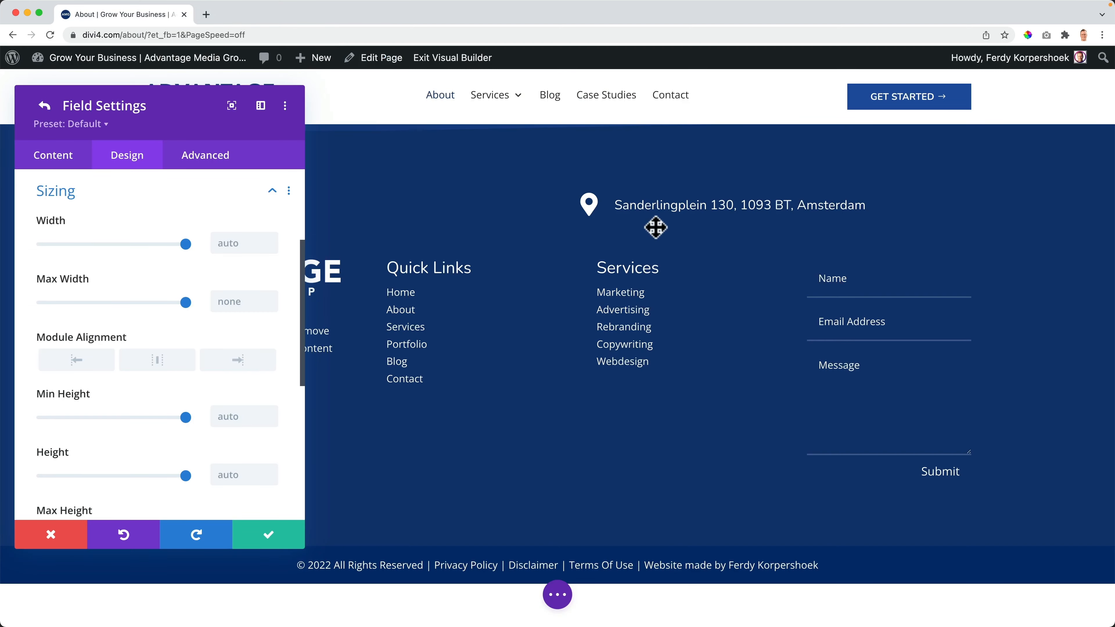
- Save the message field and contact form settings, and review the footer on the page
click(269, 533)
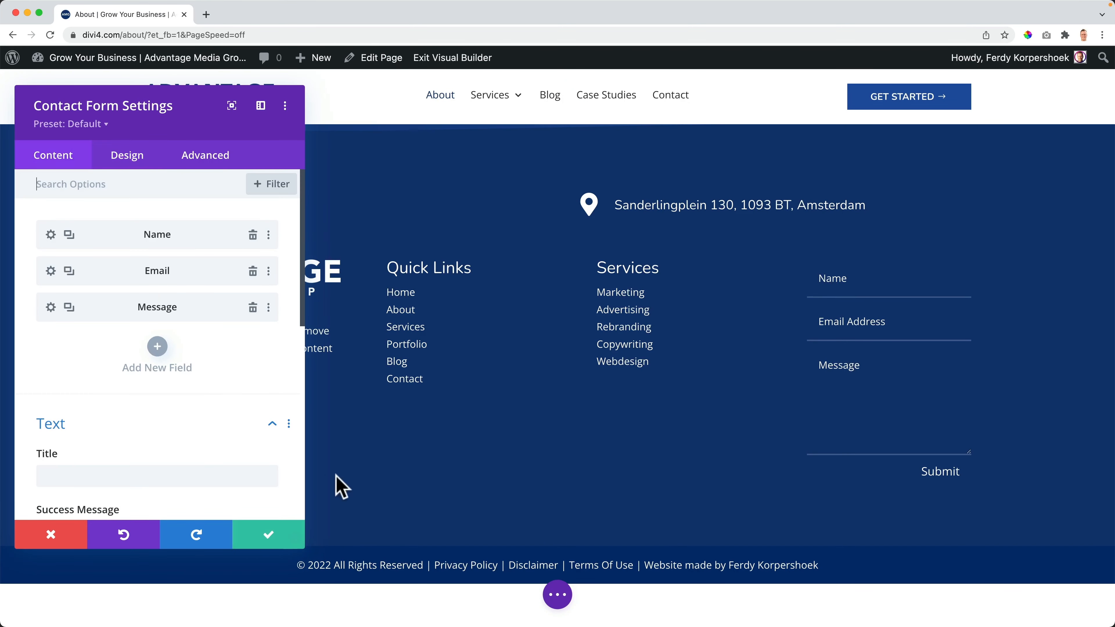
click(278, 537)
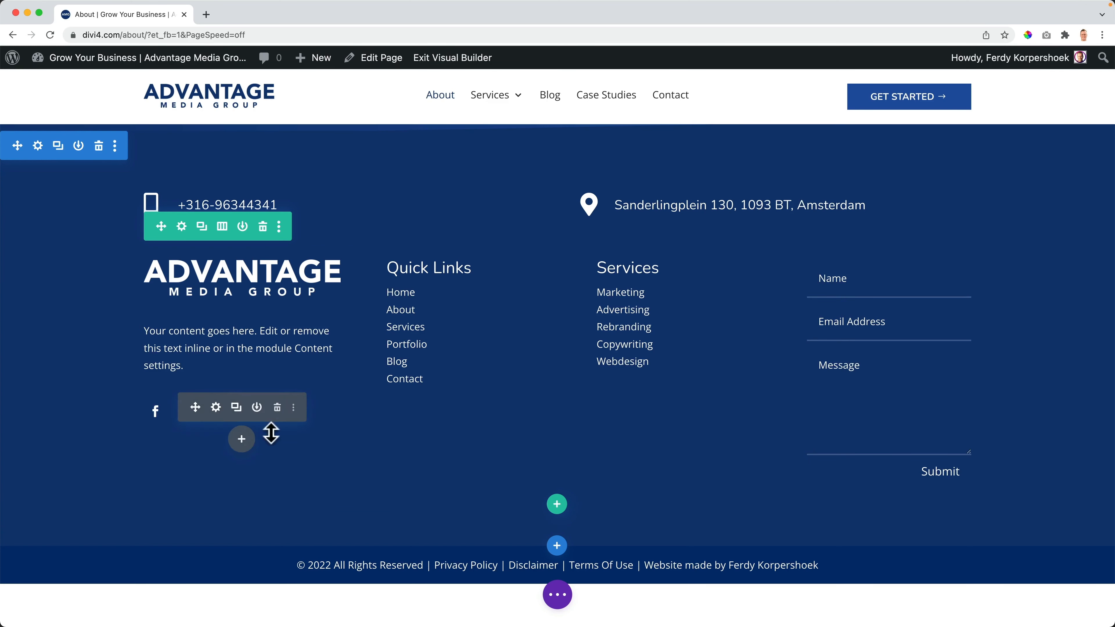
scroll(629, 406, down, 1)
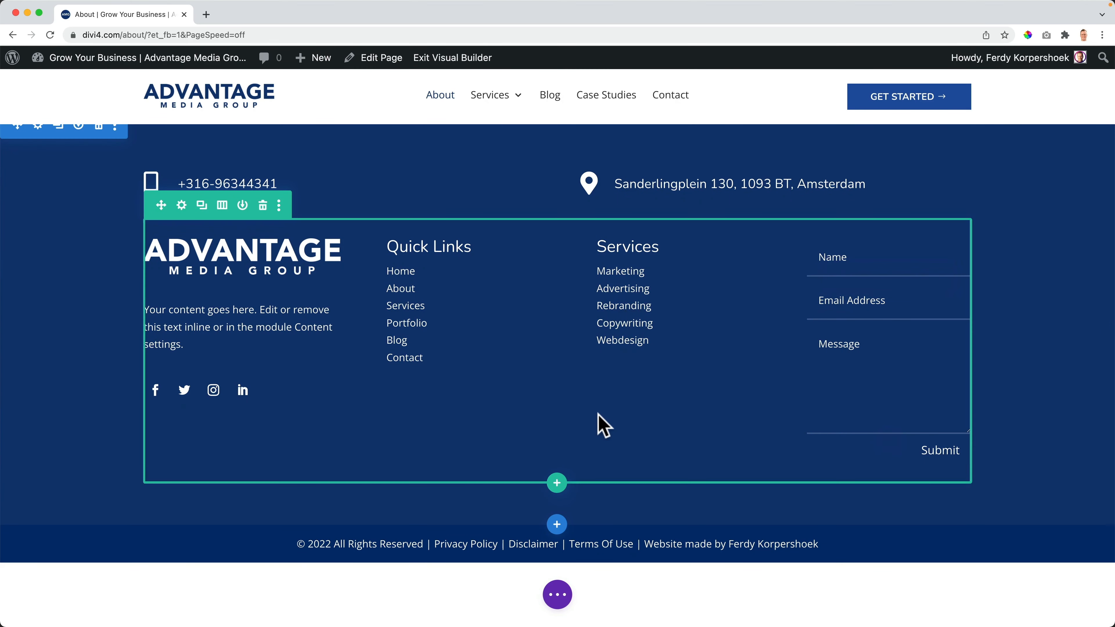
scroll(599, 415, up, 1)
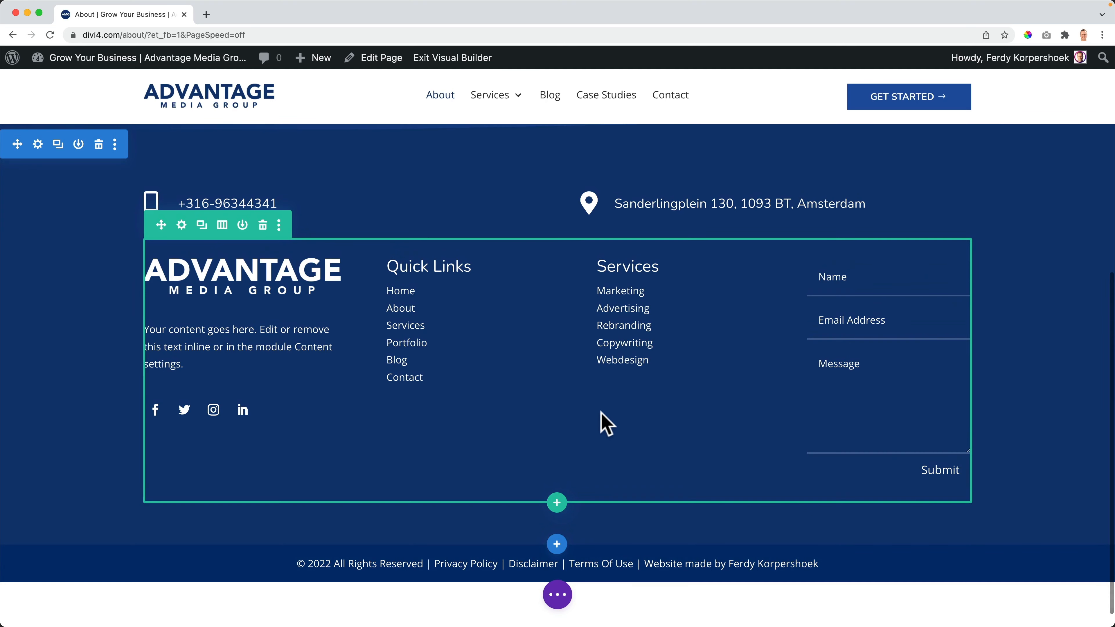
scroll(605, 424, down, 1)
scroll(603, 424, up, 10)
scroll(570, 448, down, 10)
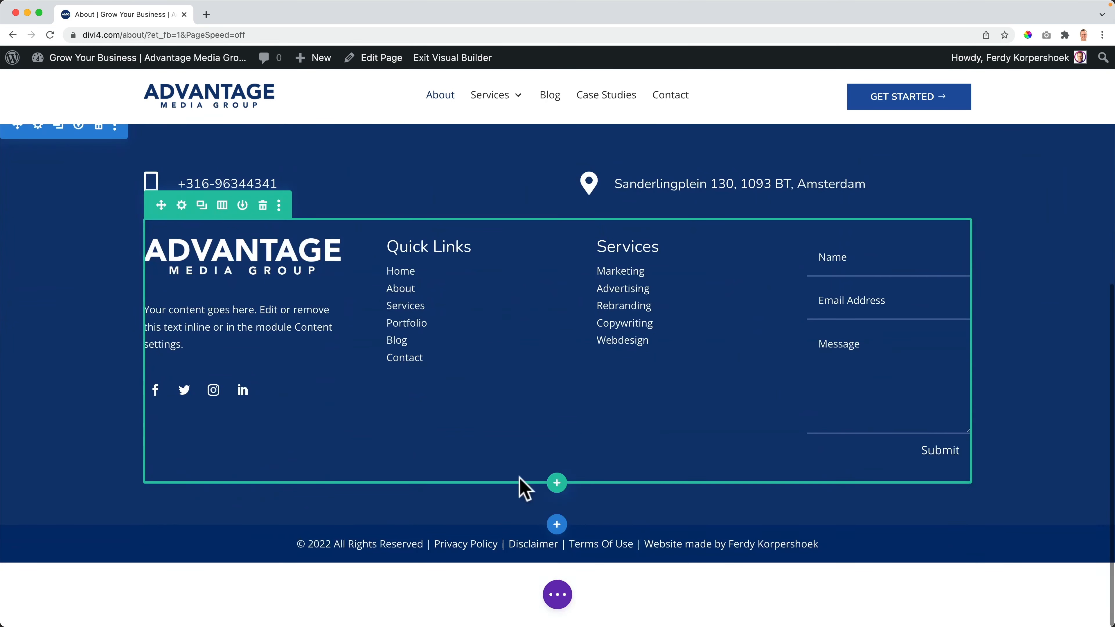
- Set the text size of the footer's copyright line to 12px and save the text module
click(531, 545)
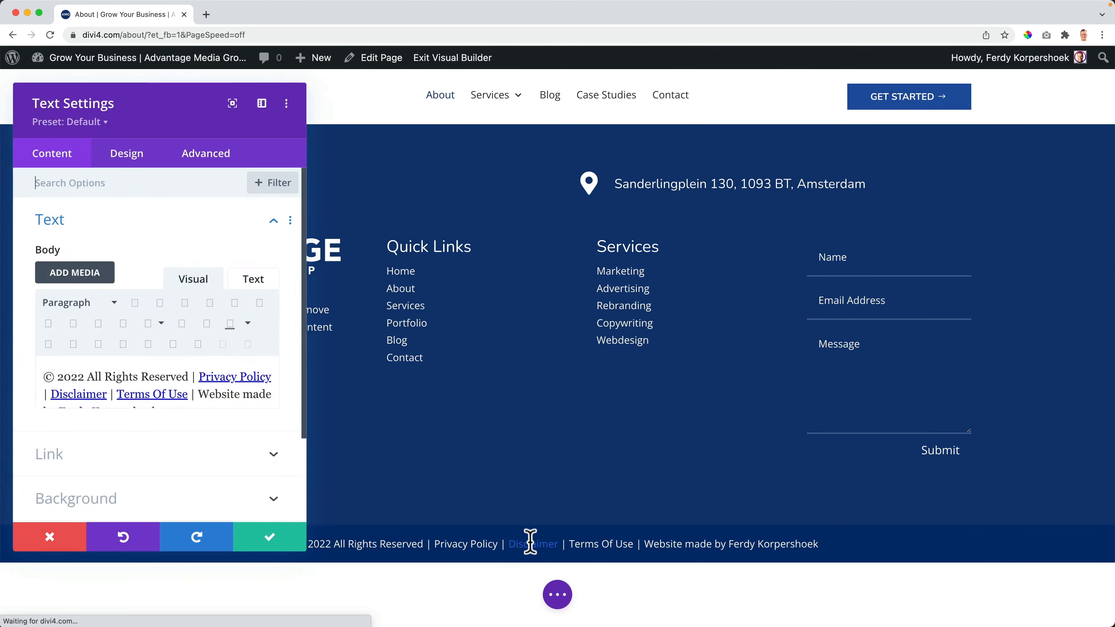
click(132, 163)
click(74, 226)
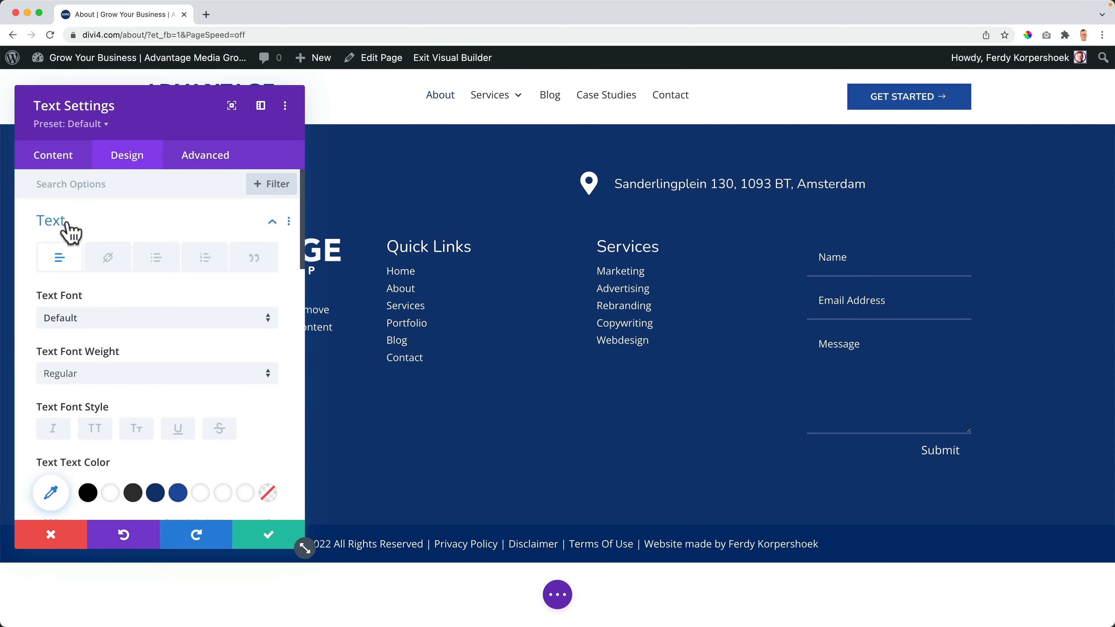
scroll(108, 299, down, 5)
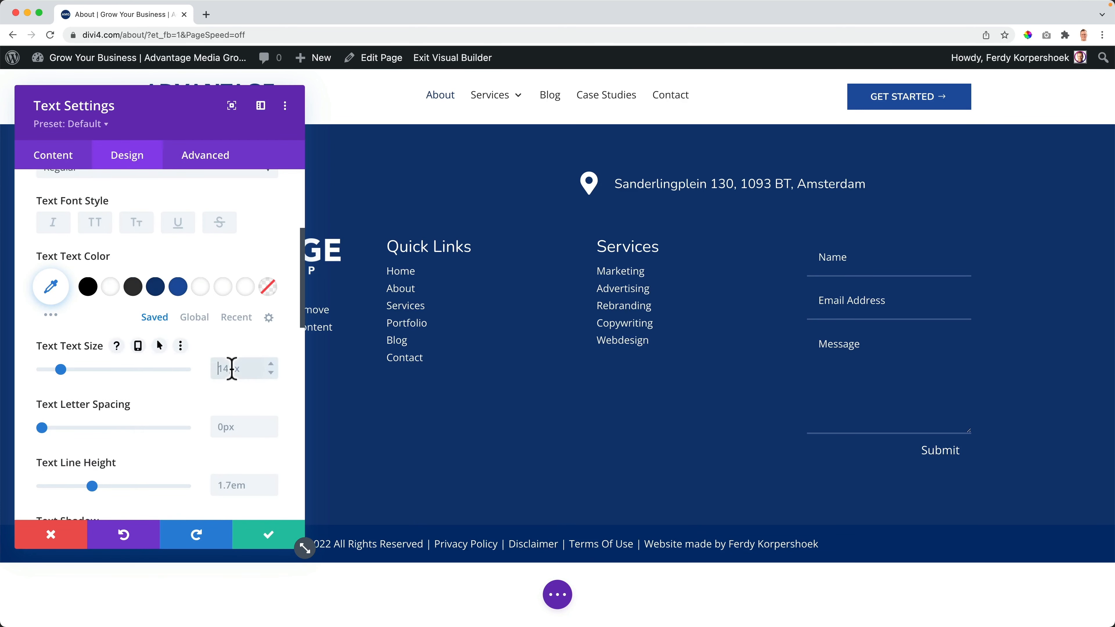
text(12px)
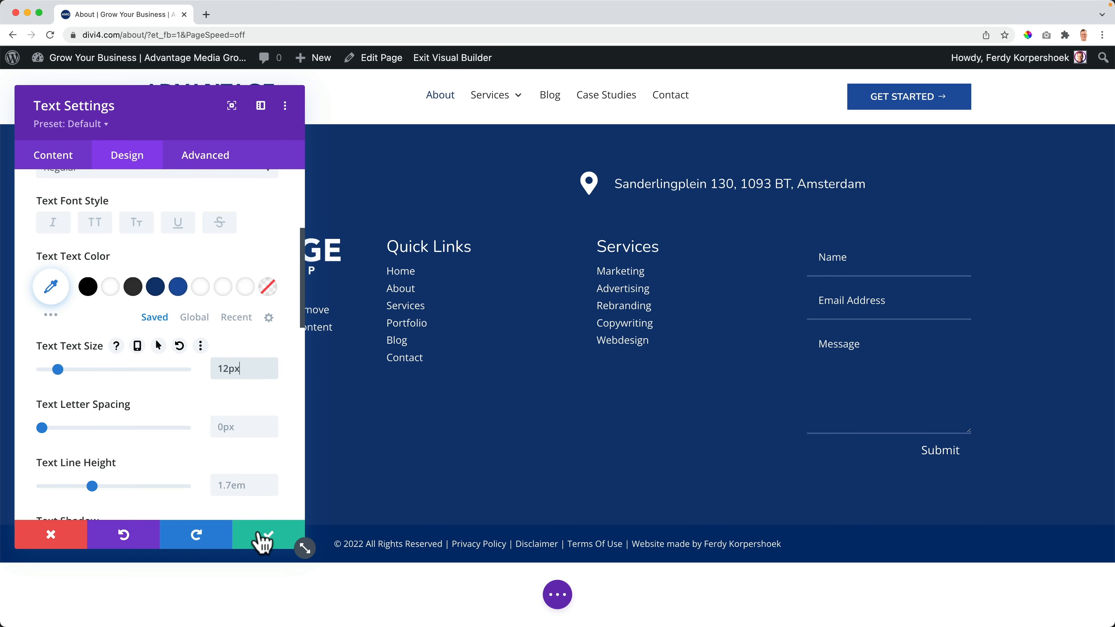
click(263, 537)
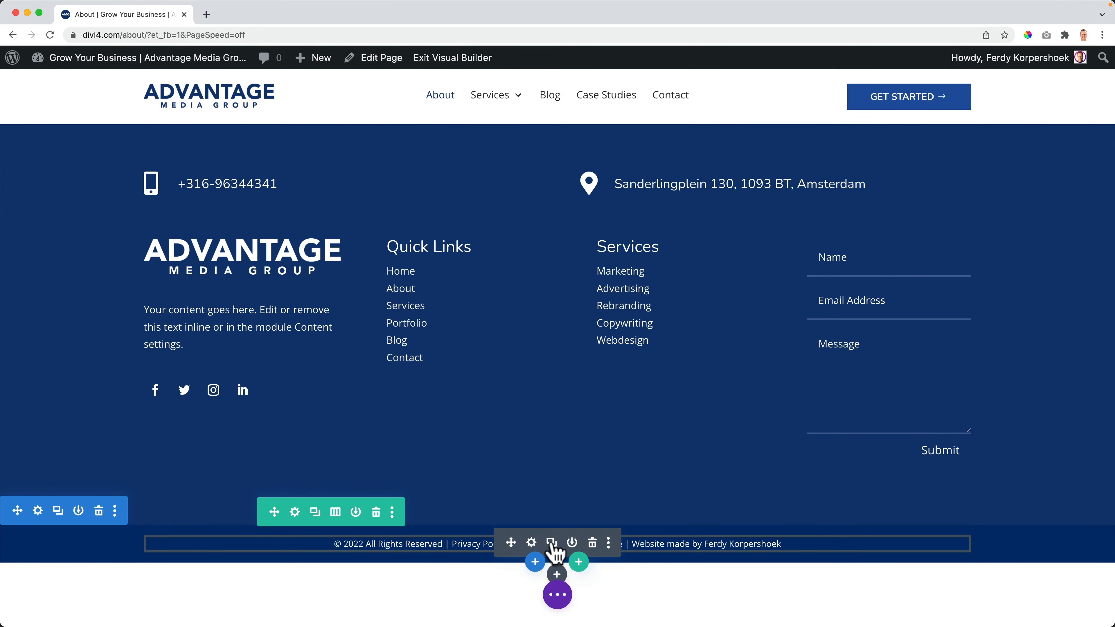
- Set the text colour of the footer's copyright line to light grey #d6d6d6 and save the text module
click(531, 543)
click(141, 160)
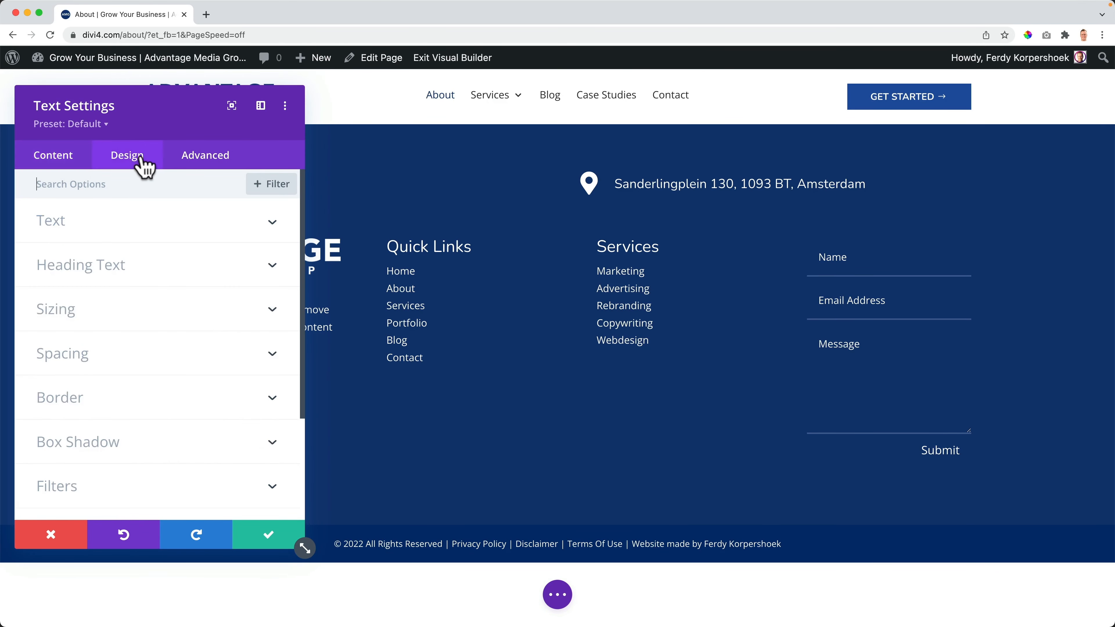
click(101, 226)
scroll(115, 351, down, 3)
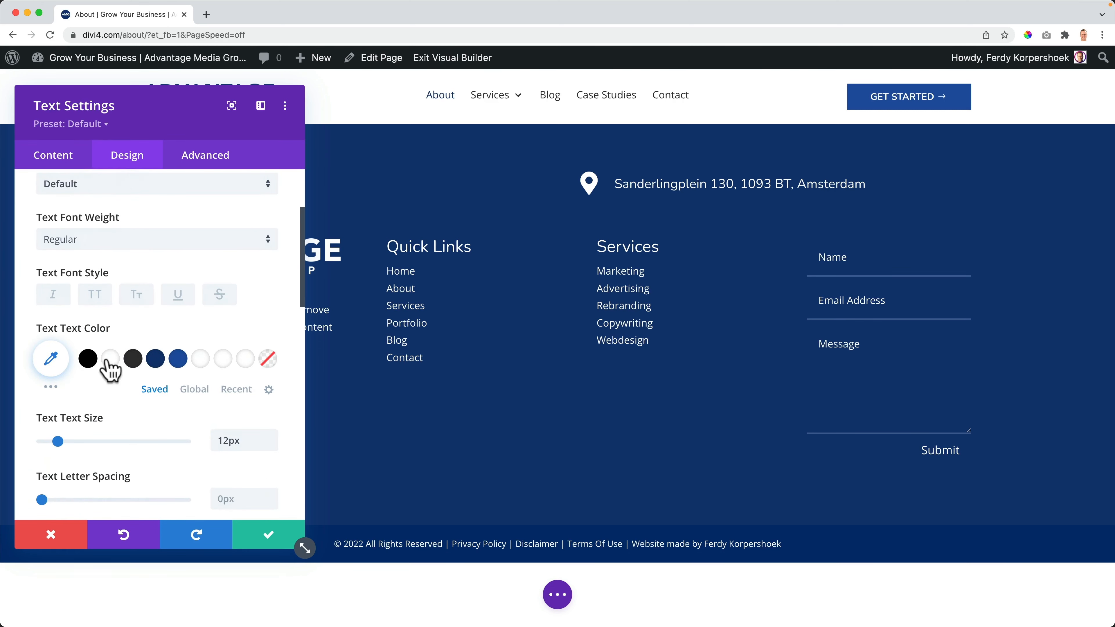
click(177, 360)
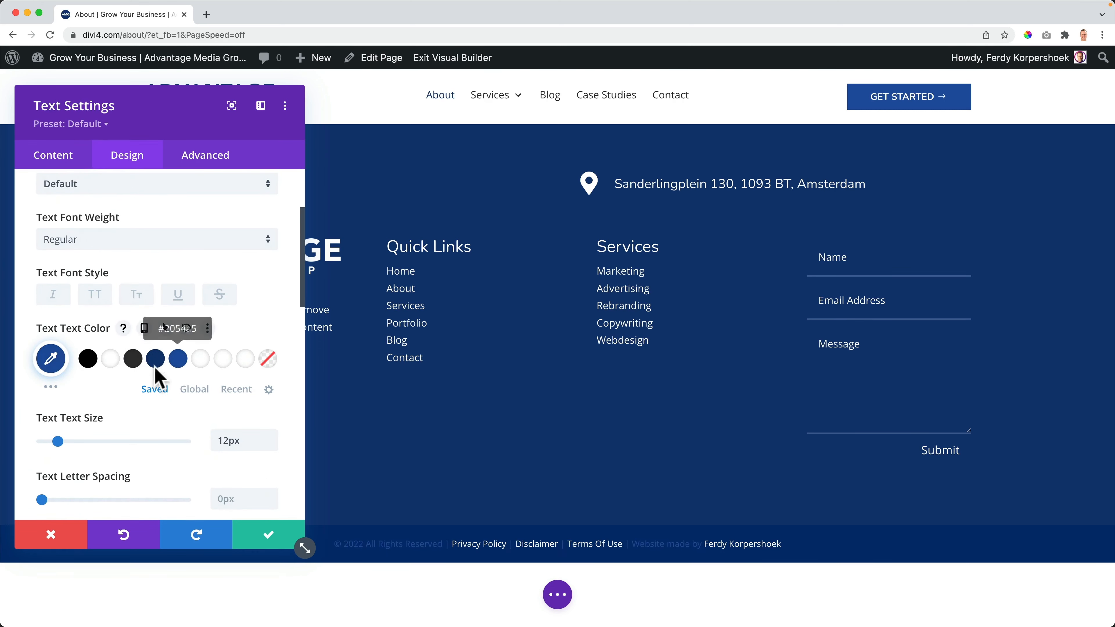
click(243, 369)
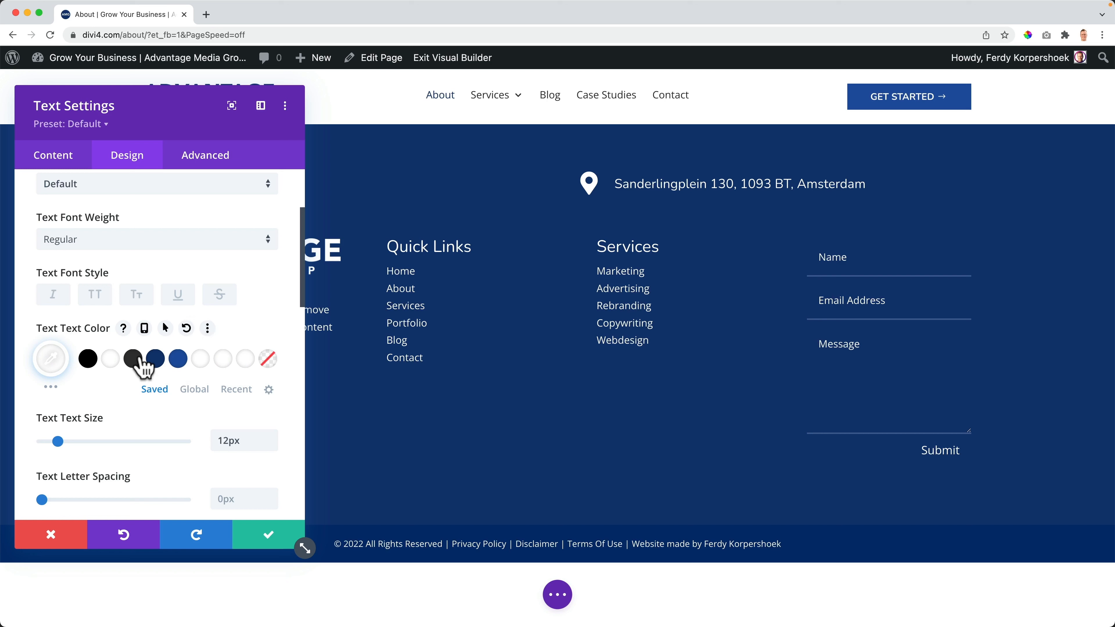
click(55, 364)
click(41, 351)
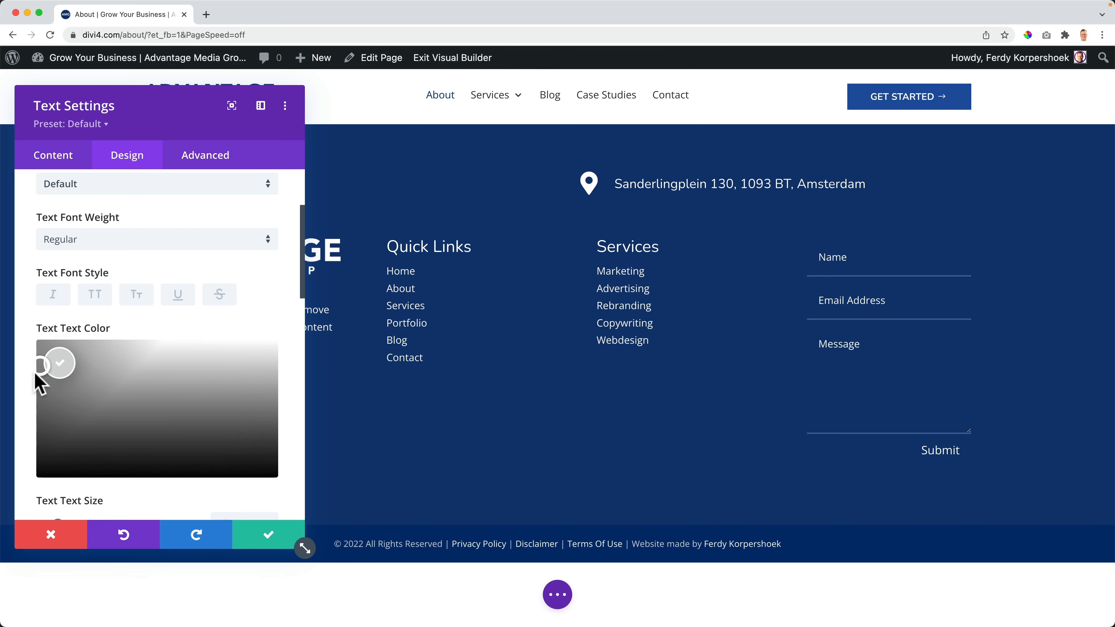
click(40, 381)
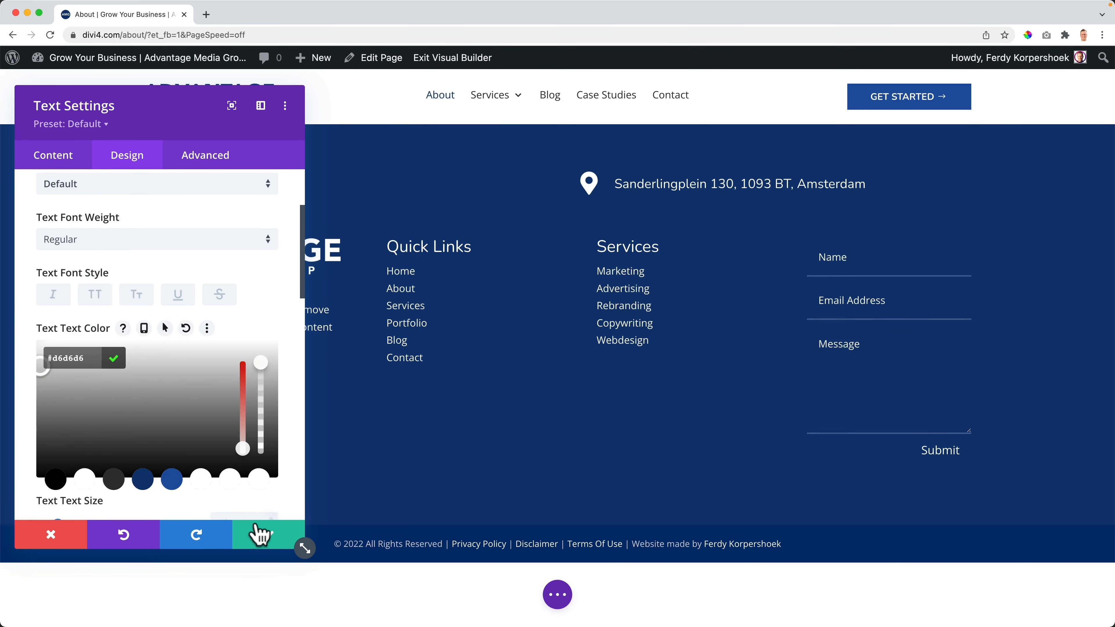
click(266, 533)
- Save the footer changes on the About page and exit the Visual Builder
key(super+s)
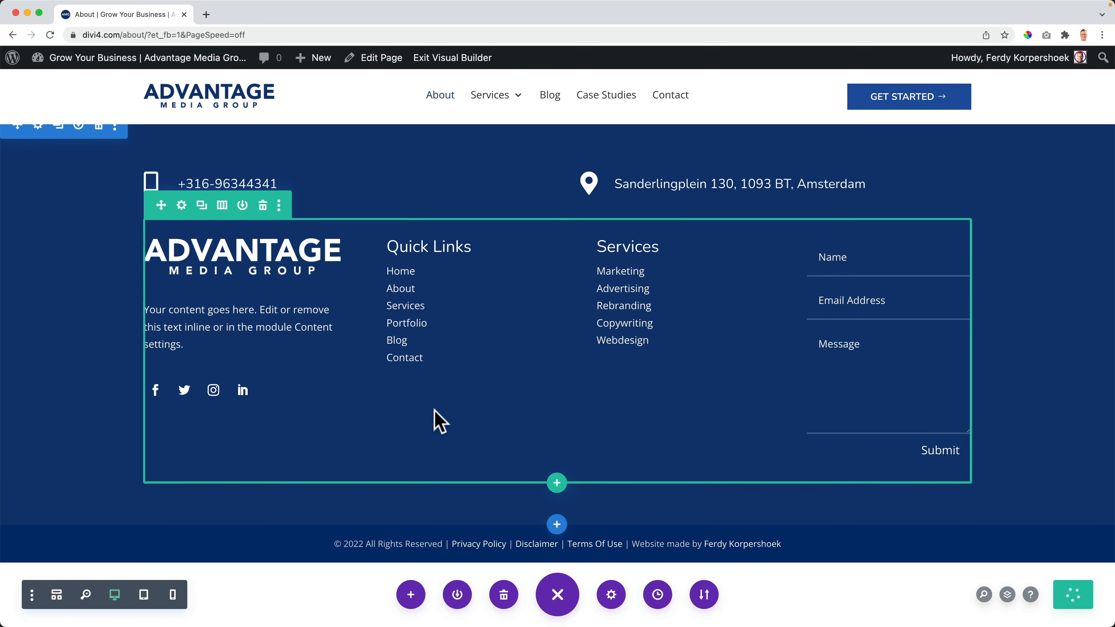
scroll(443, 395, up, 5)
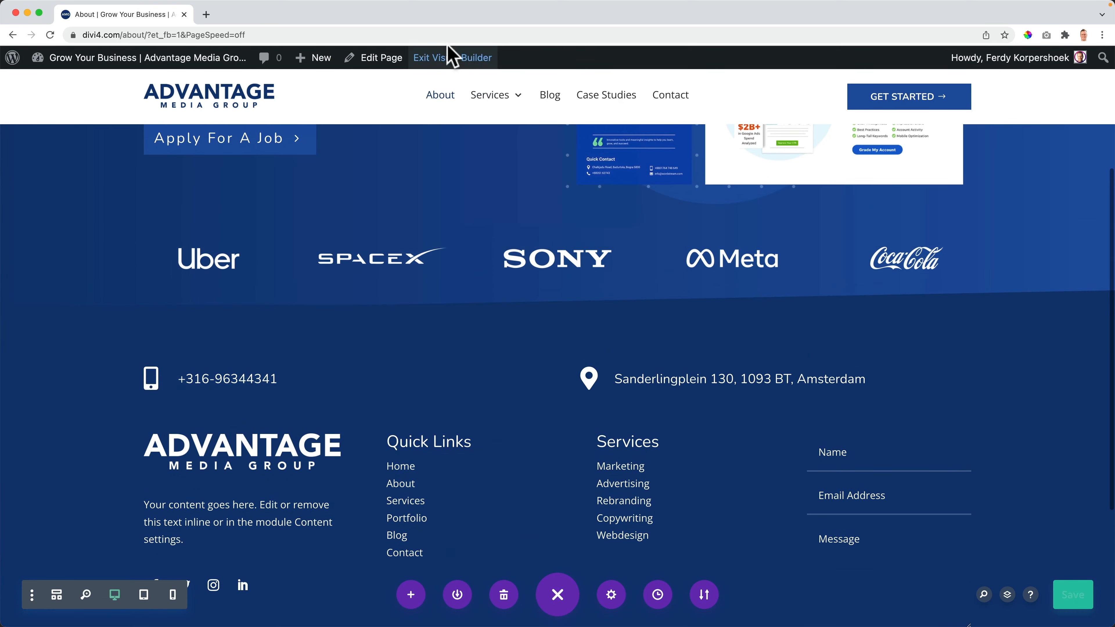
click(451, 58)
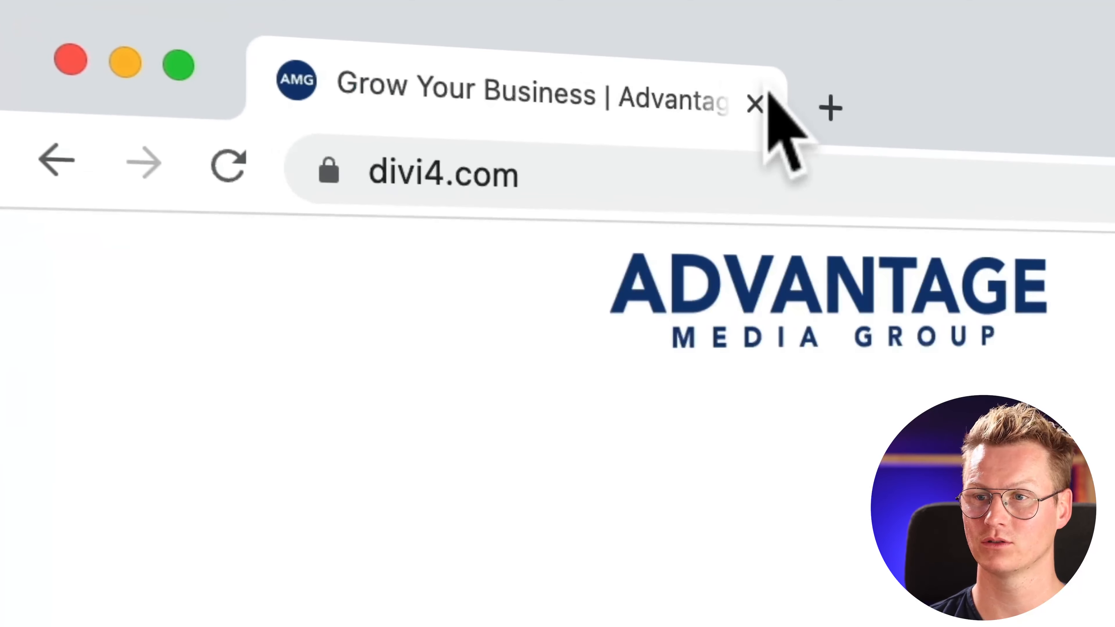
- Show the Free Divi Templates sign-up page at divi.ferdykorpershoek.com in a new tab and close it again
click(205, 15)
text(divi.fr)
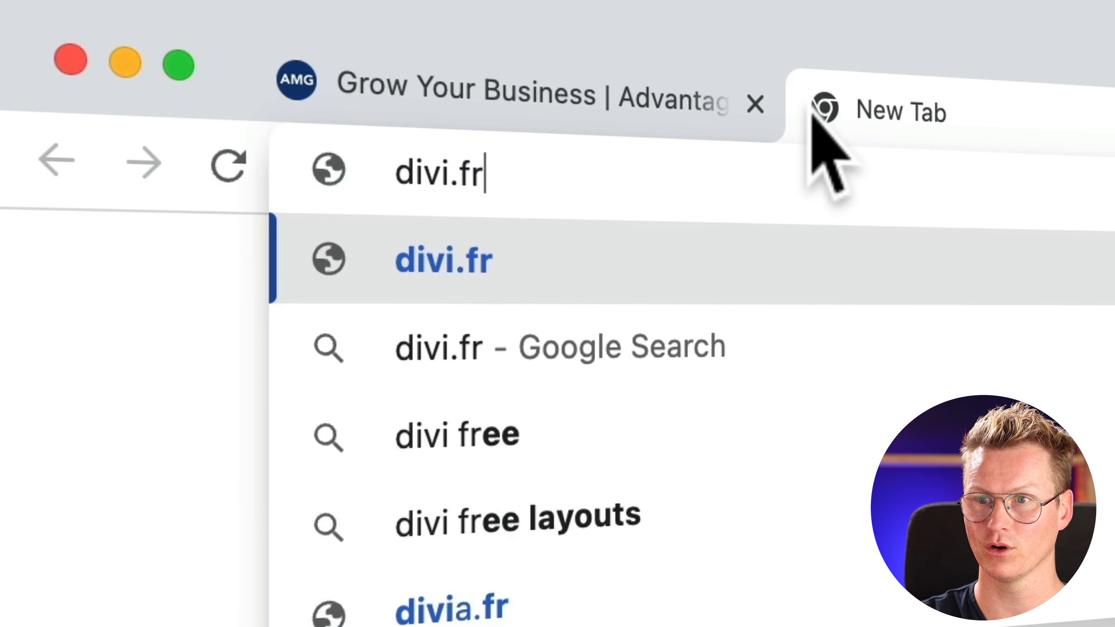
key(BackSpace)
text(erd)
key(Return)
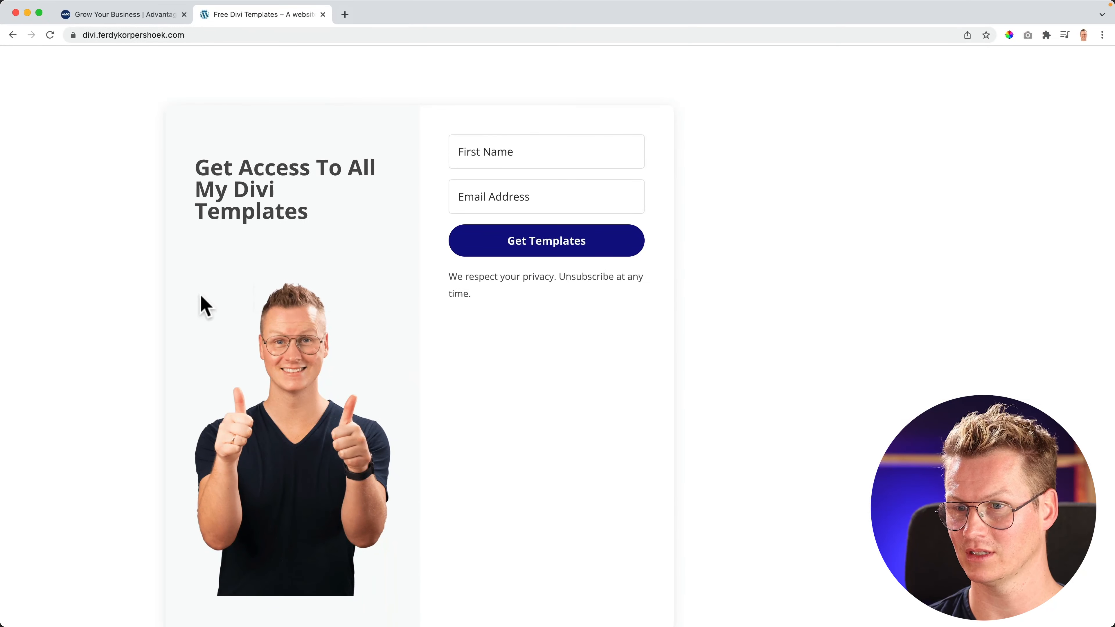
click(323, 15)
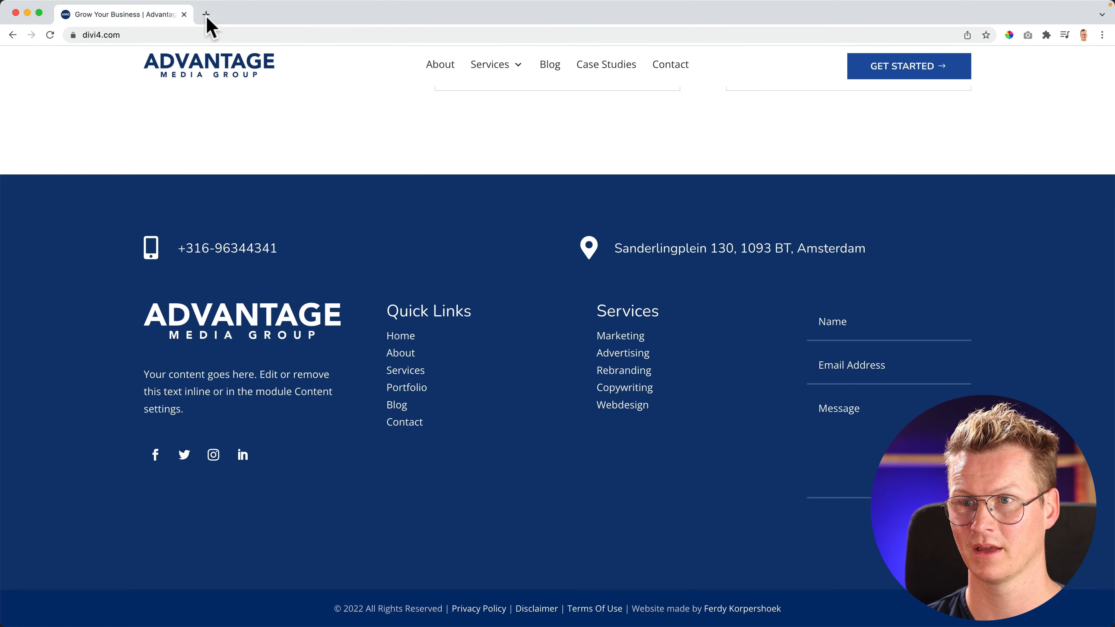
- Load ferdykorpershoek.com in a new tab and open its Divi page from the premium theme tutorials
key(super+t)
text(di)
text(vi)
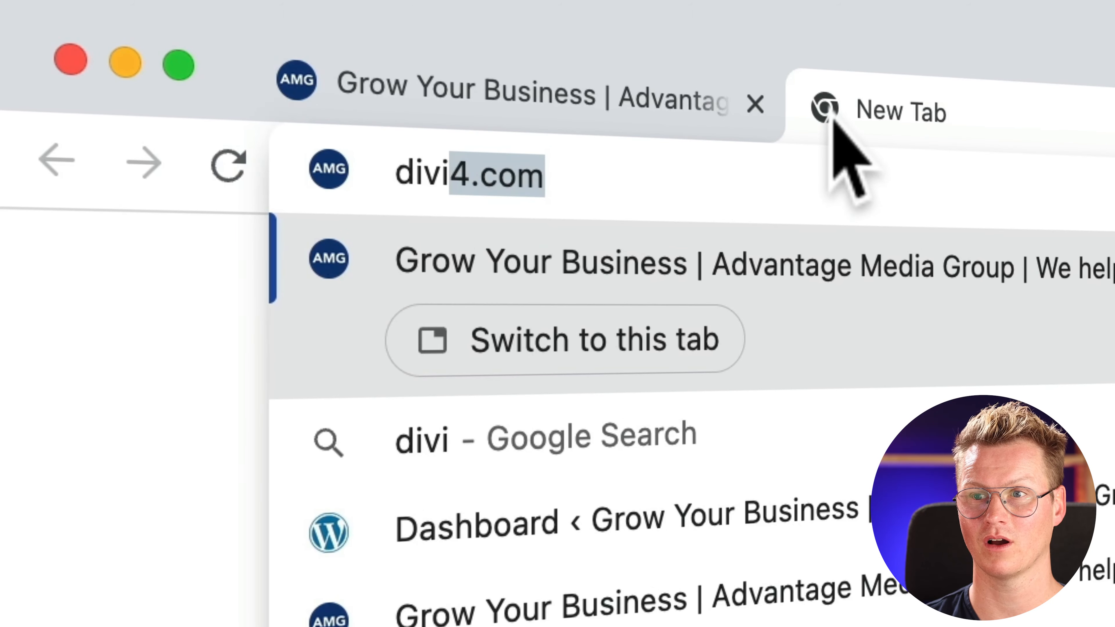
key(super+a)
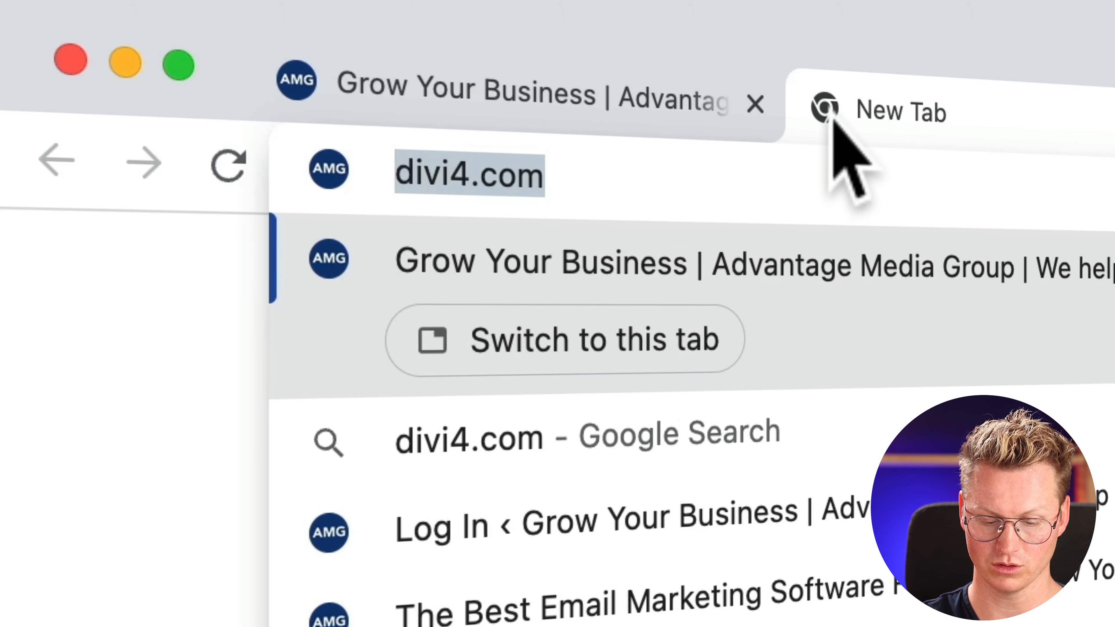
text(ferdykorp.com)
key(Return)
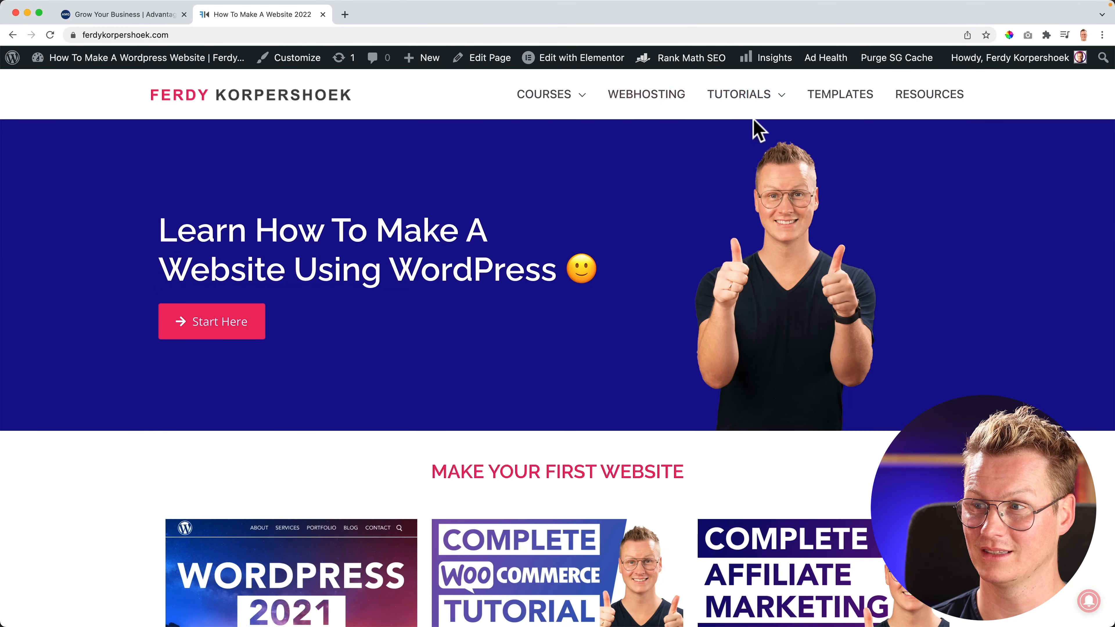
mouse_move(746, 96)
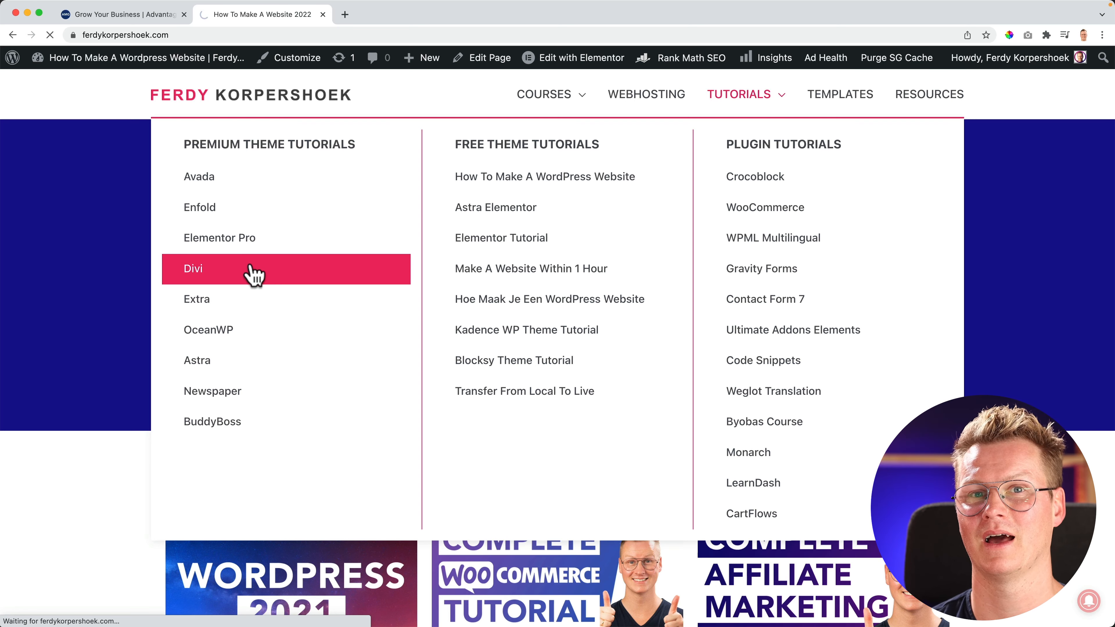
click(227, 272)
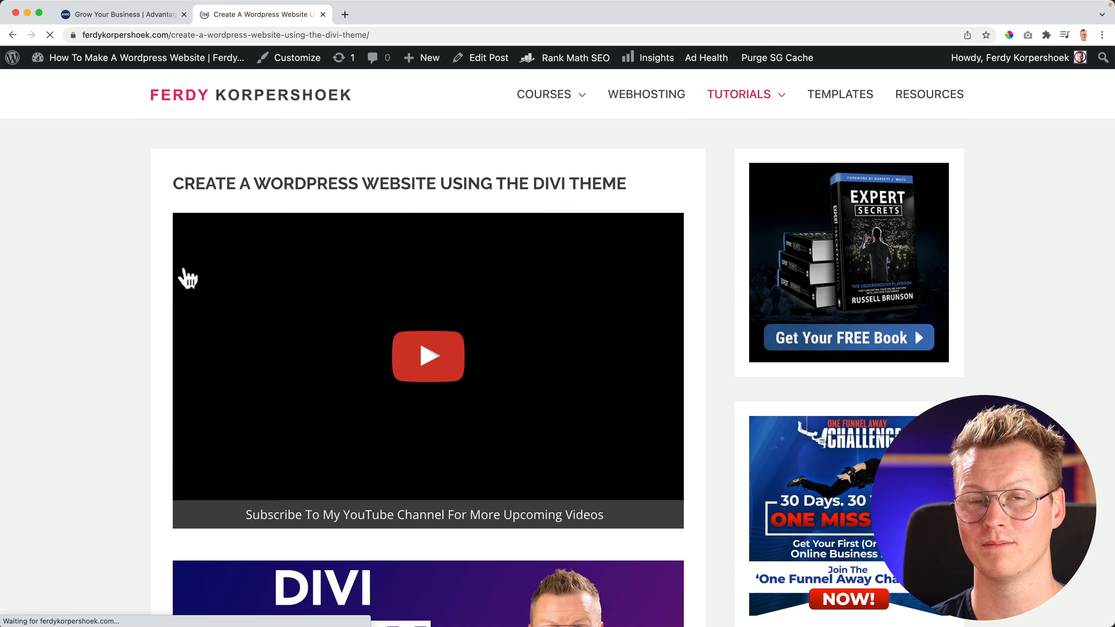
- Start and pause the first Divi tutorial video, and look through the other videos on the page
click(410, 305)
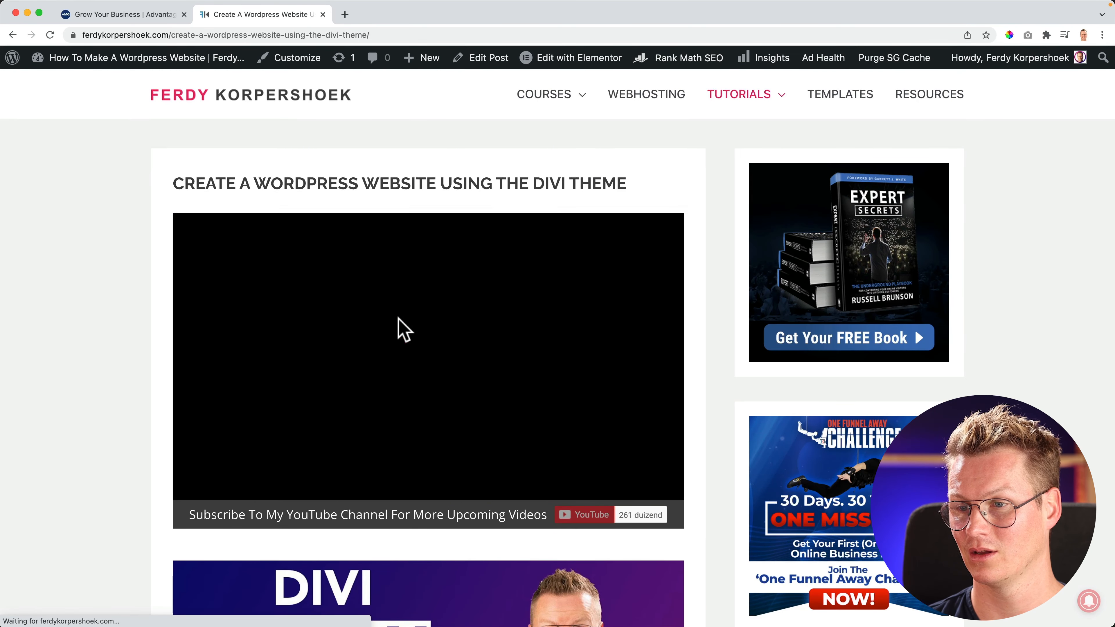
click(311, 365)
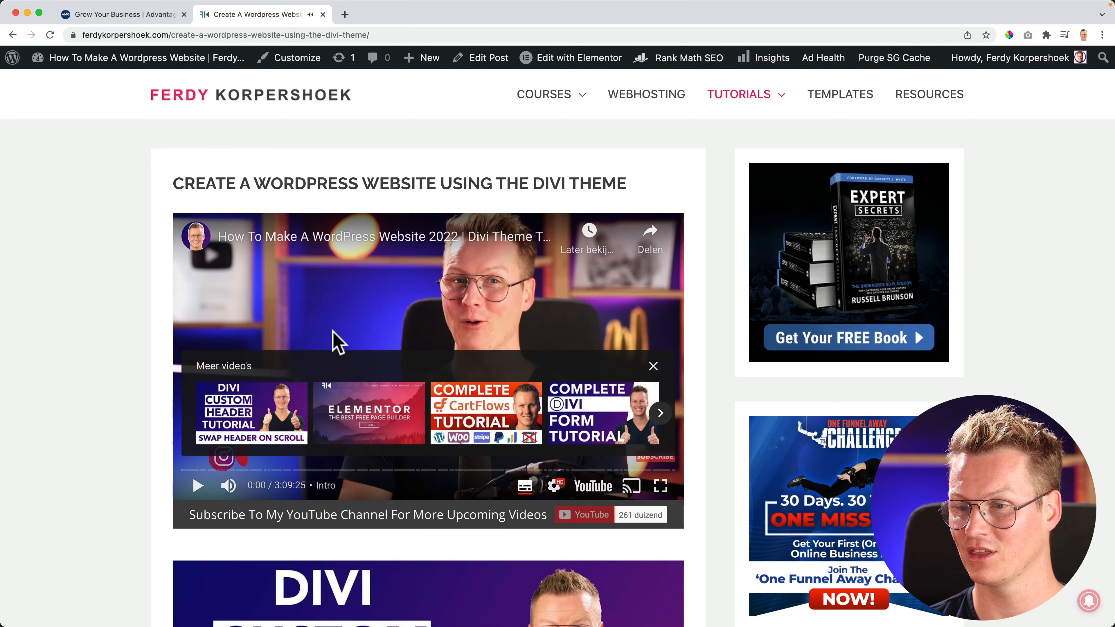
scroll(333, 343, down, 6)
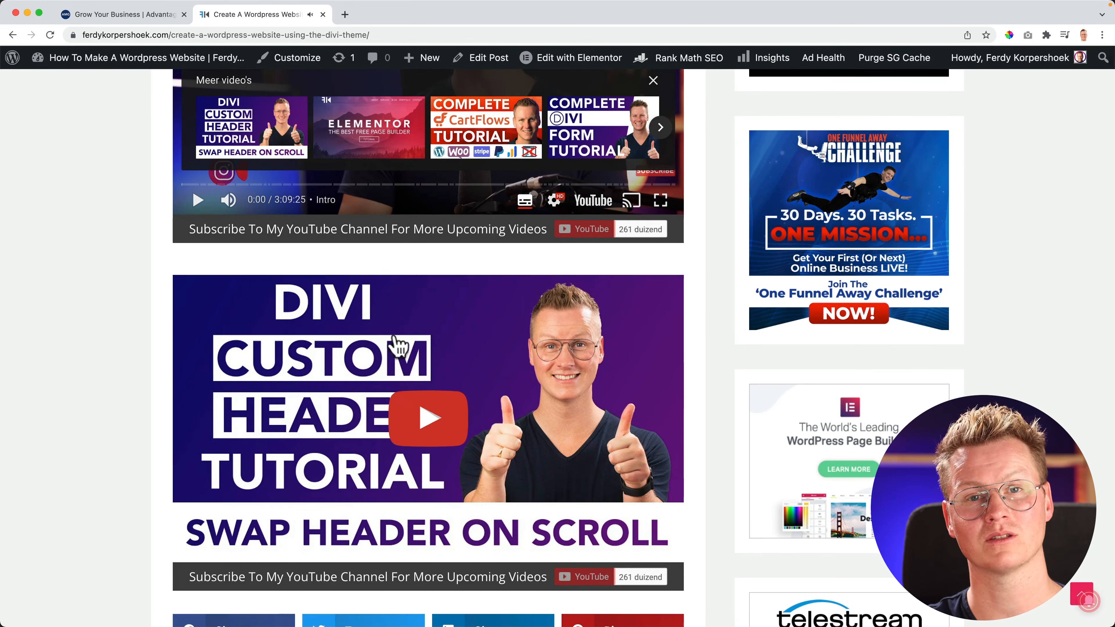
scroll(400, 343, down, 3)
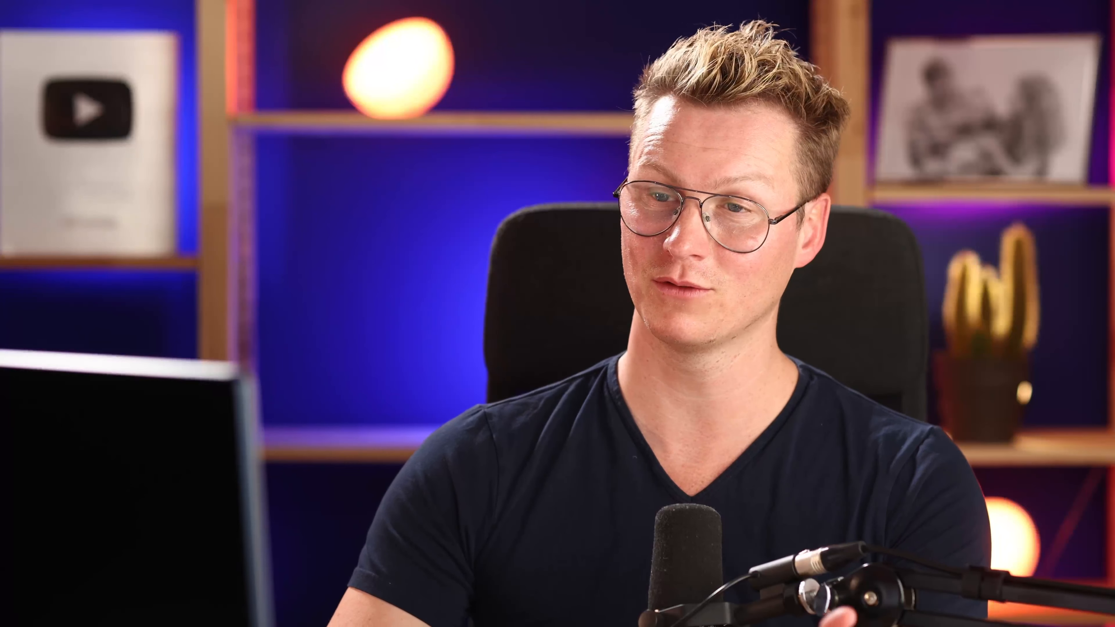